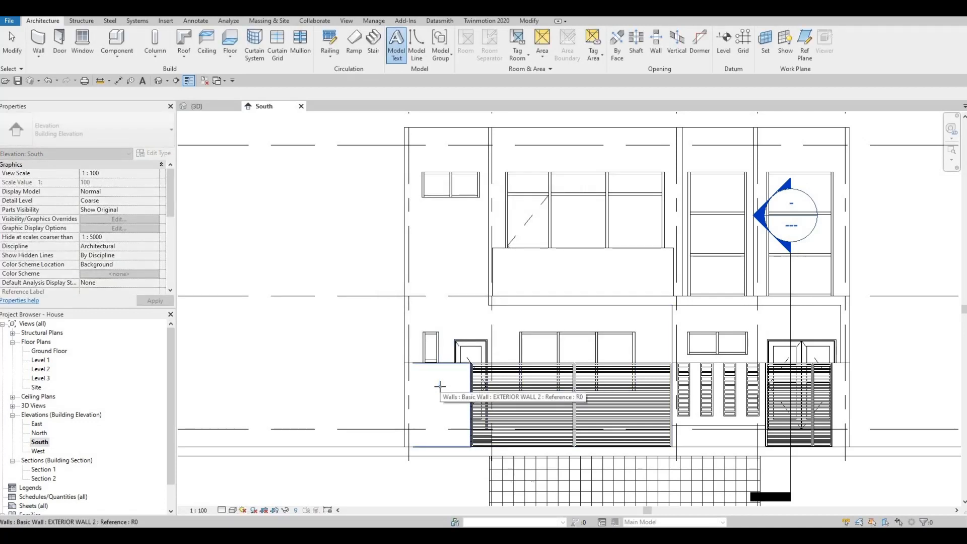
- Place the default 'Model Text' on the front wall face beside the gate
click(440, 387)
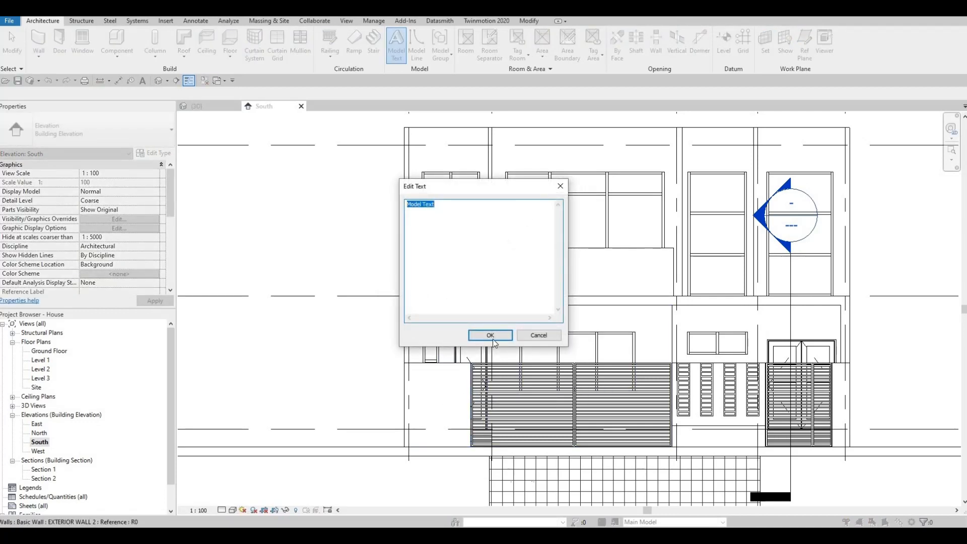
click(490, 334)
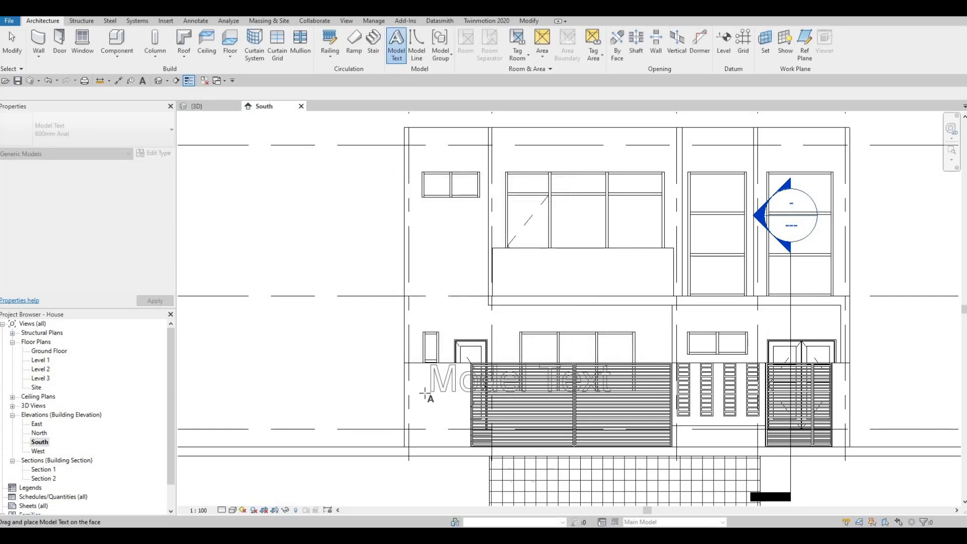
click(540, 442)
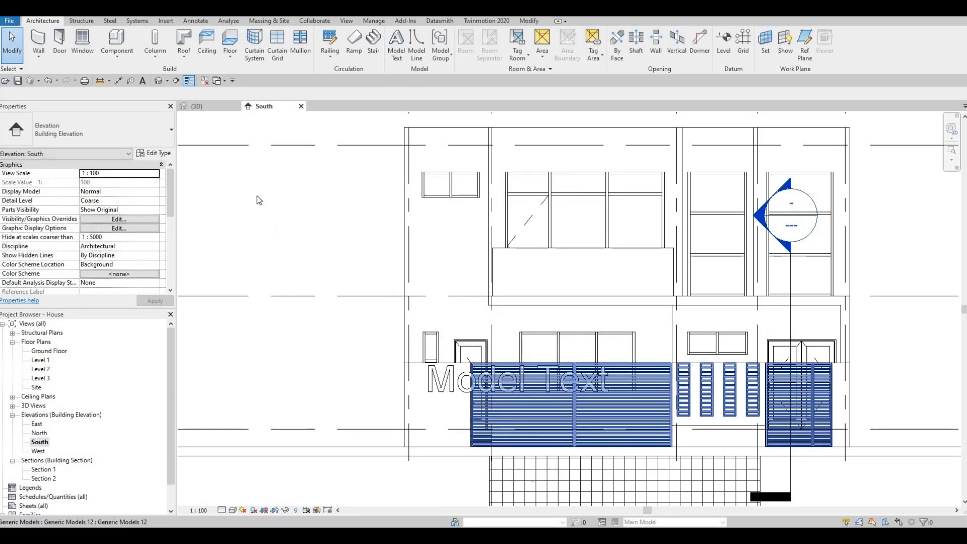
- Switch to the 3D view and select the new Model Text on the wall
click(210, 108)
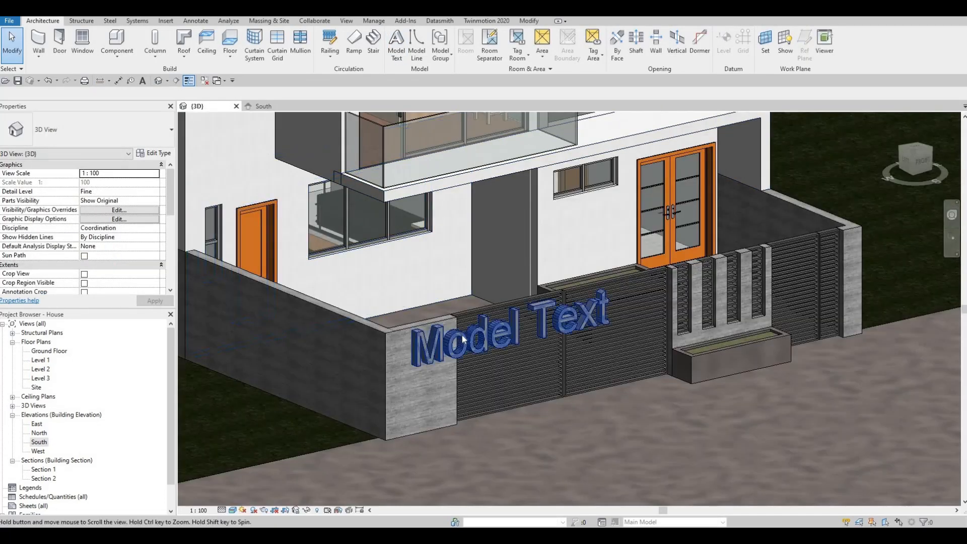
middle_drag(464, 340, 464, 338)
key(Escape)
key(Escape)
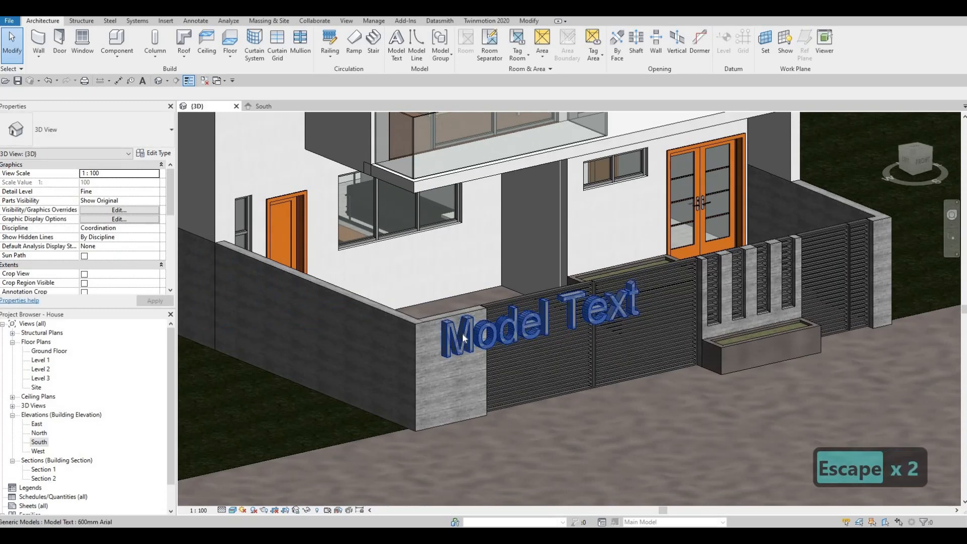
click(464, 338)
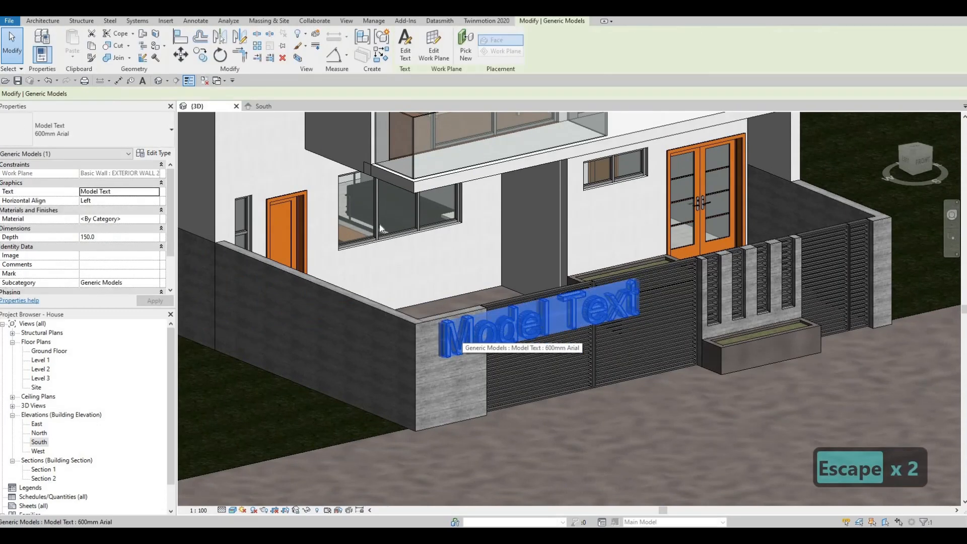
- Duplicate the text type as 'HOUSE NUMBER' and set its Text Size to 200
click(165, 157)
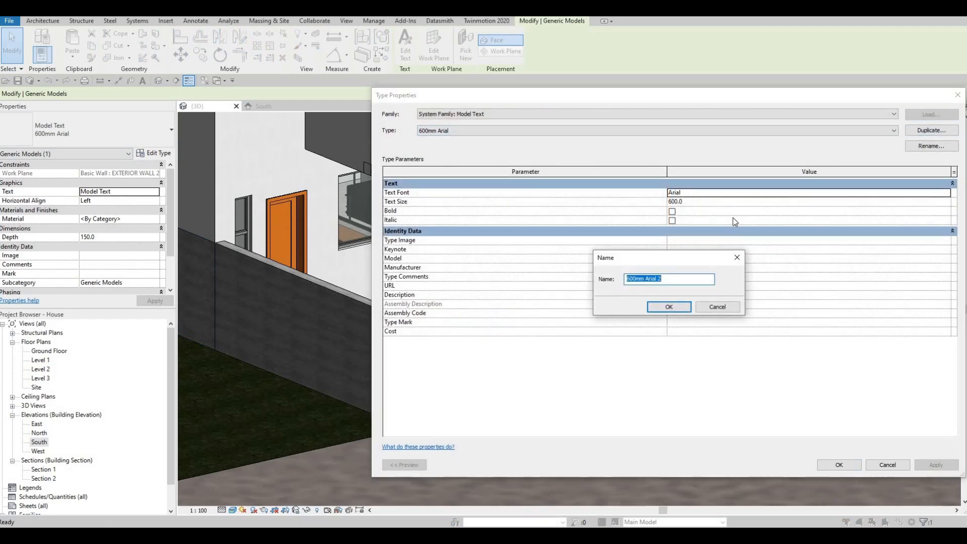
text(house)
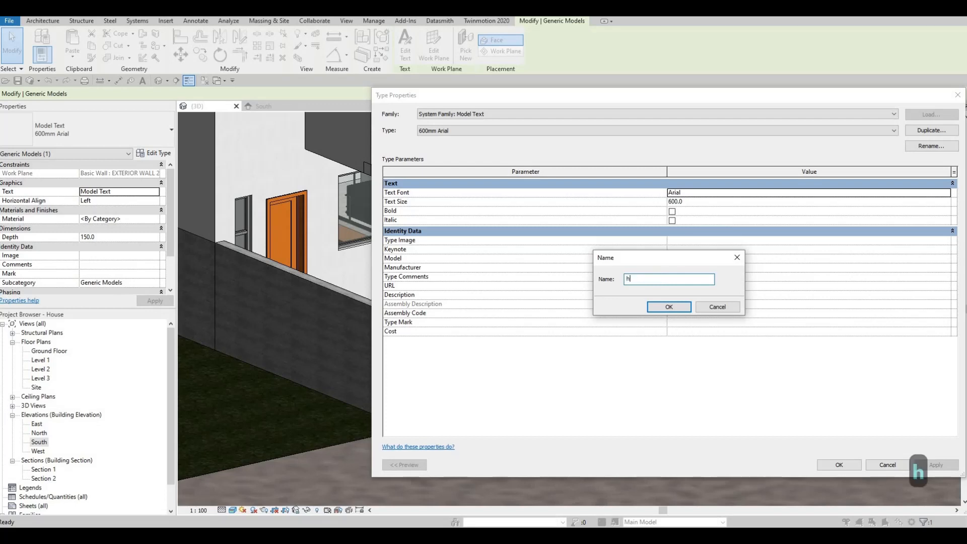
key(BackSpace)
key(BackSpace)
key(BackSpace)
key(BackSpace)
key(BackSpace)
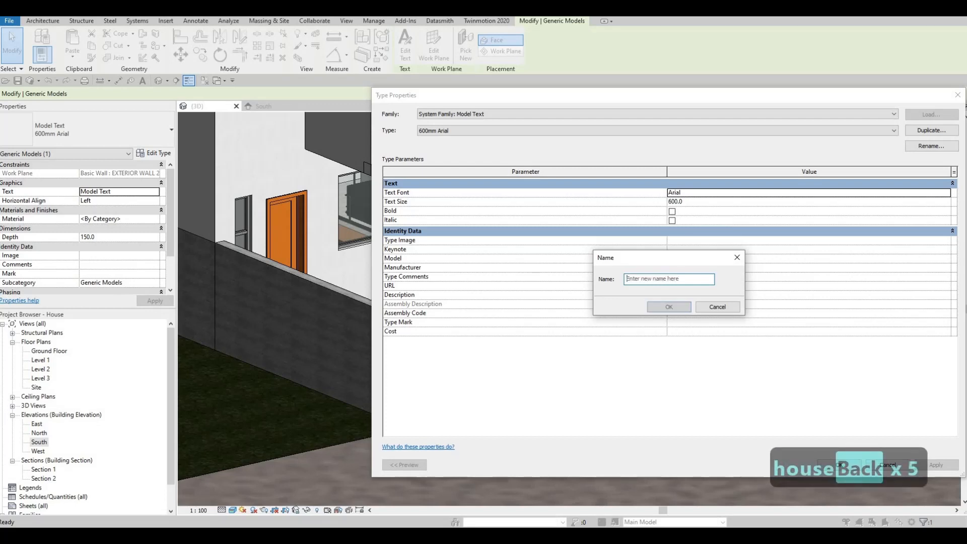
key(Caps_Lock)
text(HOUS)
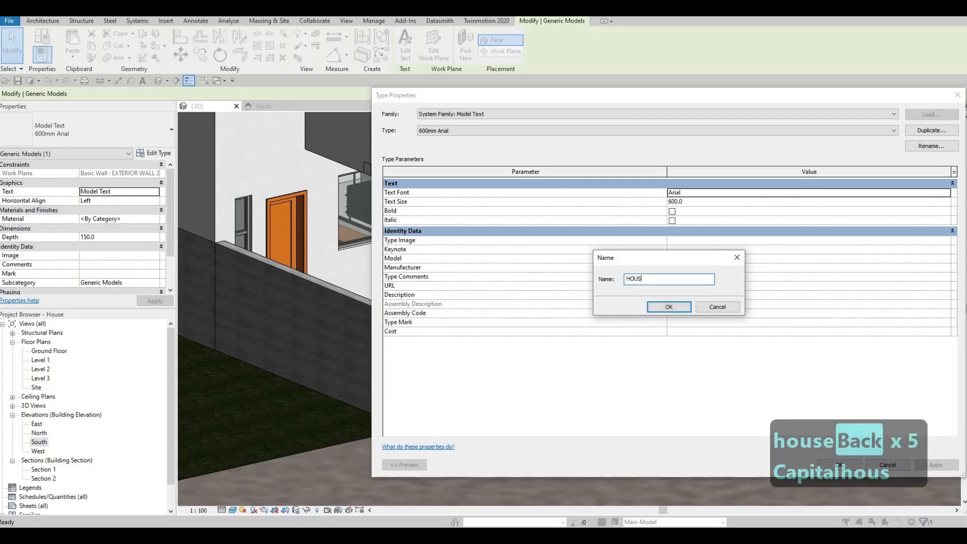
text(E NUM)
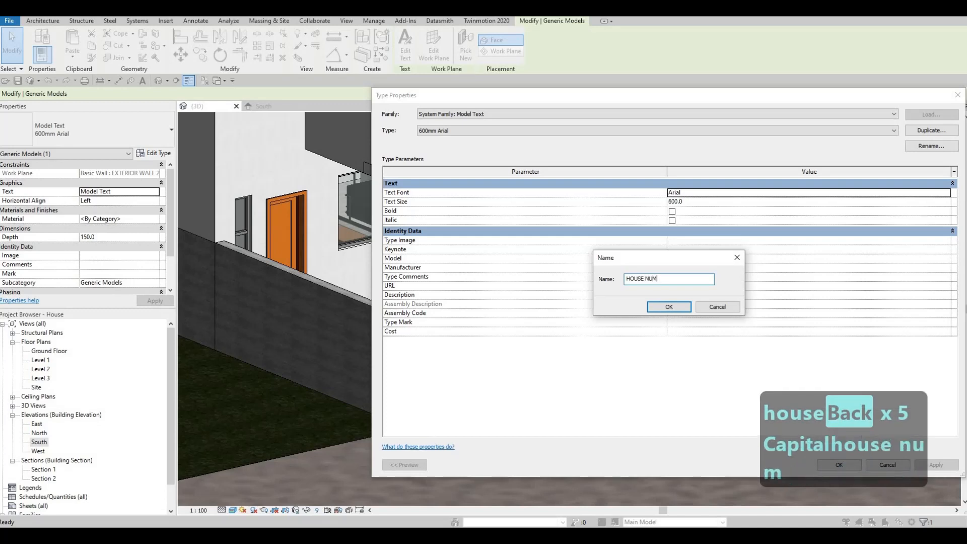
key(BackSpace)
text(MBER)
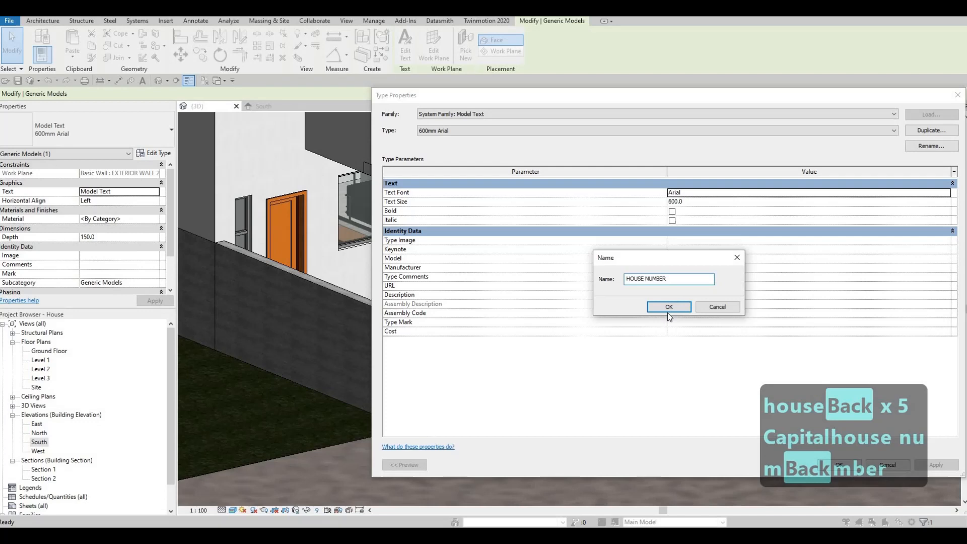
click(668, 307)
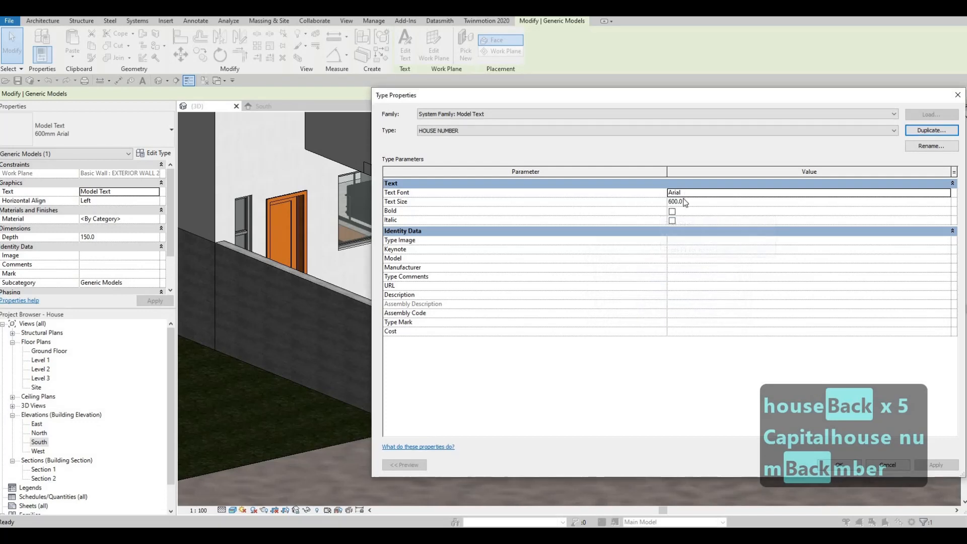
click(696, 203)
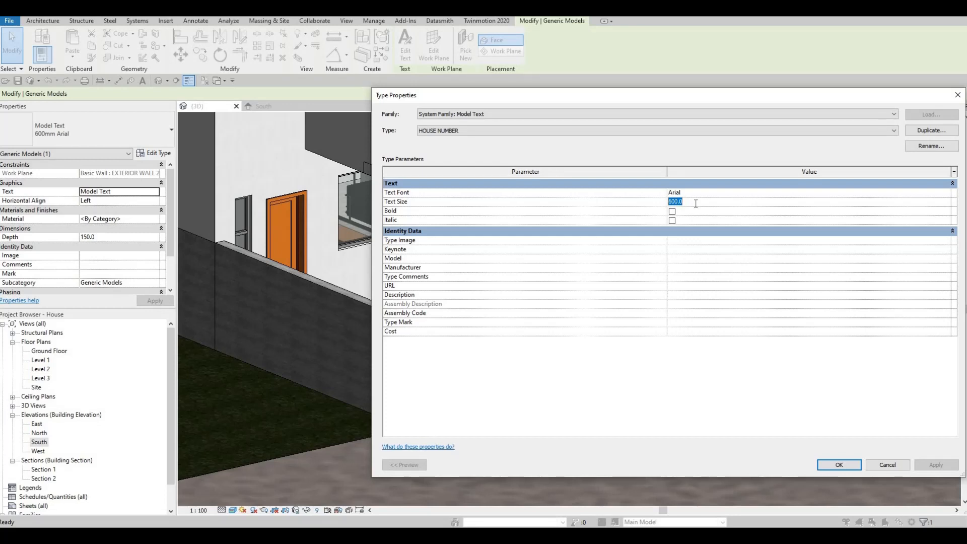
text(200)
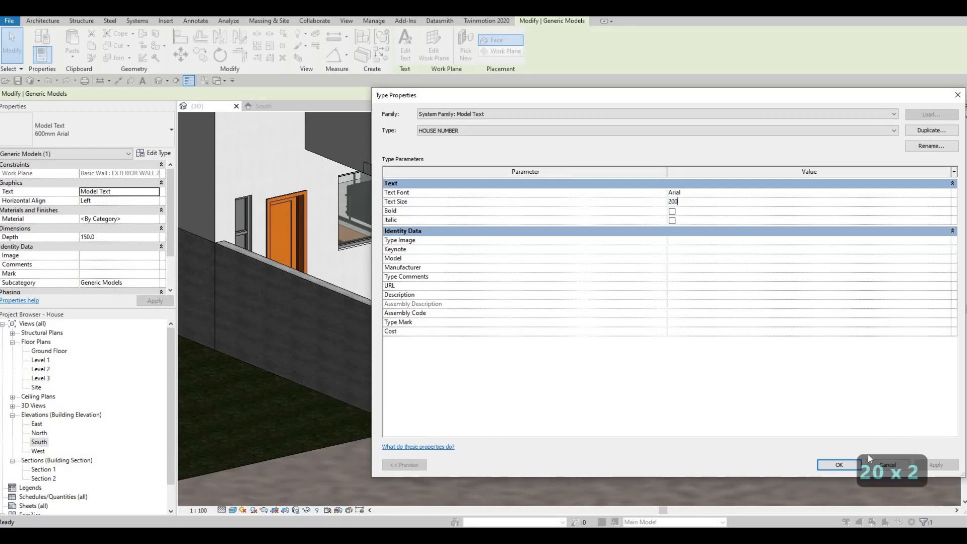
click(838, 464)
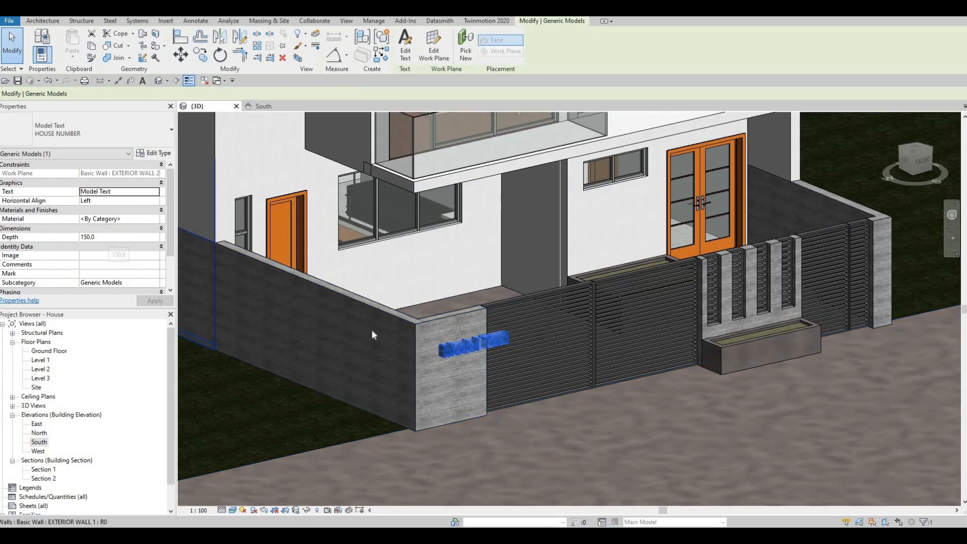
- Set the model text's Depth to 50 and apply it
scroll(439, 351, up, 5)
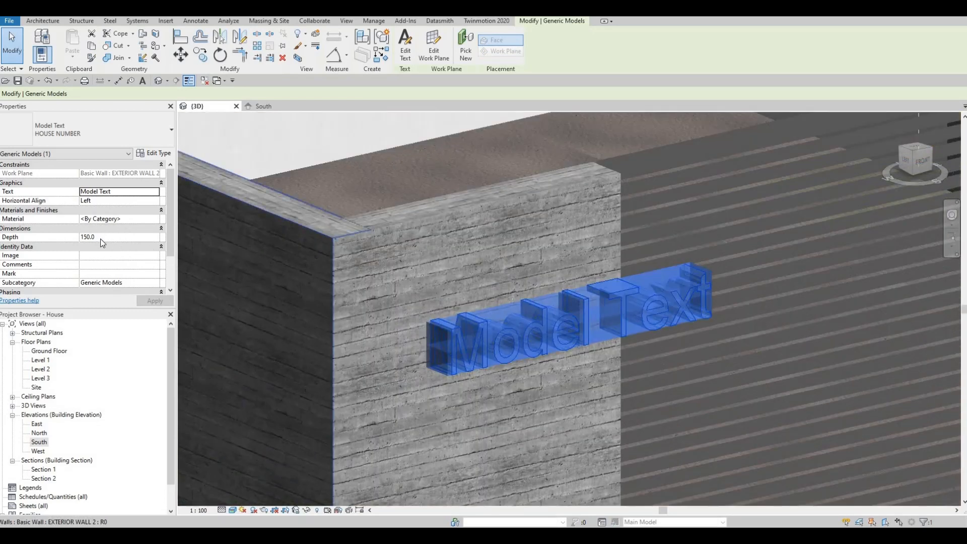
click(103, 239)
text(50)
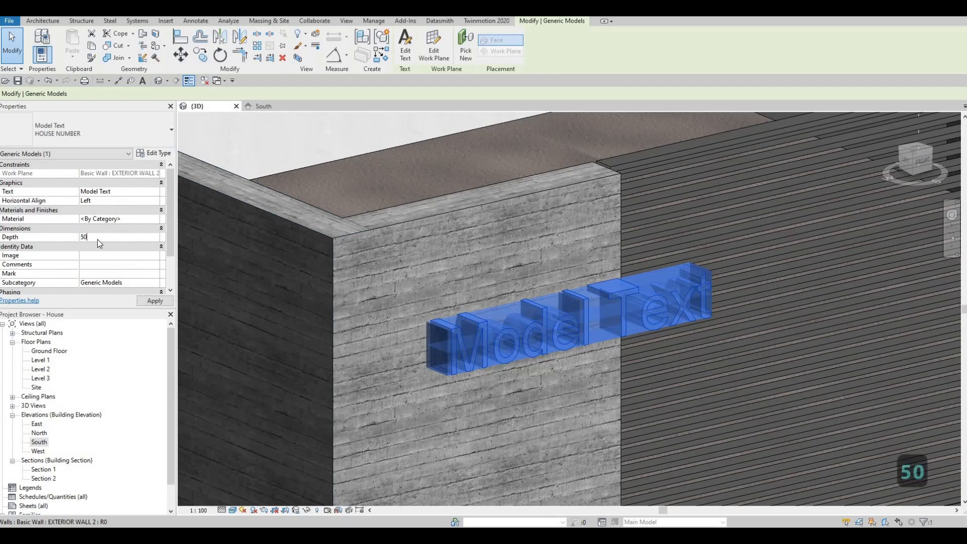
key(Return)
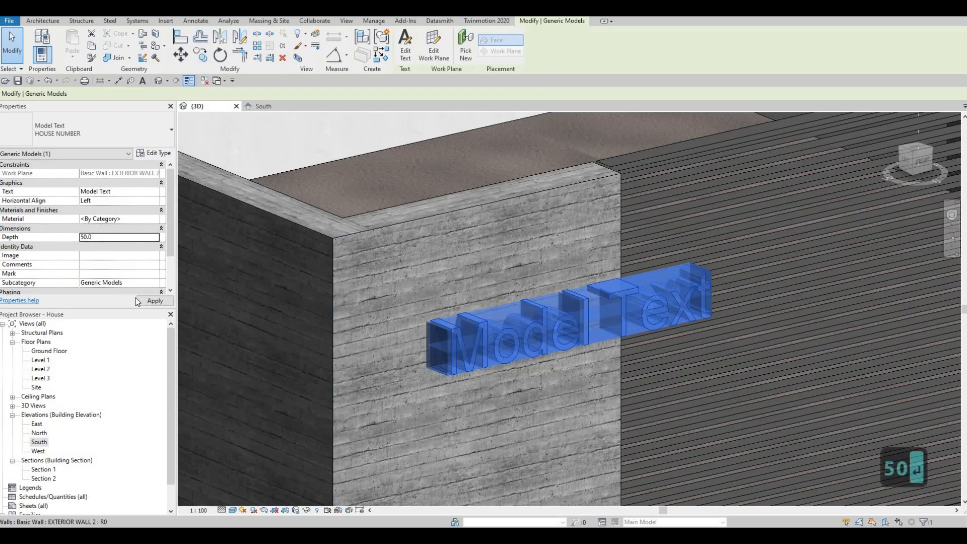
click(164, 303)
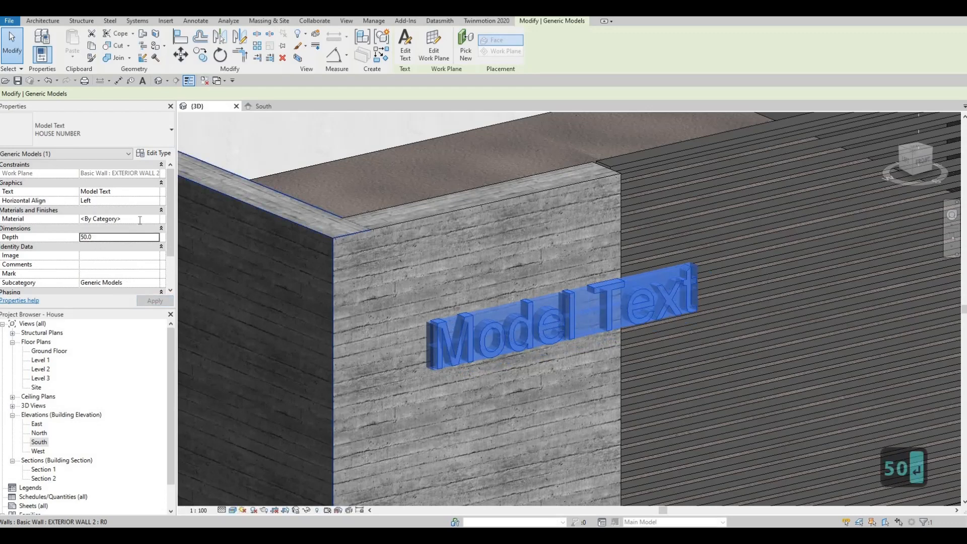
- Open the Material Browser for the text and show the library's Metal materials
click(156, 220)
click(155, 219)
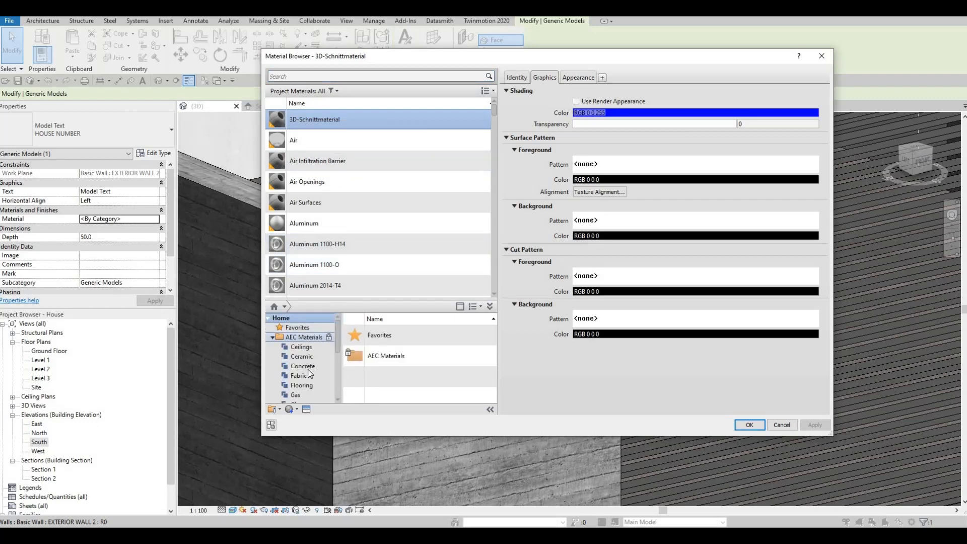
scroll(308, 375, down, 5)
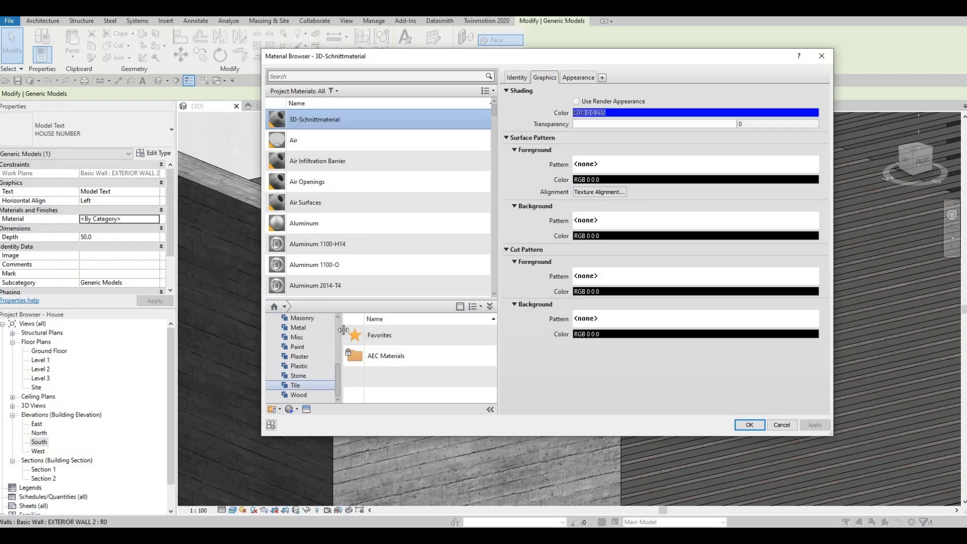
drag(334, 350, 361, 349)
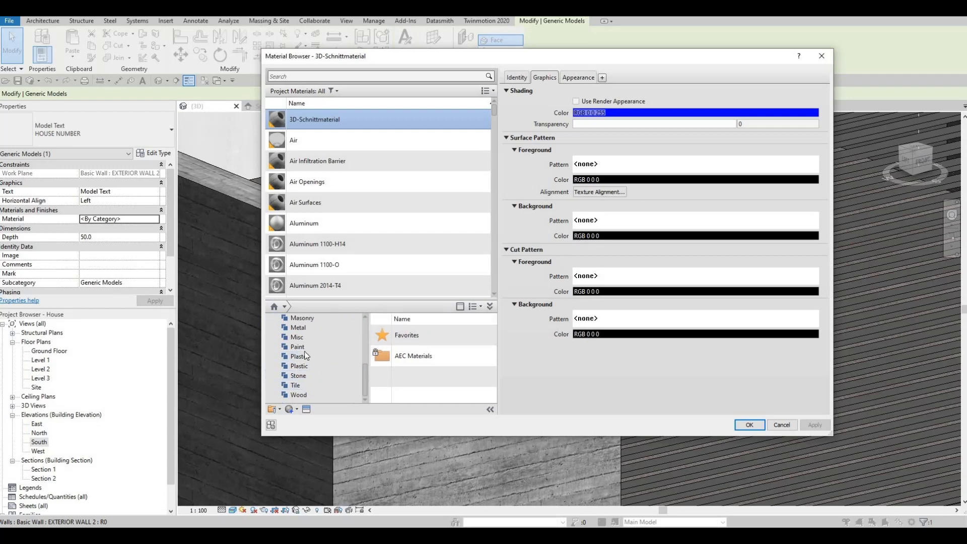
scroll(309, 365, up, 2)
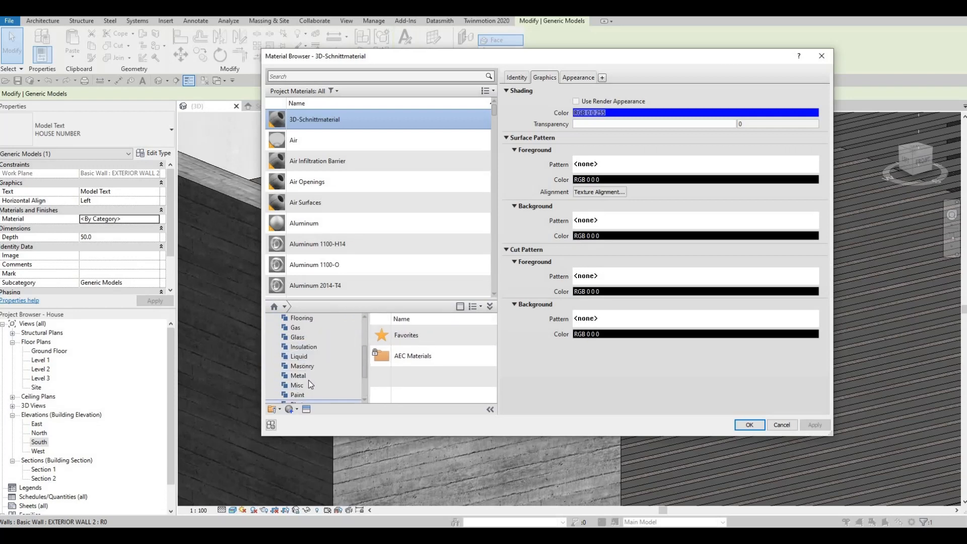
click(302, 376)
scroll(472, 353, down, 3)
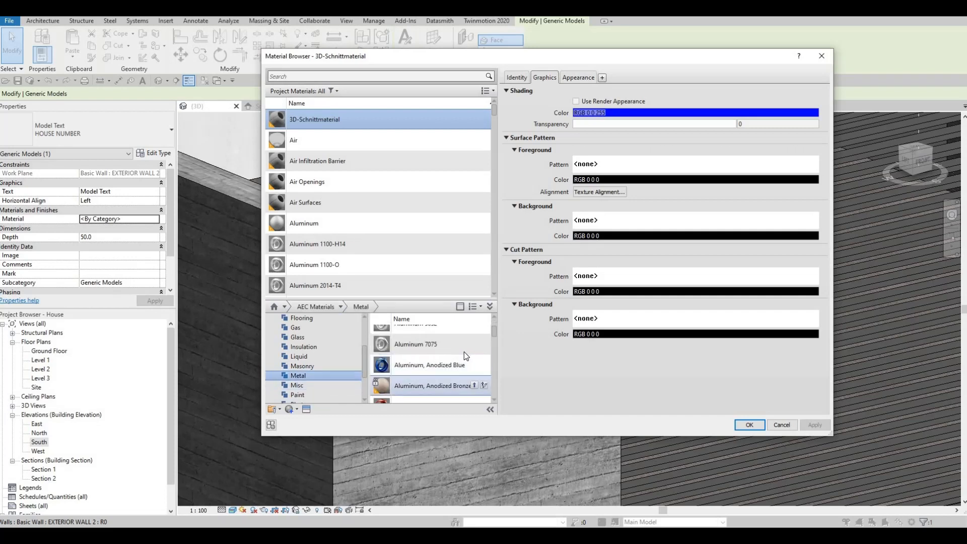
- Add Aluminum 3003-H12 to the project and assign it to the text
click(437, 333)
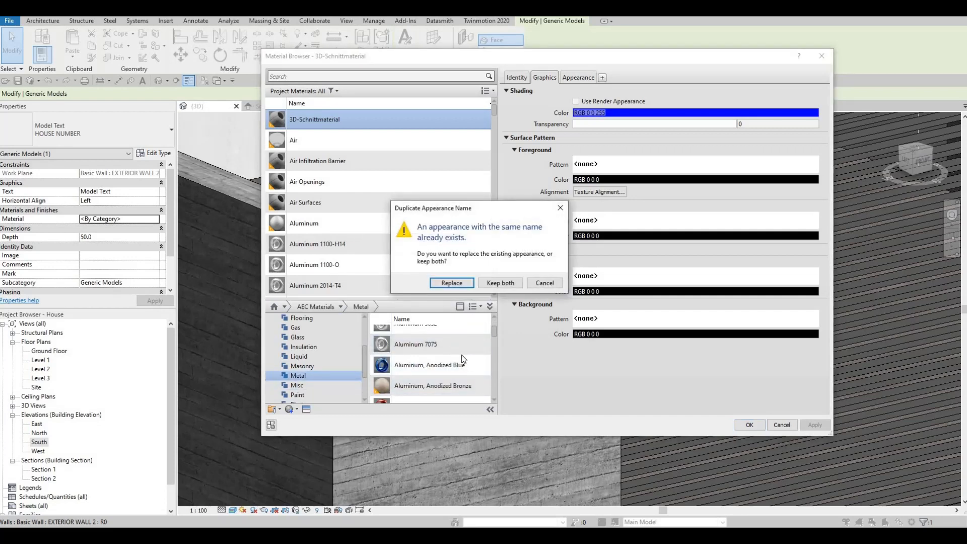
key(Escape)
scroll(457, 363, up, 3)
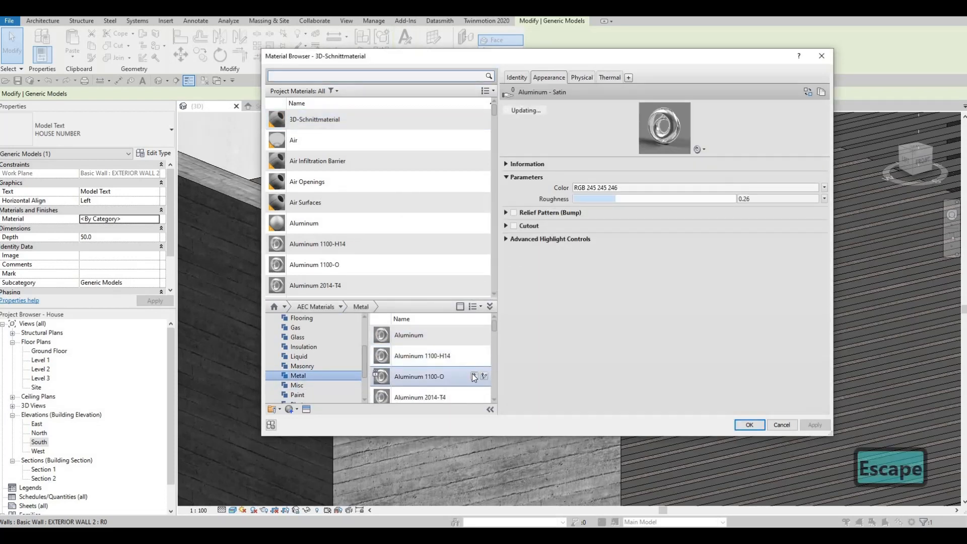
click(473, 375)
key(Escape)
scroll(472, 361, down, 2)
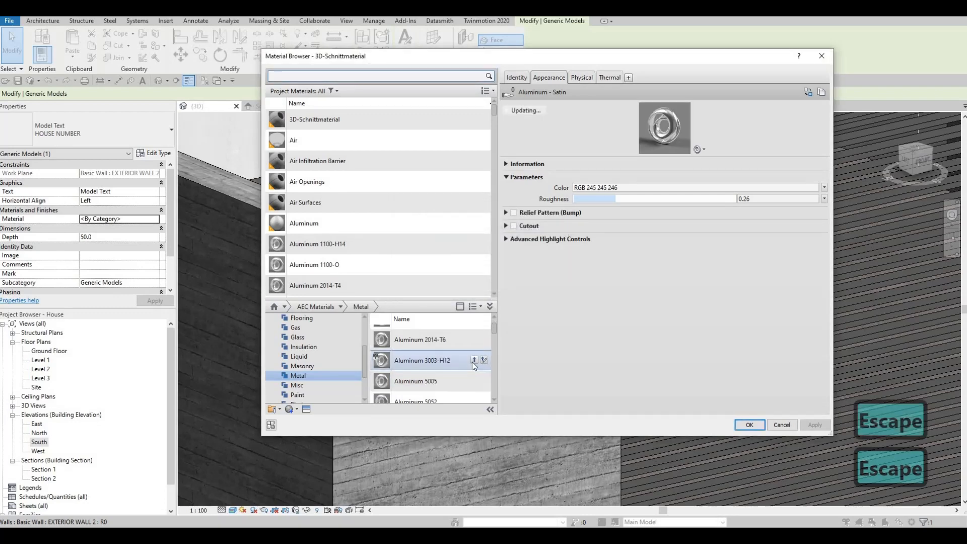
click(474, 359)
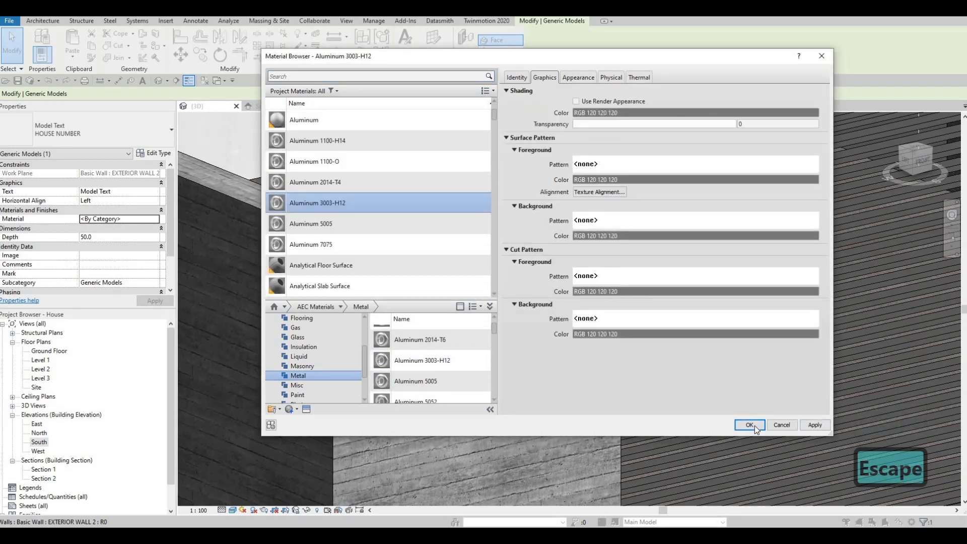
click(754, 425)
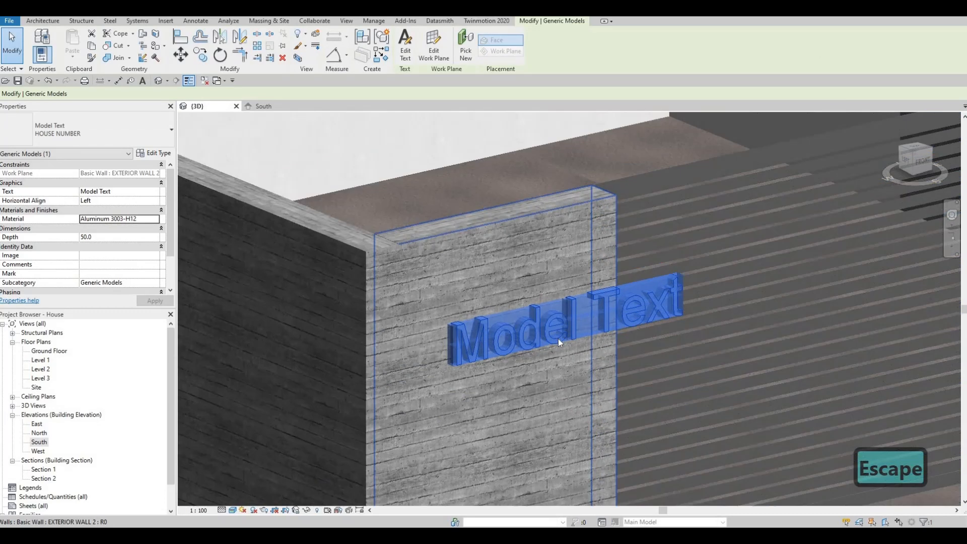
- Change the house-number text wording from 'Model Text' to '09'
scroll(560, 306, down, 2)
key(Escape)
click(522, 302)
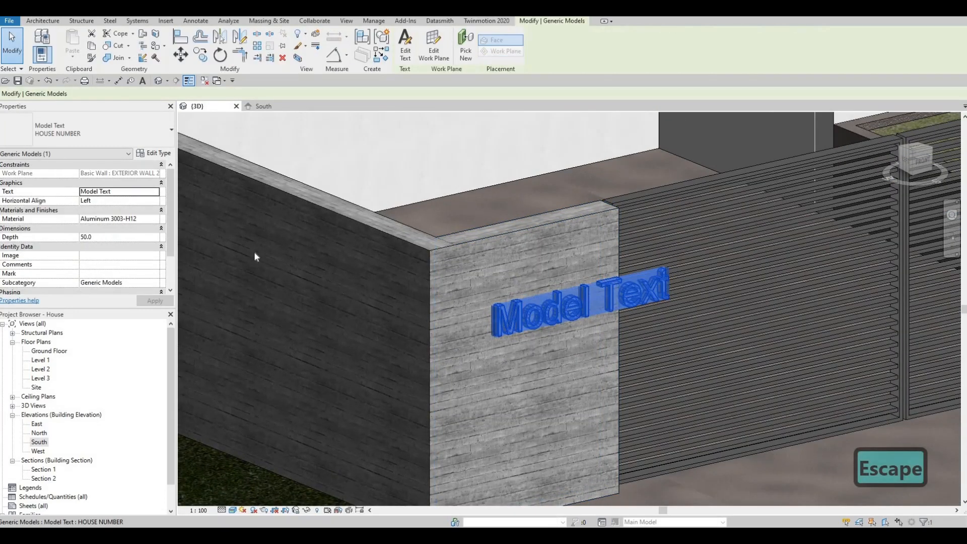
click(156, 191)
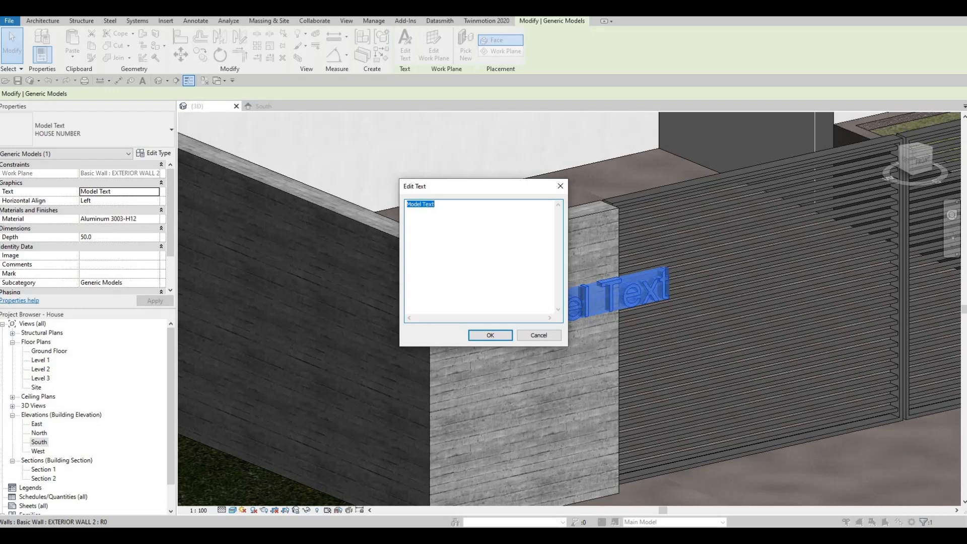
text(09)
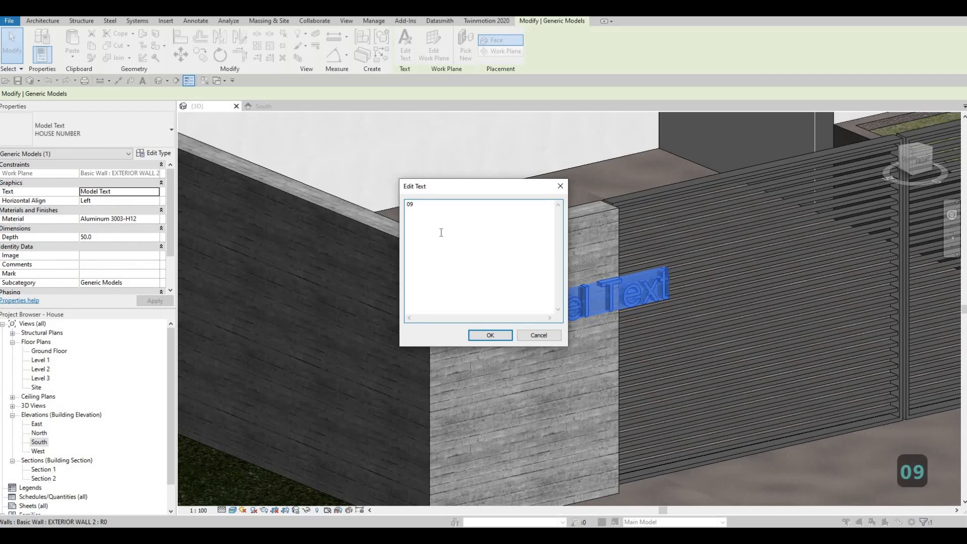
click(489, 335)
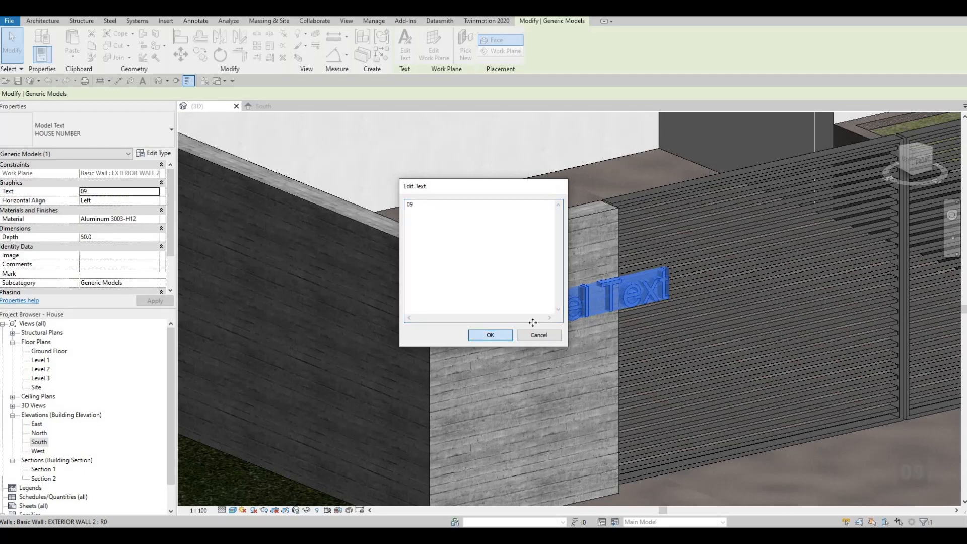
key(F1)
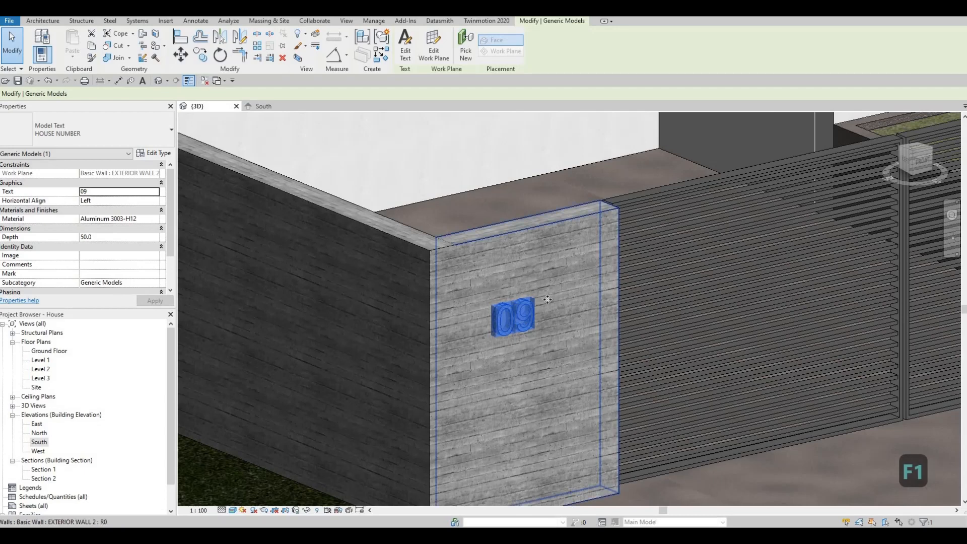
middle_drag(534, 304, 553, 288)
scroll(546, 291, up, 2)
- Open the South elevation and move the 09 text to a new spot on the wall
click(259, 106)
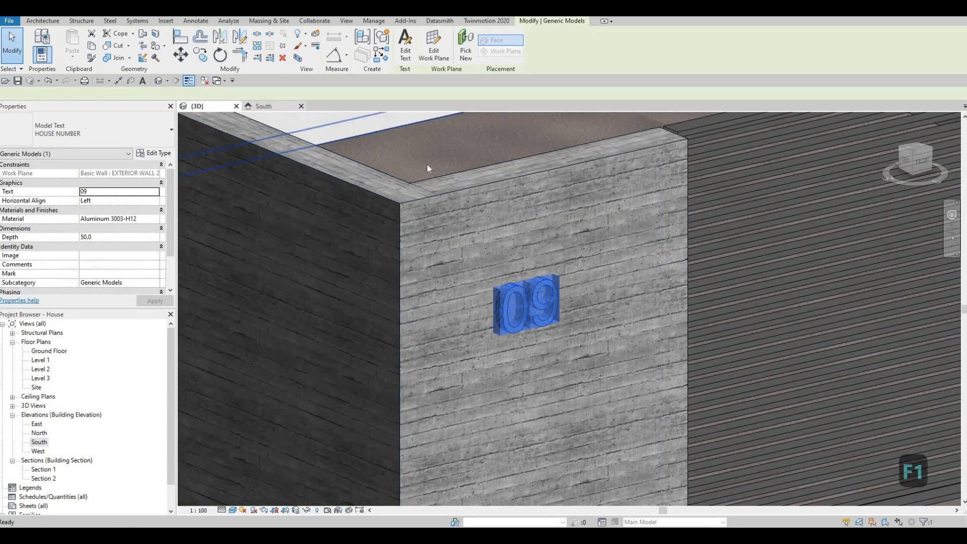
scroll(455, 373, up, 6)
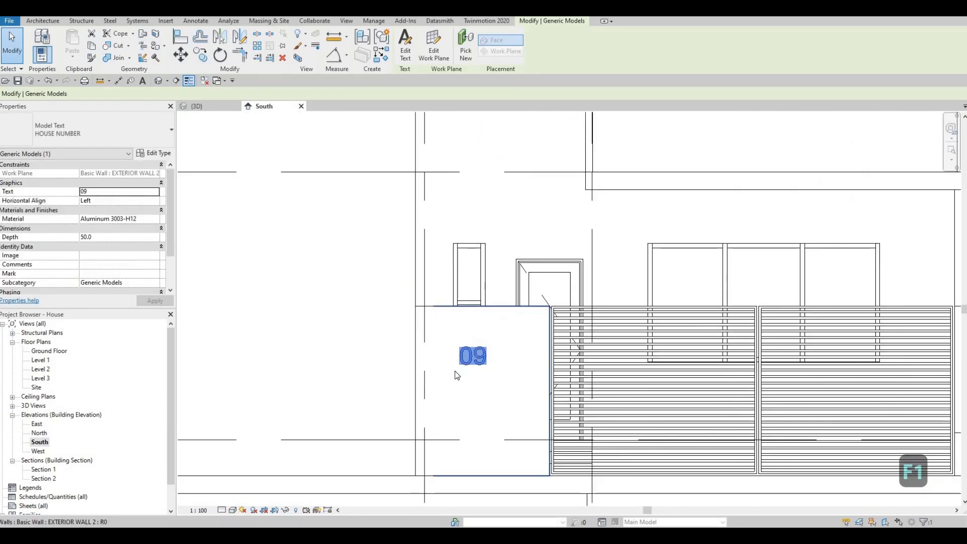
key(Escape)
key(Escape)
drag(474, 369, 539, 348)
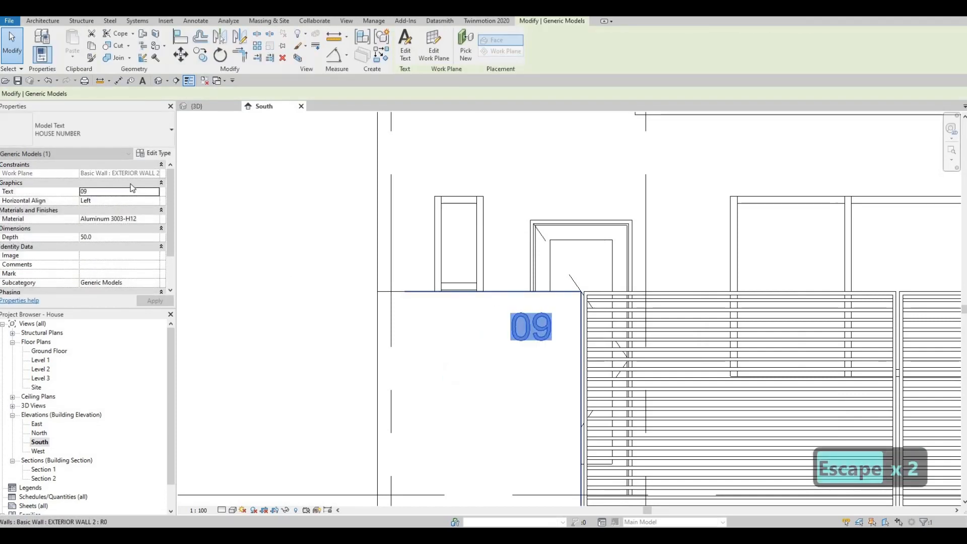
- Reduce the HOUSE NUMBER type's Text Size to 150
click(159, 153)
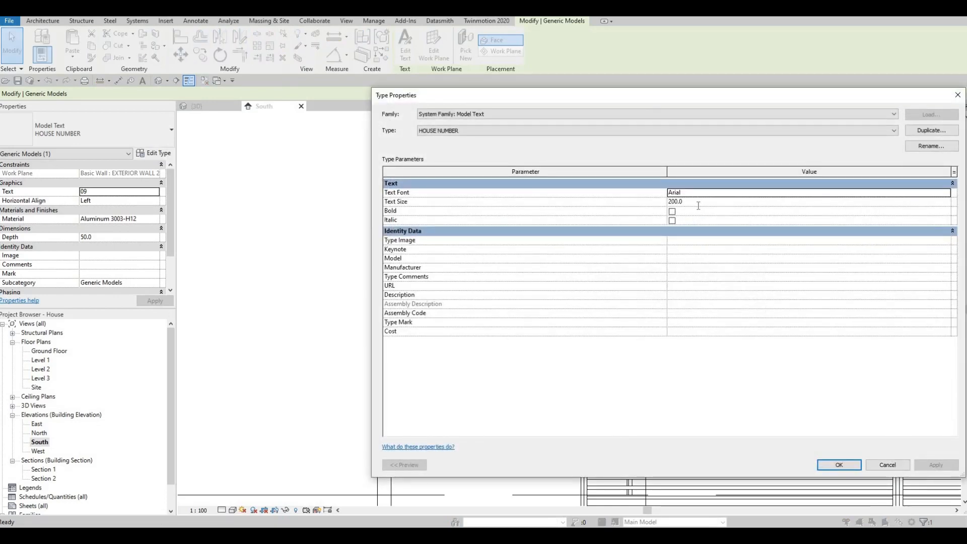
click(699, 203)
text(150)
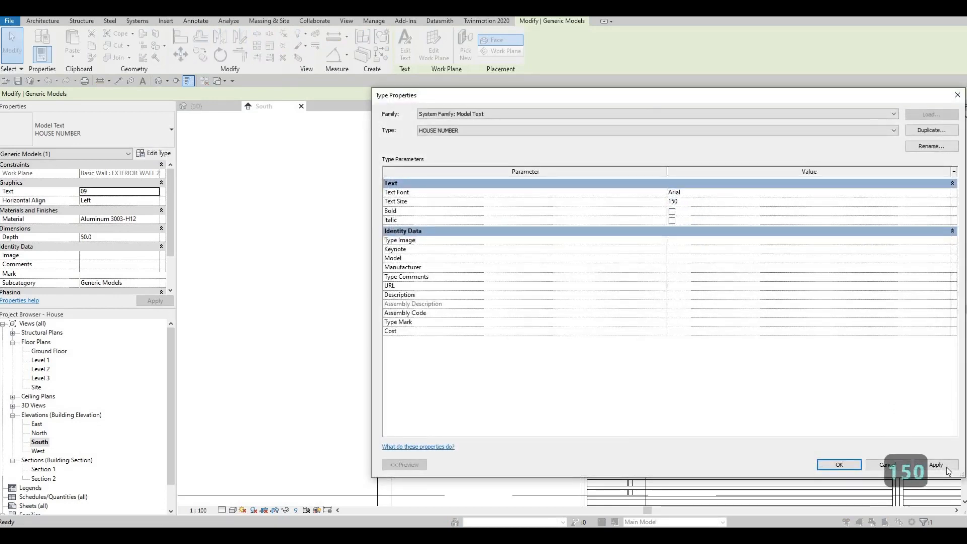
click(696, 420)
click(838, 464)
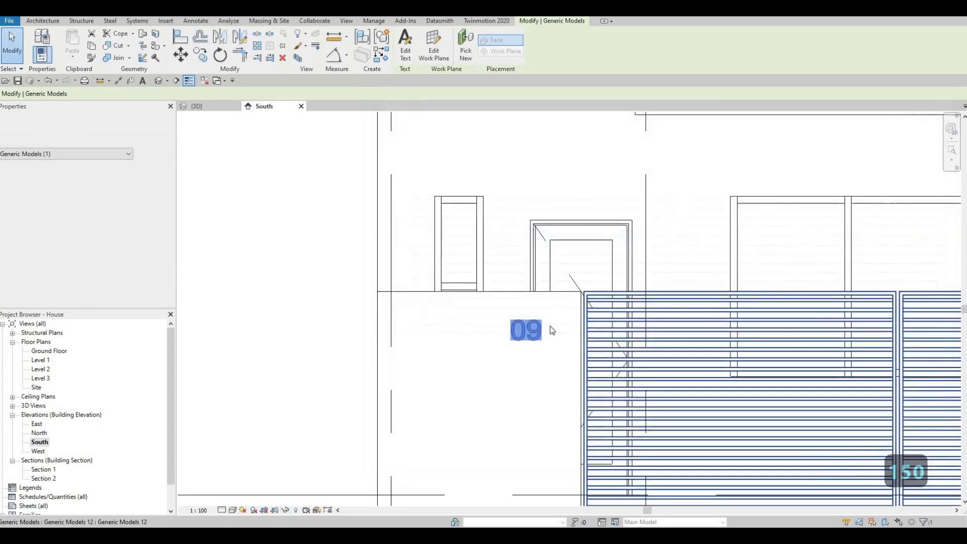
- Drag the resized 09 text lower on the front wall pier
drag(544, 329, 510, 333)
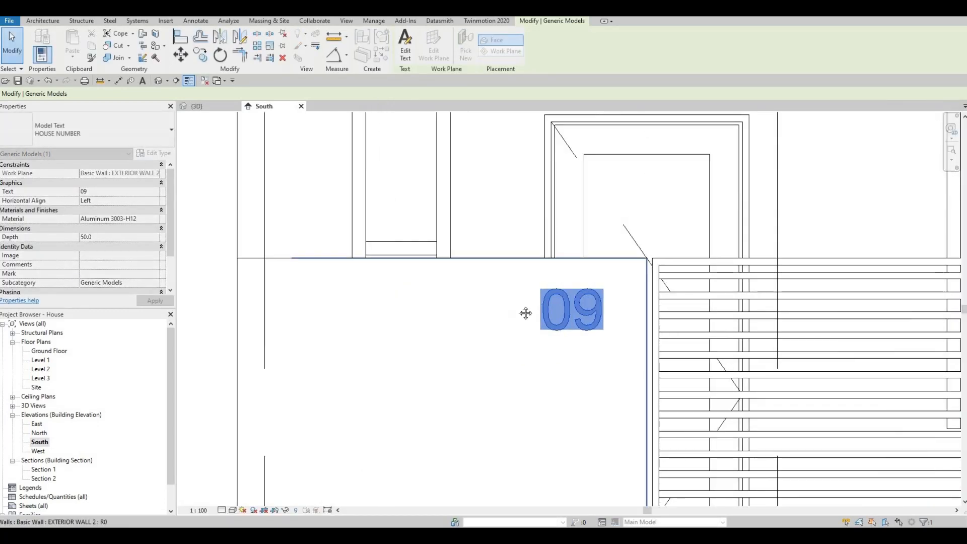
key(Escape)
scroll(505, 322, down, 3)
middle_drag(510, 341, 453, 313)
scroll(492, 311, down, 2)
scroll(525, 320, down, 2)
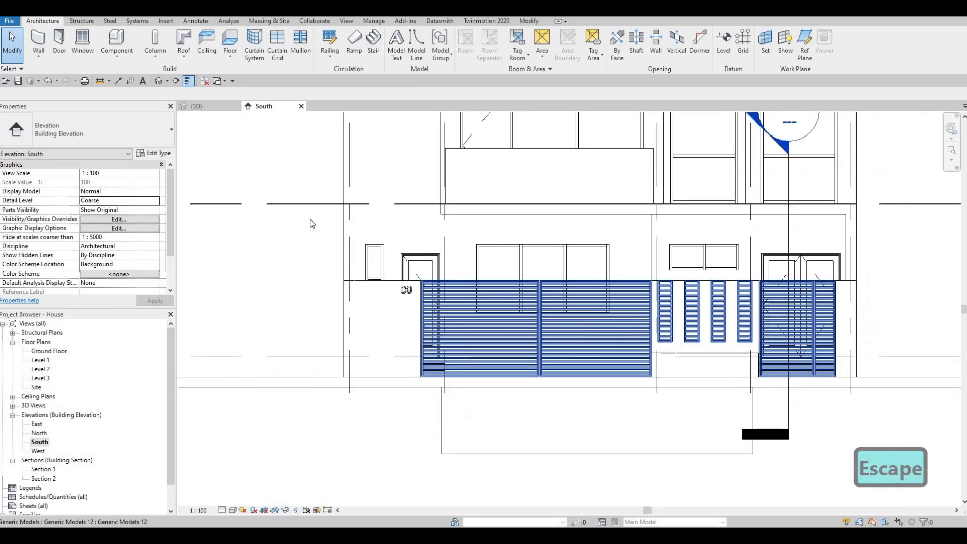
middle_drag(516, 209, 509, 238)
scroll(355, 242, up, 1)
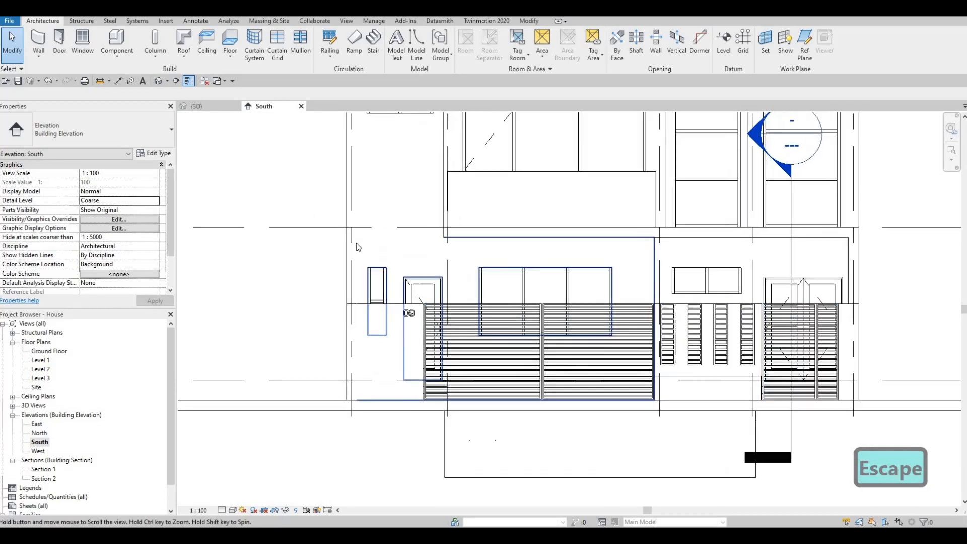
scroll(440, 215, up, 1)
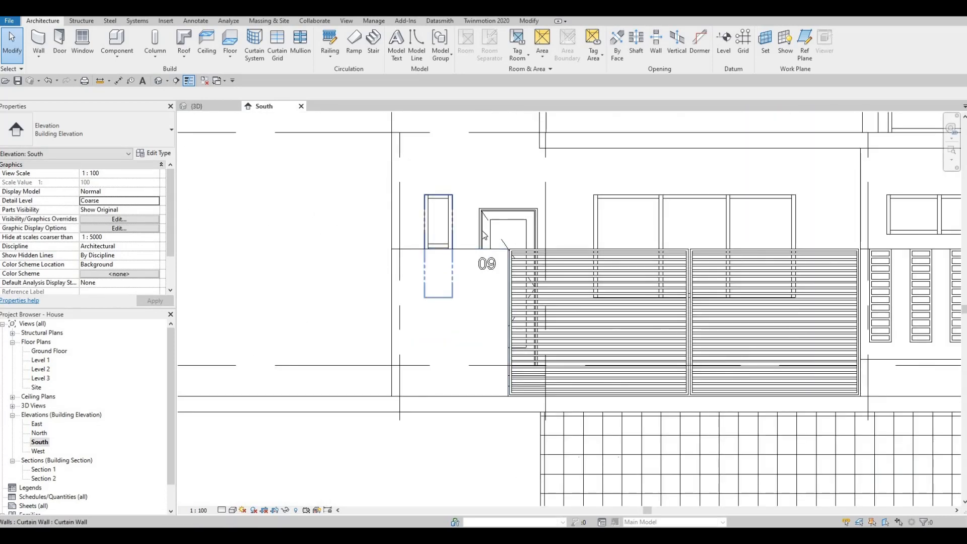
scroll(488, 274, down, 2)
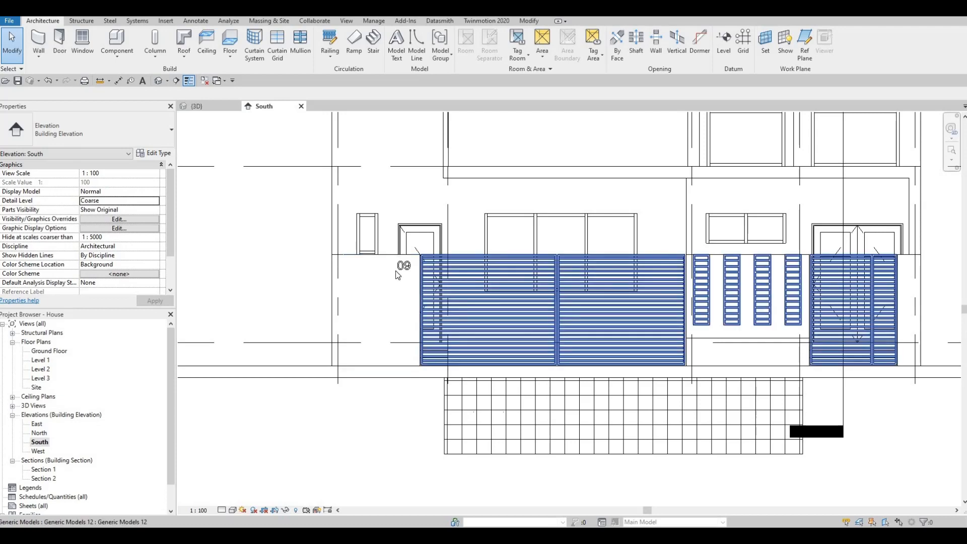
scroll(395, 271, up, 3)
drag(422, 265, 426, 290)
drag(405, 252, 406, 253)
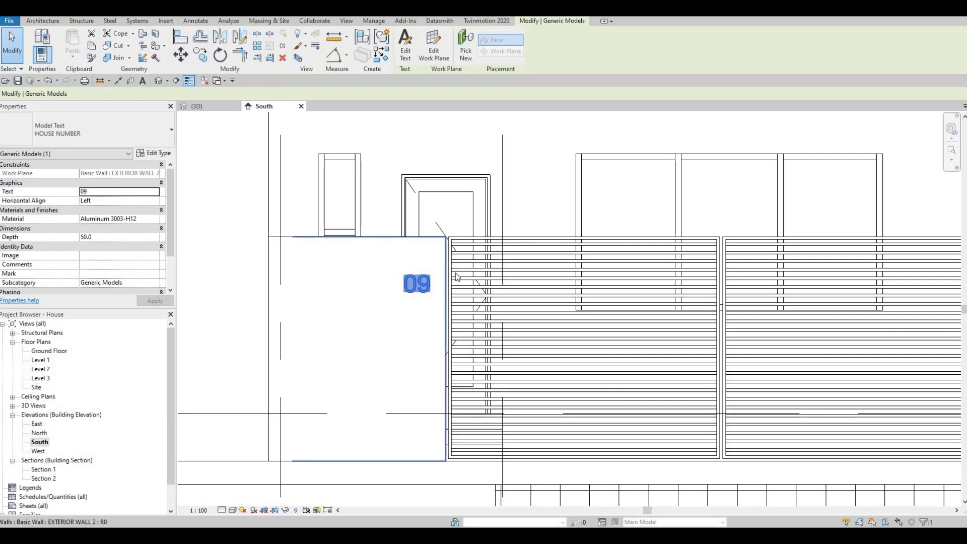
- Pan along the South elevation to review the right end wall
scroll(458, 286, down, 3)
middle_drag(669, 311, 559, 308)
scroll(559, 308, down, 2)
middle_drag(874, 317, 677, 298)
scroll(697, 270, up, 3)
middle_drag(697, 253, 710, 246)
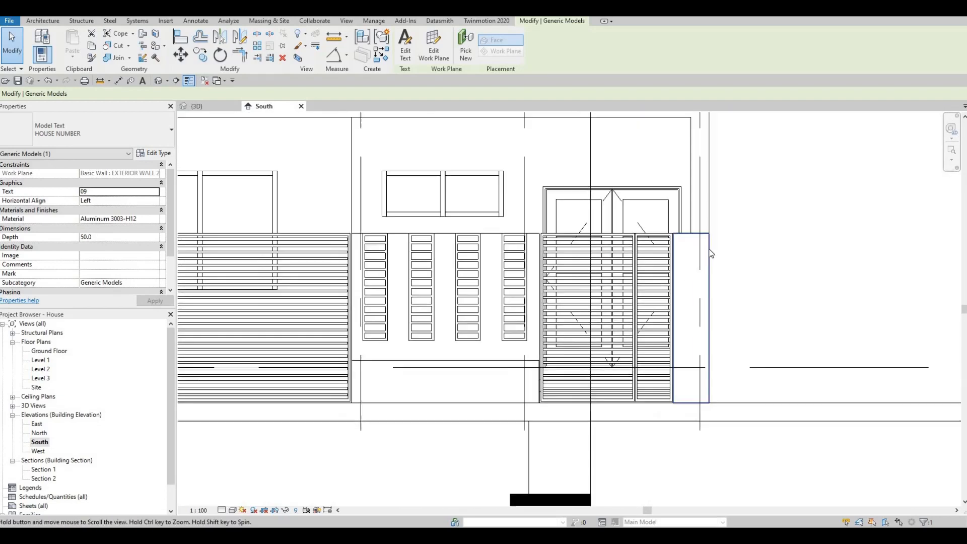
scroll(709, 245, down, 5)
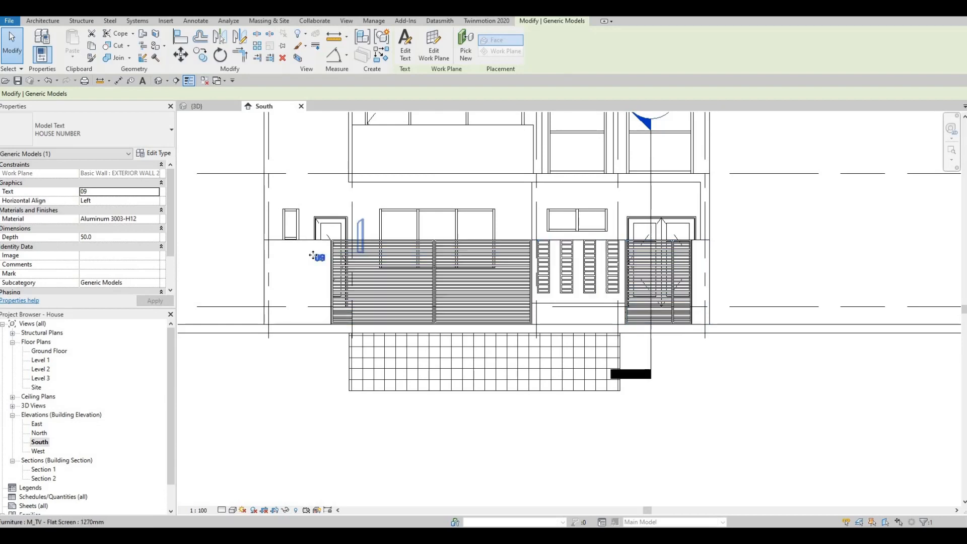
scroll(318, 257, up, 1)
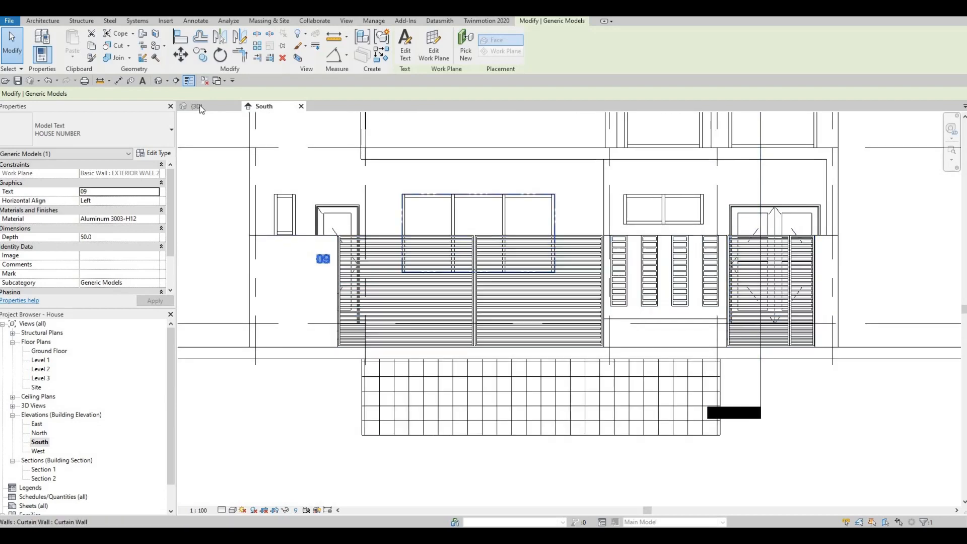
- Pan and zoom the 3D view around the gate to inspect the 09 house number
click(197, 105)
scroll(594, 237, down, 5)
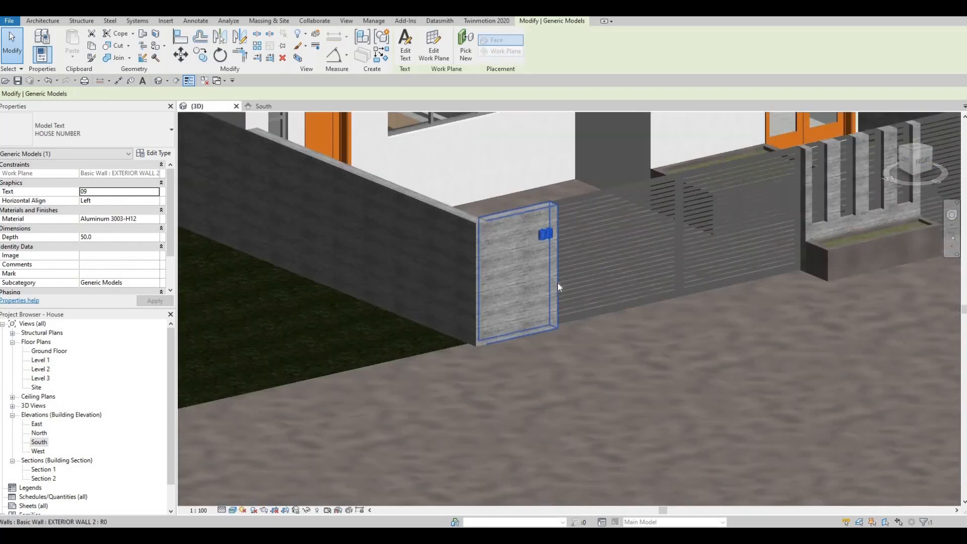
scroll(588, 300, up, 2)
middle_drag(588, 300, 592, 340)
scroll(492, 332, up, 1)
middle_drag(492, 332, 510, 300)
scroll(530, 361, down, 1)
scroll(529, 362, up, 3)
middle_drag(530, 362, 548, 382)
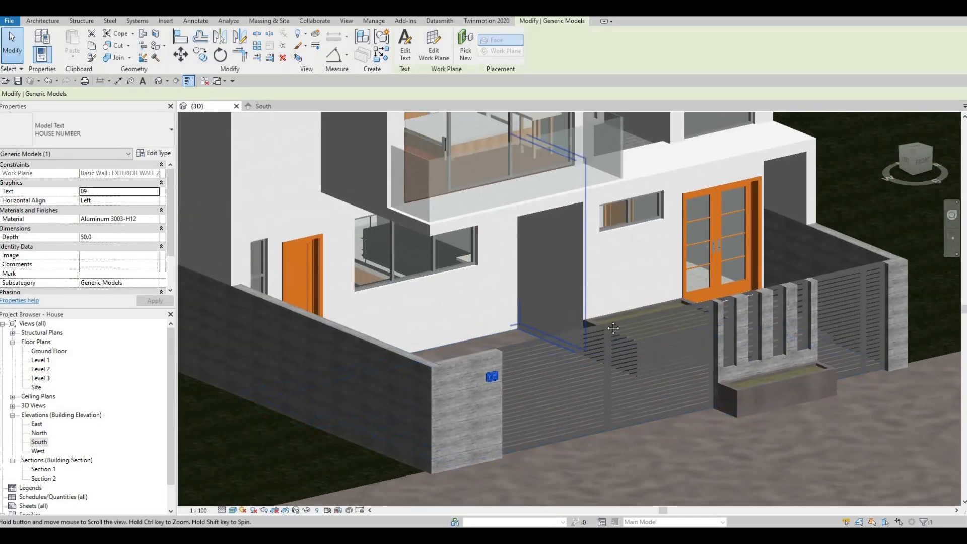
scroll(581, 290, down, 1)
middle_drag(583, 289, 582, 336)
scroll(581, 335, down, 2)
middle_drag(504, 308, 515, 317)
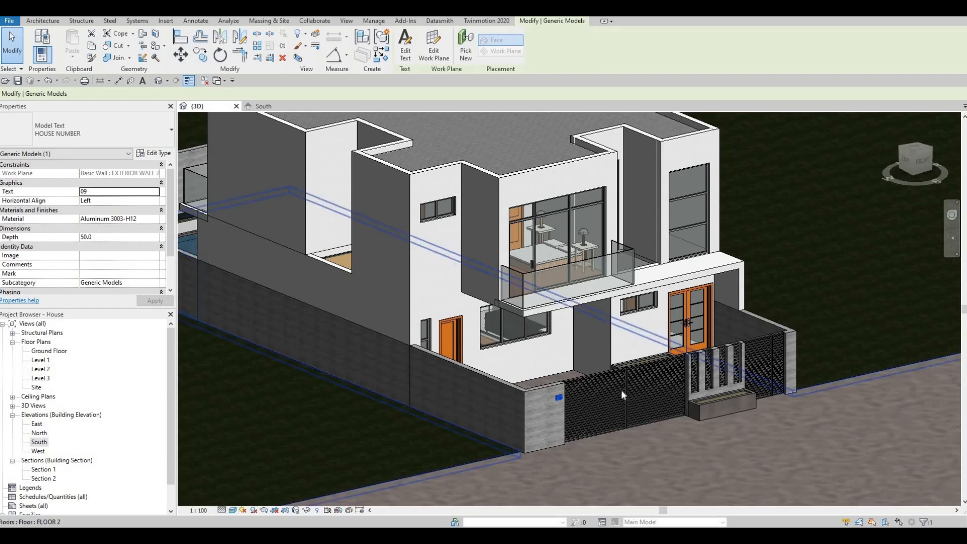
scroll(620, 388, up, 3)
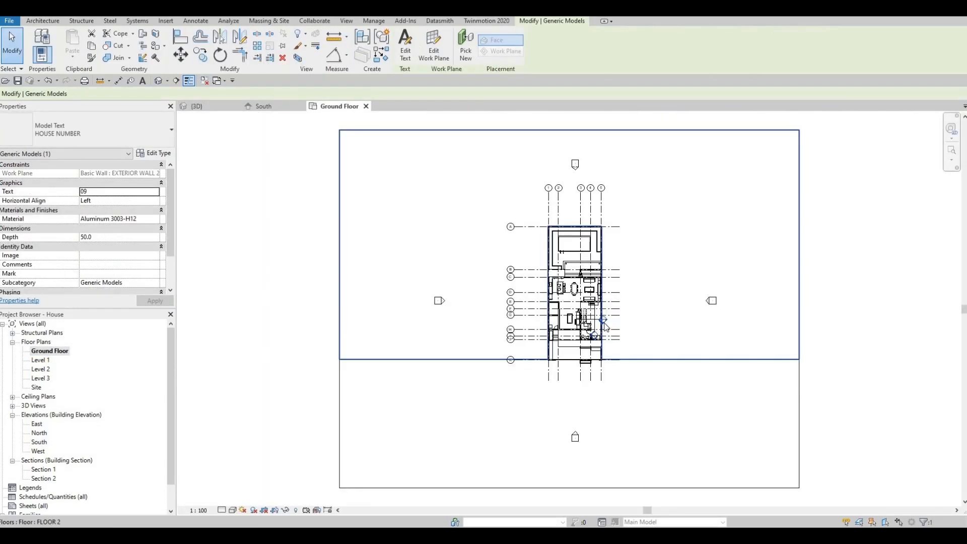
- Duplicate the floor type as a new type named 'FLOOR 7'
middle_drag(455, 300, 476, 267)
scroll(603, 319, up, 3)
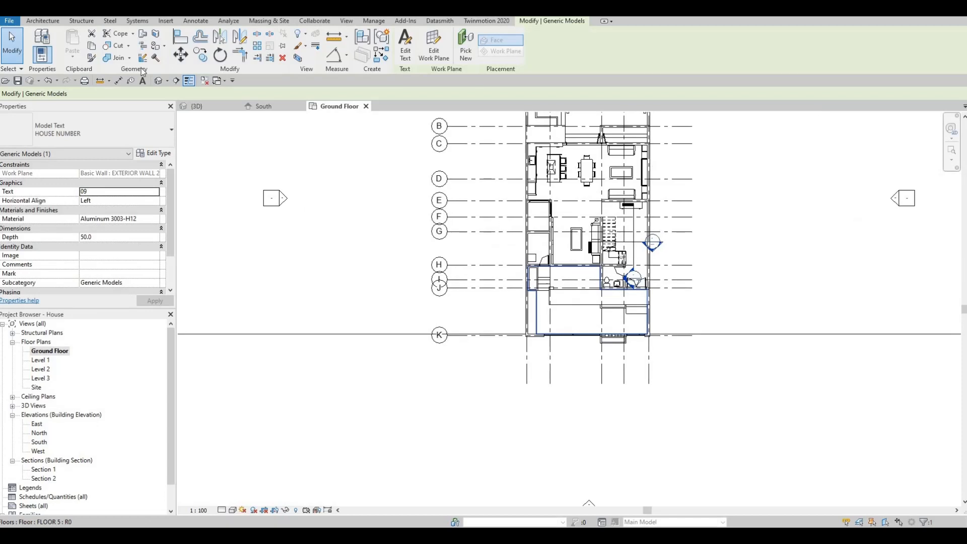
click(53, 20)
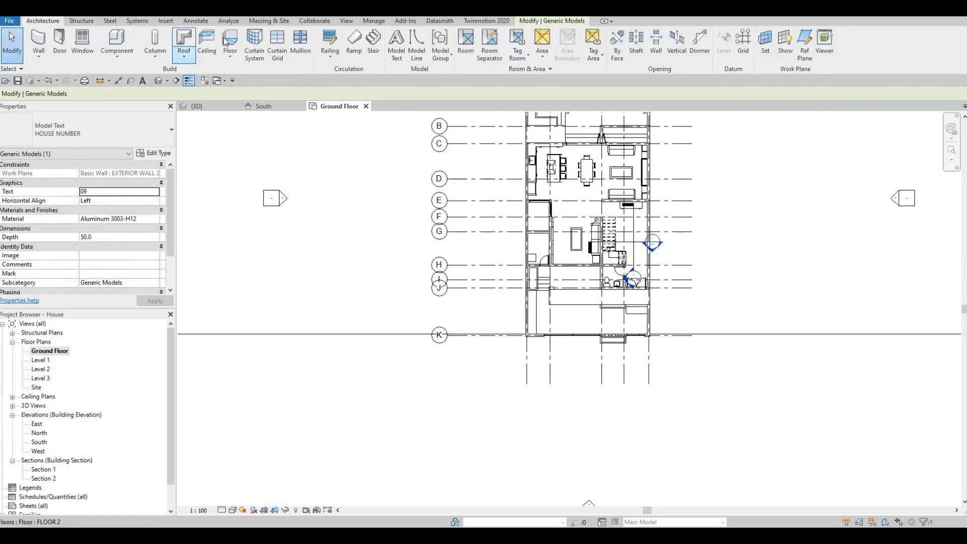
click(154, 153)
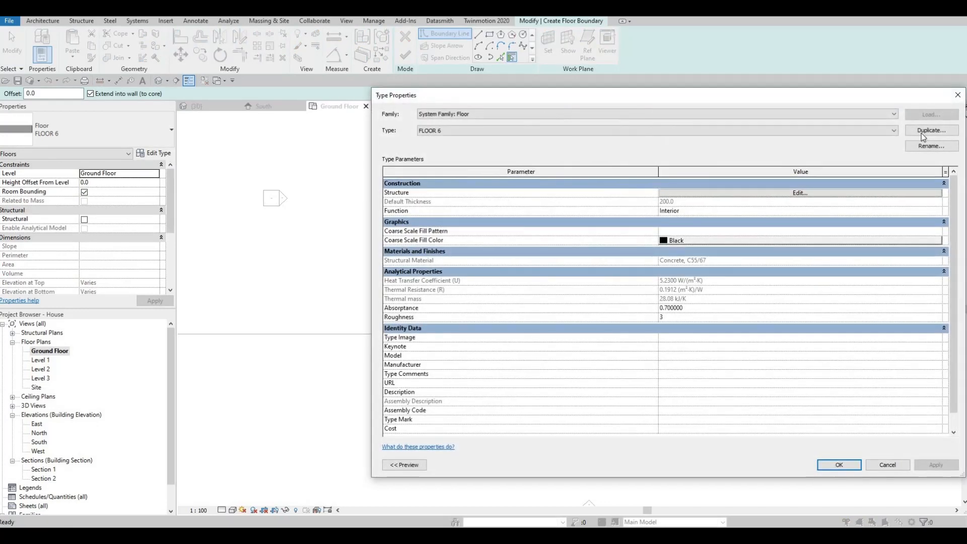
click(931, 130)
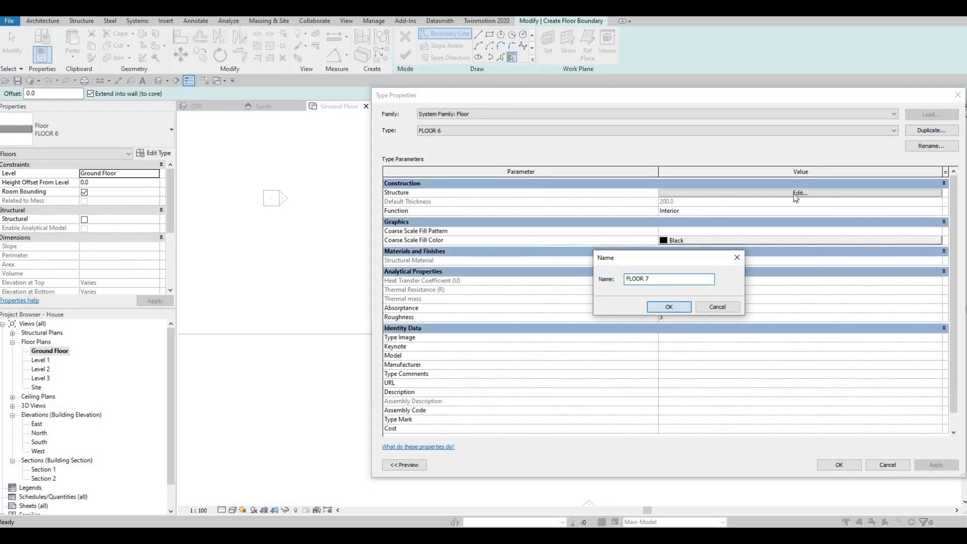
click(668, 307)
- Open the FLOOR 7 structure layer's material browser and show the library's concrete materials
click(636, 193)
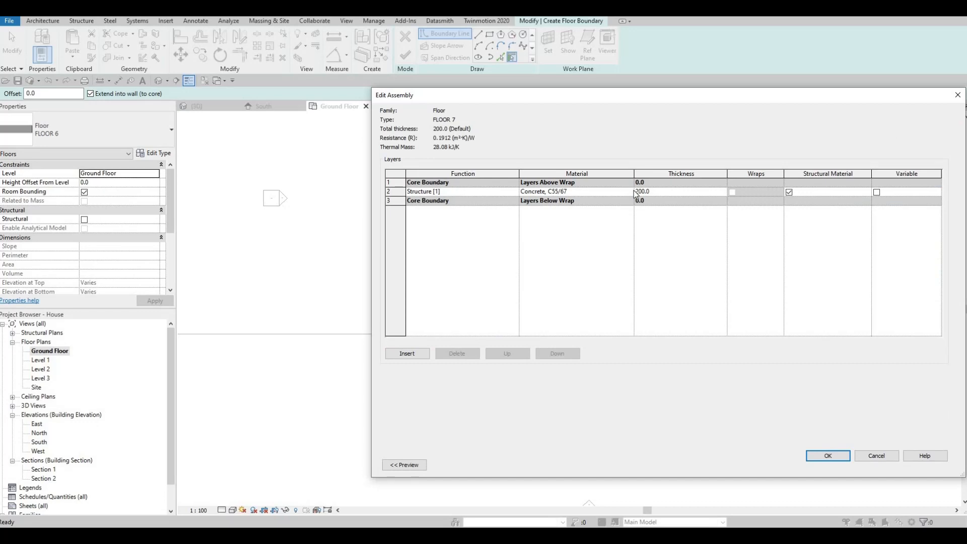
click(633, 193)
click(629, 191)
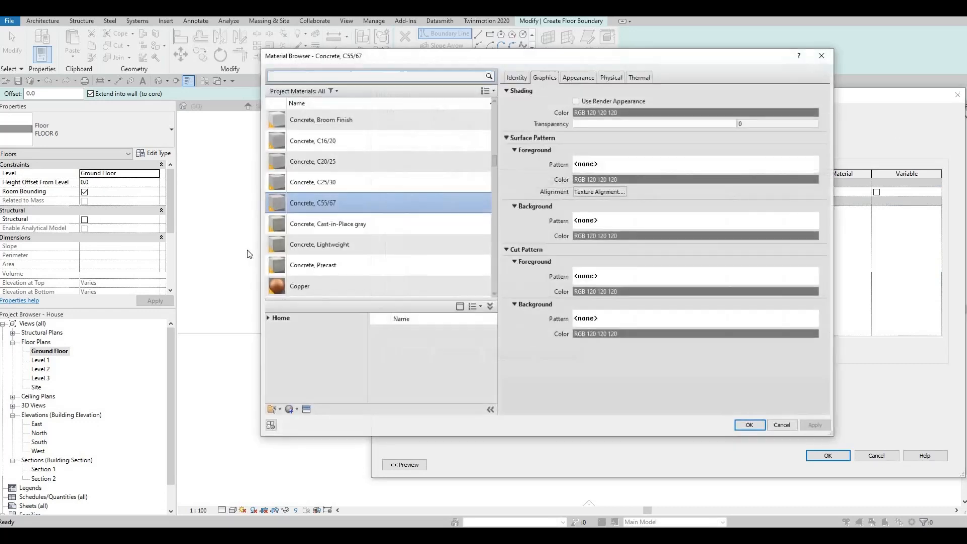
click(267, 318)
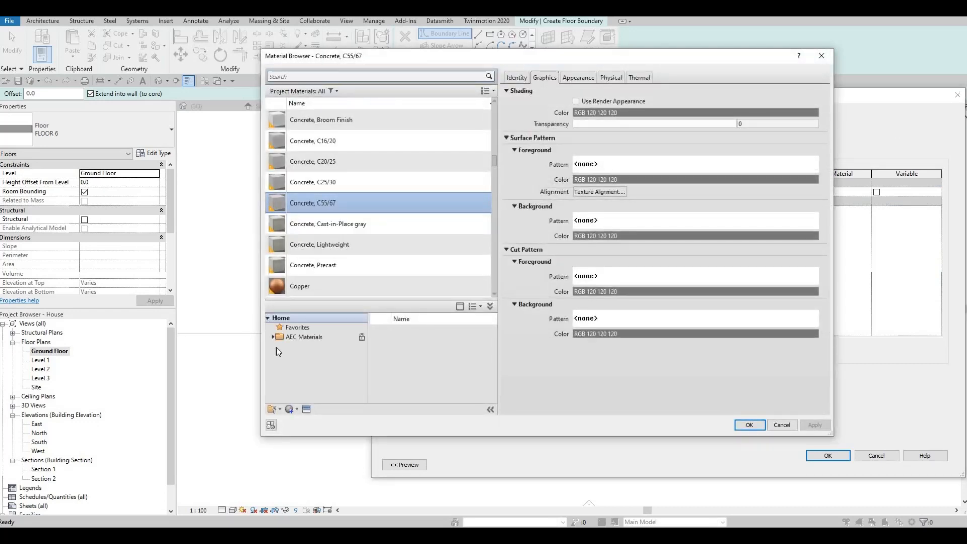
scroll(325, 373, down, 4)
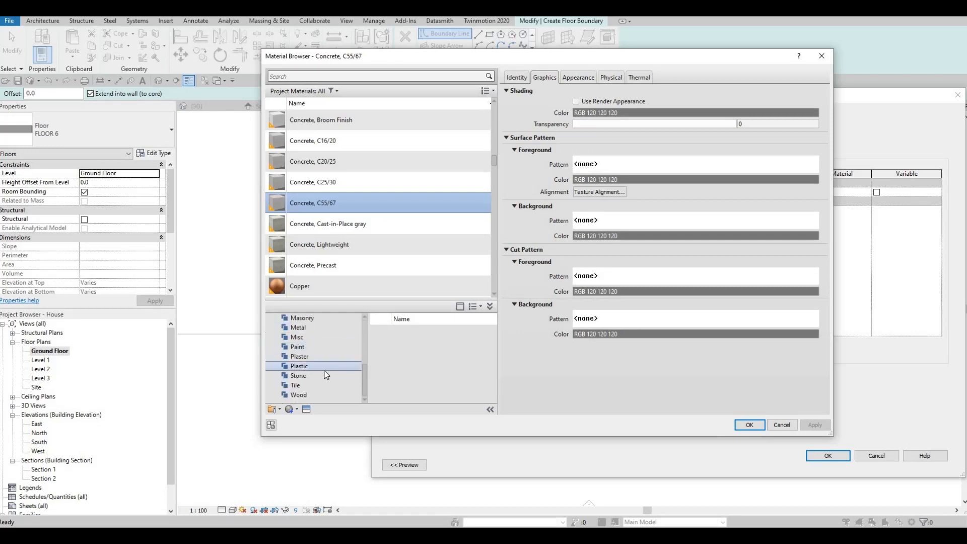
scroll(324, 373, up, 4)
click(302, 347)
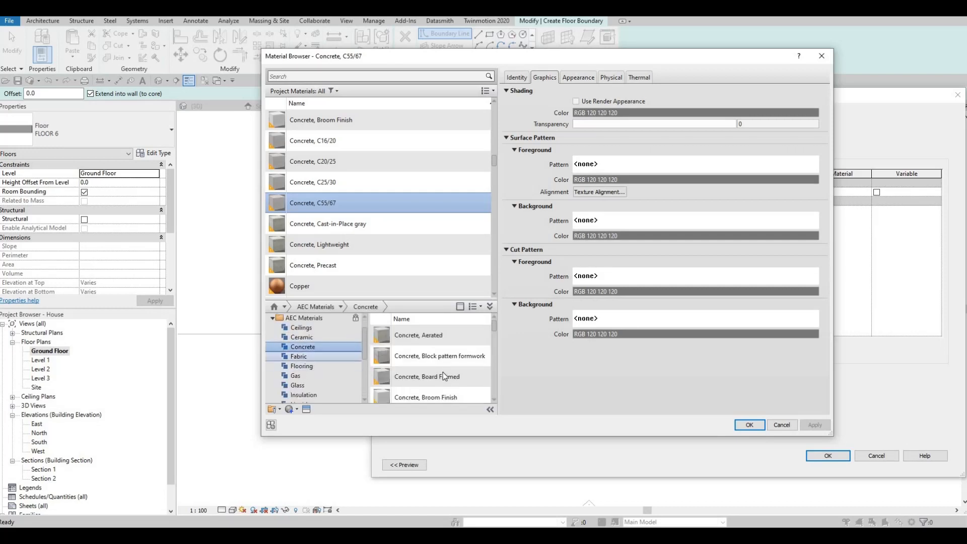
- Assign Concrete, C40/50 to the structure layer and confirm the FLOOR 7 type
scroll(445, 381, down, 3)
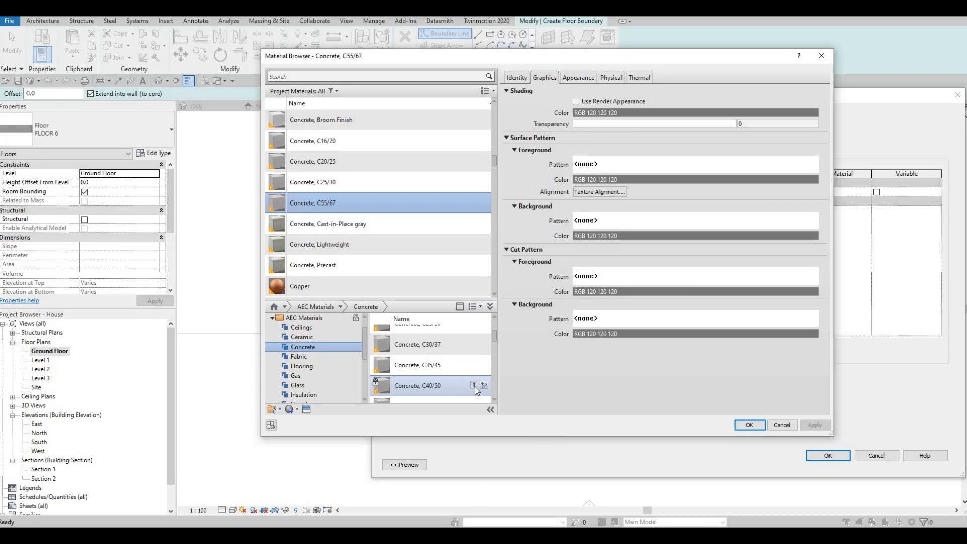
click(474, 385)
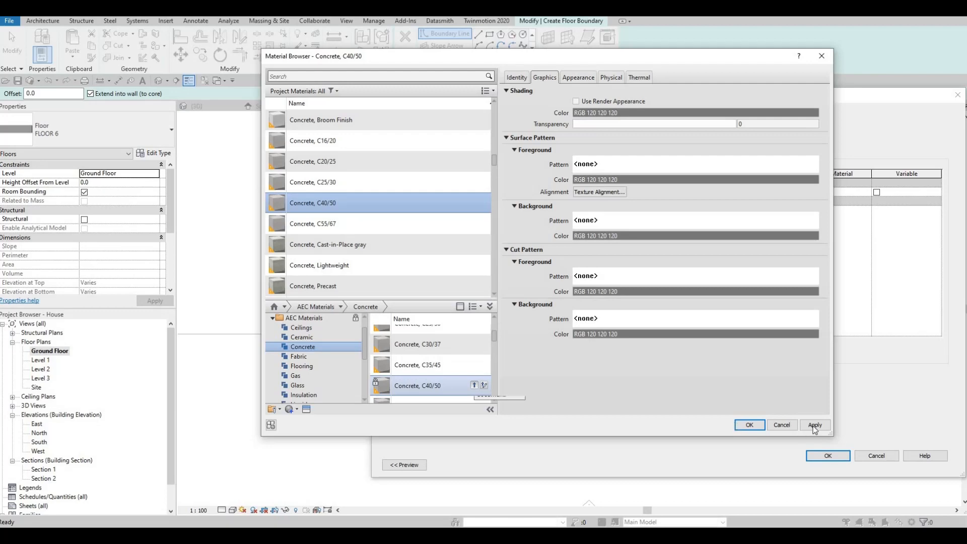
click(746, 425)
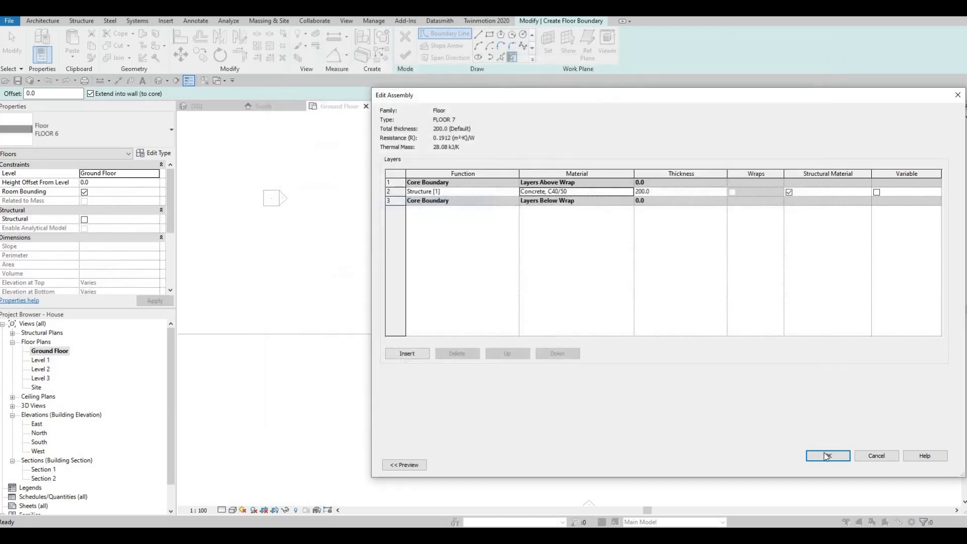
click(824, 456)
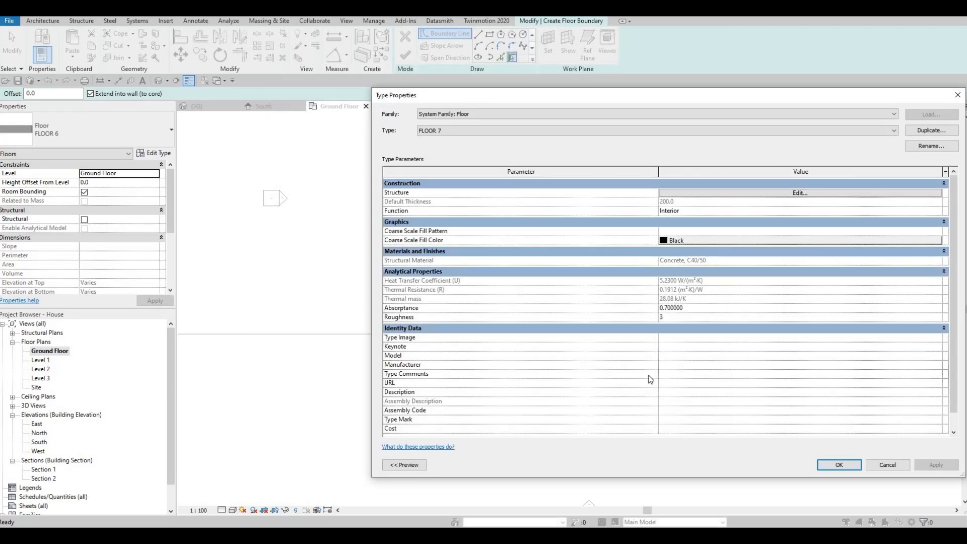
click(839, 464)
scroll(554, 328, up, 3)
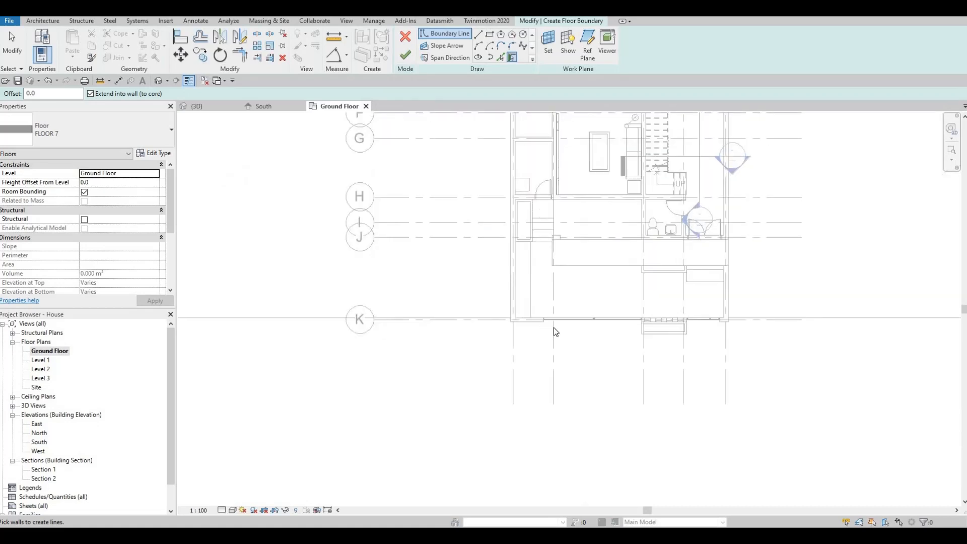
- Sketch a boundary rectangle along gridline K right of the house and stretch its right edge longer
scroll(554, 328, down, 3)
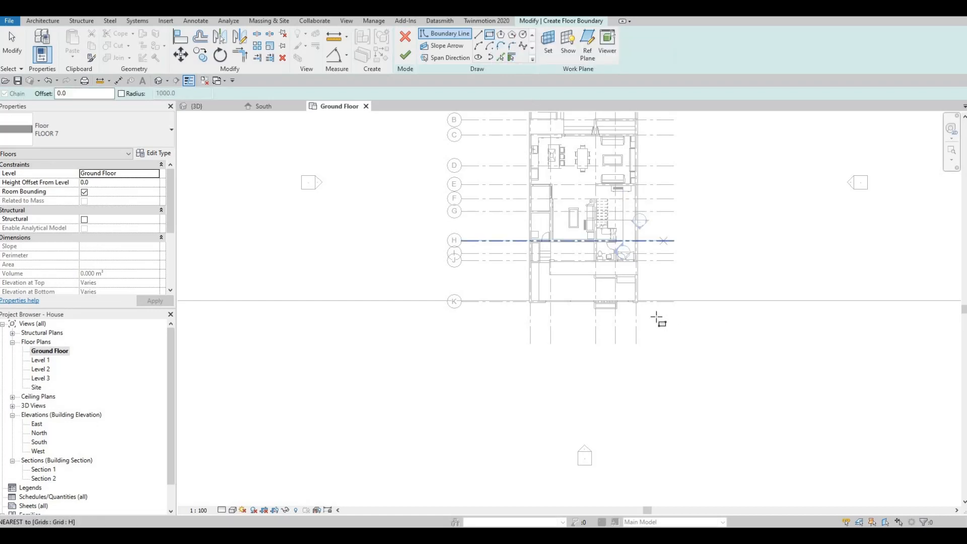
scroll(626, 285, up, 5)
click(572, 259)
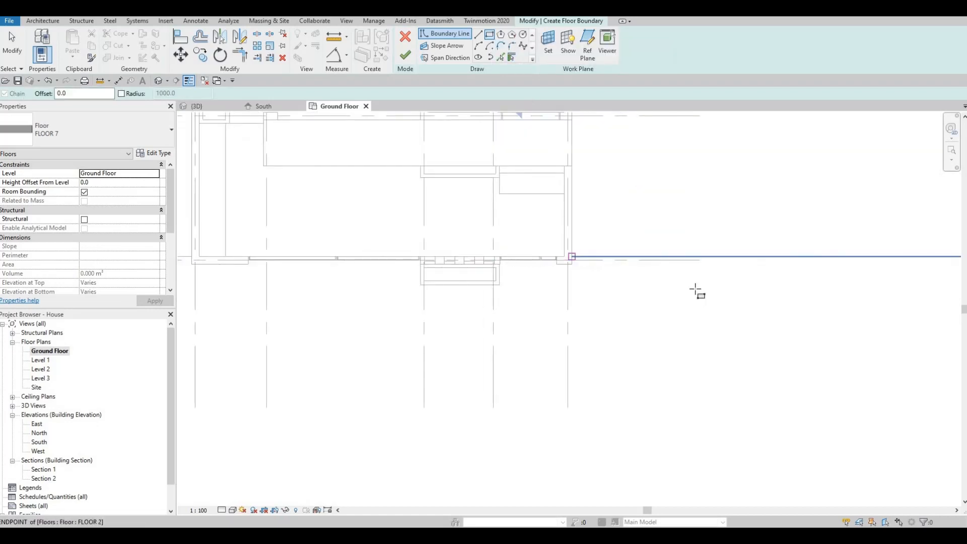
middle_drag(747, 304, 663, 289)
scroll(657, 291, down, 1)
scroll(712, 287, down, 1)
middle_drag(896, 314, 781, 287)
scroll(712, 286, down, 1)
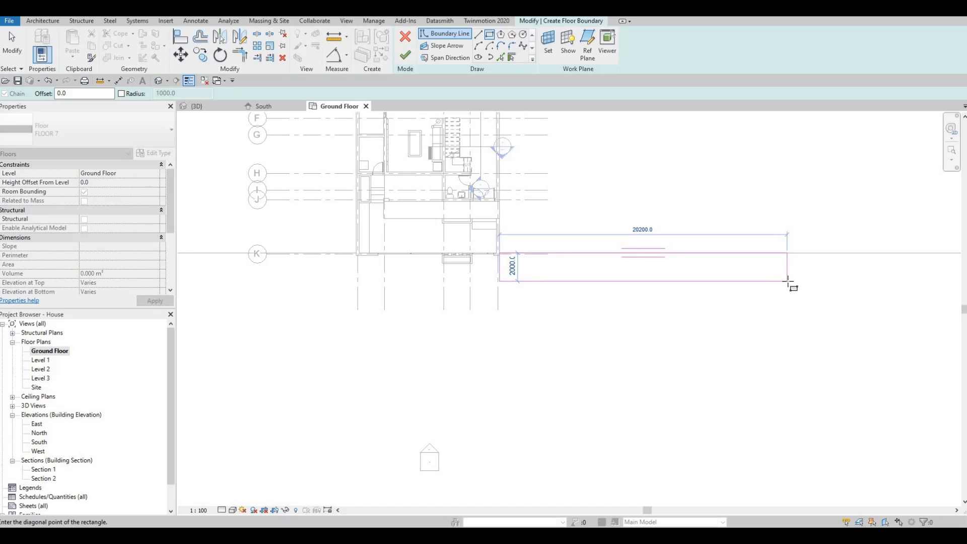
click(787, 281)
middle_drag(710, 271, 615, 257)
scroll(615, 258, down, 1)
key(Escape)
key(Escape)
key(Escape)
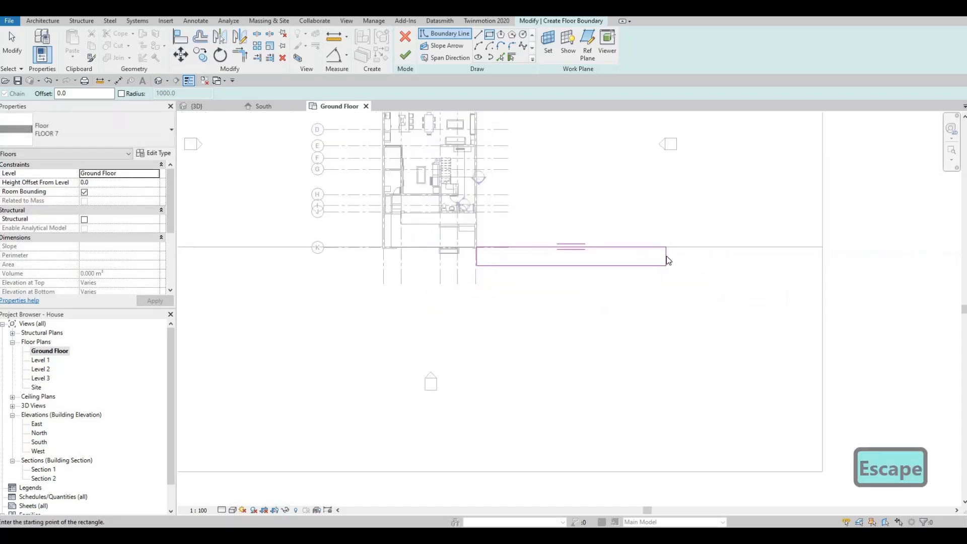
mouse_move(665, 255)
mouse_down()
mouse_move(821, 270)
mouse_move(821, 261)
mouse_up()
key(Escape)
- Sketch a second strip to the left with BL, starting from the floor endpoint
middle_drag(655, 270, 818, 276)
key(Escape)
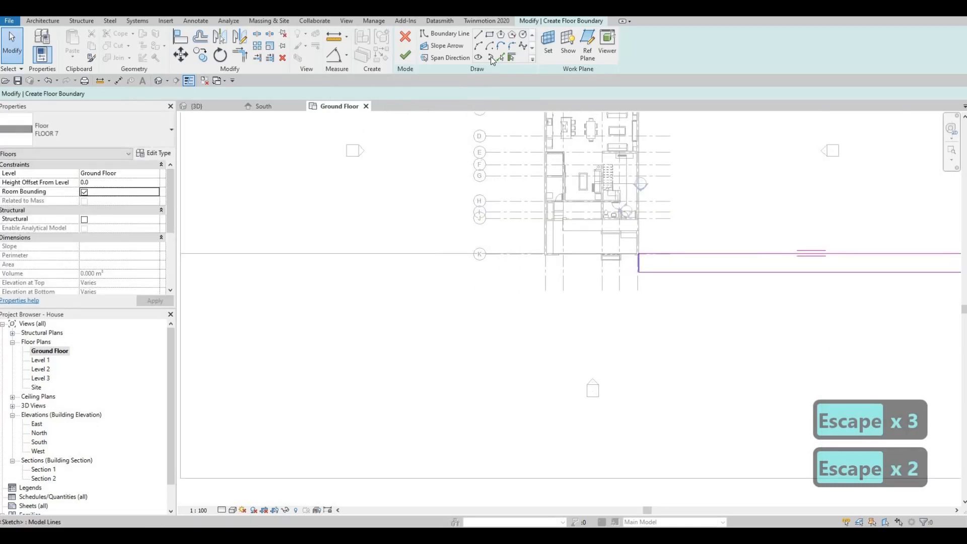
key(b)
key(l)
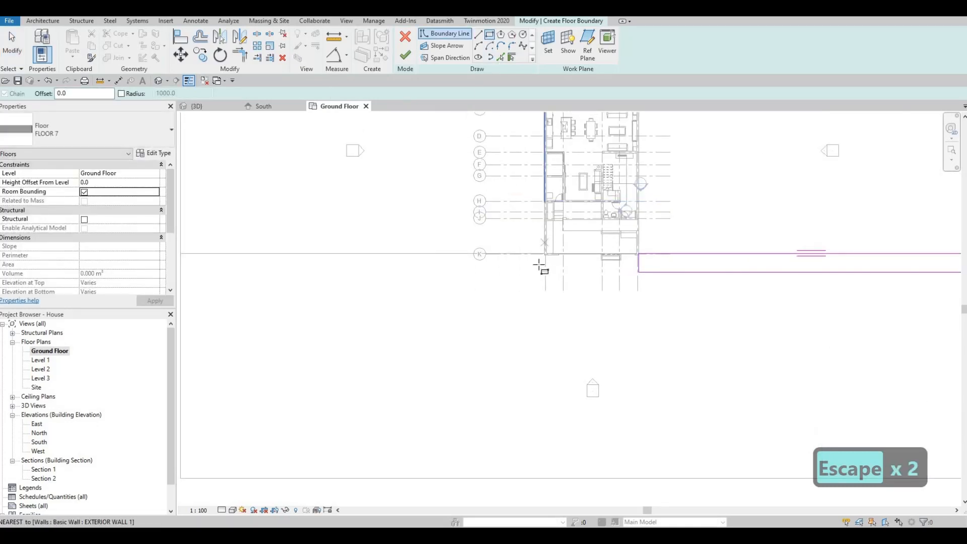
scroll(543, 258, up, 2)
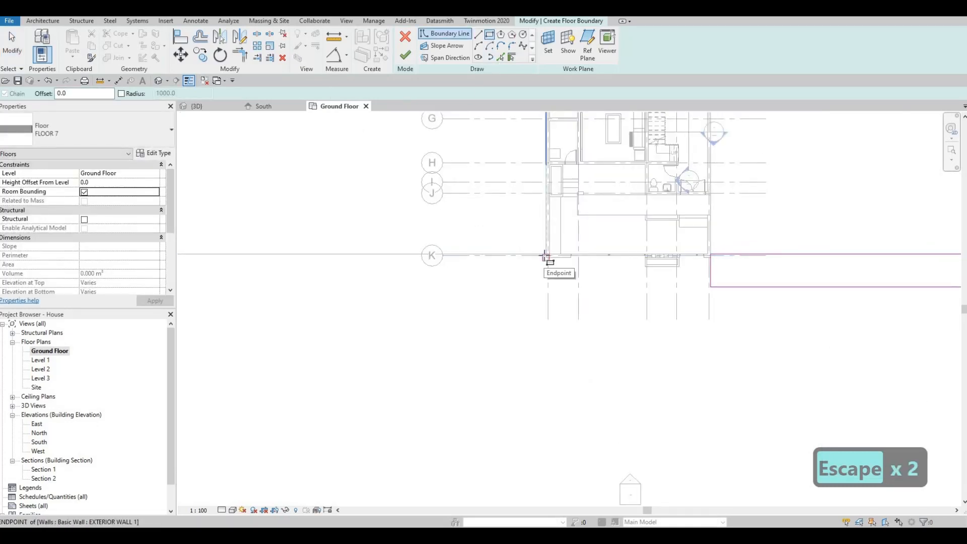
scroll(545, 256, up, 2)
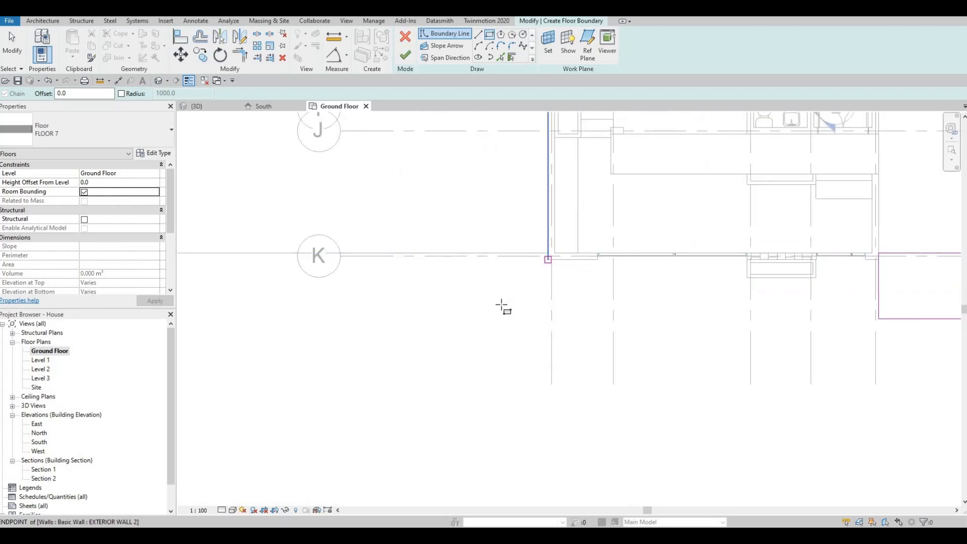
click(547, 259)
scroll(512, 300, down, 1)
key(Escape)
scroll(549, 251, up, 2)
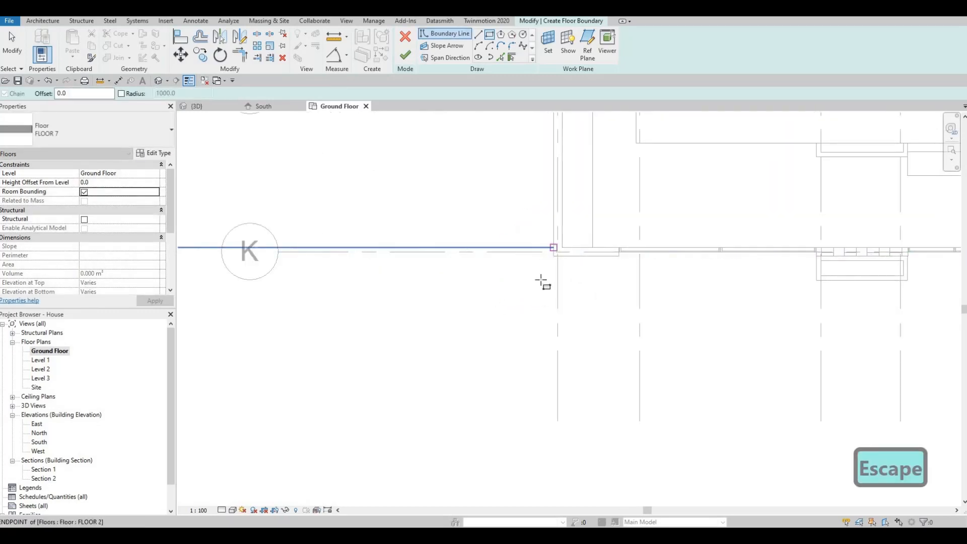
click(552, 250)
scroll(541, 283, down, 3)
middle_drag(426, 324, 511, 282)
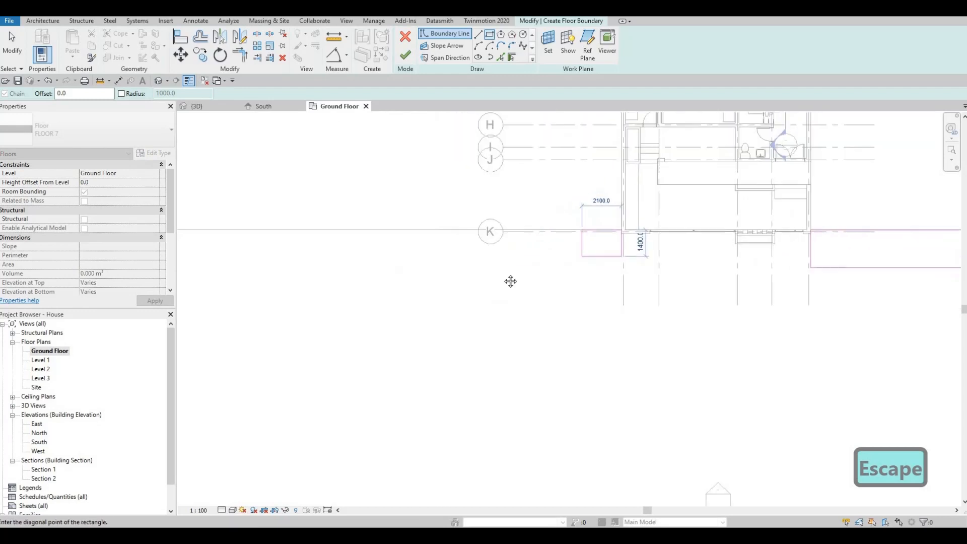
drag(510, 281, 508, 272)
scroll(506, 272, down, 2)
middle_drag(380, 274, 519, 273)
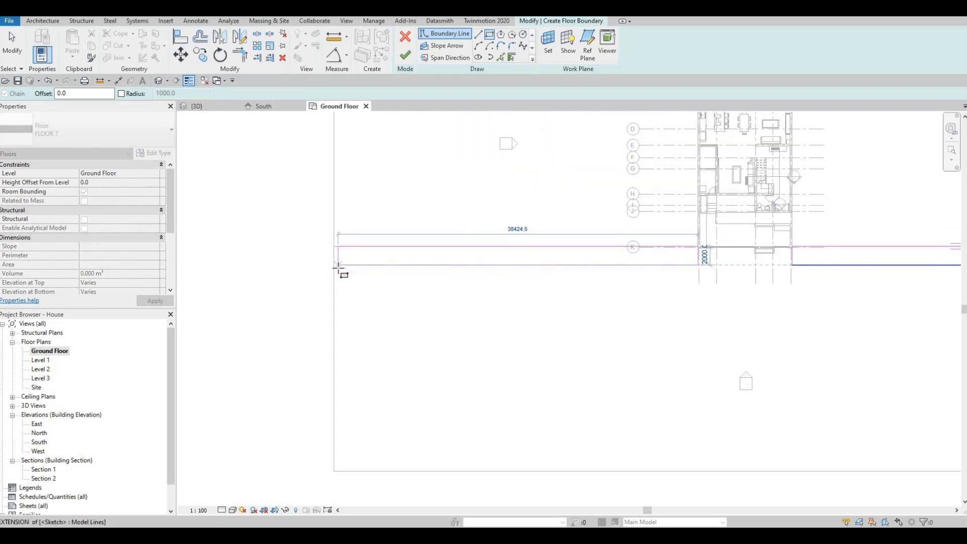
click(332, 270)
key(Escape)
scroll(641, 280, up, 2)
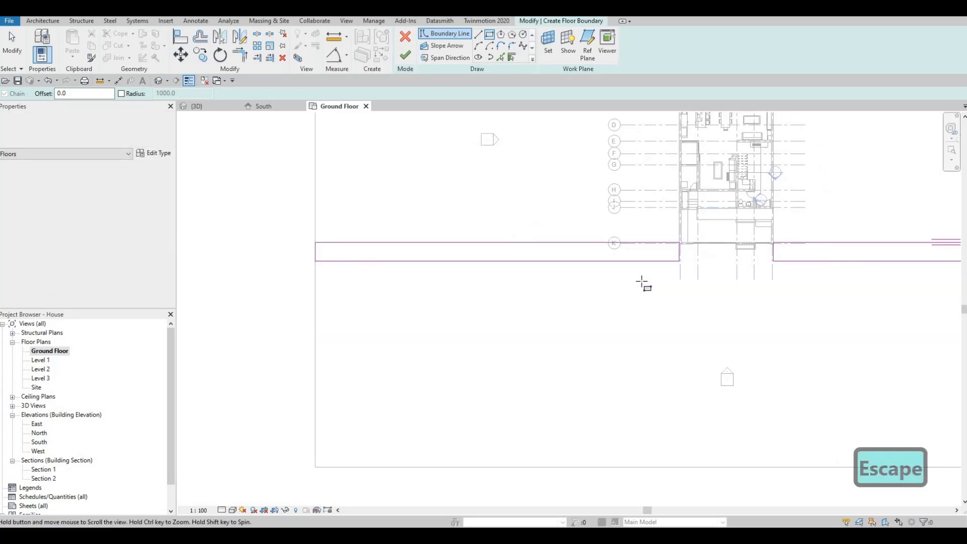
- Draw a large rectangle in front of the house and move its bottom line up to 15000
scroll(561, 252, down, 2)
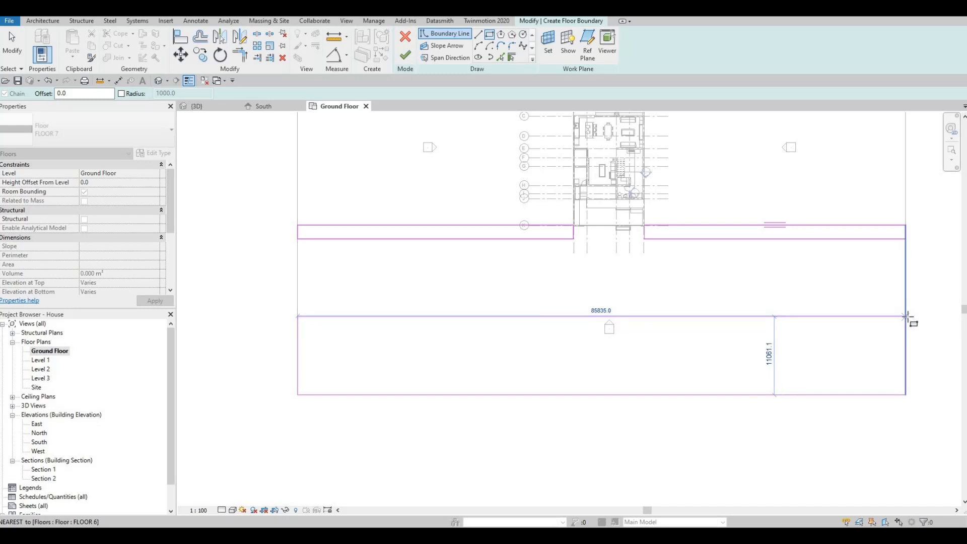
click(906, 315)
key(Escape)
key(Escape)
click(760, 395)
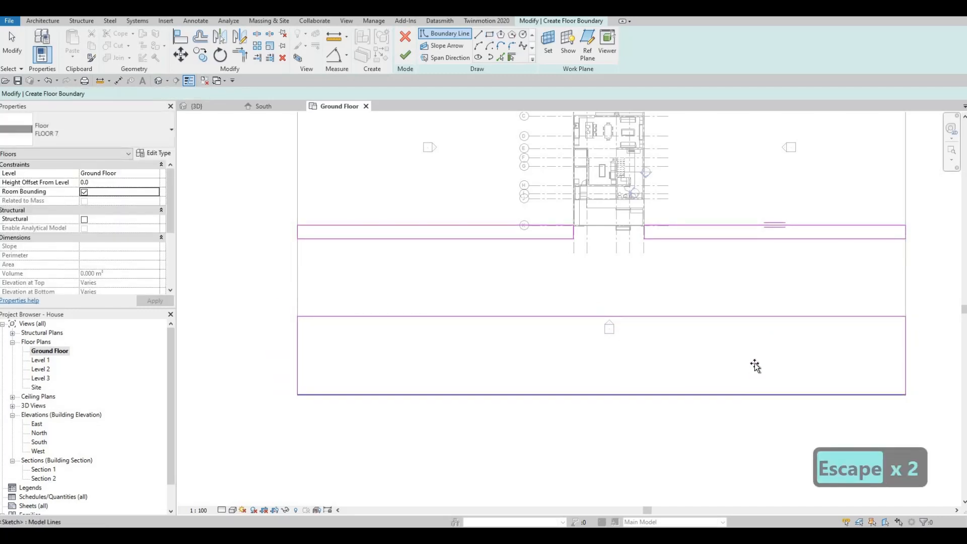
drag(755, 338, 757, 335)
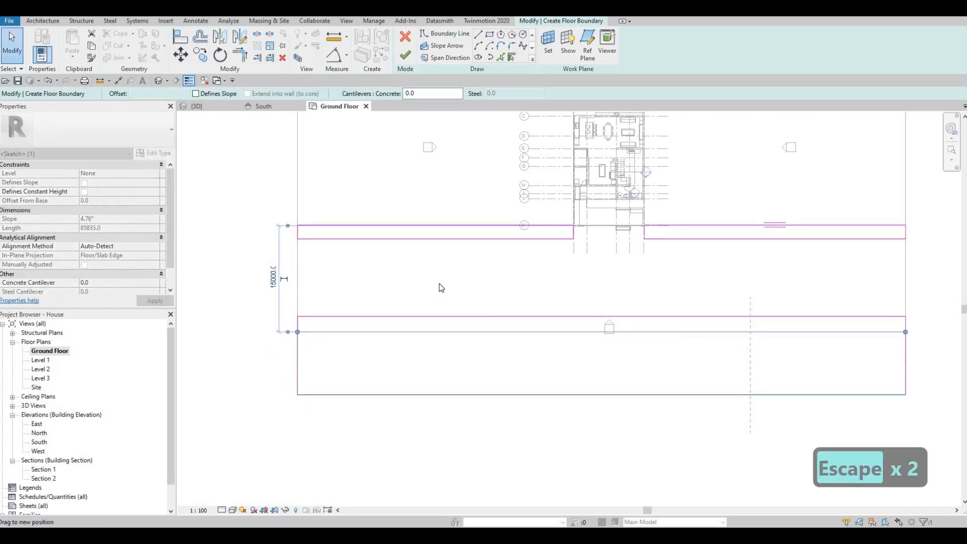
key(Escape)
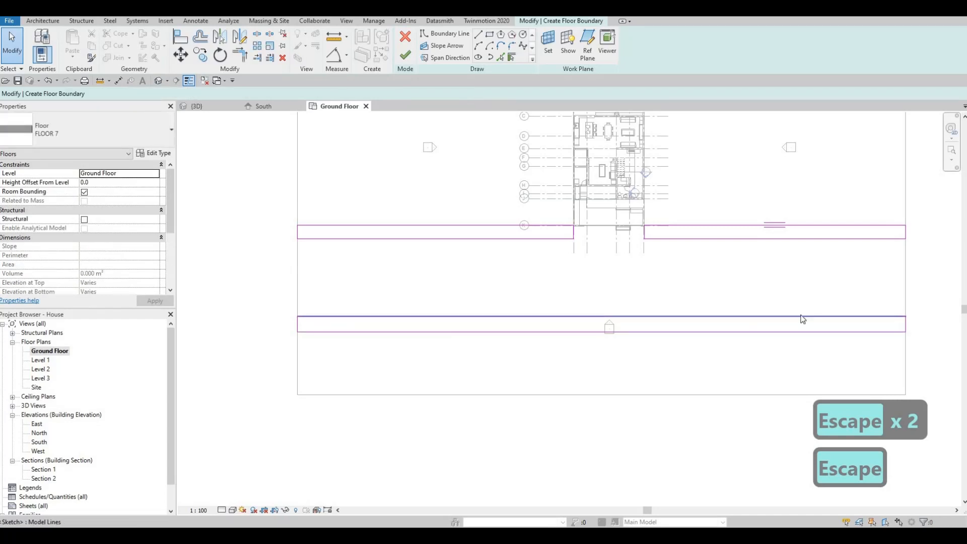
- Set the new strip's upper line 2000 from its lower line
click(803, 317)
click(919, 324)
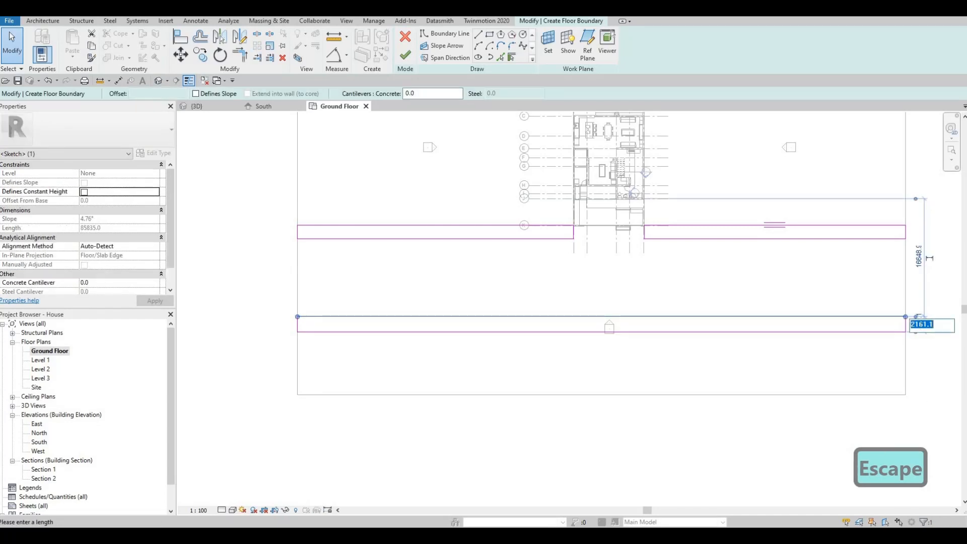
text(2000)
key(Return)
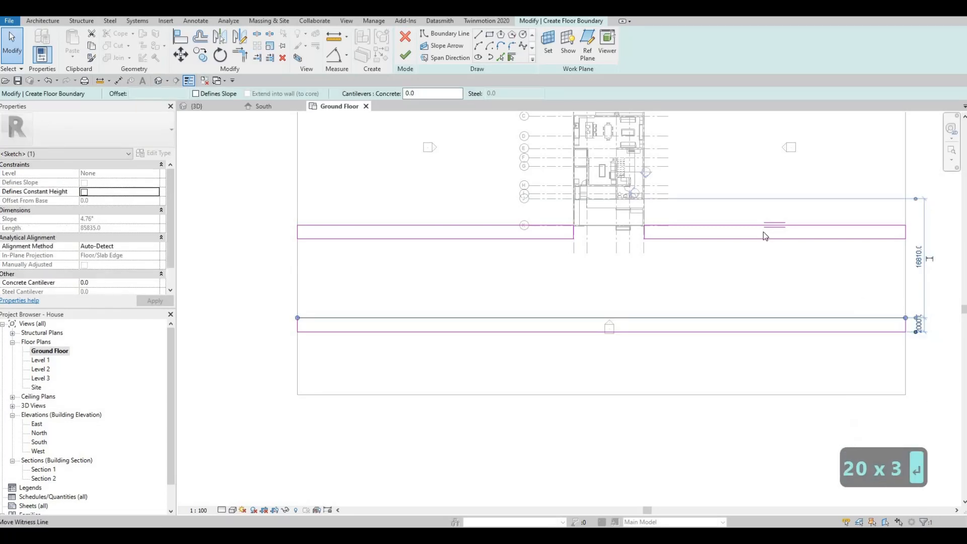
key(Escape)
key(Escape)
key(Escape)
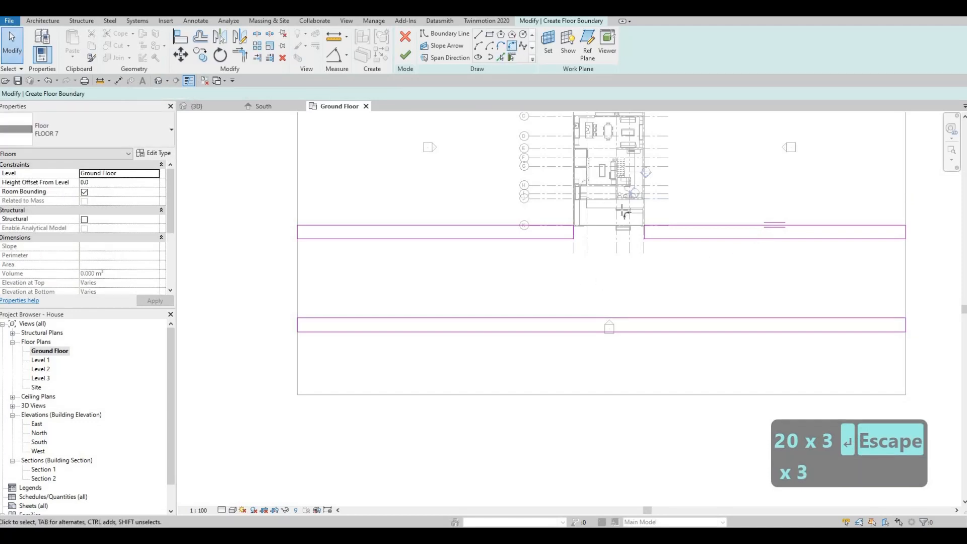
- Fillet the right and left gate-side corners of the boundary sketch with arcs
scroll(664, 239, up, 3)
click(689, 278)
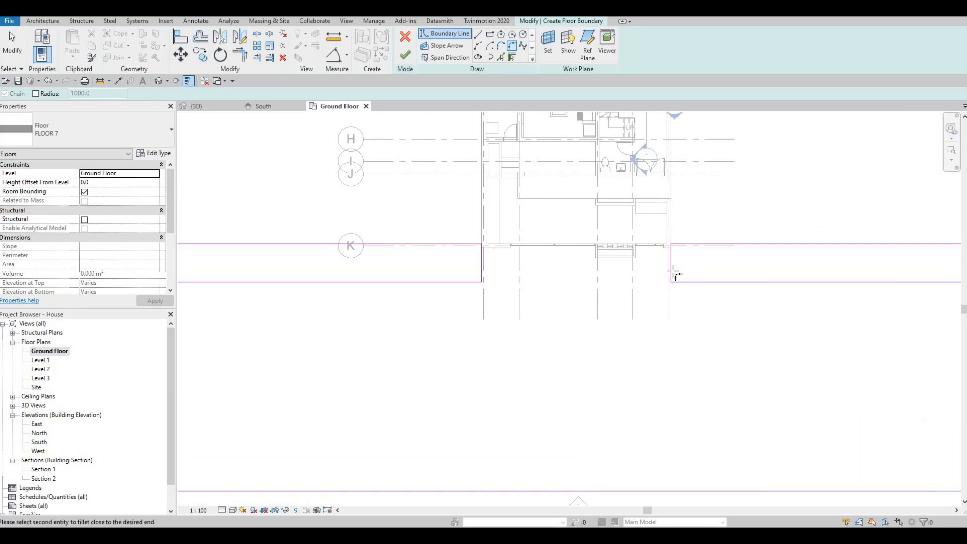
click(674, 274)
click(677, 278)
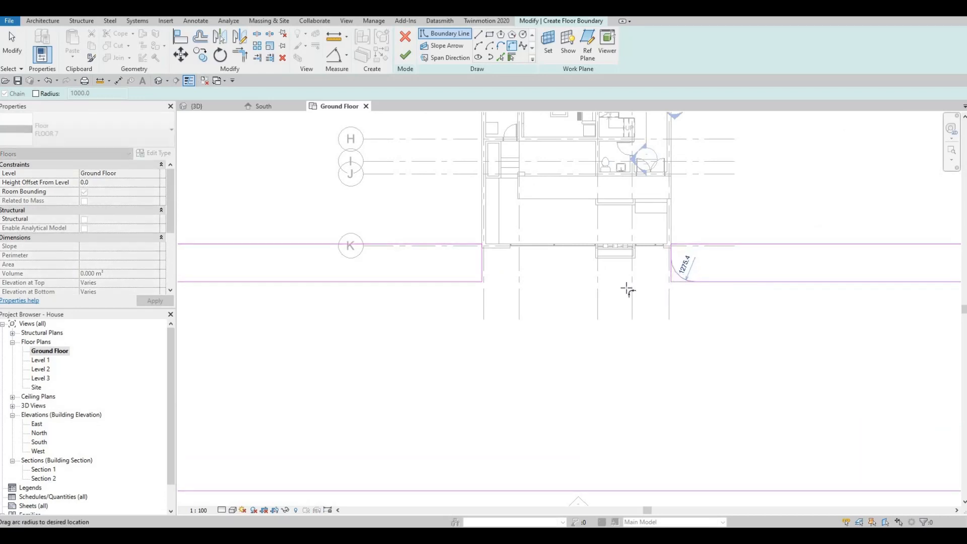
click(476, 282)
click(481, 276)
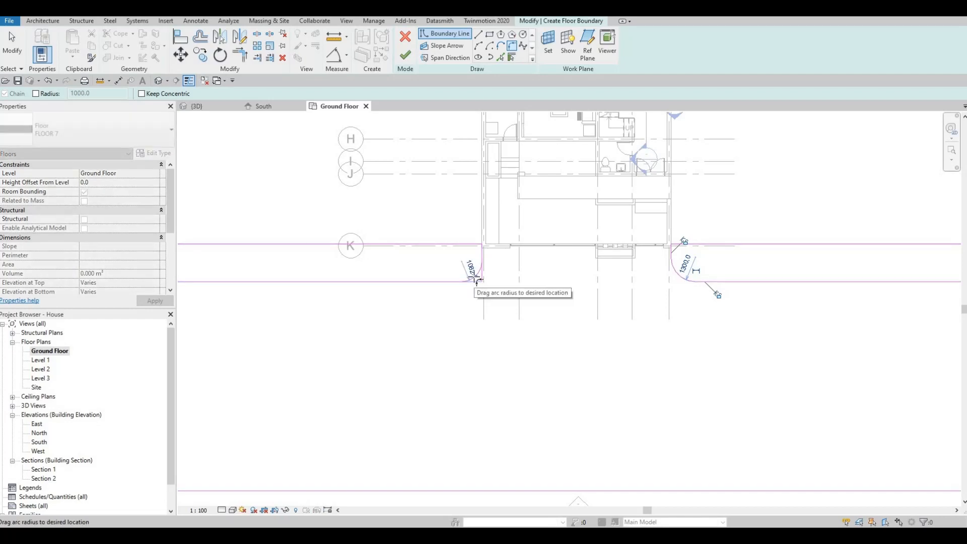
click(475, 281)
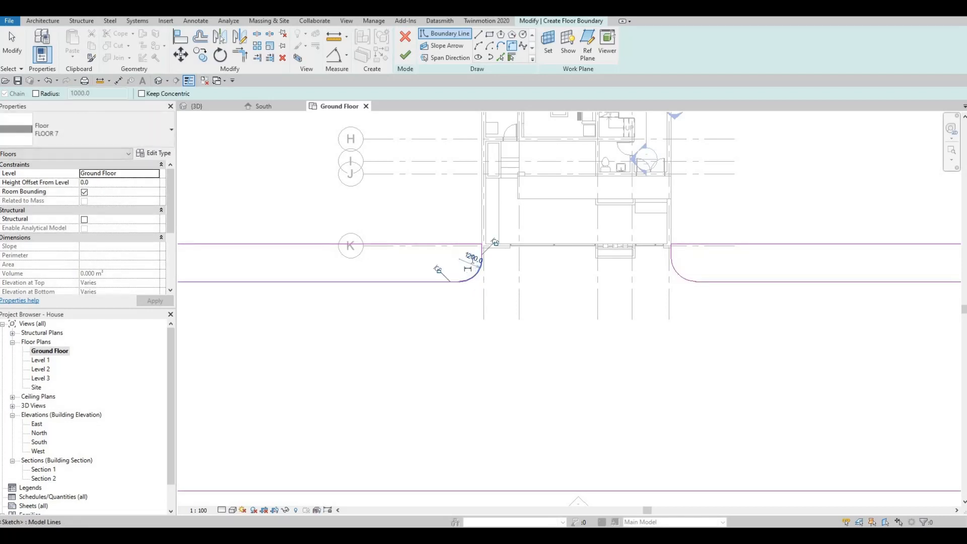
- Change the left arc radius from 1200 to 1300 and finish the slab boundary
click(471, 263)
text(1300)
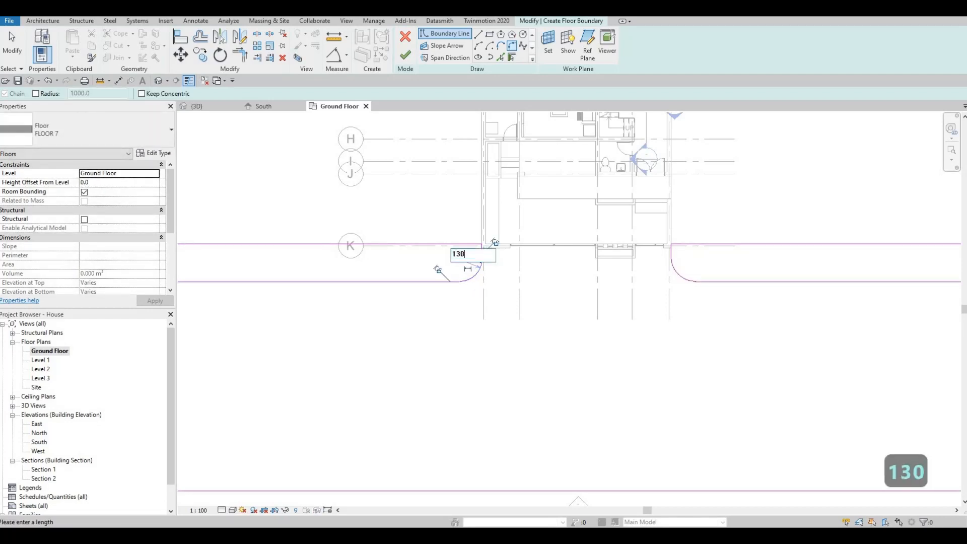
key(Return)
key(Escape)
key(Escape)
key(Escape)
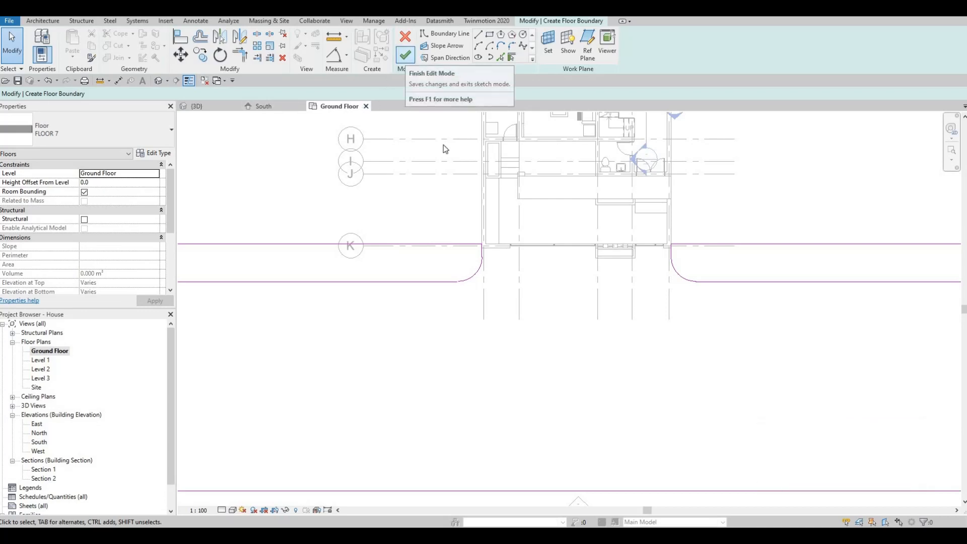
click(405, 58)
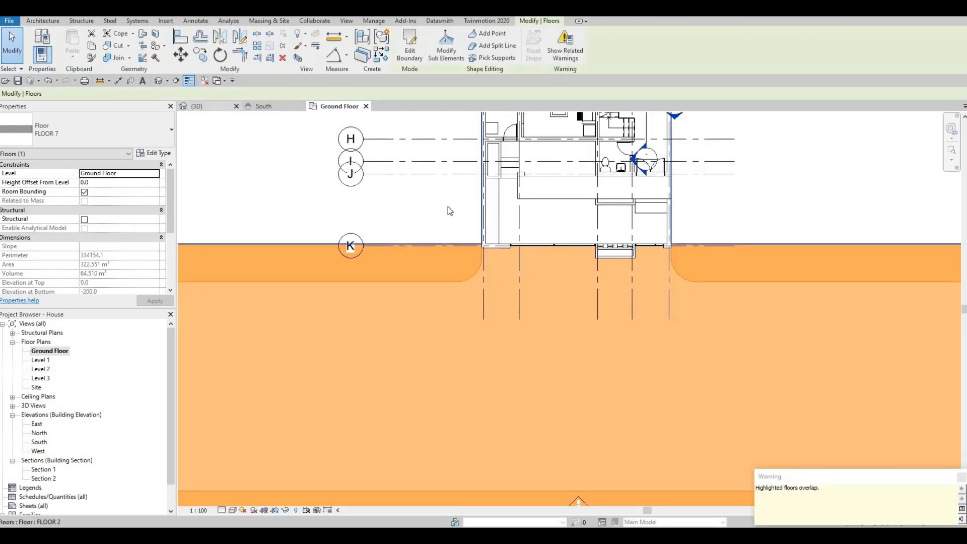
- In the {3D} view, set the kerb slab's Height Offset From Level to 100
click(203, 106)
shift+middle_drag(516, 281, 491, 340)
scroll(491, 341, down, 1)
key(Escape)
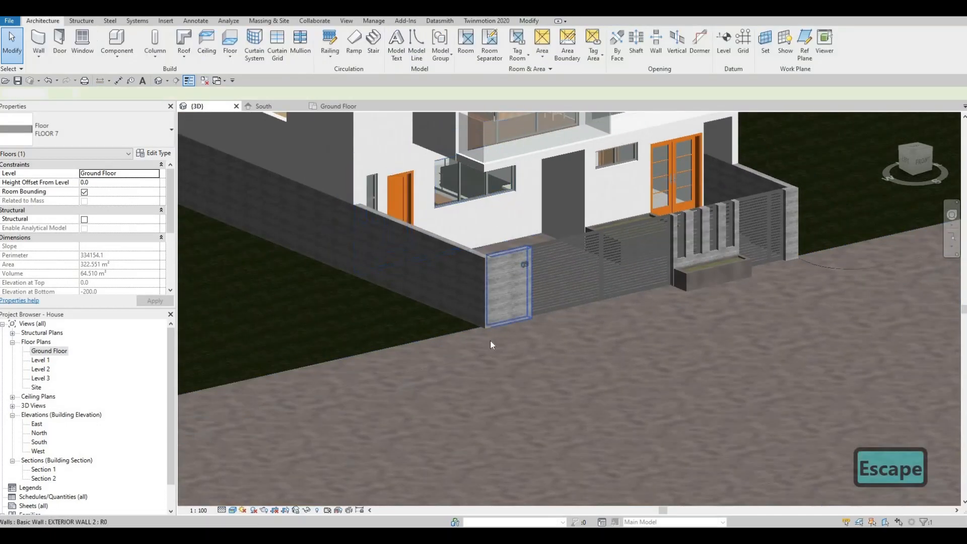
key(Escape)
click(491, 341)
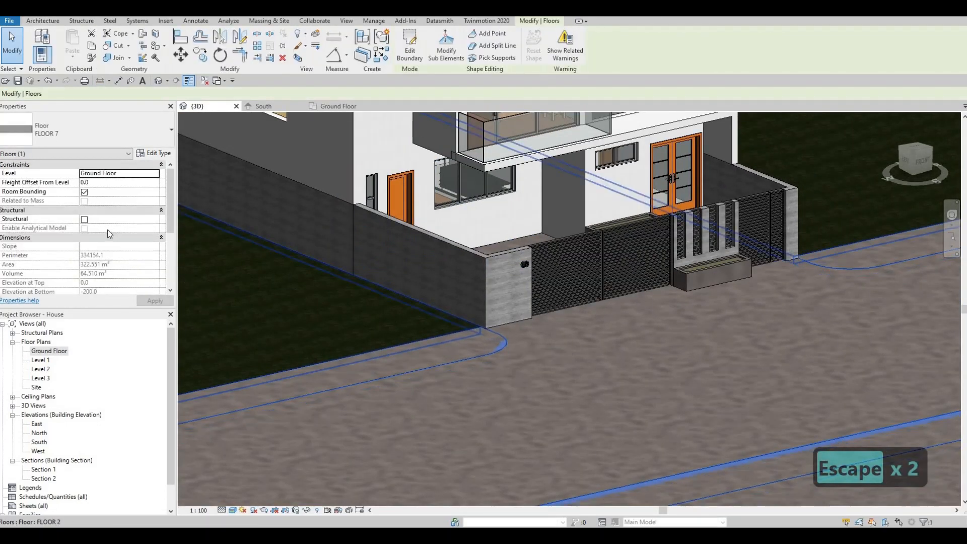
click(108, 182)
text(1)
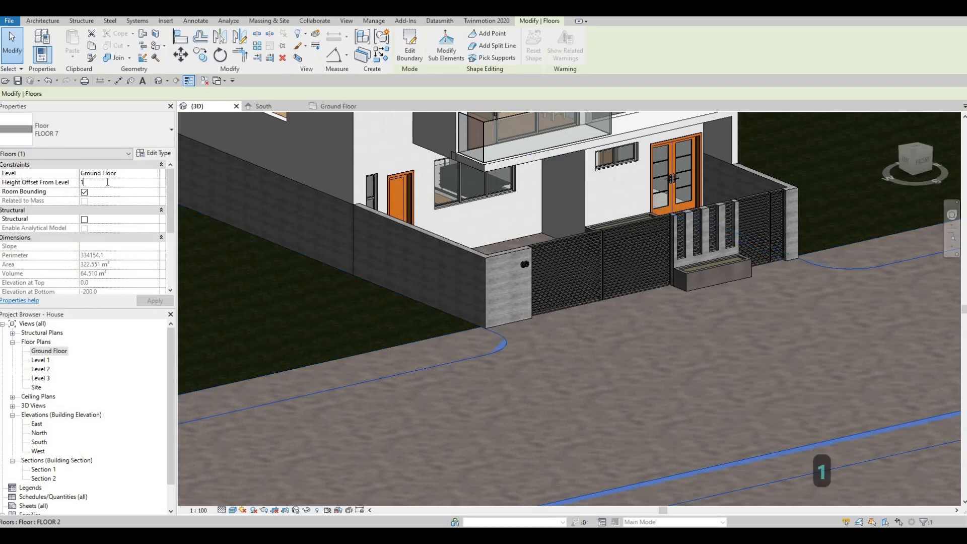
text(00)
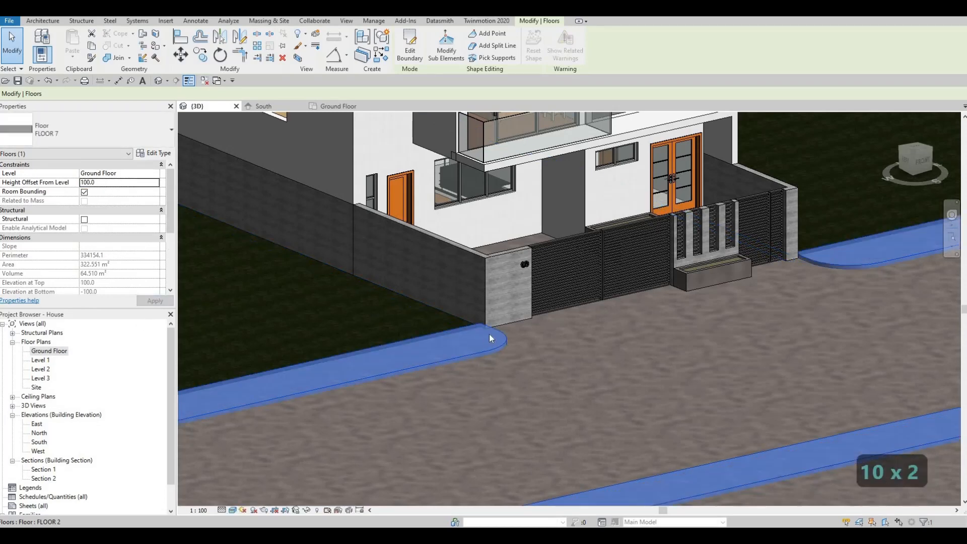
key(Escape)
key(Escape)
- Try a 200 height offset on the kerb slab, then undo it
scroll(524, 351, down, 3)
scroll(509, 348, down, 3)
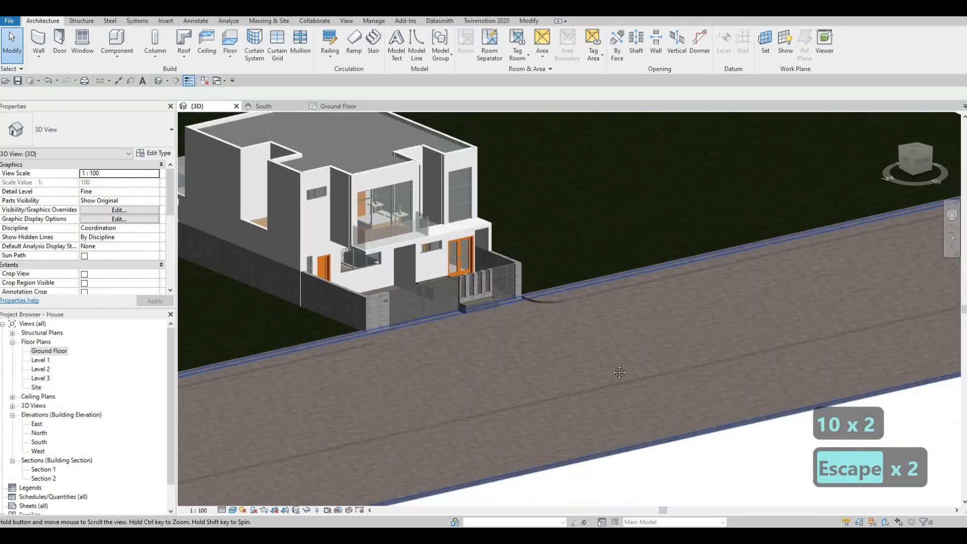
middle_drag(866, 315, 775, 313)
middle_drag(849, 329, 502, 248)
key(Escape)
scroll(445, 256, up, 2)
scroll(482, 307, up, 2)
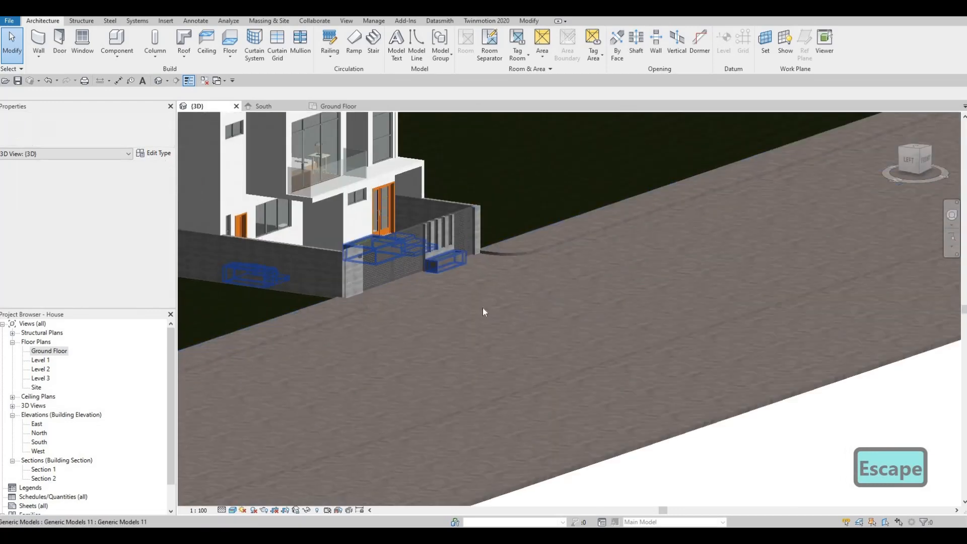
scroll(480, 346, up, 3)
click(478, 334)
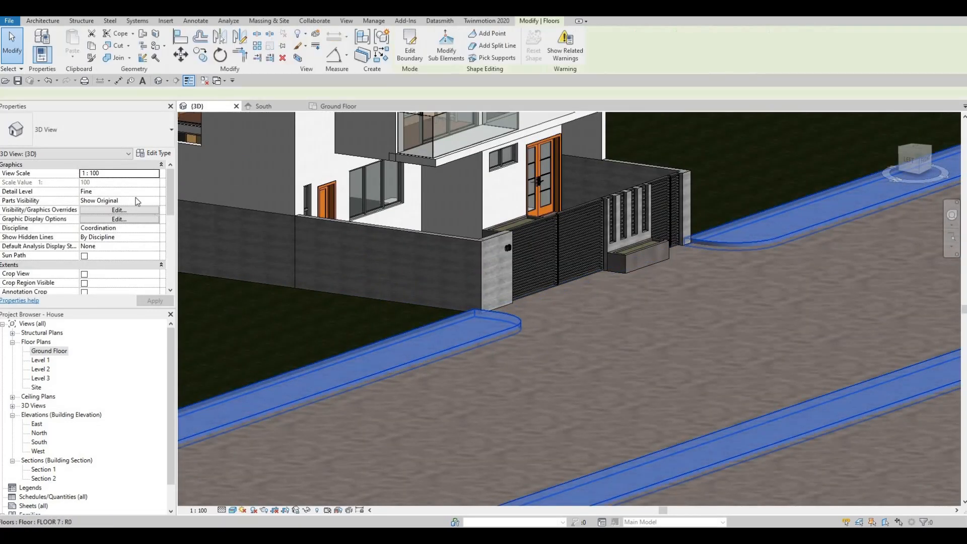
click(119, 182)
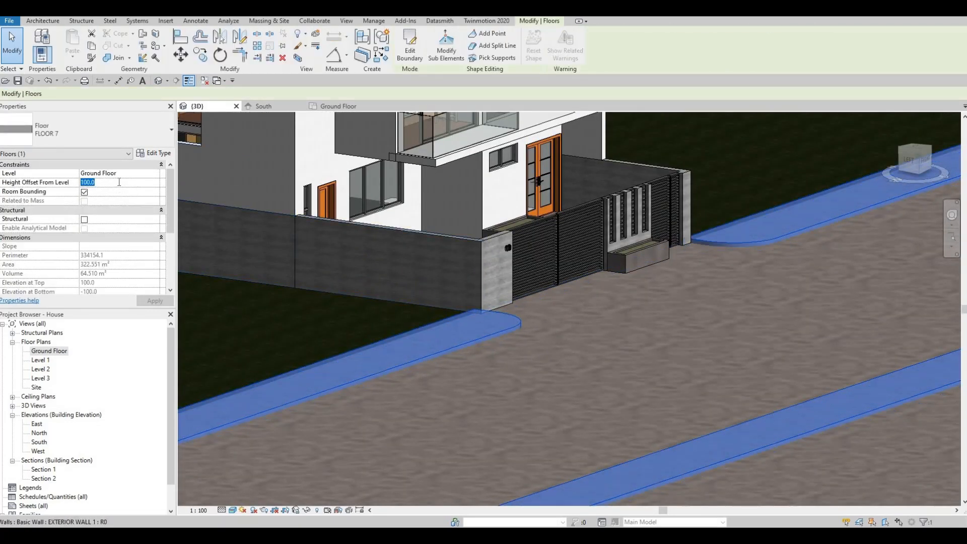
text(200)
key(Return)
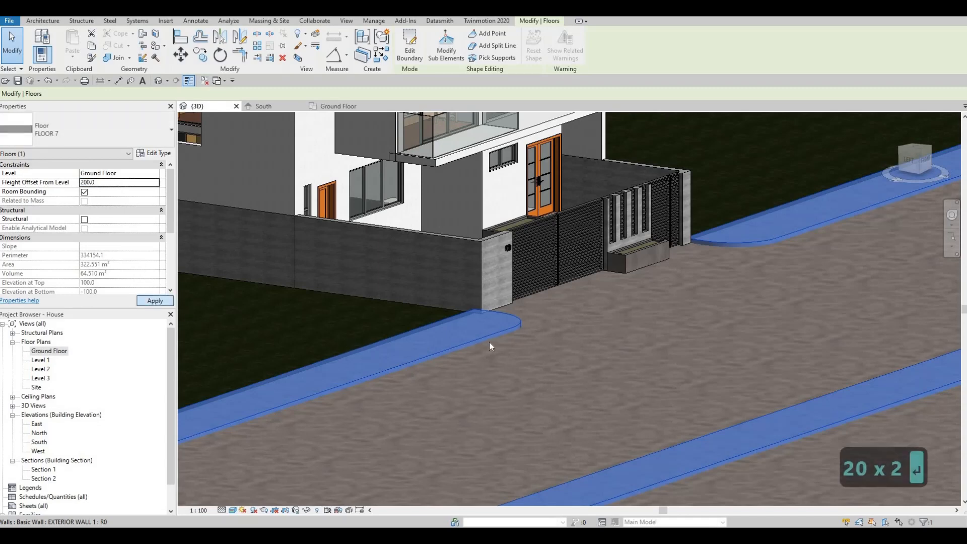
key(Escape)
key(Escape)
shift+middle_drag(498, 318, 270, 309)
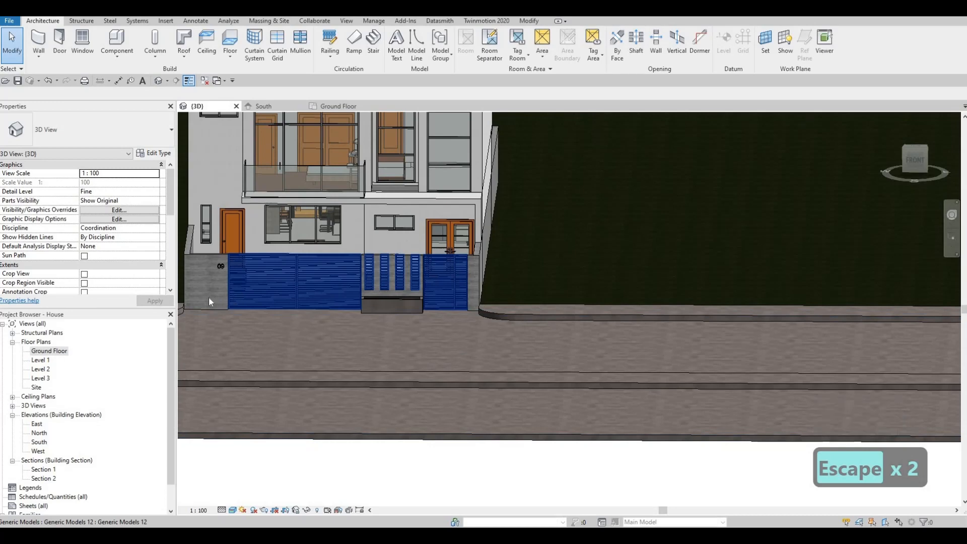
key(ctrl+z)
- Reselect the kerb slab and open its FLOOR 7 type properties
shift+middle_drag(249, 313, 270, 284)
click(277, 326)
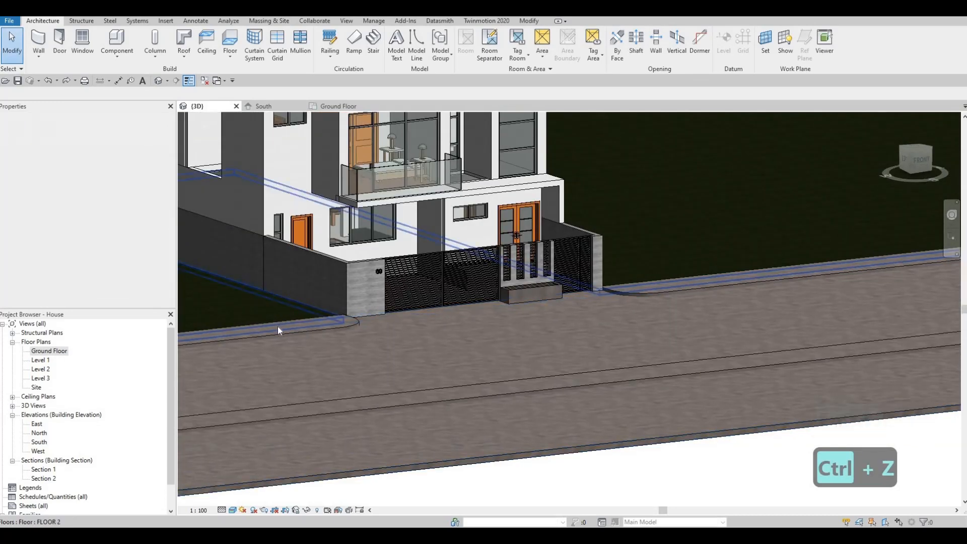
click(278, 330)
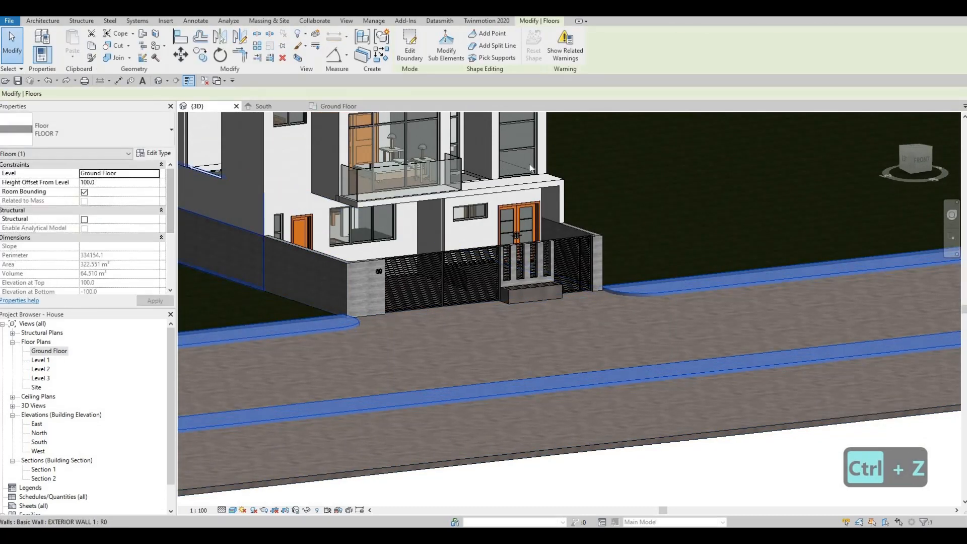
click(154, 153)
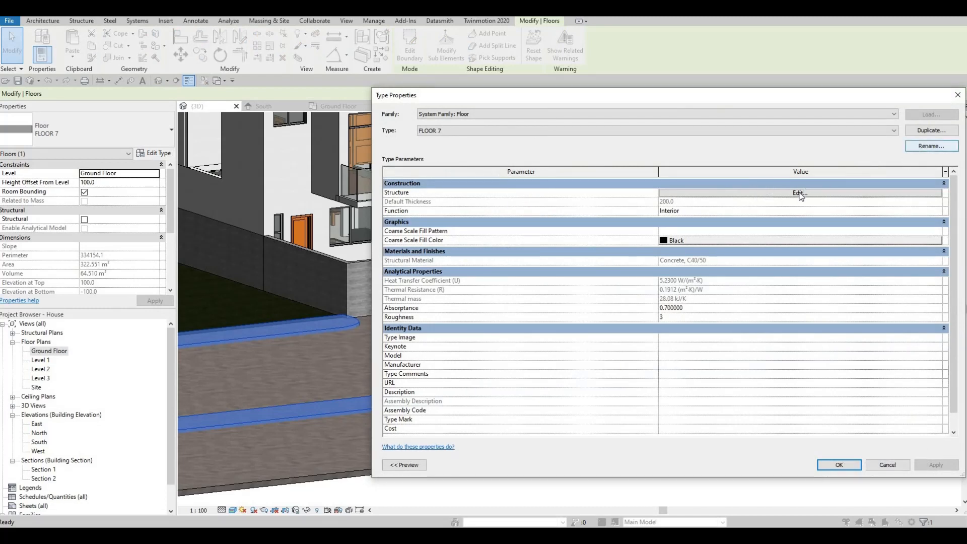
- Set the FLOOR 7 structure layer thickness to 100 and confirm both dialogs
click(667, 193)
click(667, 192)
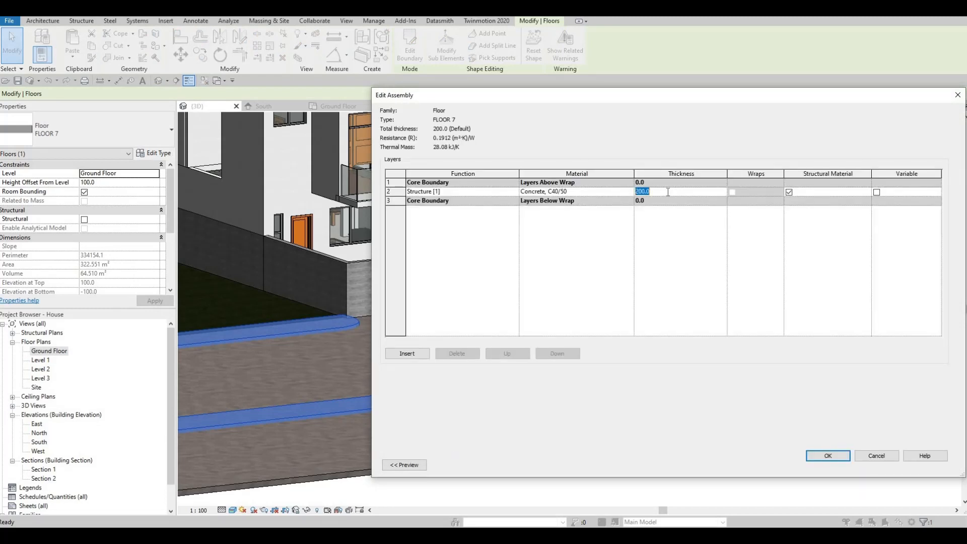
text(100)
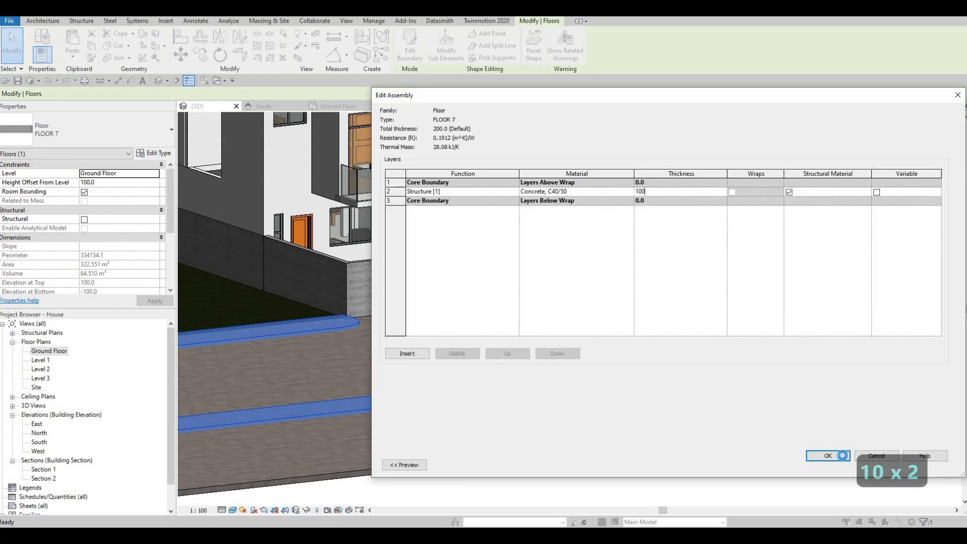
click(828, 455)
click(838, 464)
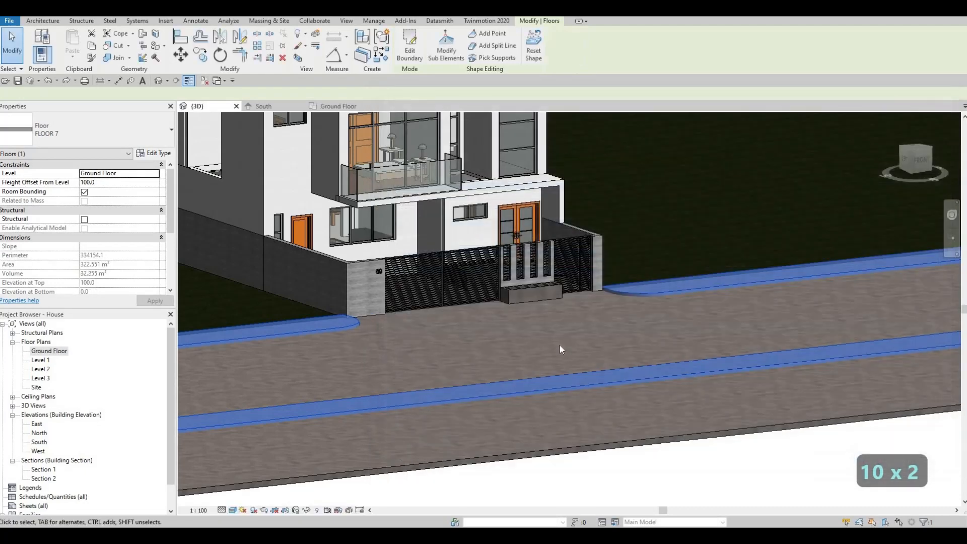
key(Escape)
key(Escape)
scroll(718, 334, up, 3)
scroll(719, 334, up, 2)
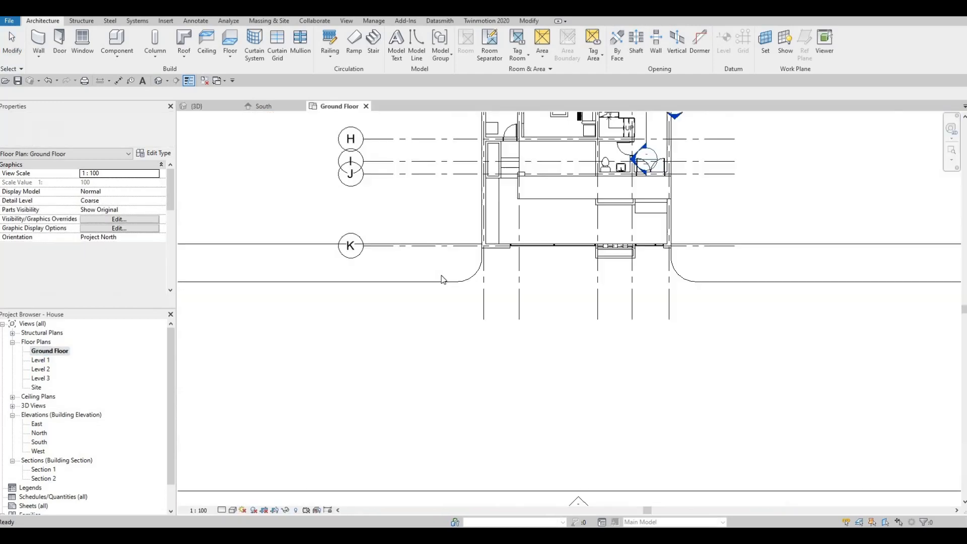
- Reopen the kerb slab boundary and nudge both gate-side short lines outward from the gate
key(Escape)
click(442, 280)
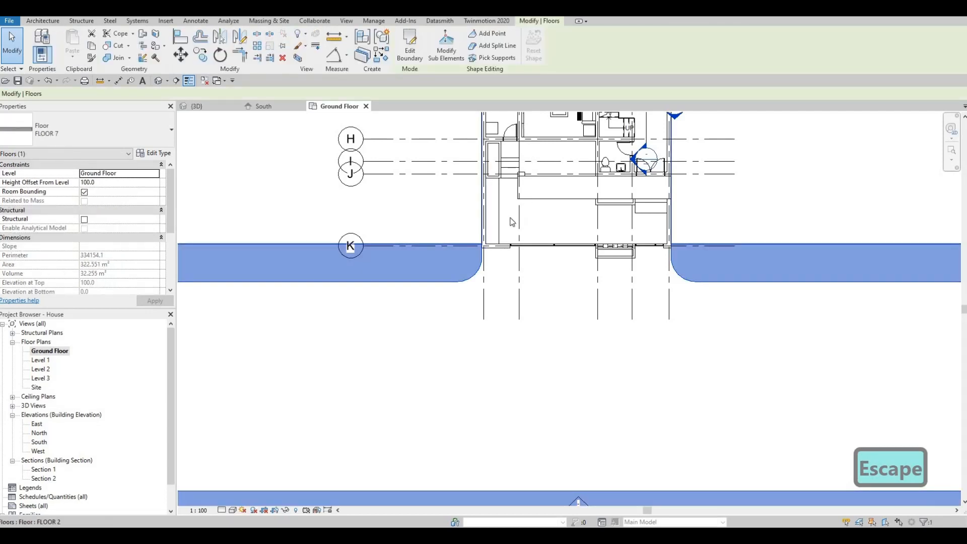
click(415, 55)
scroll(484, 253, up, 2)
click(484, 253)
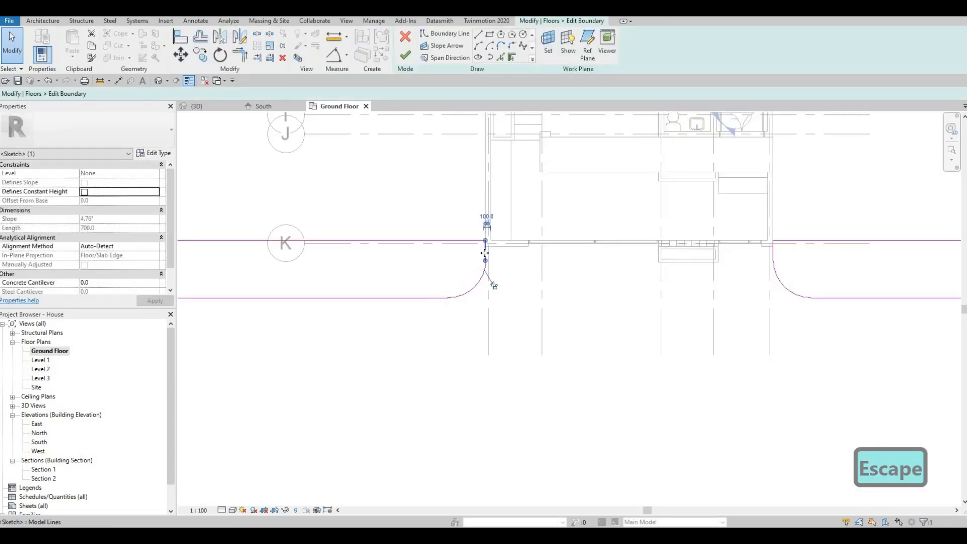
key(Escape)
key(Left)
key(Left)
key(Left)
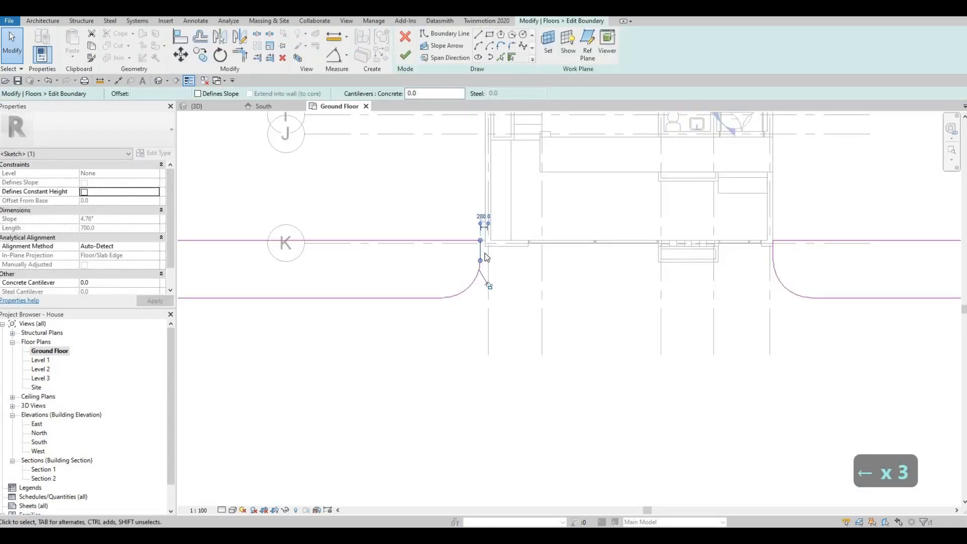
click(774, 254)
key(Right)
key(Right)
key(Right)
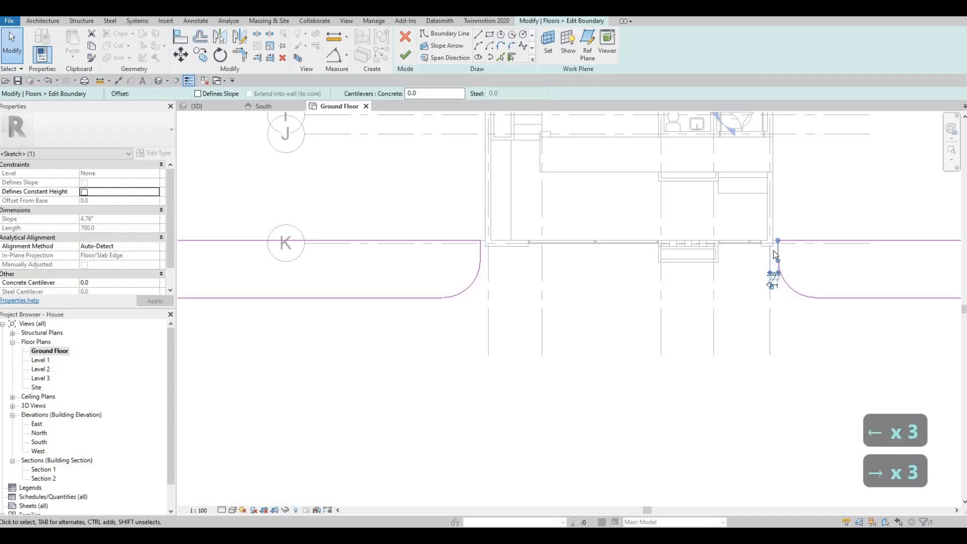
key(Right)
key(Escape)
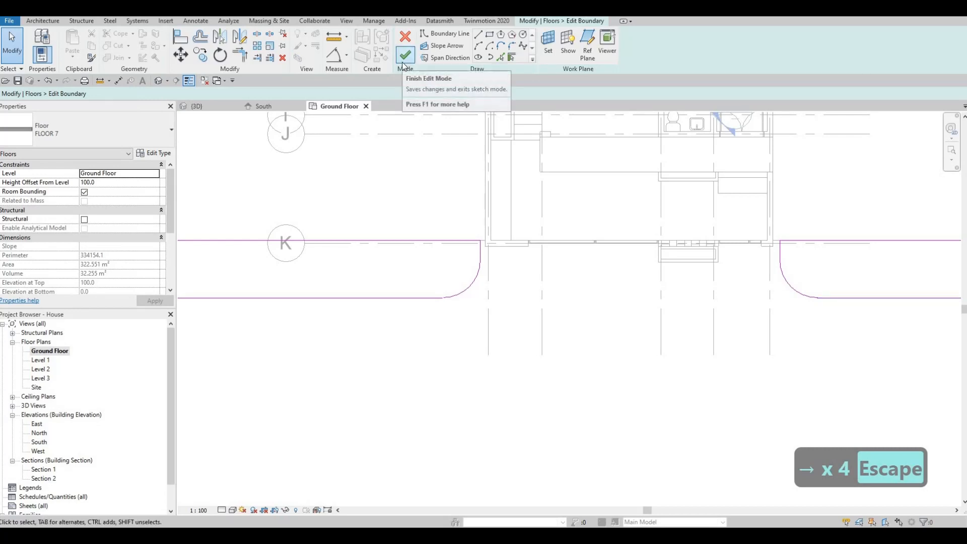
- Finish the boundary sketch and view the updated kerb strips in {3D}
click(405, 64)
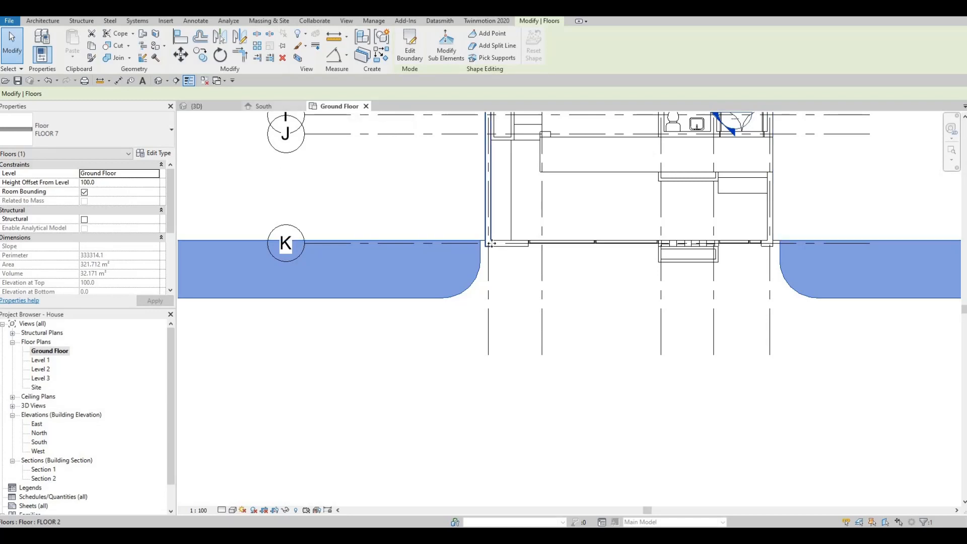
scroll(509, 238, down, 4)
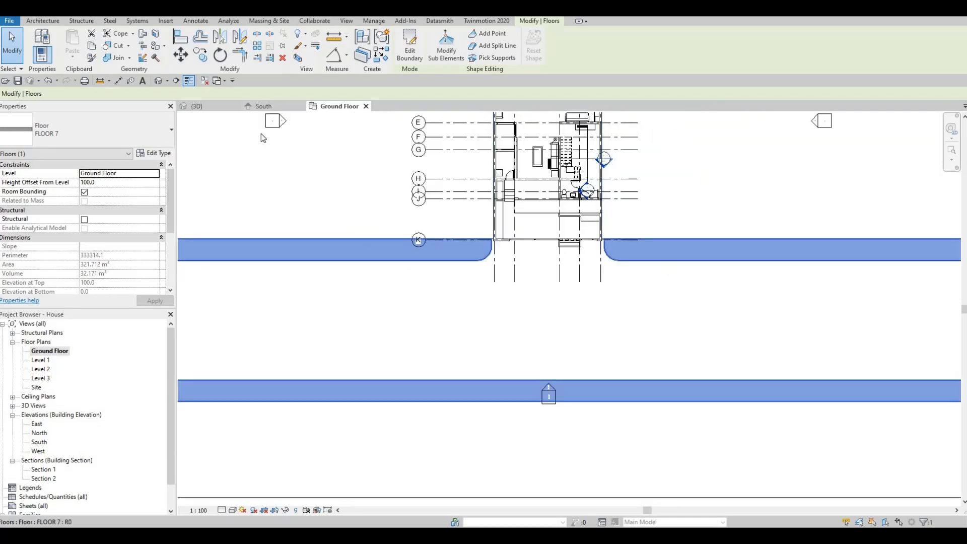
click(196, 105)
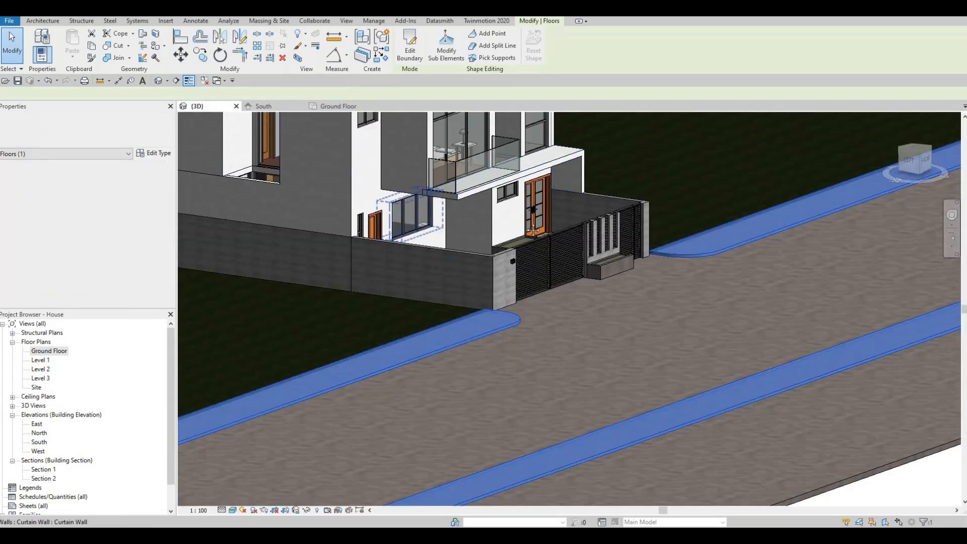
- Create a Model In-Place family in the Generic Models category, keeping the name Generic Models 13
key(Escape)
click(390, 144)
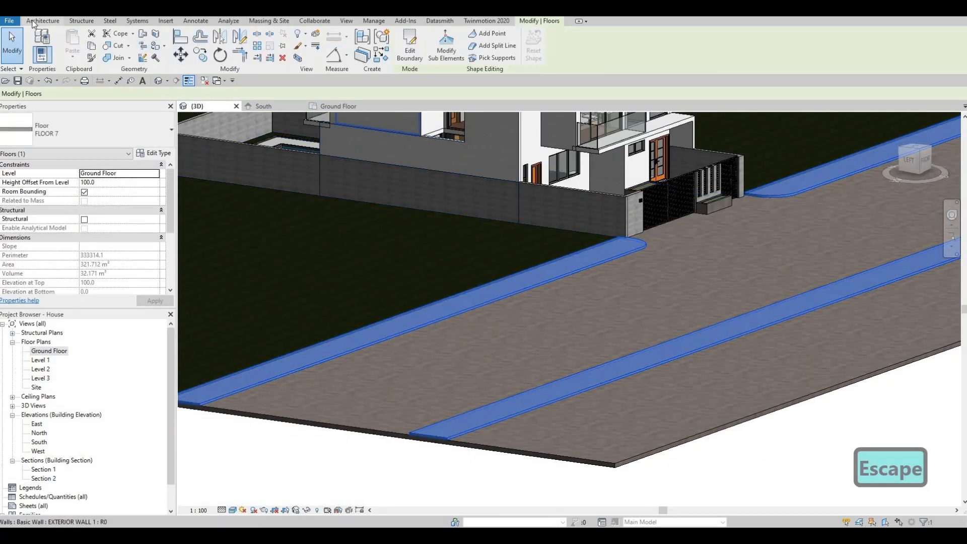
key(Escape)
click(106, 54)
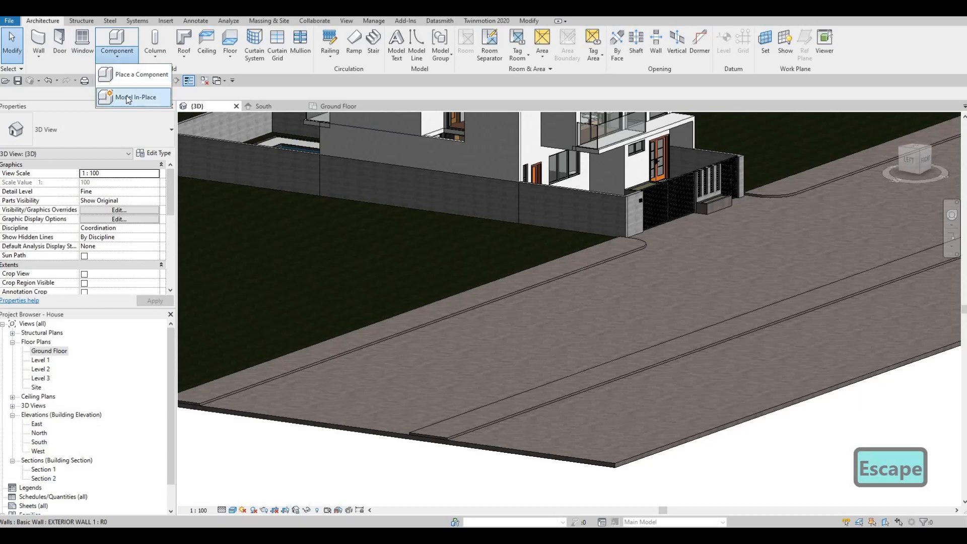
click(128, 99)
scroll(561, 235, down, 4)
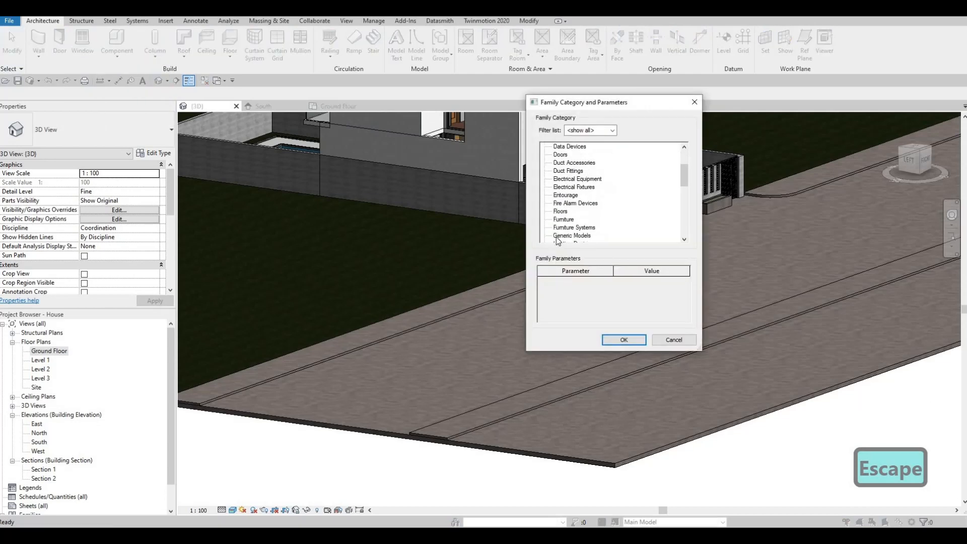
click(571, 230)
click(623, 339)
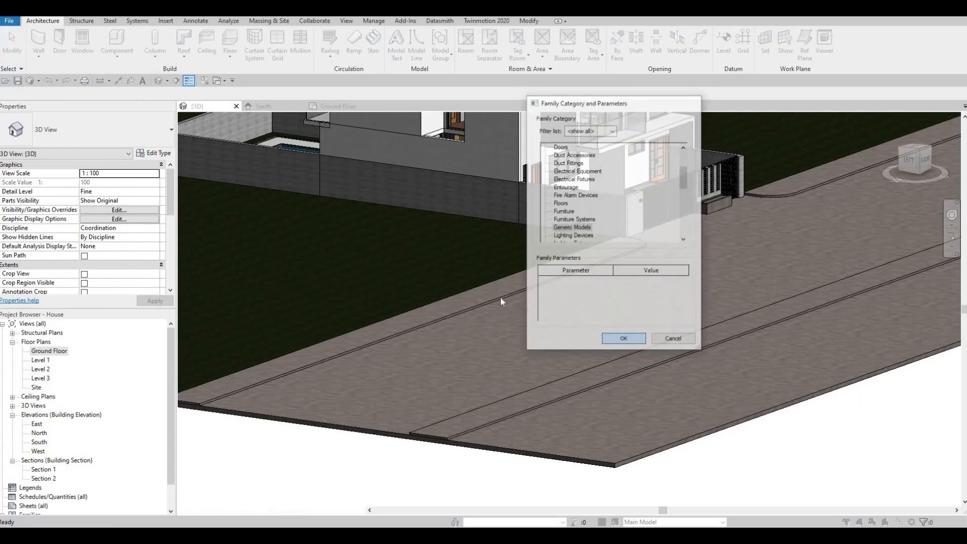
click(483, 287)
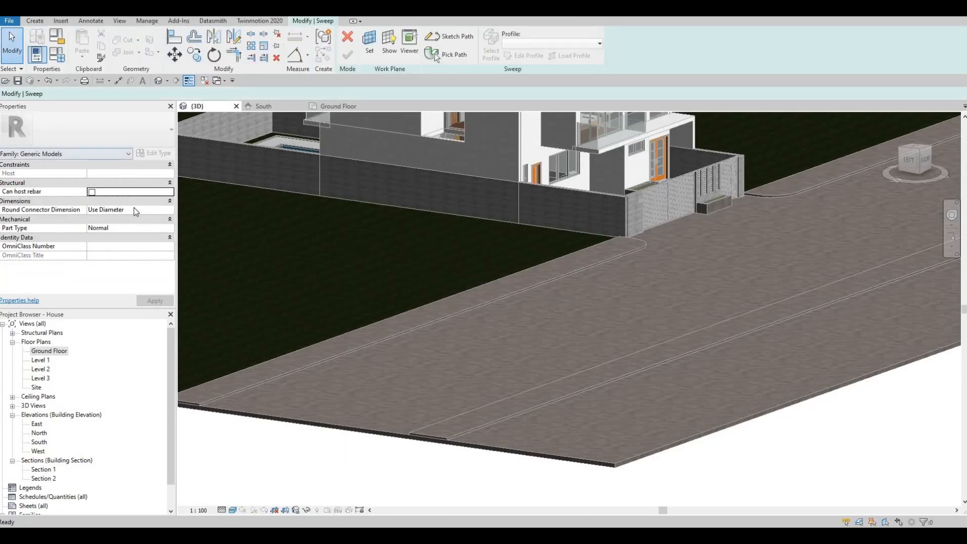
- Pick the kerb slab's curved gate-side edge as the sweep path and finish the path
click(455, 59)
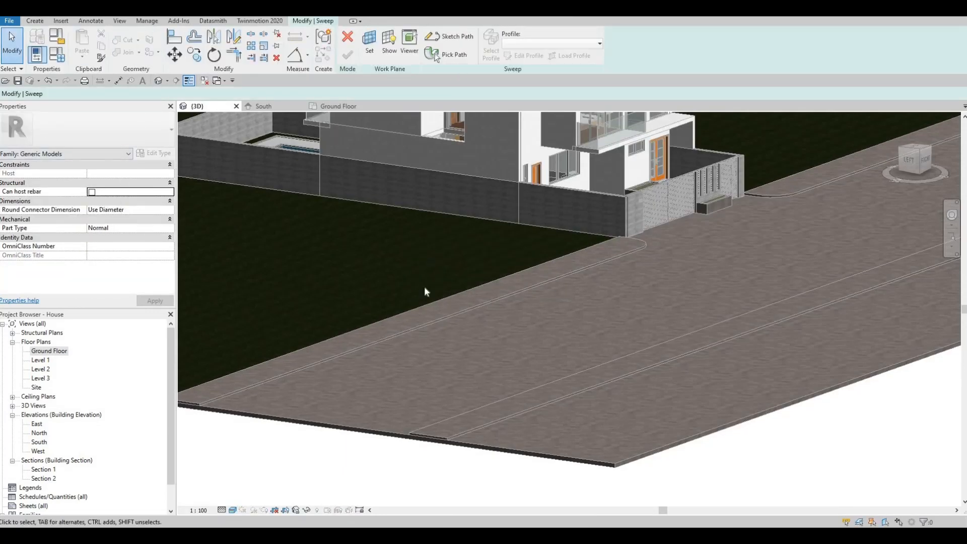
click(403, 337)
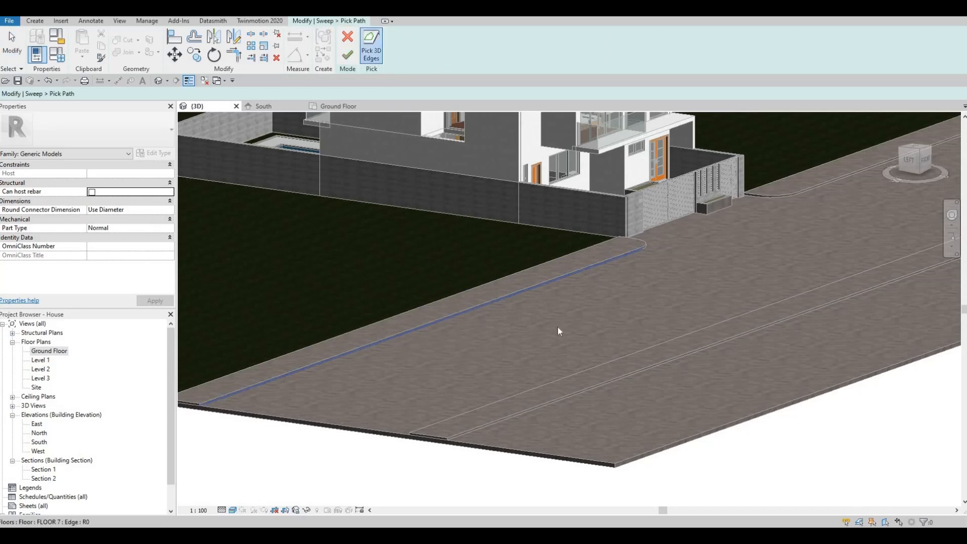
shift+middle_drag(431, 289, 352, 285)
scroll(412, 273, up, 5)
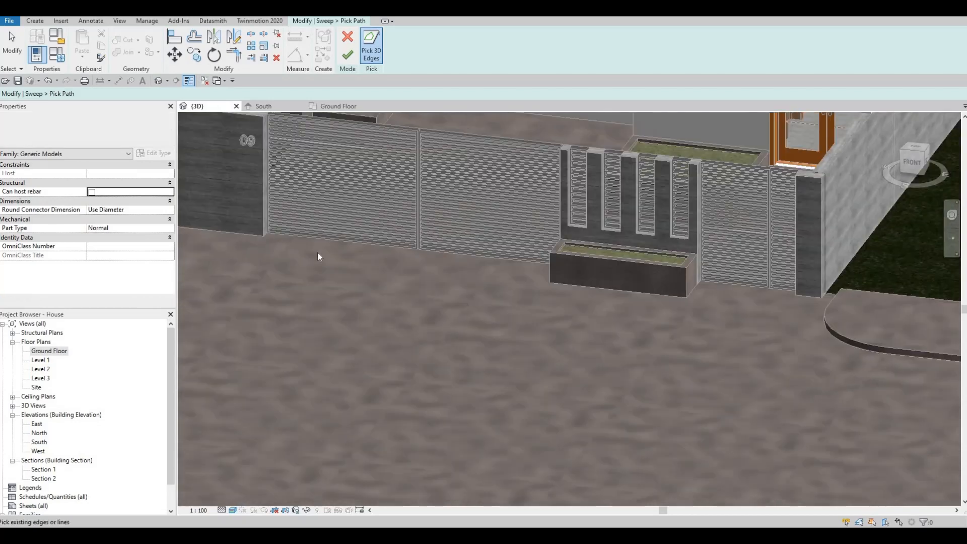
middle_drag(317, 253, 324, 149)
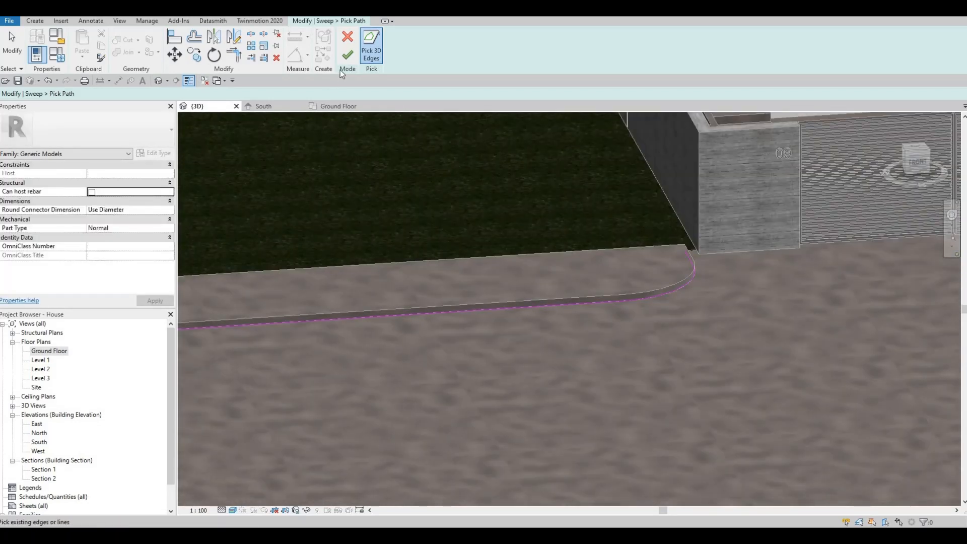
click(347, 54)
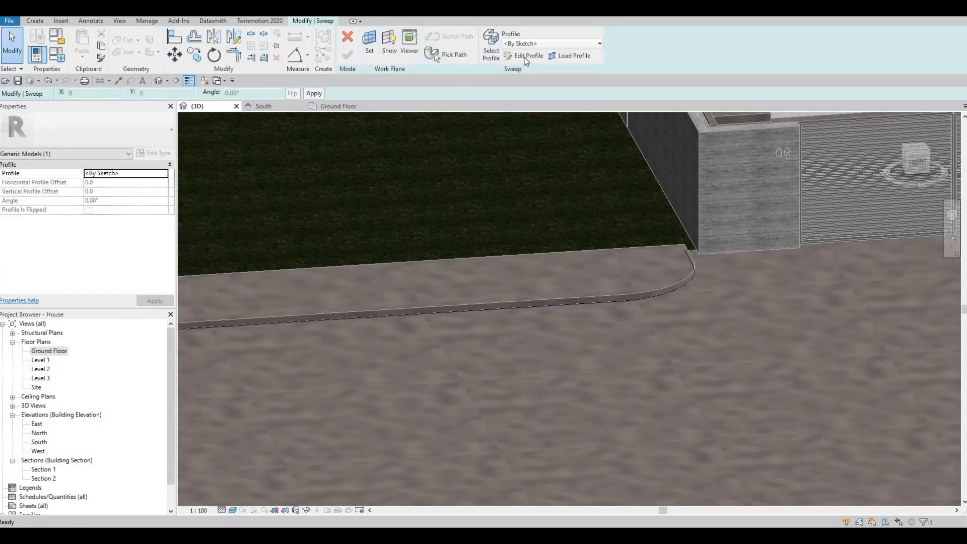
- Assign the Concrete, Cast-in-Place - C15 material from AEC Materials to the sweep
shift+middle_drag(607, 249, 395, 119)
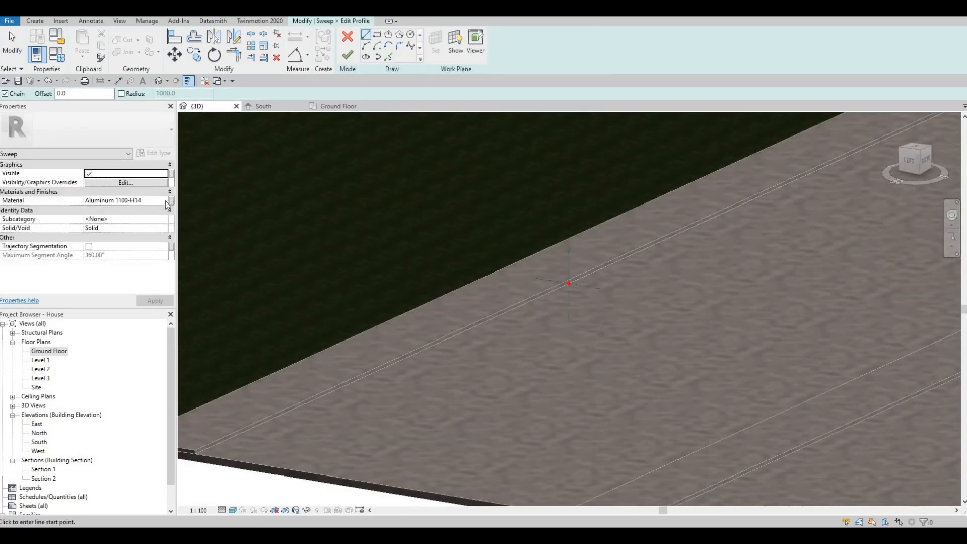
click(151, 200)
click(170, 201)
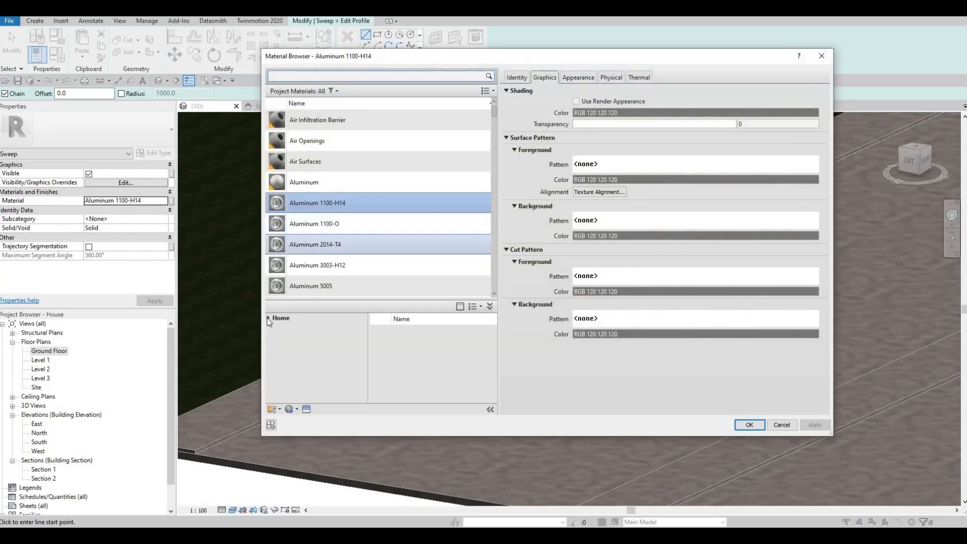
click(268, 319)
click(273, 336)
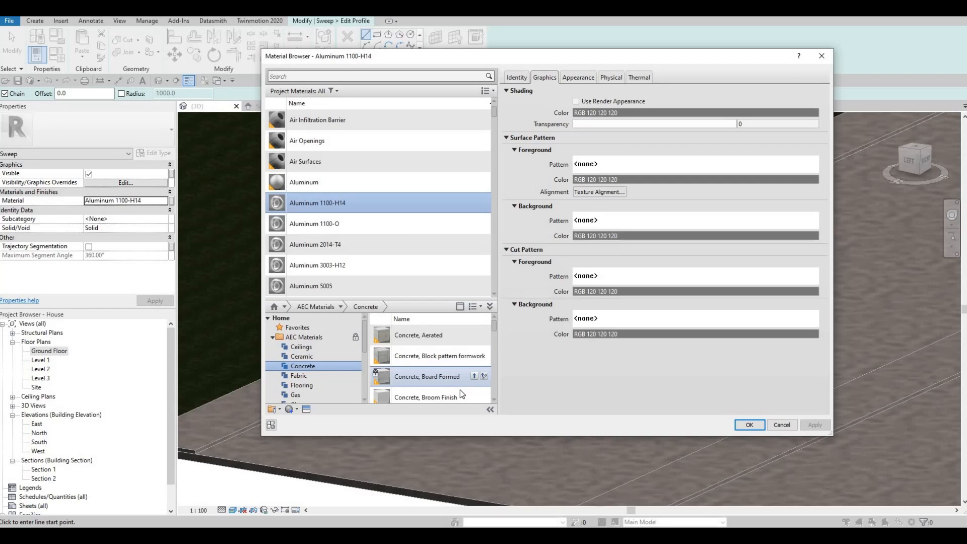
scroll(460, 390, down, 3)
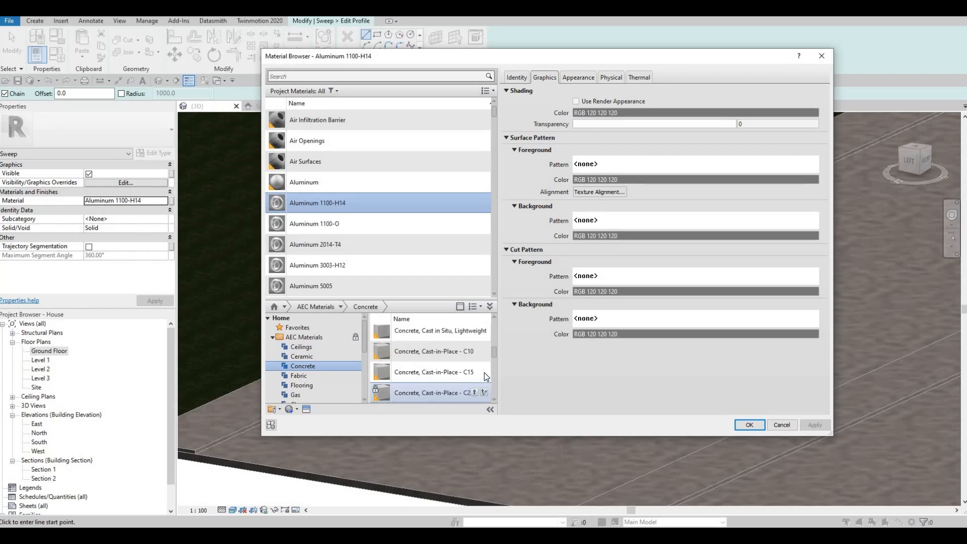
click(476, 372)
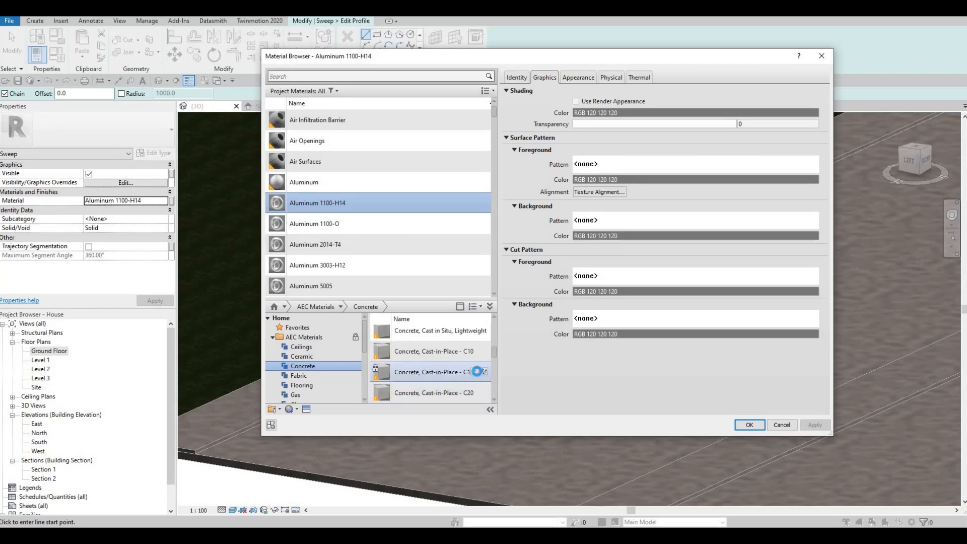
click(749, 425)
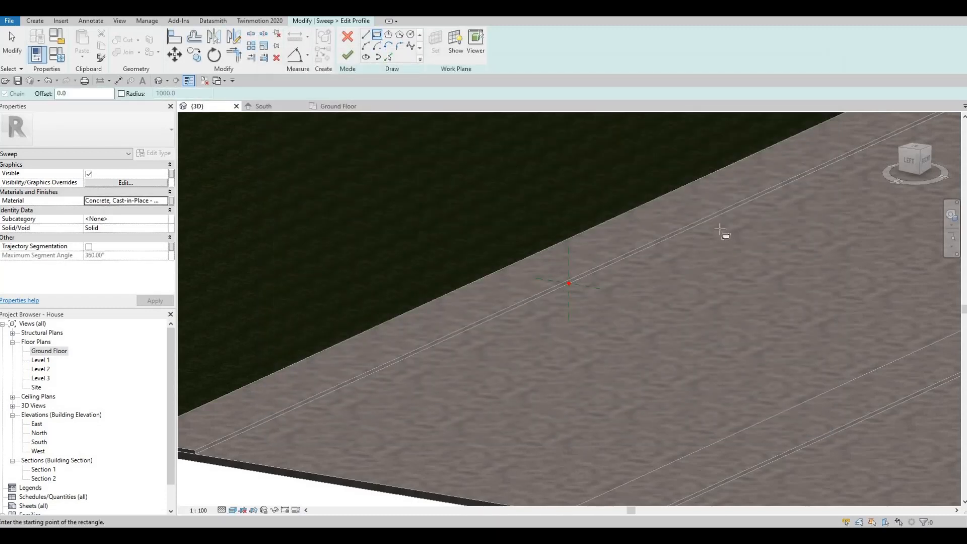
- Draw the rectangular curb profile at the slab edge point
shift+middle_drag(719, 228, 741, 247)
scroll(741, 247, up, 5)
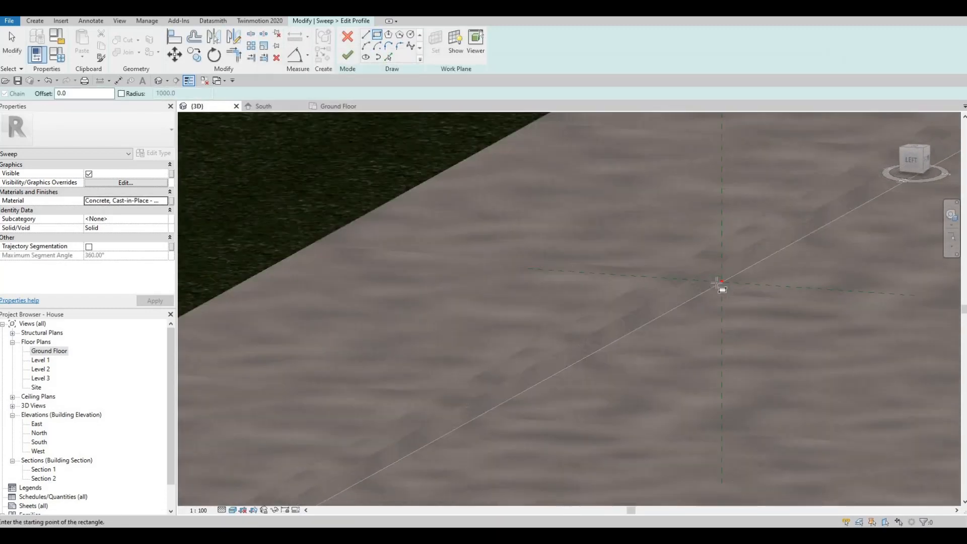
click(731, 259)
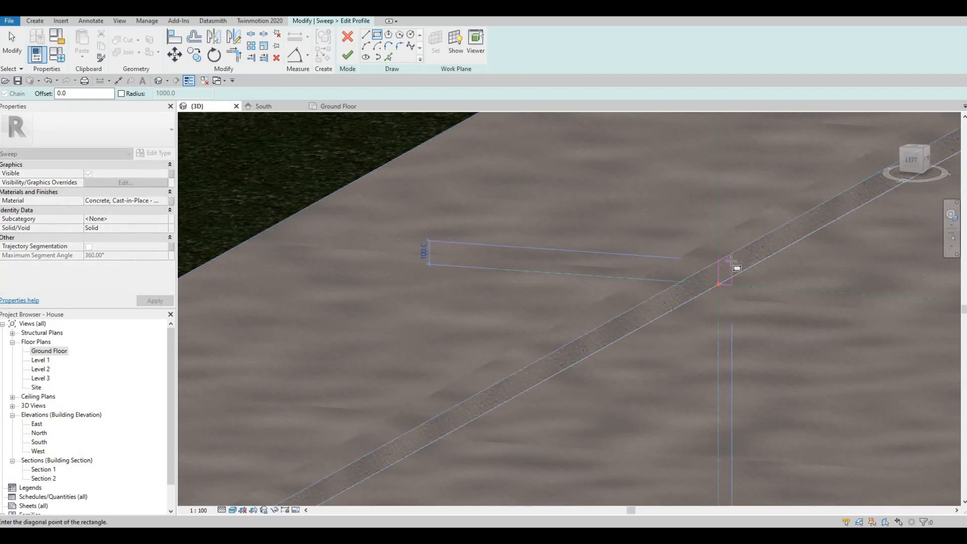
click(727, 301)
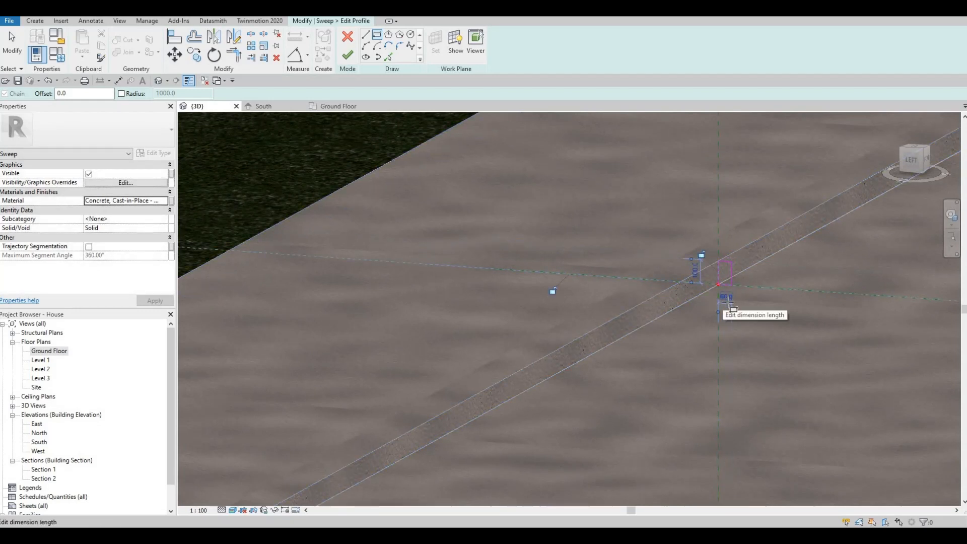
key(Escape)
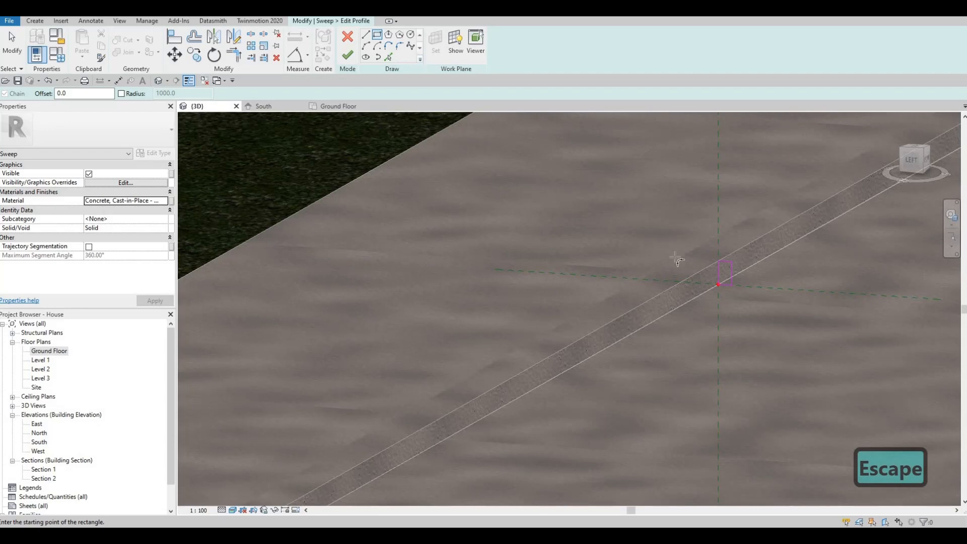
key(Escape)
scroll(730, 264, up, 4)
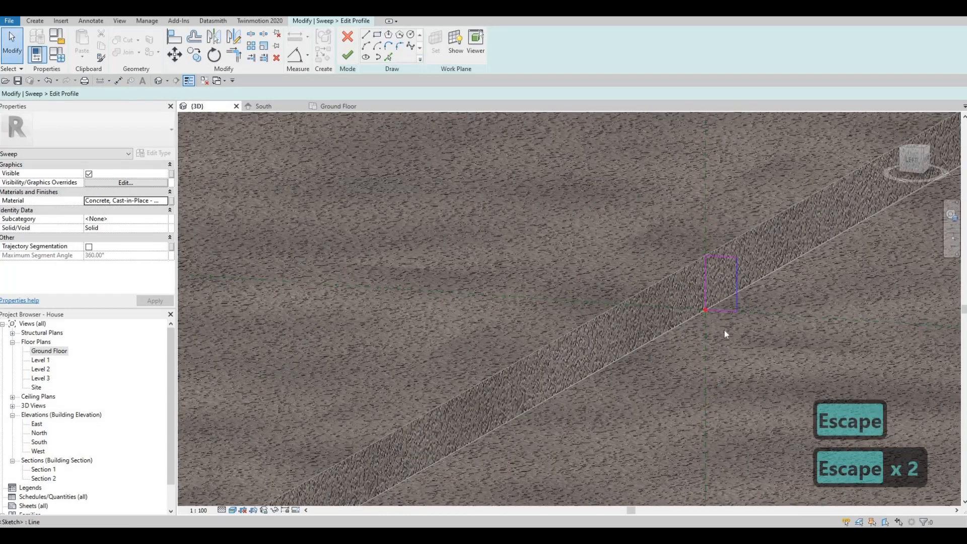
- Round the profile's top corner with a fillet arc, then finish the profile and sweep
click(737, 298)
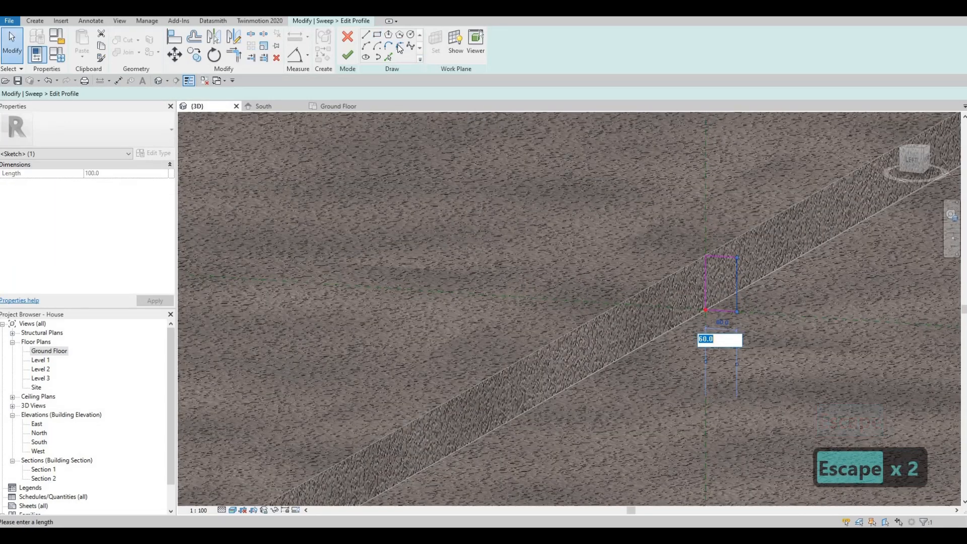
key(Escape)
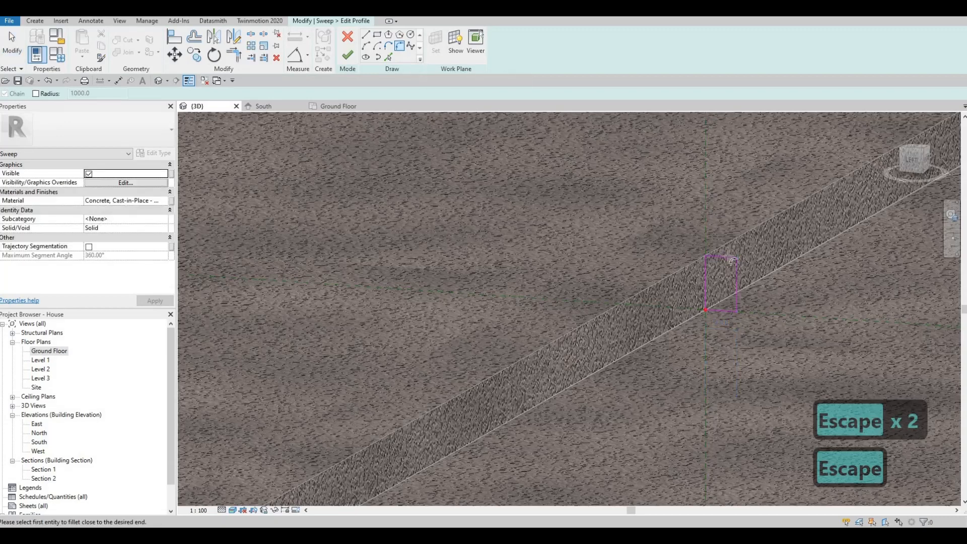
click(736, 265)
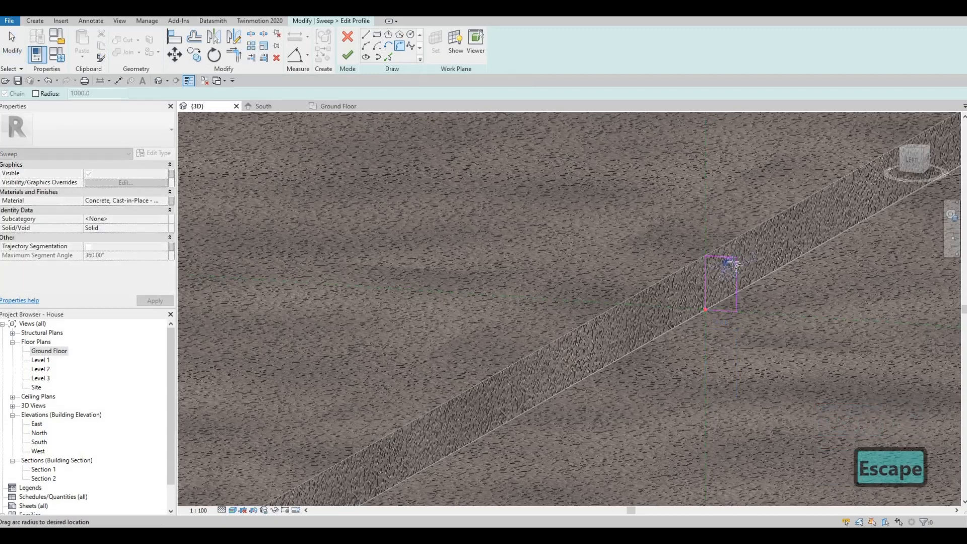
scroll(733, 261, up, 3)
scroll(735, 271, up, 1)
click(731, 265)
scroll(718, 259, up, 3)
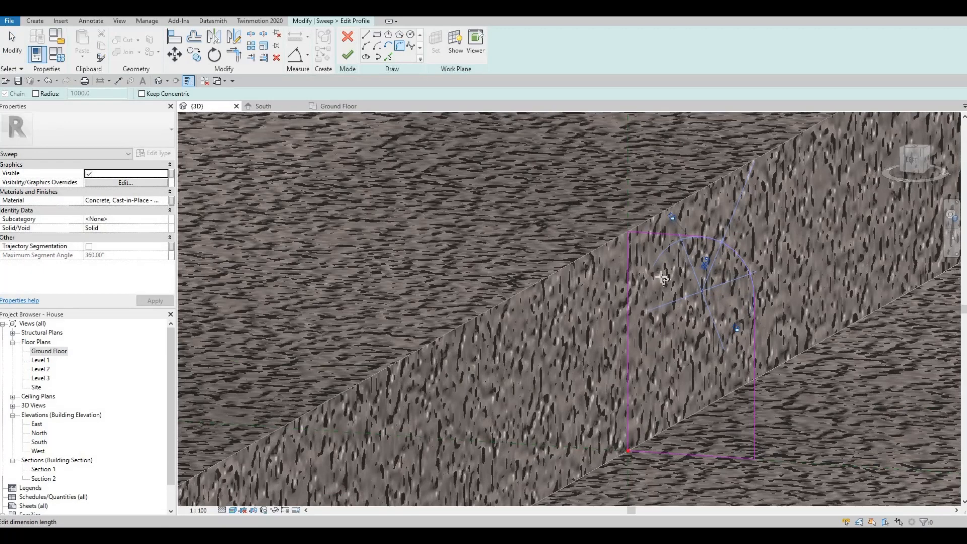
scroll(691, 257, down, 3)
scroll(647, 265, down, 5)
key(Escape)
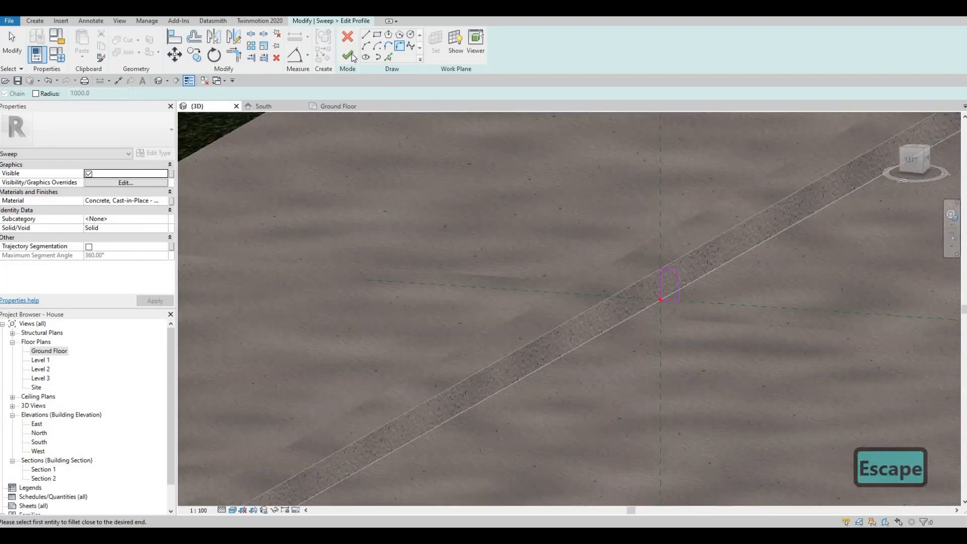
click(348, 56)
click(349, 57)
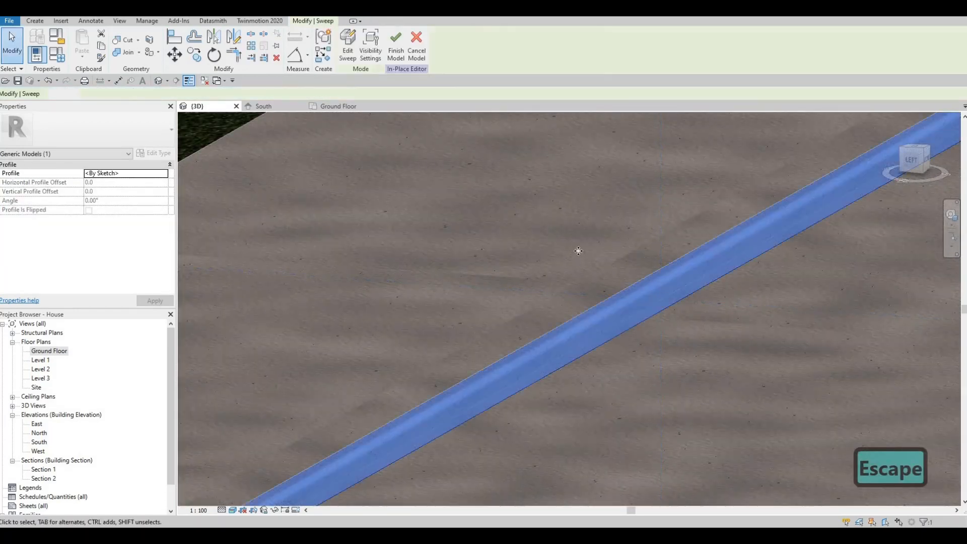
- Orbit around to the curved slab edge by the gate and start a new sweep
scroll(605, 306, down, 5)
shift+middle_drag(630, 344, 559, 261)
scroll(634, 292, up, 7)
key(Escape)
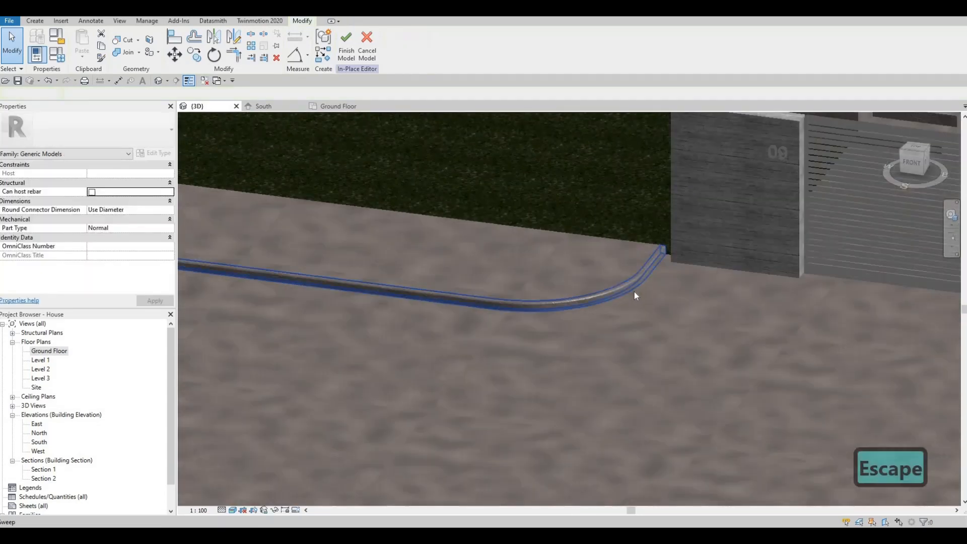
scroll(634, 292, down, 3)
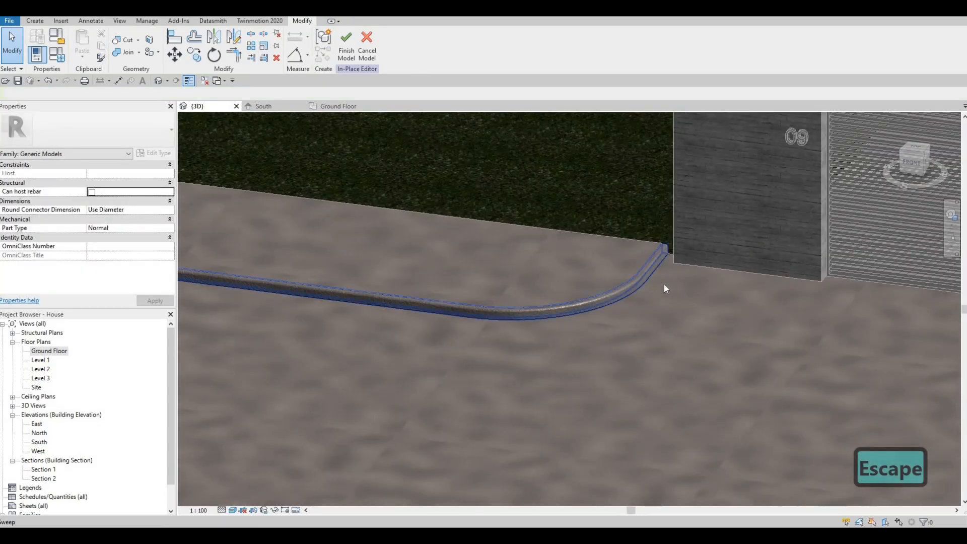
shift+middle_drag(566, 294, 730, 322)
middle_drag(422, 162, 403, 288)
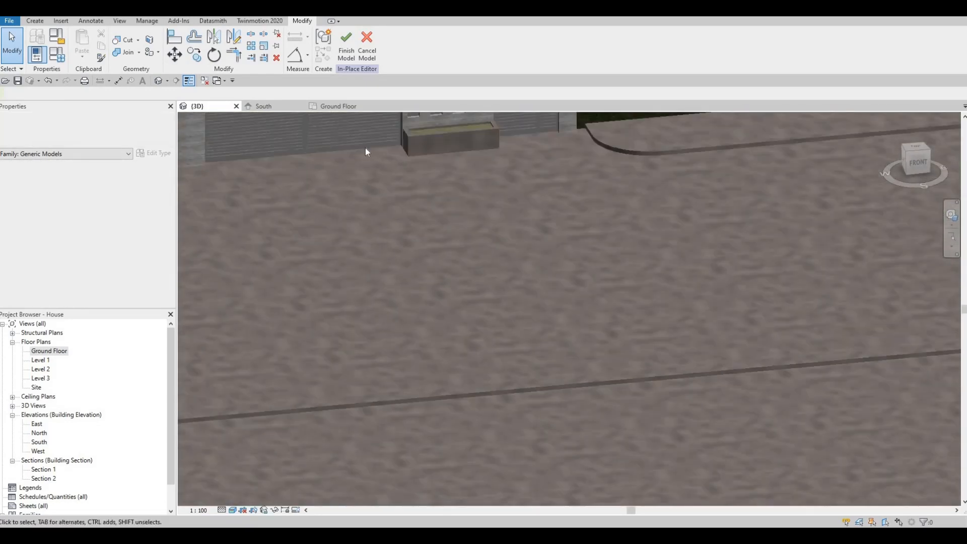
middle_drag(367, 151, 260, 257)
click(36, 21)
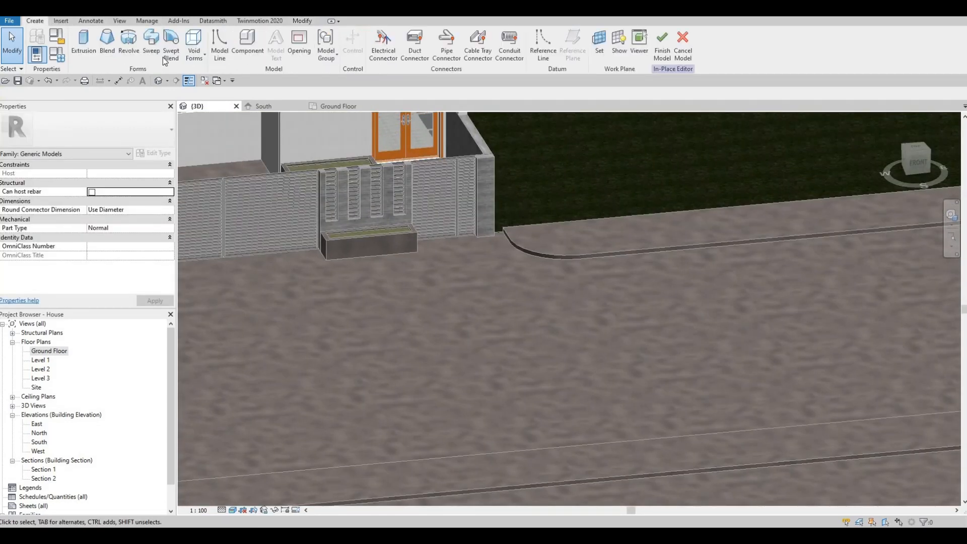
click(152, 45)
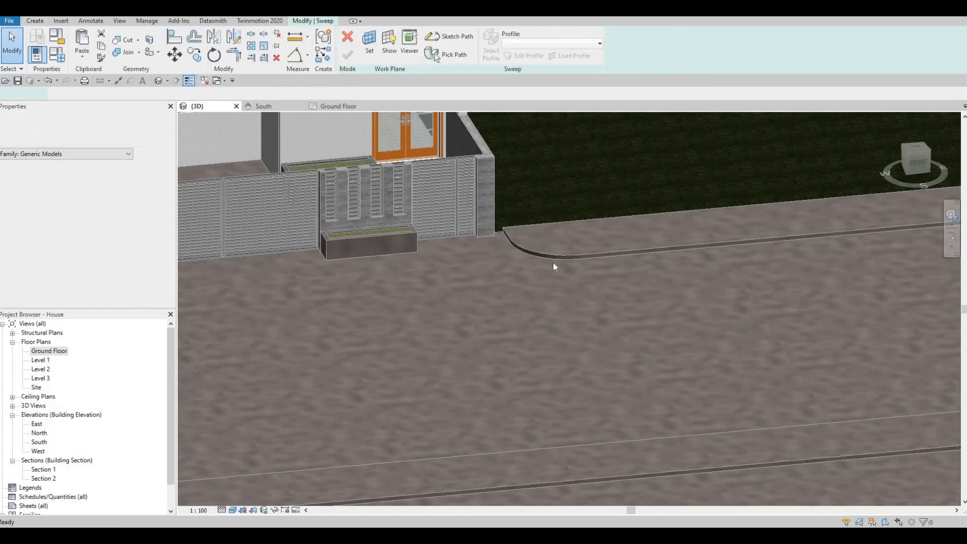
- Pick the curved slab edge as the sweep path and open its profile for sketching
click(436, 56)
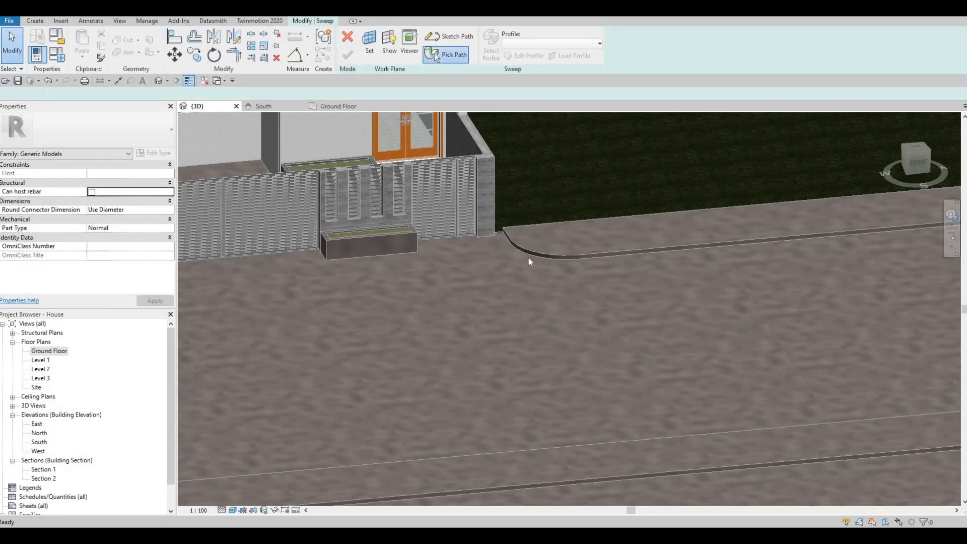
scroll(530, 256, up, 3)
click(457, 216)
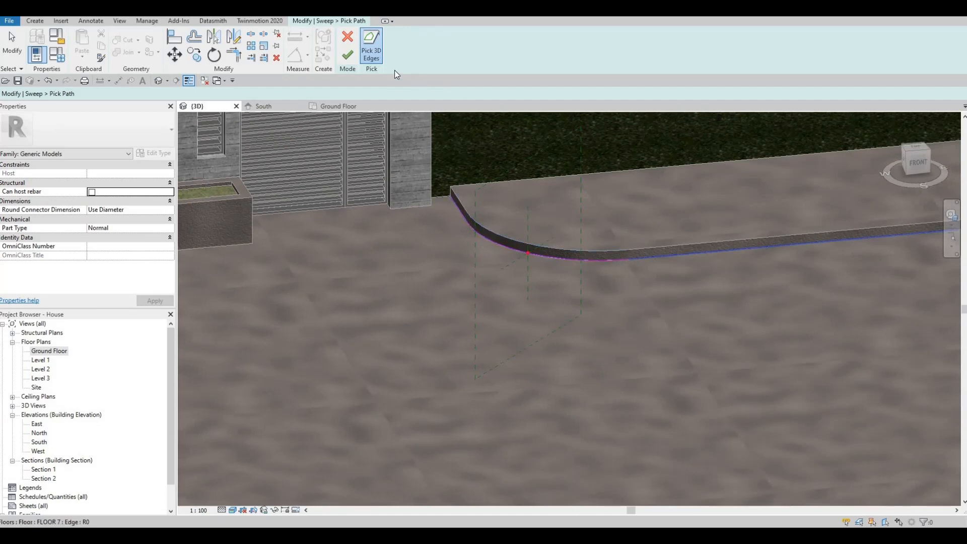
click(347, 54)
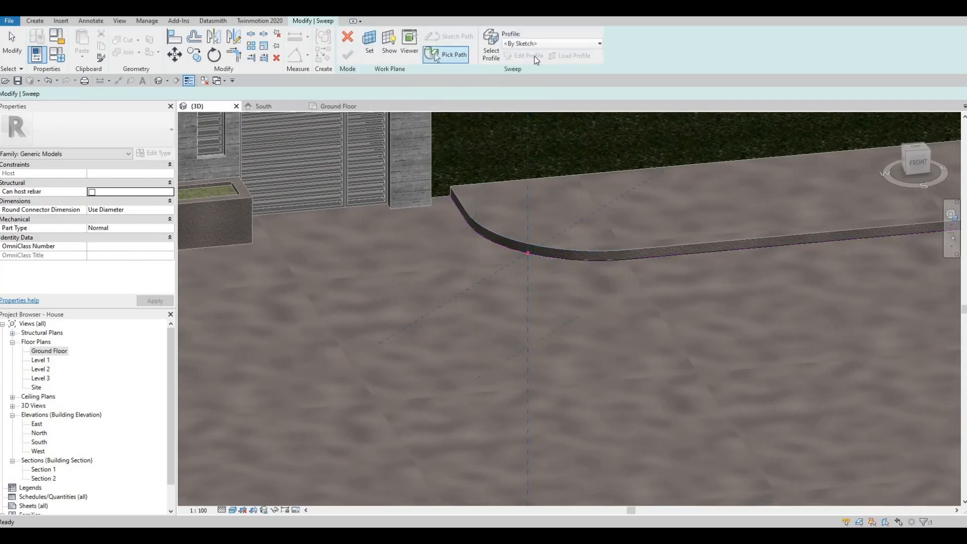
click(523, 56)
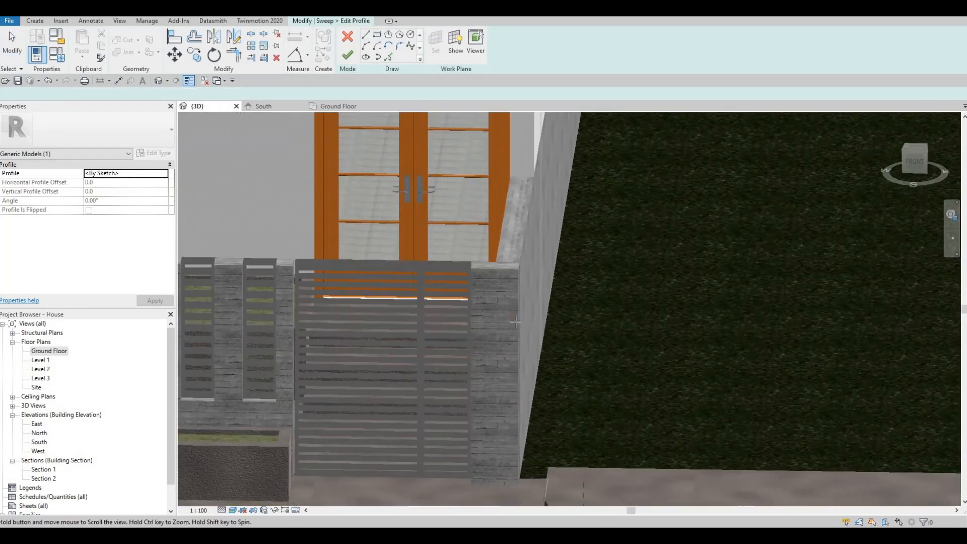
- Draw a rectangular profile at the slab edge with a height of 100
scroll(513, 335, up, 3)
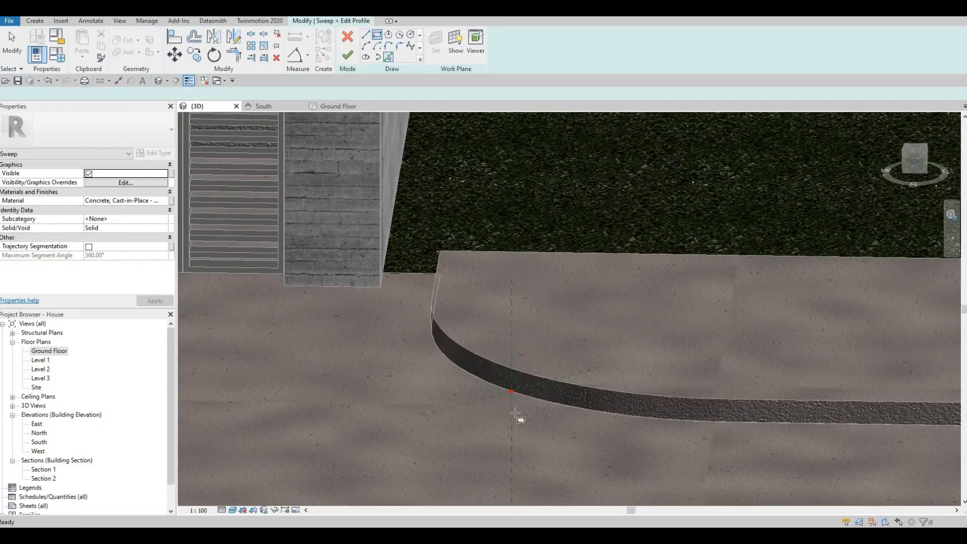
click(491, 390)
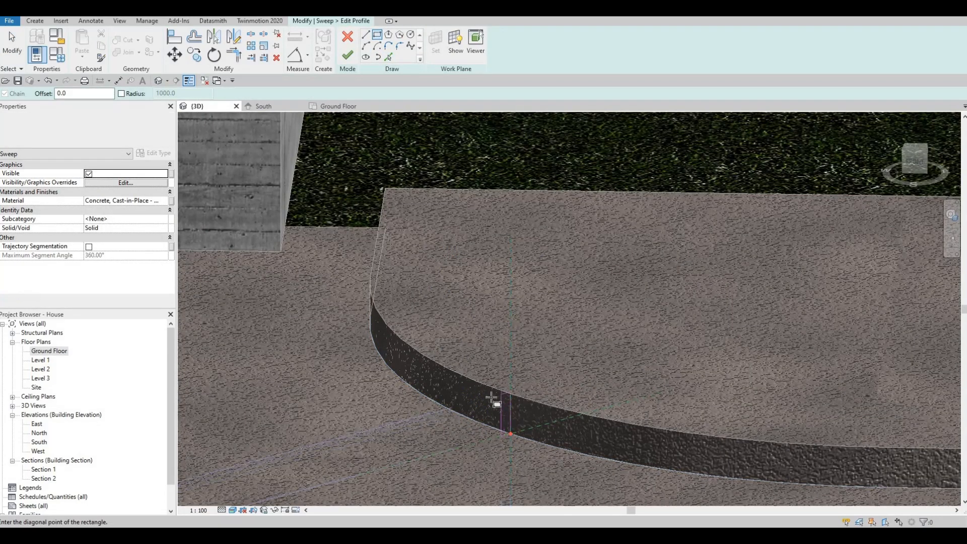
key(Escape)
key(Escape)
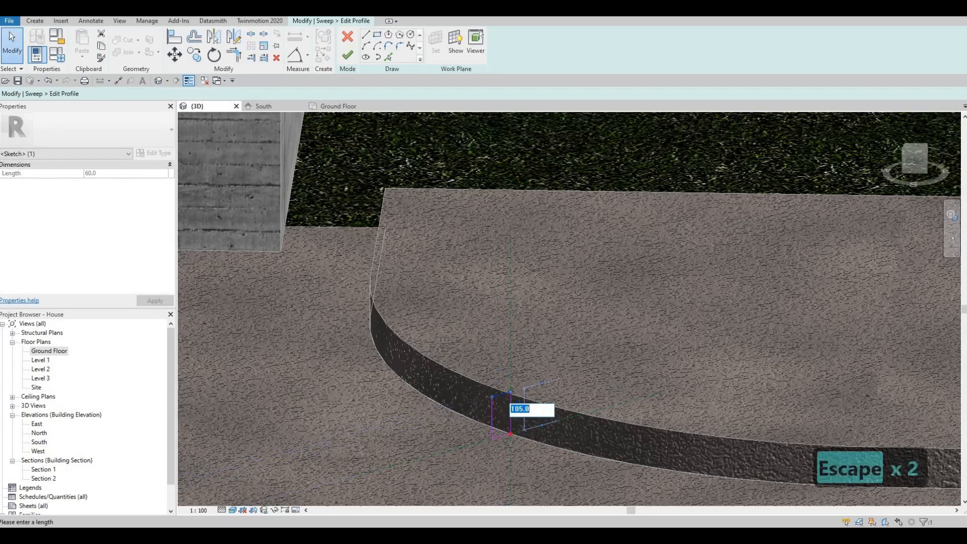
text(100)
key(Return)
key(Escape)
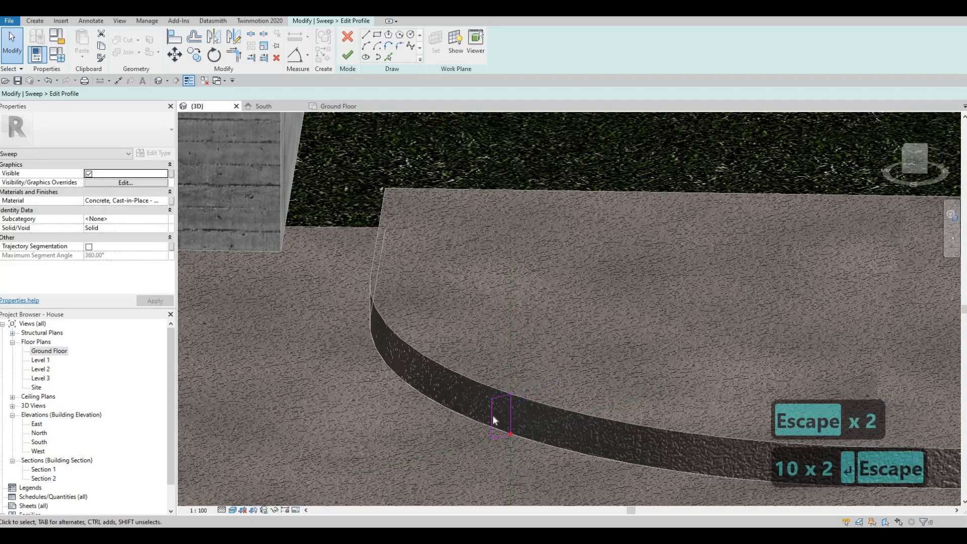
key(Escape)
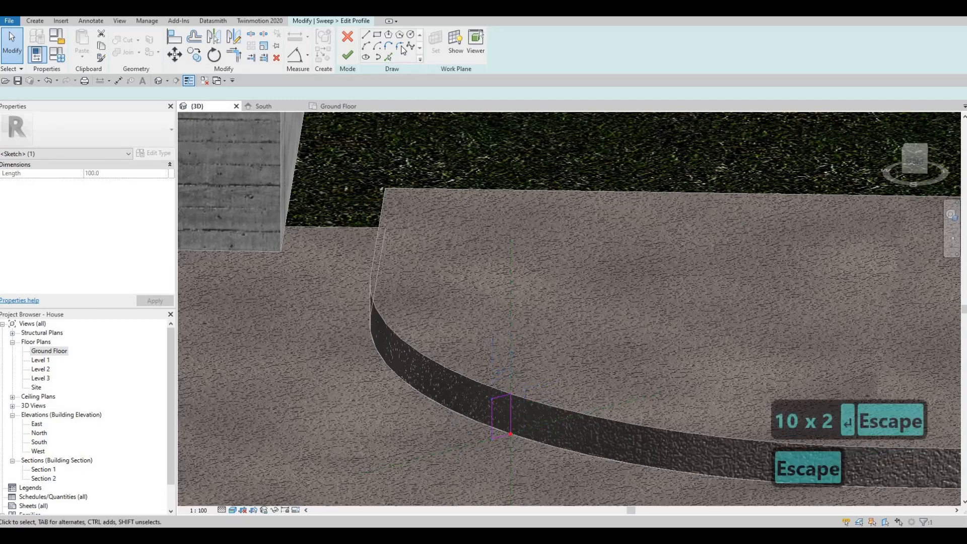
- Round the profile's top corner with a fillet arc and finish the profile sketch
scroll(503, 401, up, 2)
click(510, 402)
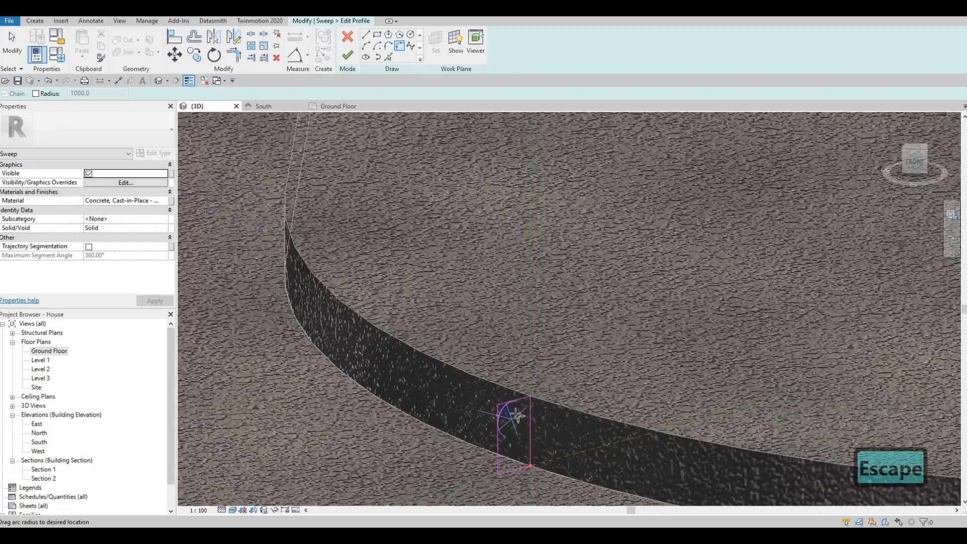
click(509, 416)
scroll(524, 404, up, 4)
scroll(452, 371, down, 5)
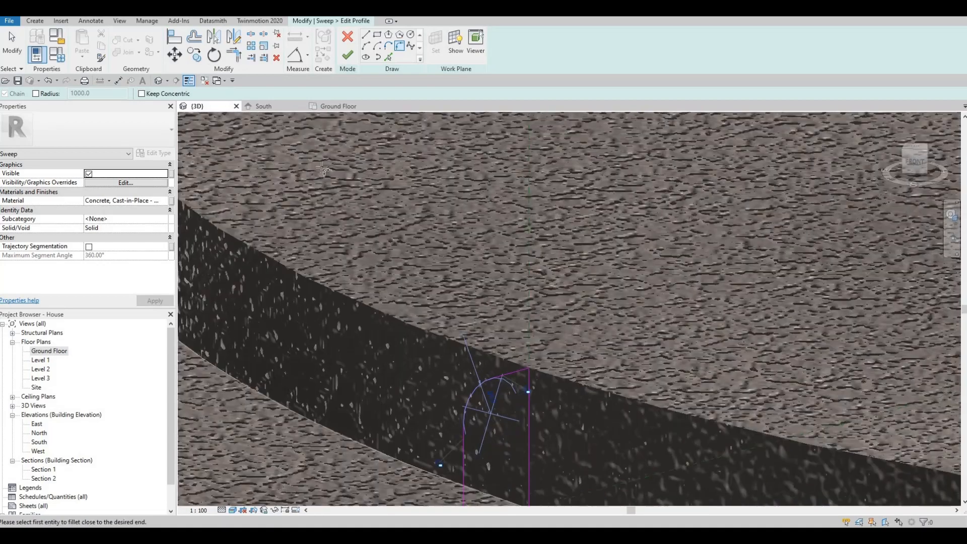
key(Escape)
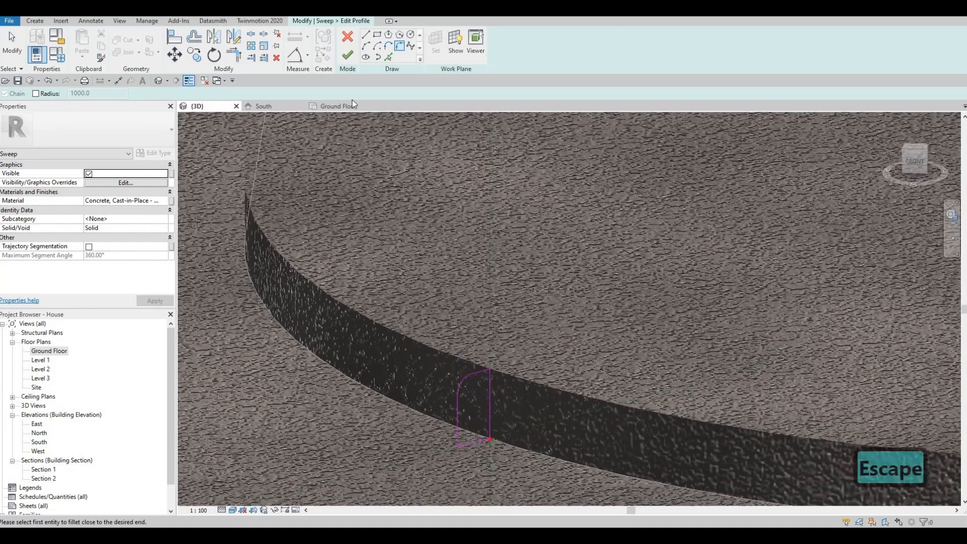
click(347, 55)
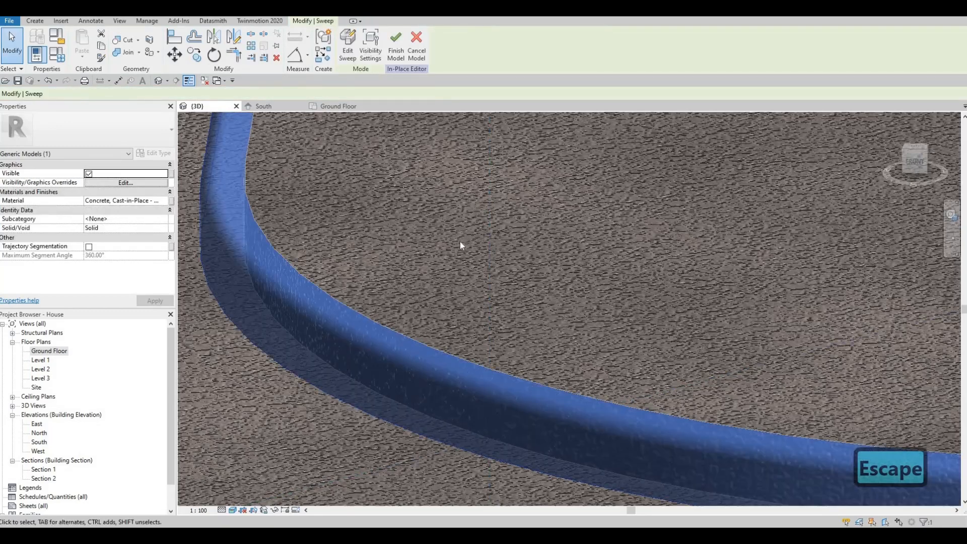
- Select the curb sweep by the wall and open its profile for editing
scroll(460, 241, down, 8)
key(Escape)
key(Escape)
shift+middle_drag(488, 287, 521, 252)
middle_drag(392, 117, 400, 195)
scroll(401, 195, up, 3)
scroll(403, 213, up, 5)
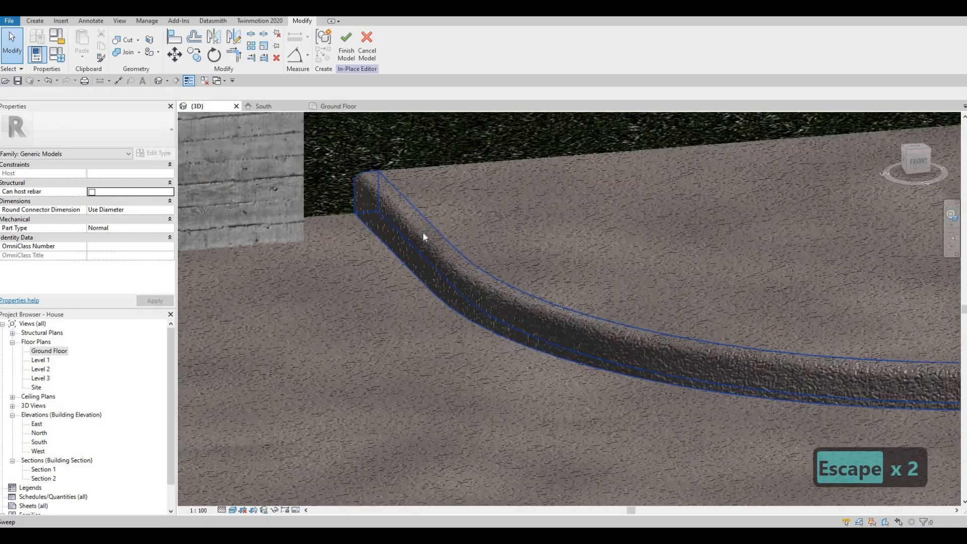
key(Escape)
click(361, 167)
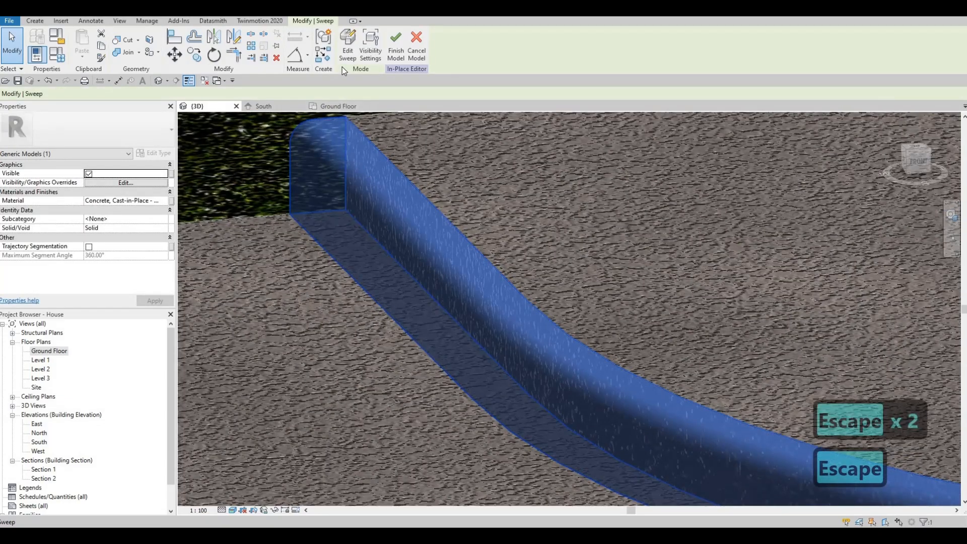
scroll(391, 152, down, 2)
shift+middle_drag(391, 152, 333, 297)
scroll(333, 297, down, 5)
click(351, 57)
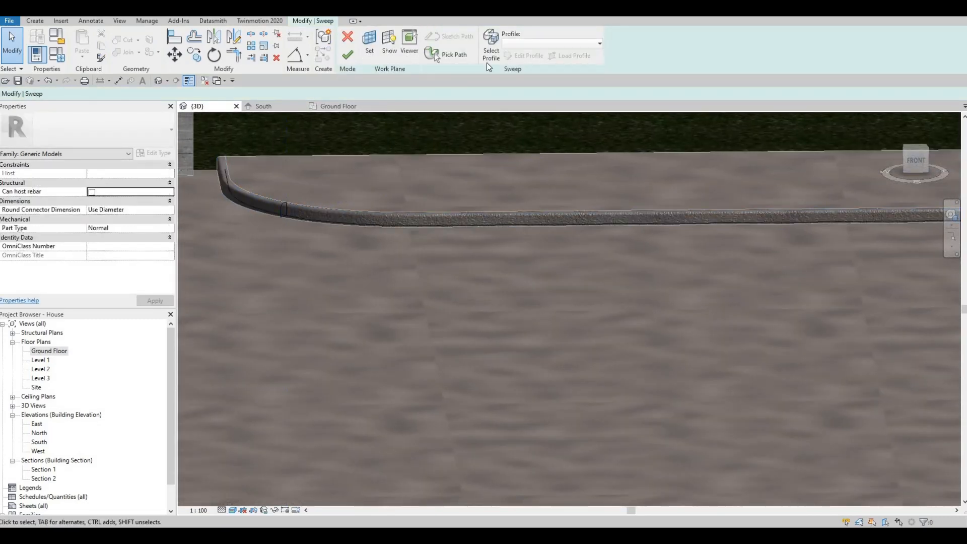
click(491, 51)
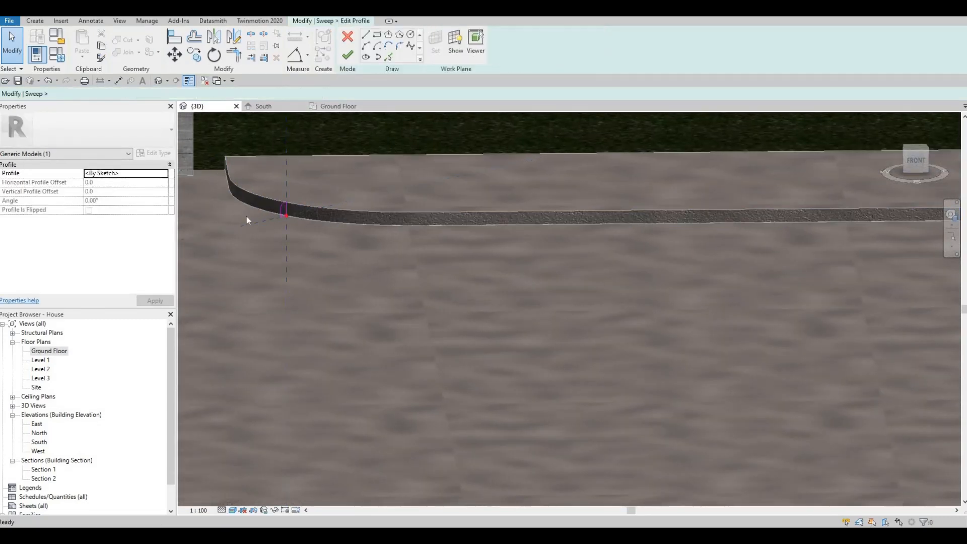
- Change the profile height dimension from 100 to 105 and rebuild the sweep
scroll(301, 203, up, 8)
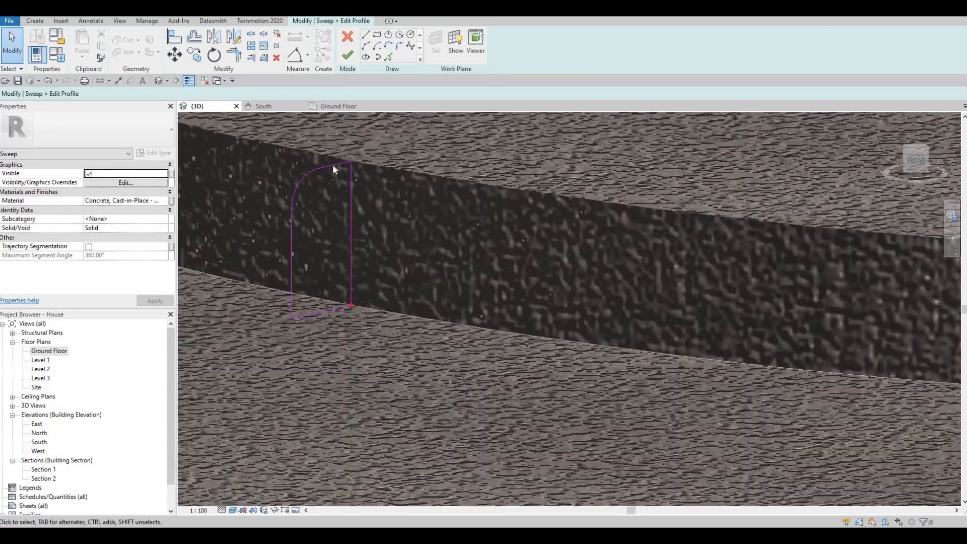
click(333, 166)
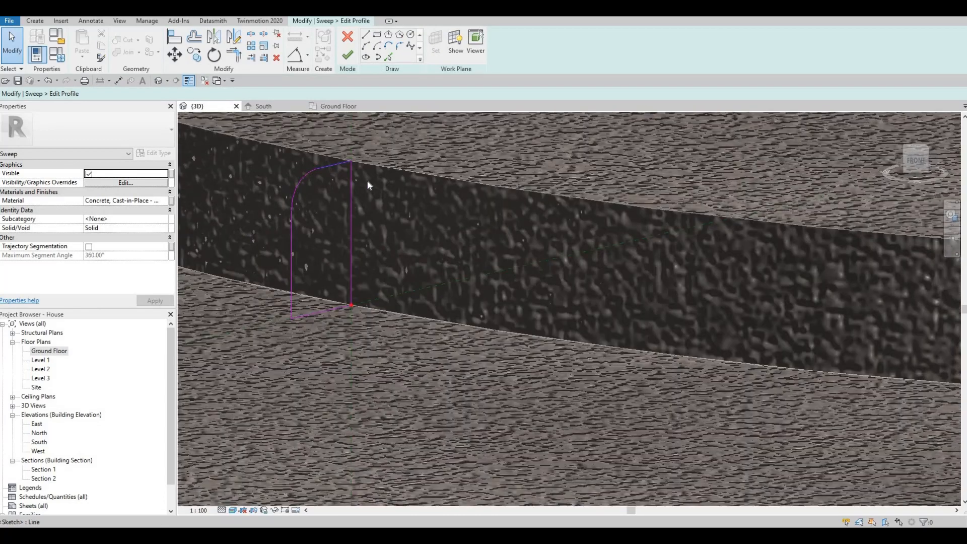
click(360, 228)
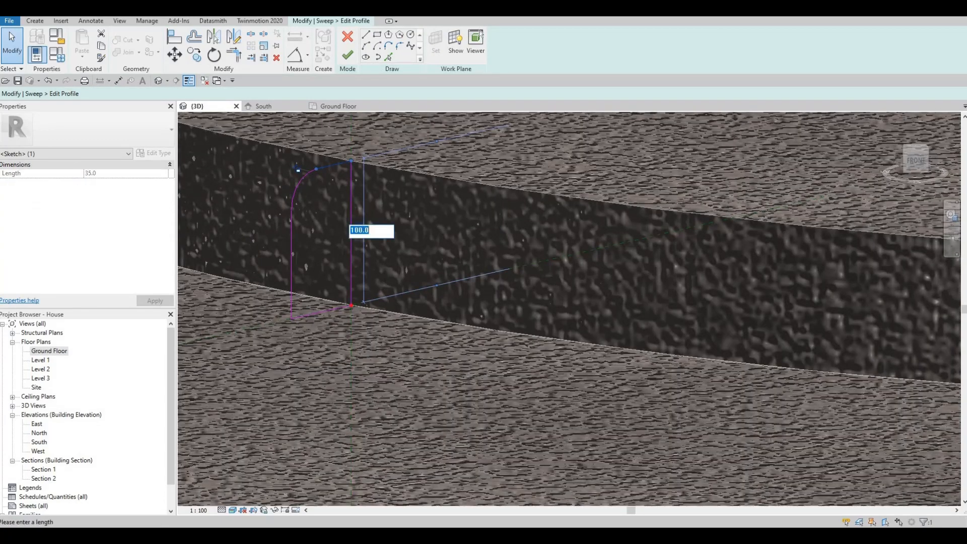
text(105)
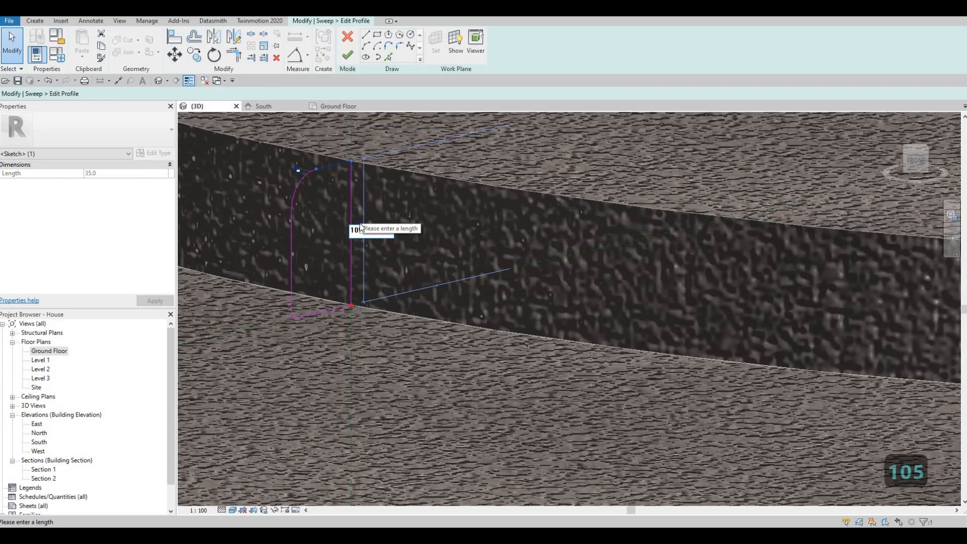
key(Return)
click(348, 55)
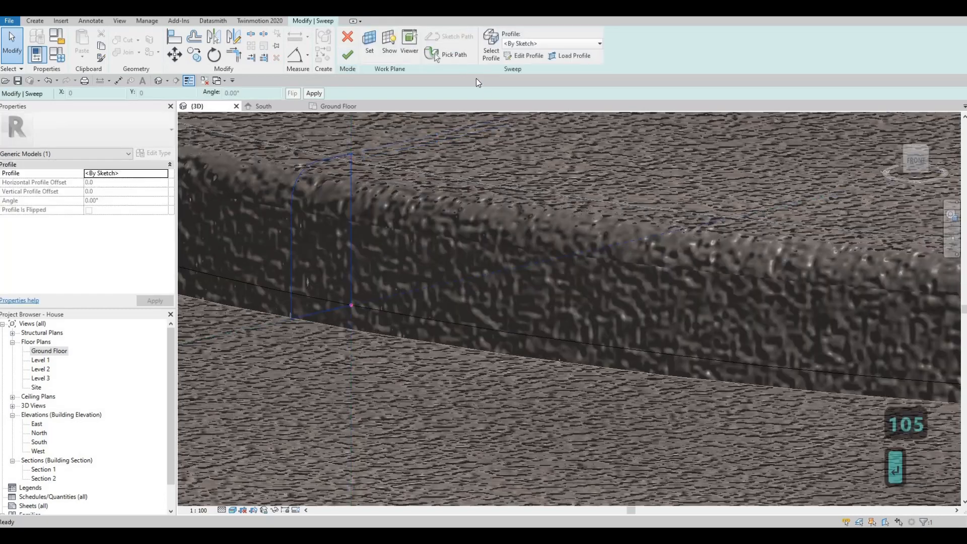
click(348, 55)
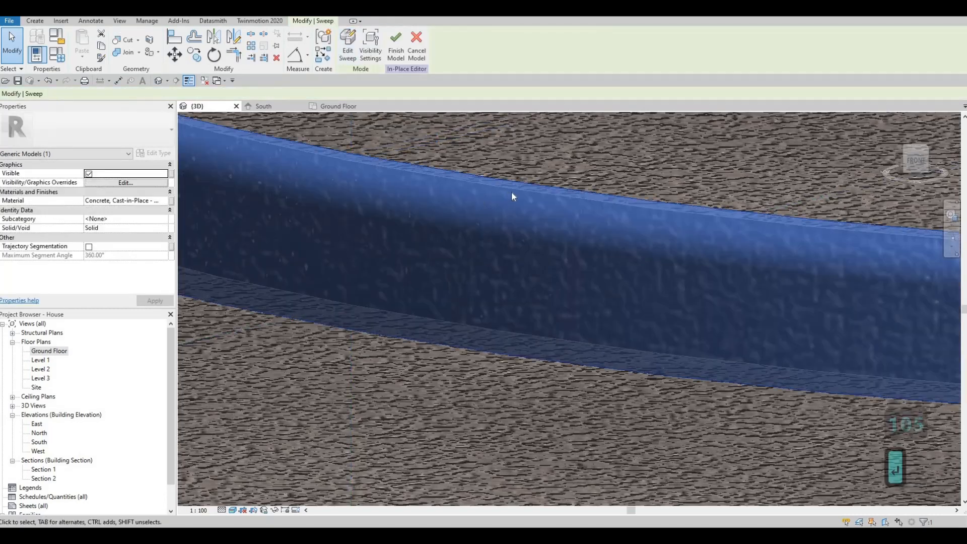
key(Escape)
scroll(502, 275, down, 5)
scroll(344, 222, up, 4)
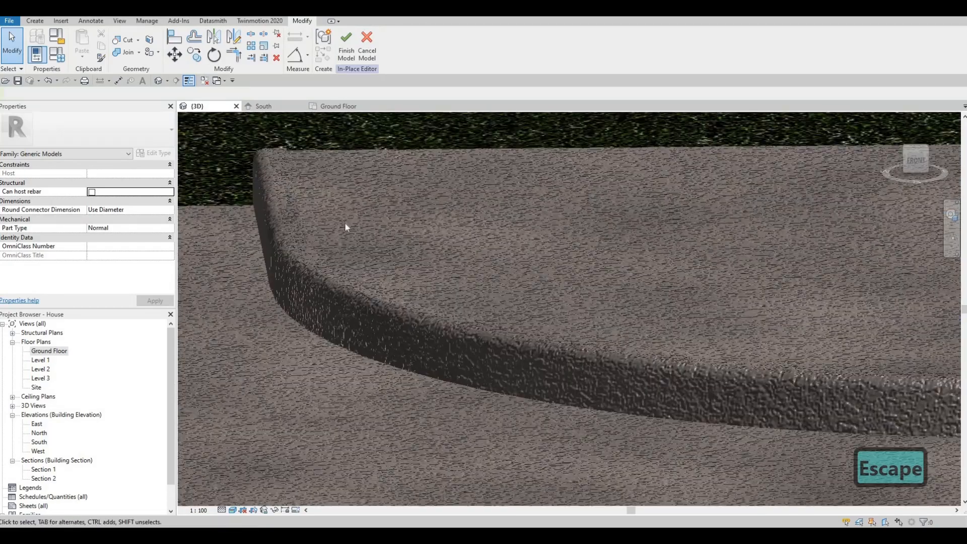
- Select the left curb sweep and open its profile for editing
scroll(349, 230, down, 6)
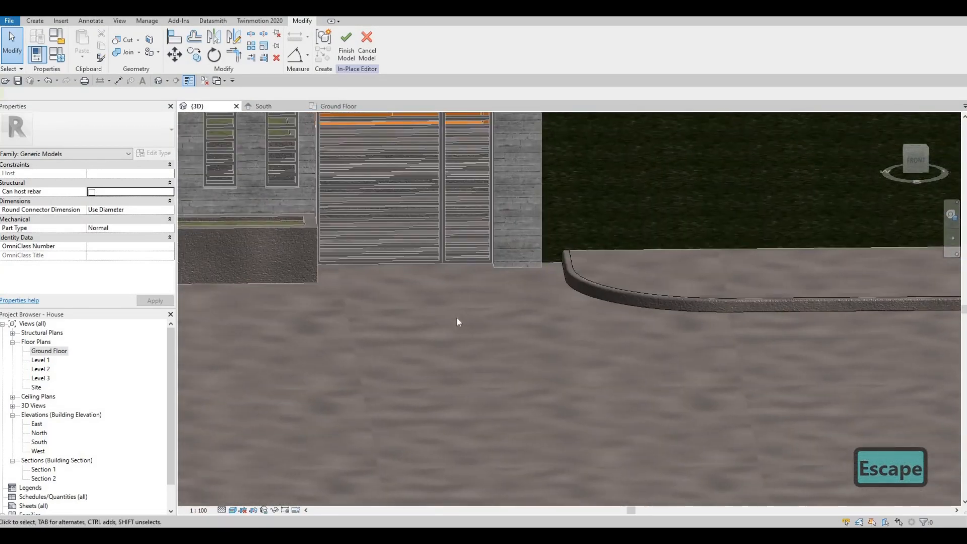
shift+middle_drag(543, 341, 614, 370)
middle_drag(403, 473, 385, 354)
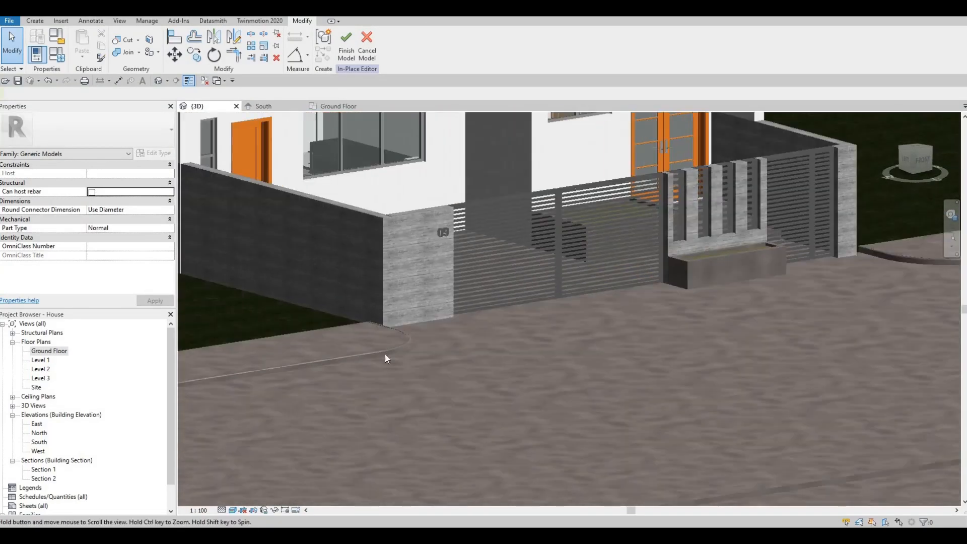
click(384, 356)
scroll(384, 356, up, 3)
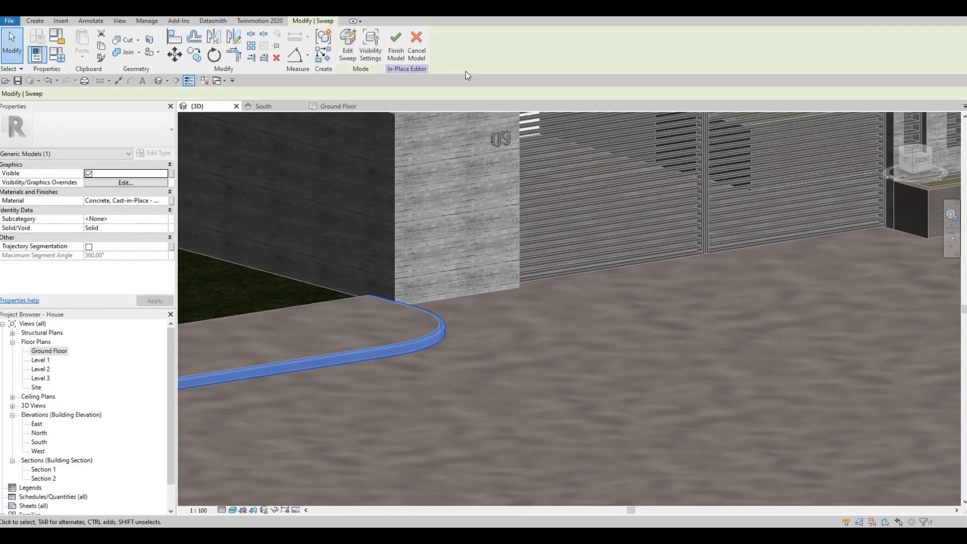
click(347, 42)
click(491, 50)
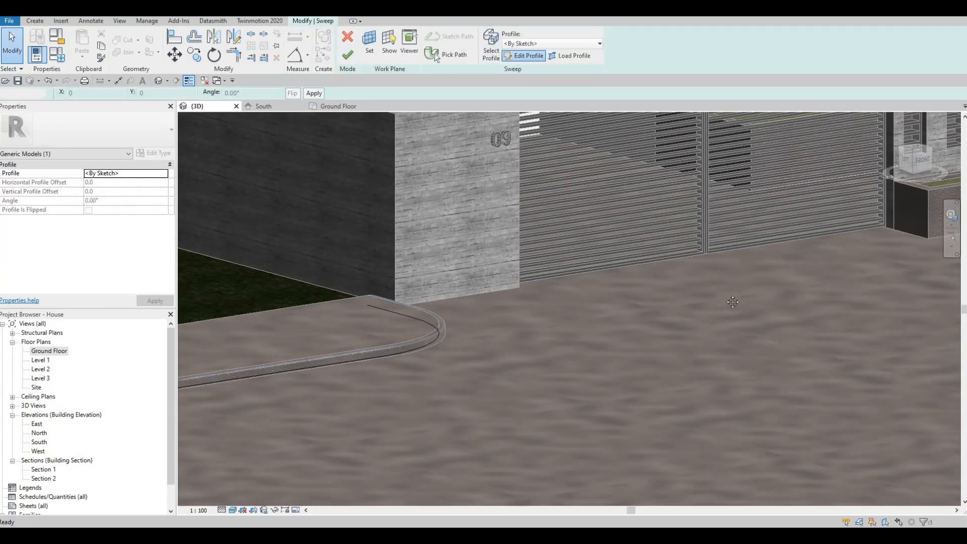
- Set a profile line's length to 105 and rebuild the curb sweep
middle_drag(408, 339, 732, 302)
middle_drag(252, 348, 442, 321)
scroll(431, 310, down, 3)
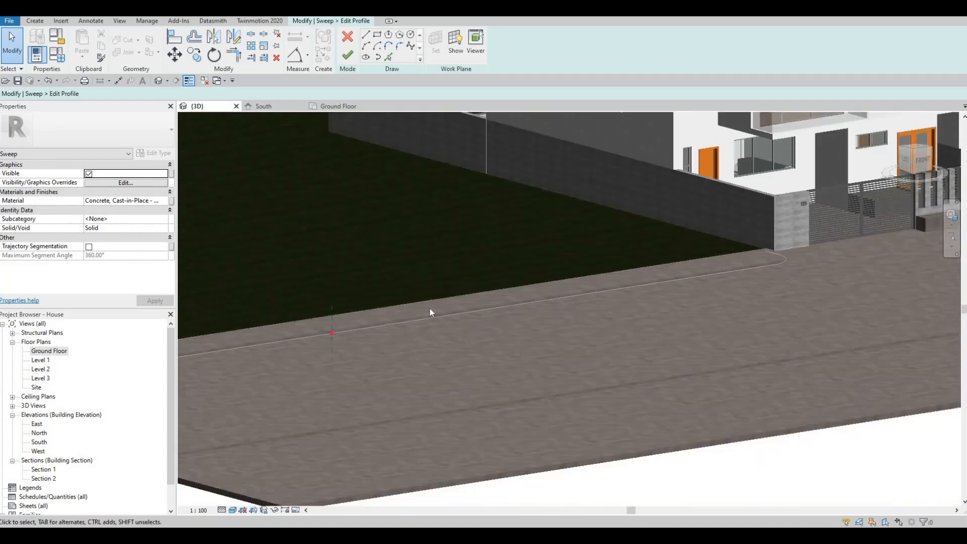
scroll(431, 311, down, 1)
mouse_move(347, 321)
middle_down()
mouse_move(451, 296)
mouse_move(587, 308)
middle_up()
scroll(552, 303, up, 4)
scroll(587, 309, up, 2)
scroll(519, 302, up, 5)
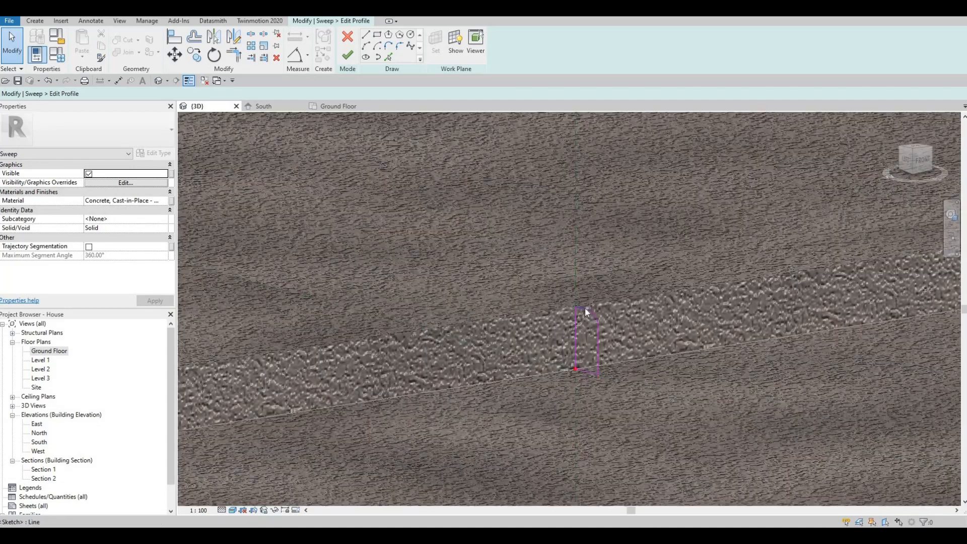
click(597, 345)
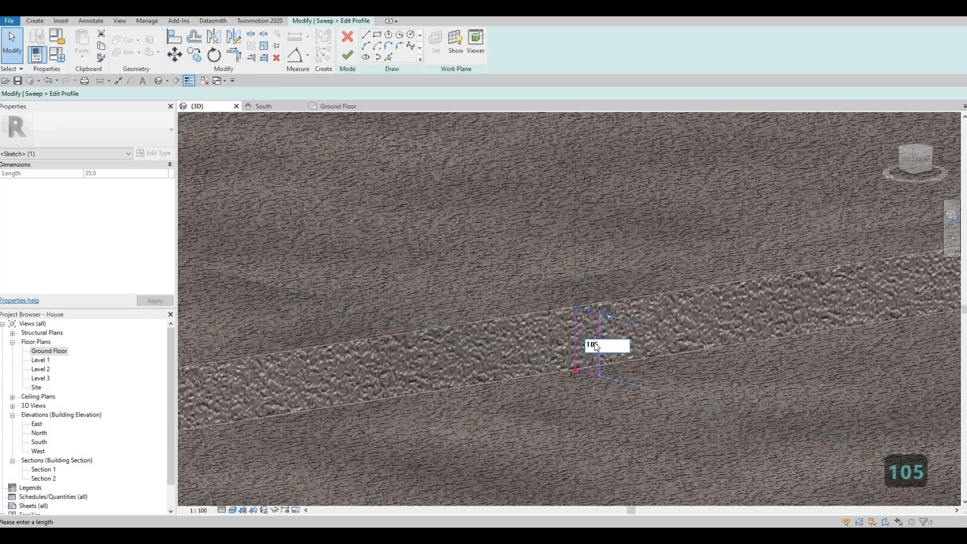
key(Return)
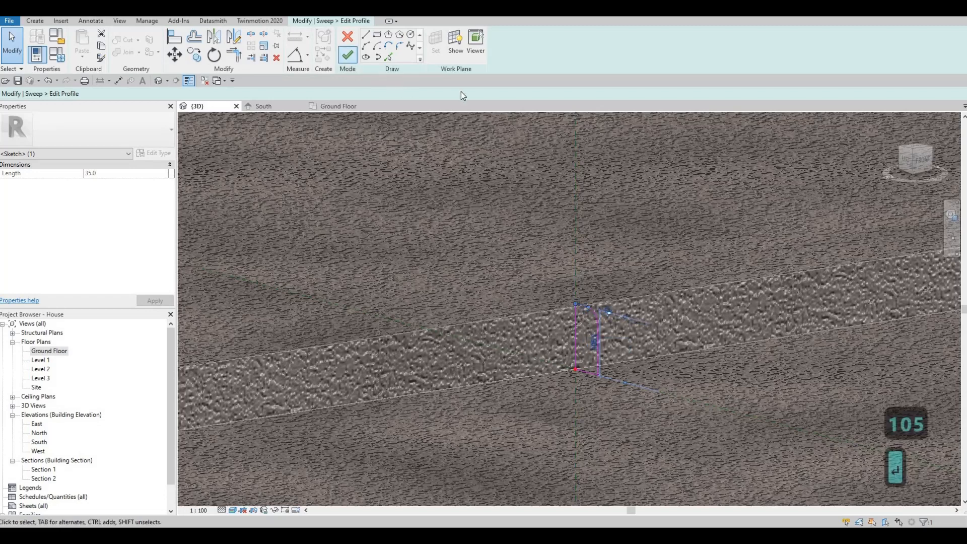
click(347, 54)
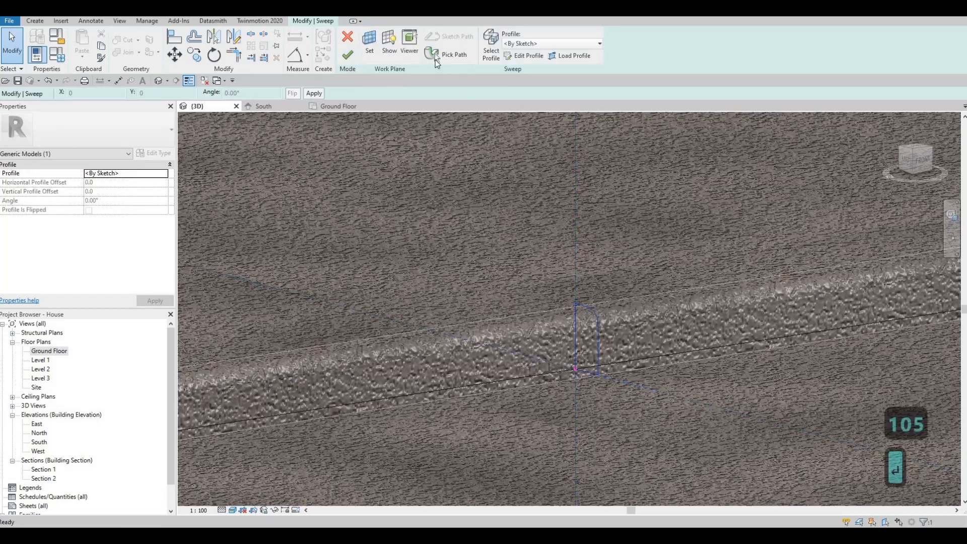
click(352, 54)
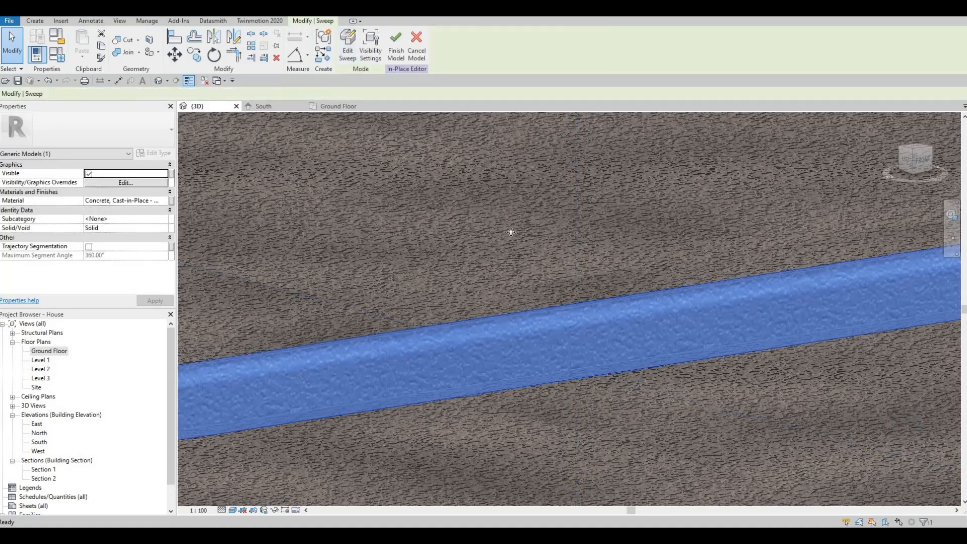
- Orbit the view over to the paving strip and return to the in-place model tools
scroll(530, 226, down, 5)
key(Escape)
shift+middle_drag(803, 356, 646, 296)
scroll(646, 294, up, 5)
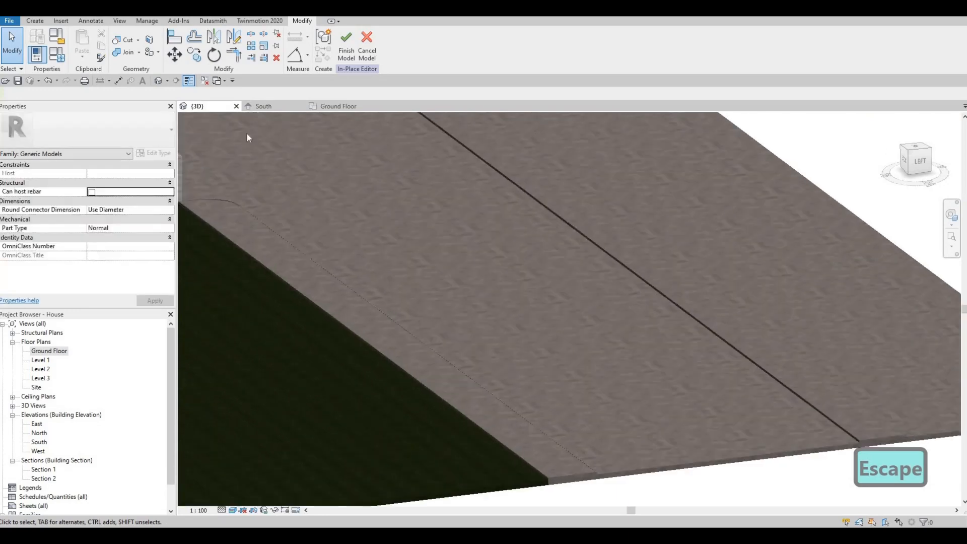
click(35, 20)
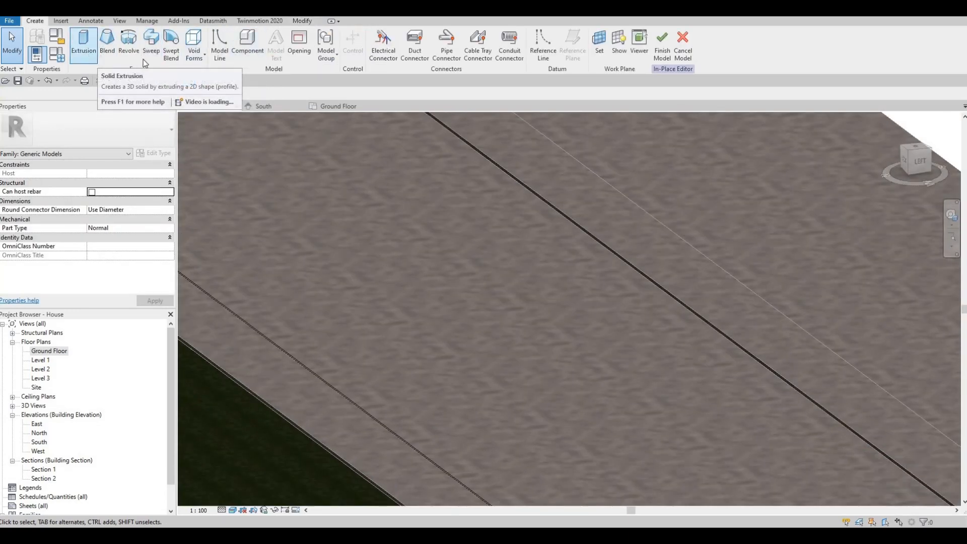
- Start a new sweep using the picked floor edge as its path
click(151, 42)
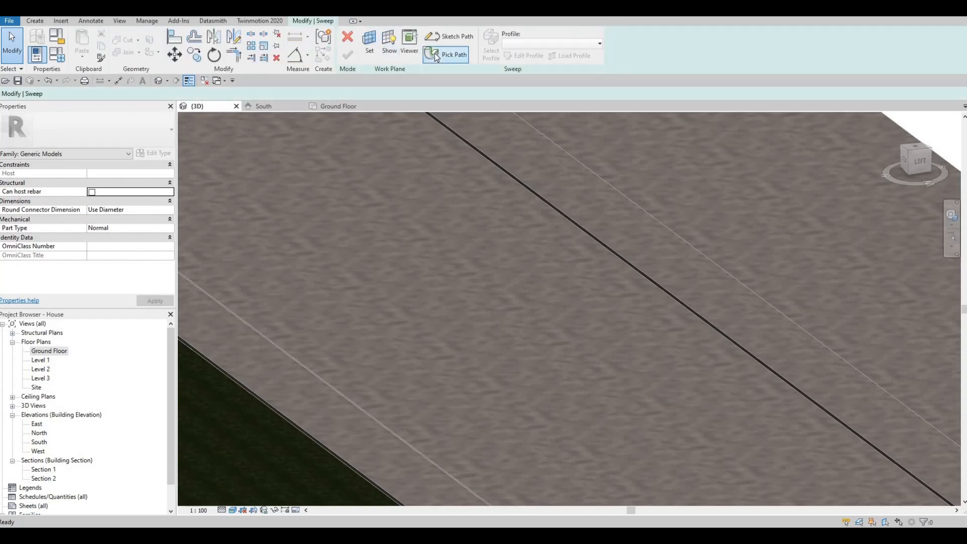
click(433, 52)
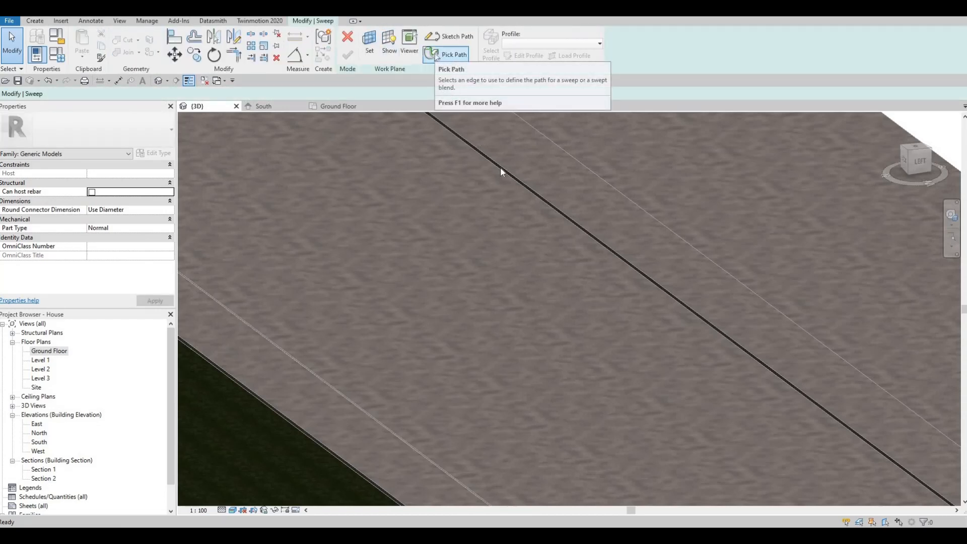
click(526, 191)
click(348, 55)
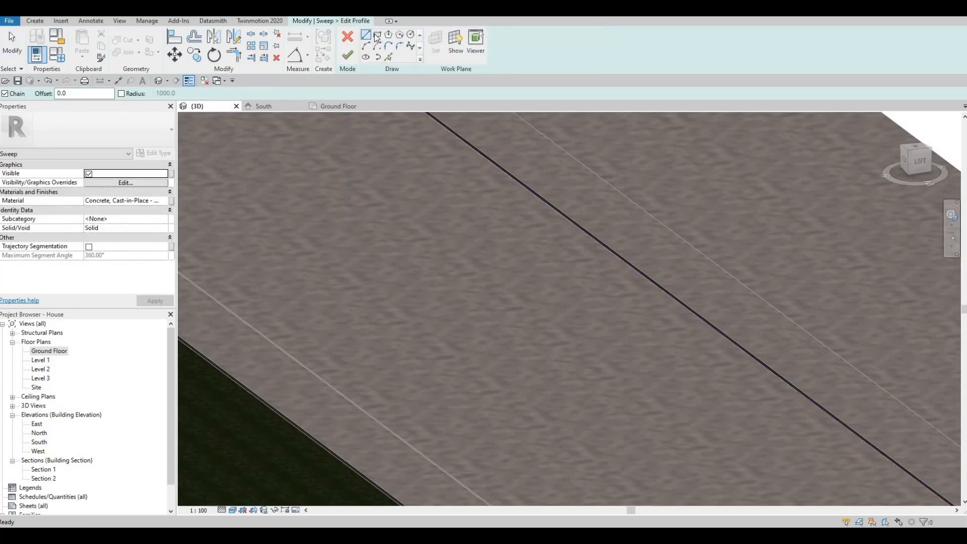
- Draw a rectangular curb profile on the edge, 105 high and 60 wide
scroll(586, 241, up, 6)
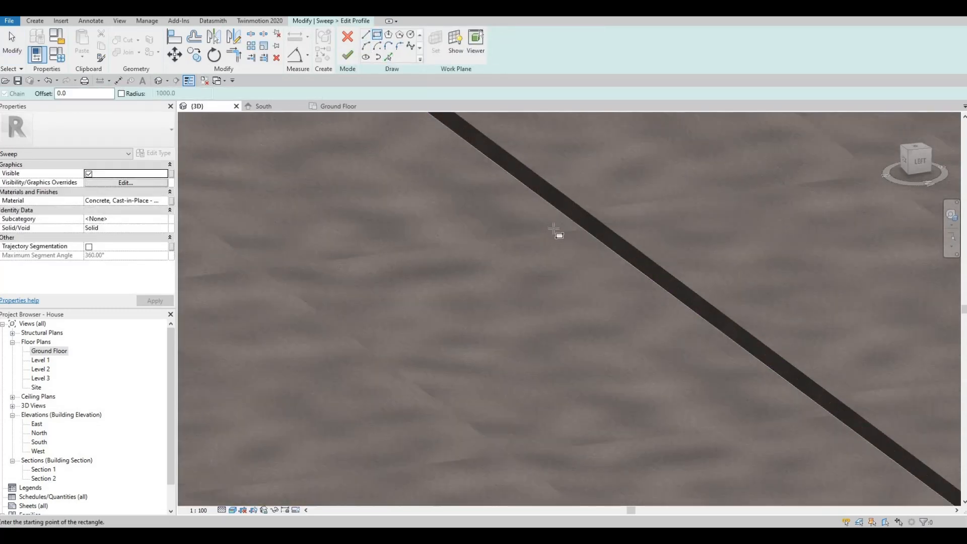
scroll(553, 235, down, 4)
scroll(538, 231, up, 5)
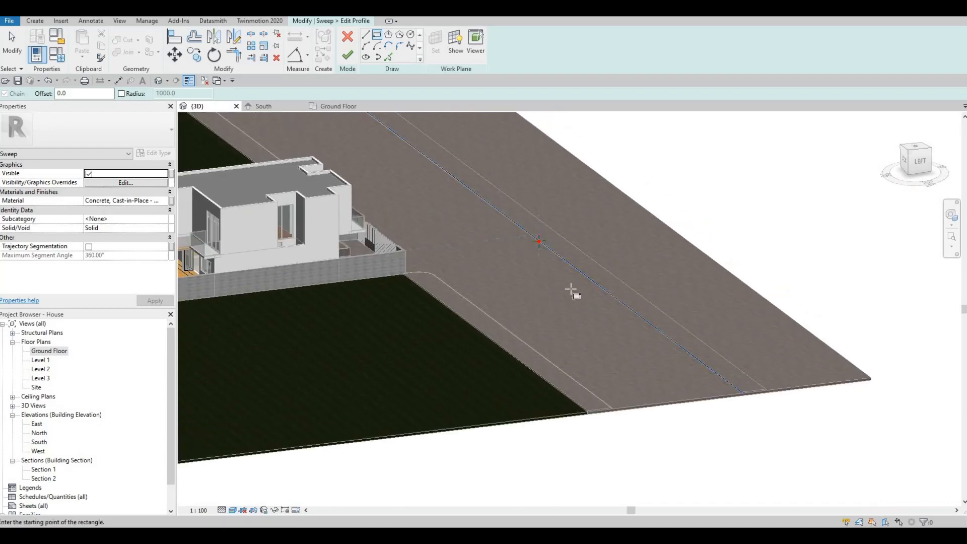
scroll(574, 260, up, 4)
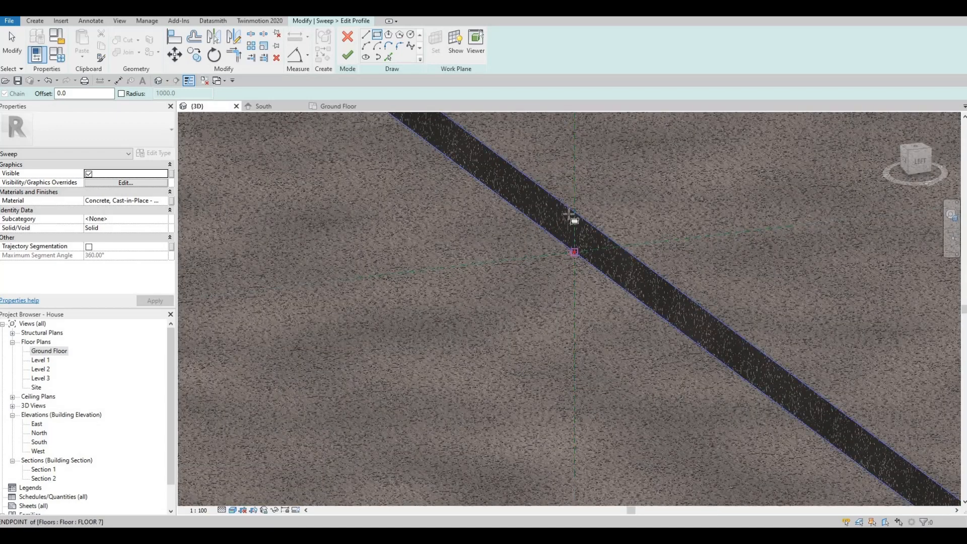
click(543, 204)
key(Escape)
key(Escape)
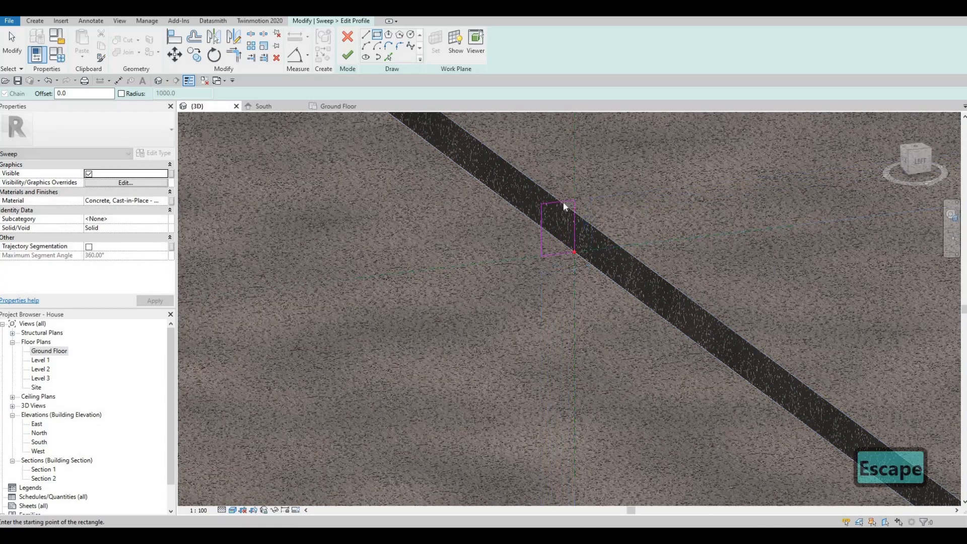
click(544, 228)
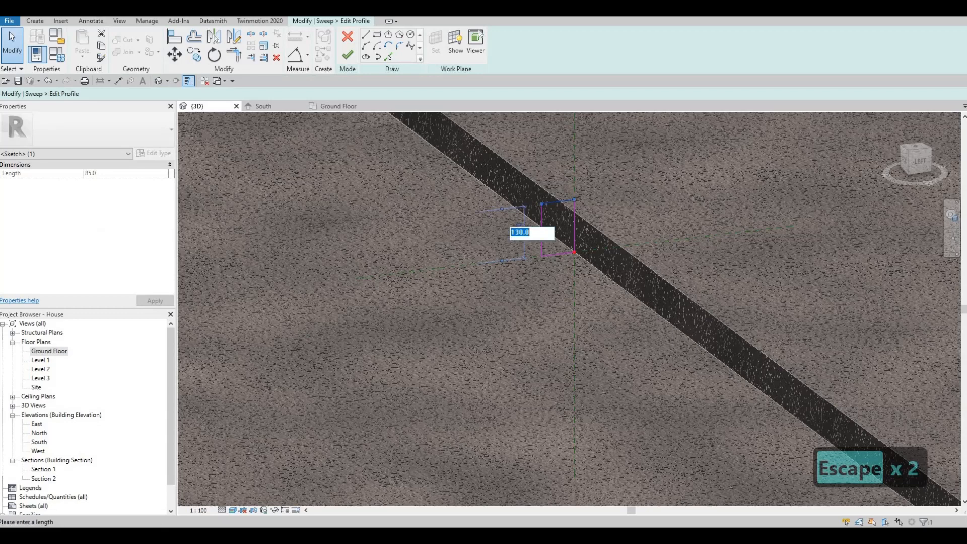
text(105)
key(Return)
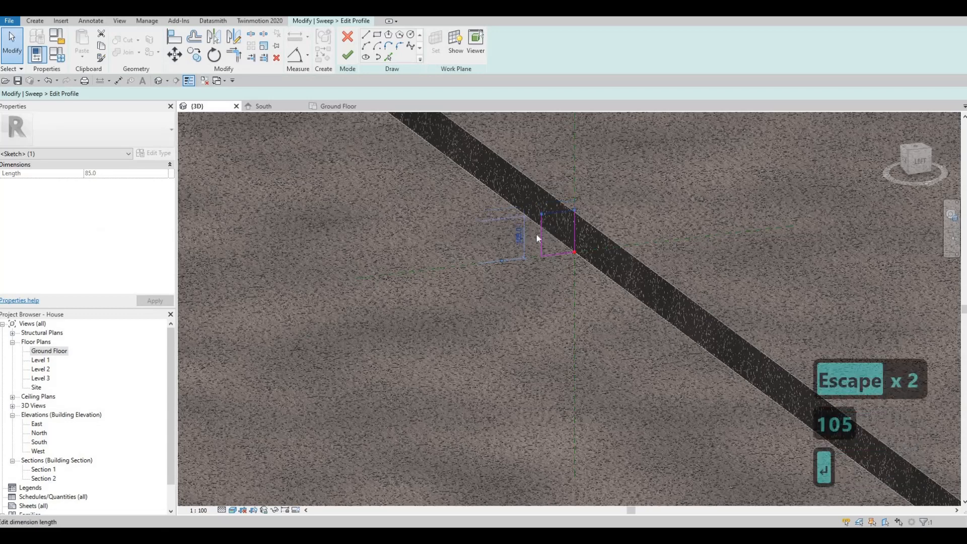
key(Escape)
click(542, 236)
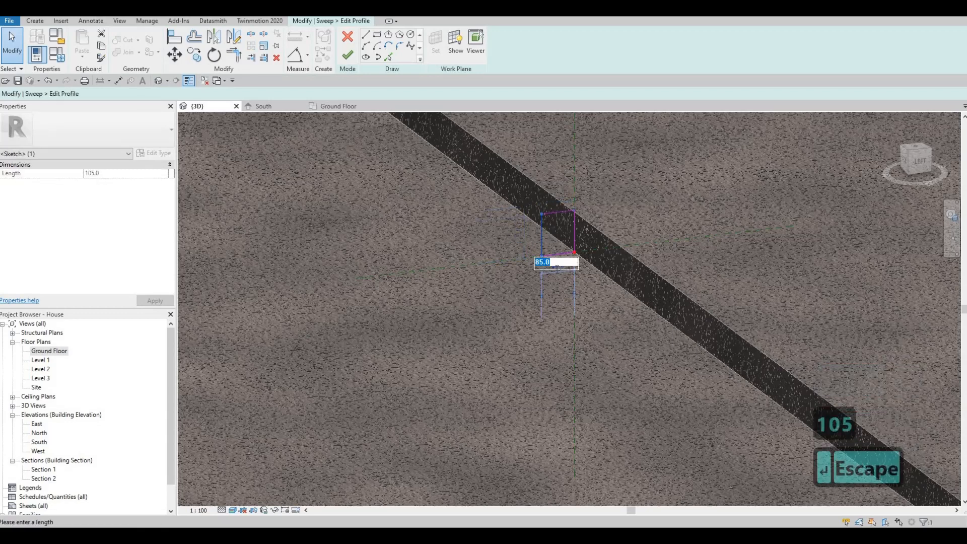
text(60)
key(Return)
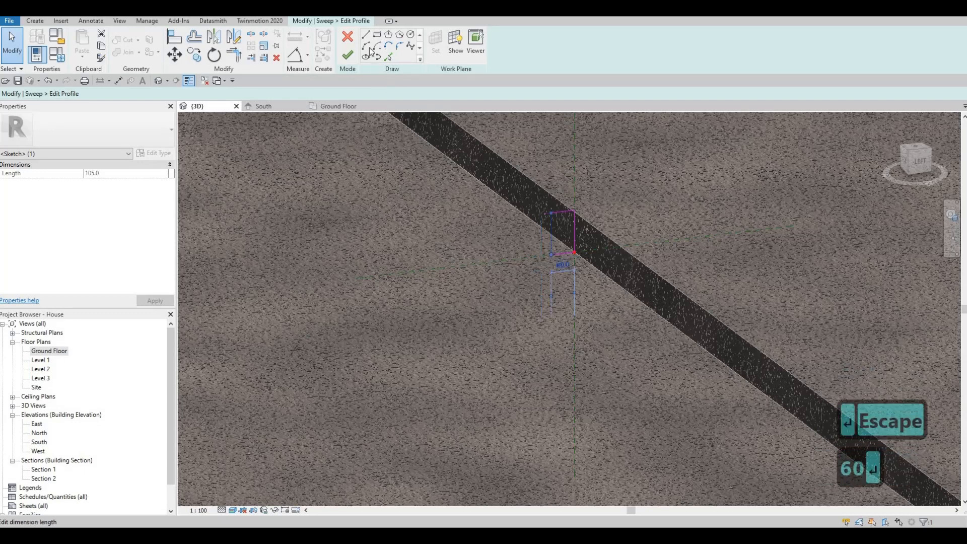
key(Escape)
- Round the profile's top corner with an arc of radius 25
click(399, 46)
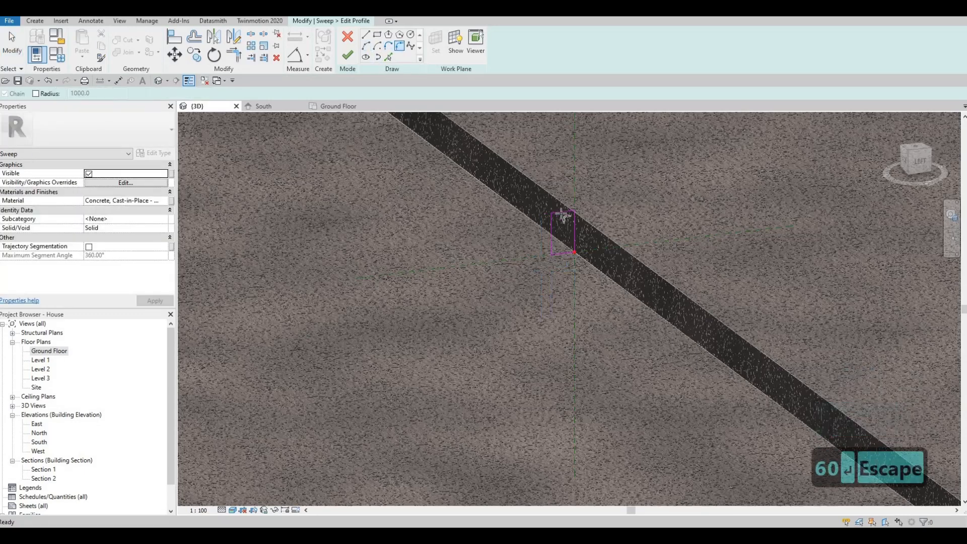
click(555, 223)
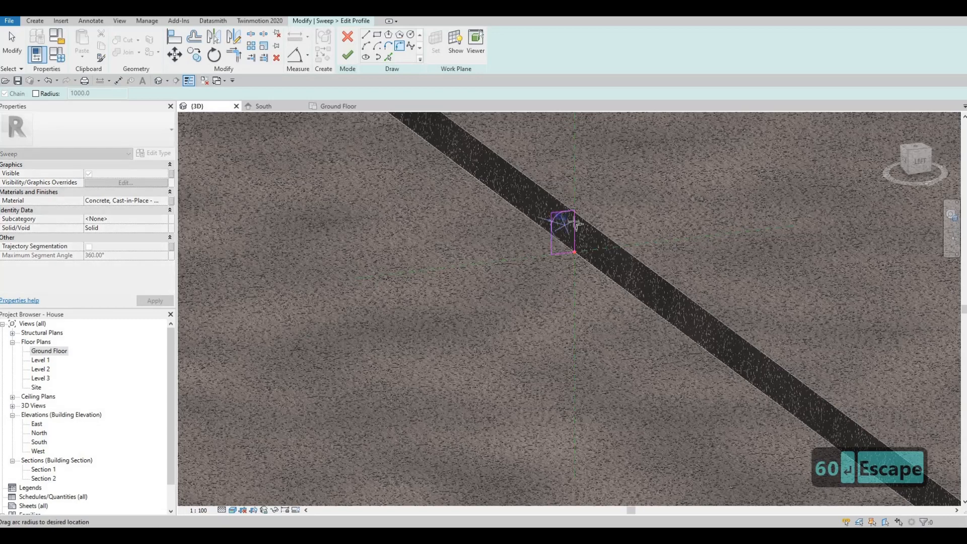
scroll(558, 222, up, 3)
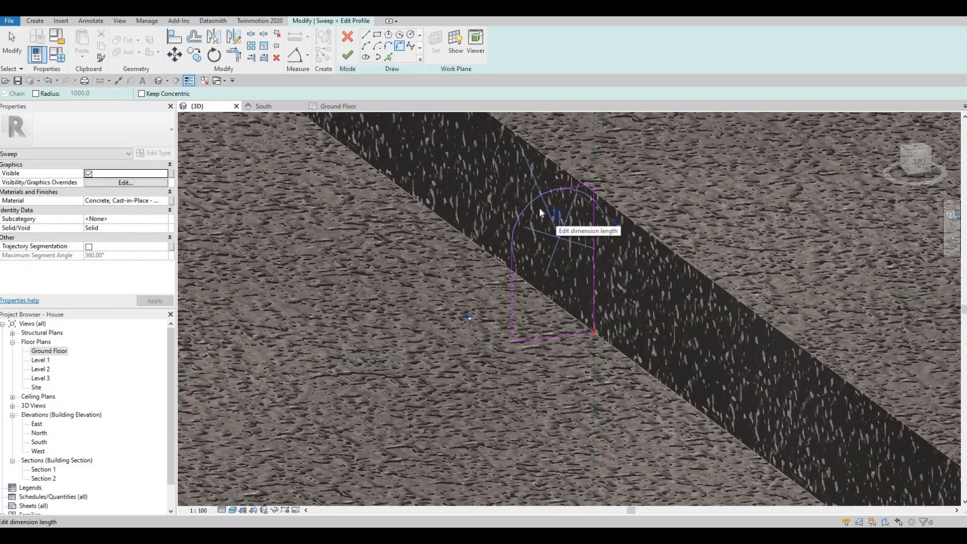
key(Escape)
key(Escape)
click(553, 216)
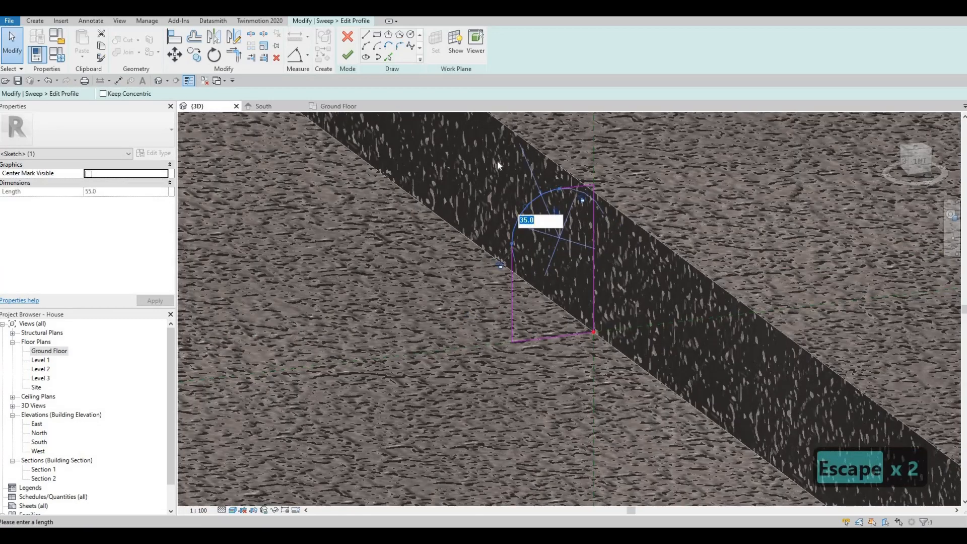
key(Escape)
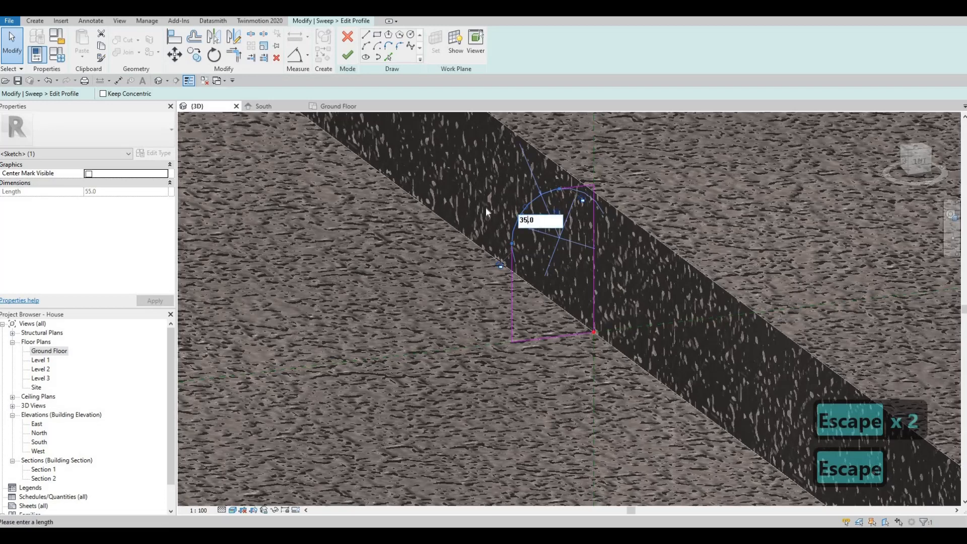
text(25)
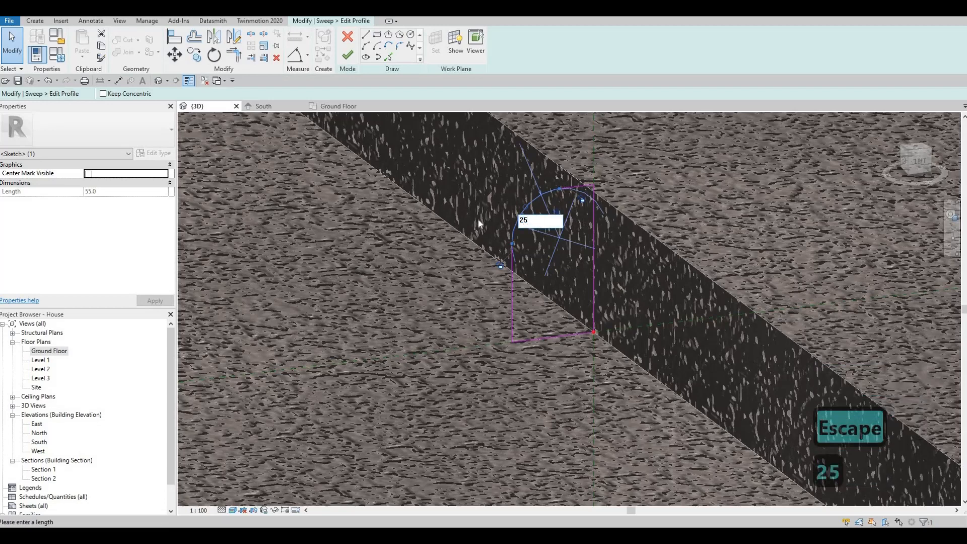
key(Return)
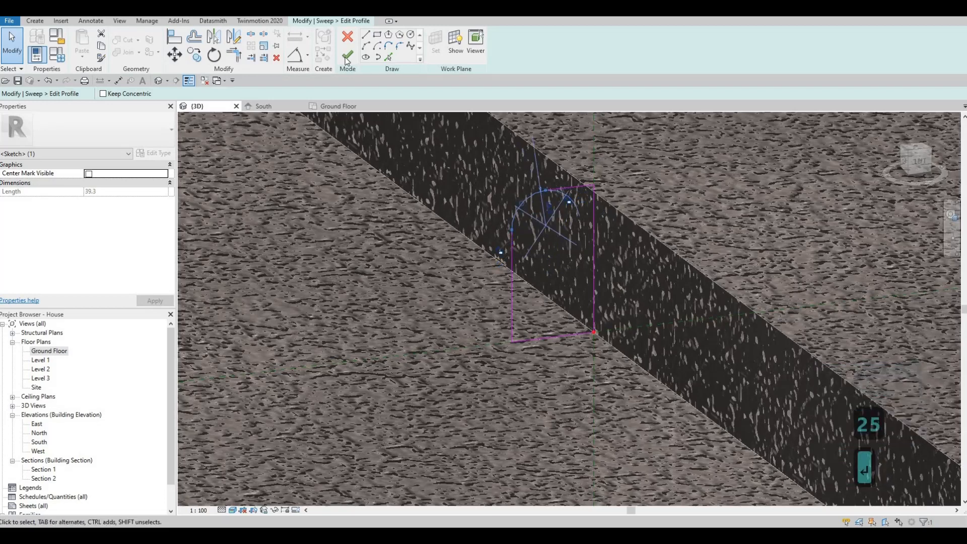
- Finish the profile, the sweep and the in-place curb model
click(346, 56)
click(346, 57)
scroll(384, 149, down, 3)
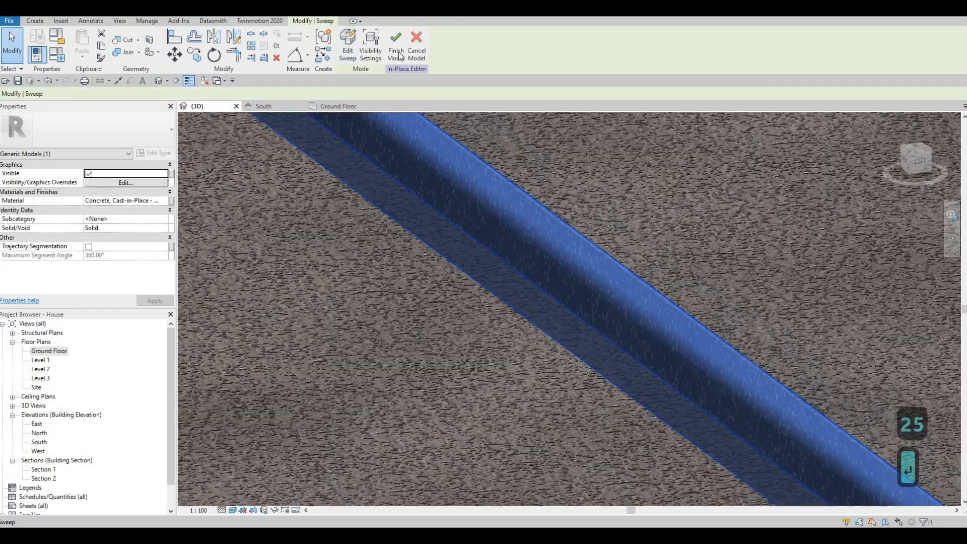
click(395, 46)
- Open the Ground Floor plan and select the kerb slab left of the gate
key(Escape)
scroll(481, 203, down, 10)
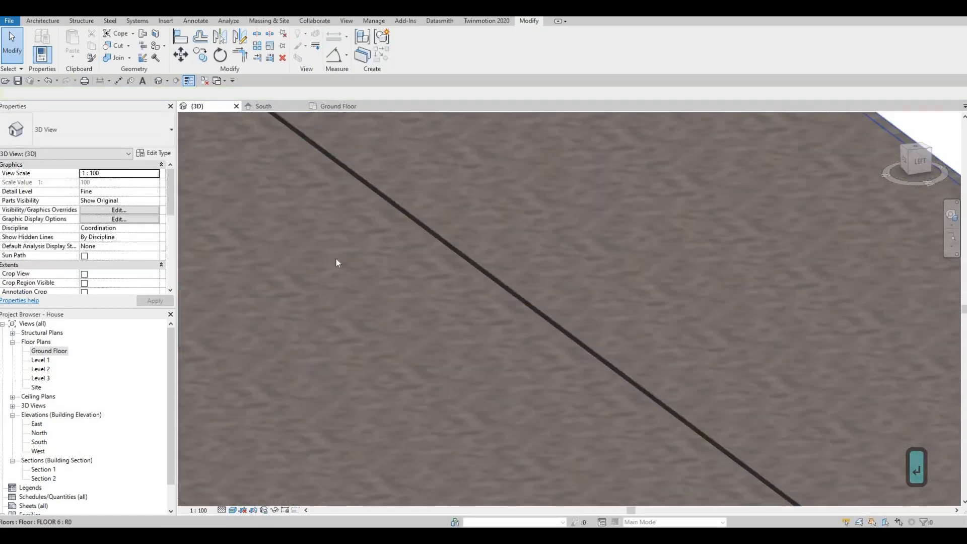
scroll(544, 255, down, 1)
middle_drag(289, 278, 473, 279)
middle_drag(316, 304, 518, 268)
scroll(517, 271, up, 4)
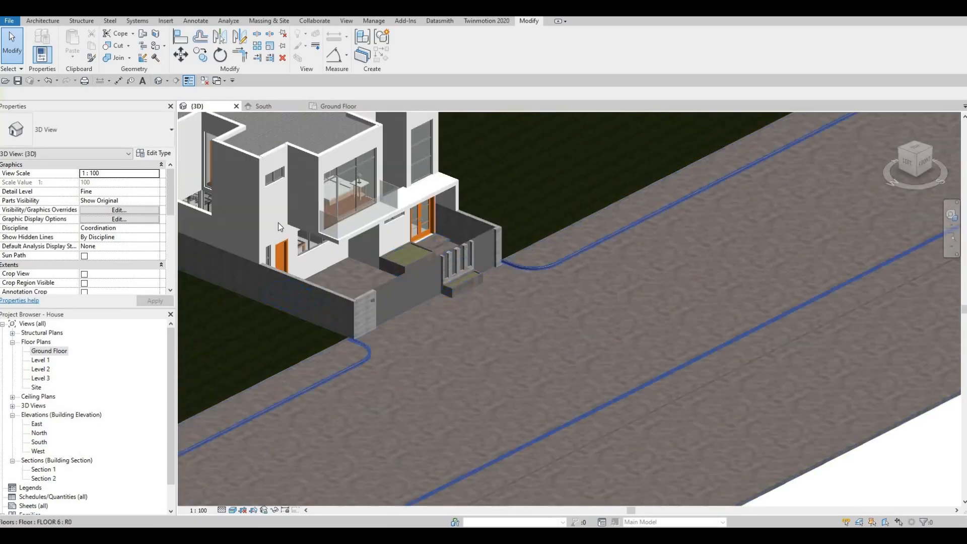
double_click(49, 350)
scroll(446, 232, up, 4)
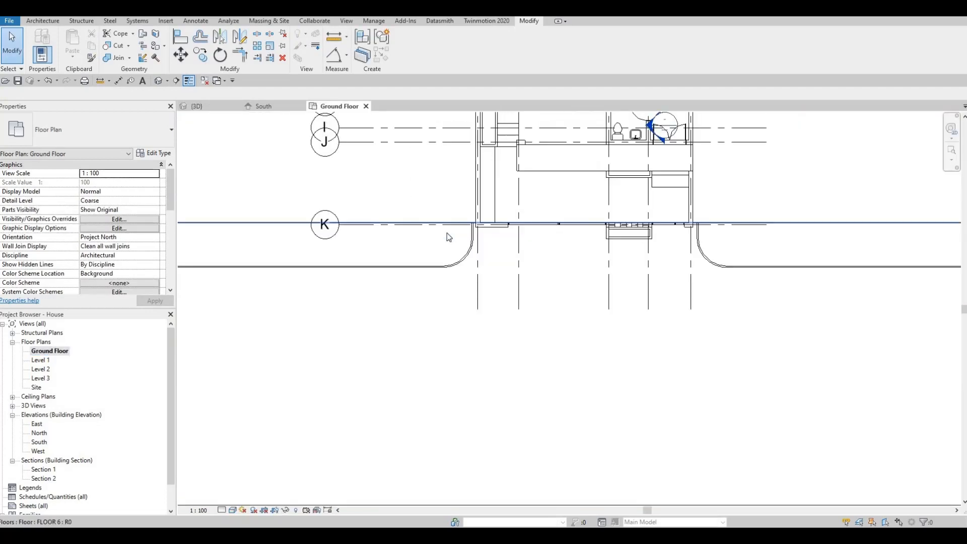
click(448, 257)
- Nudge the left slab's straight gate-side boundary edge and finish the sketch
double_click(468, 181)
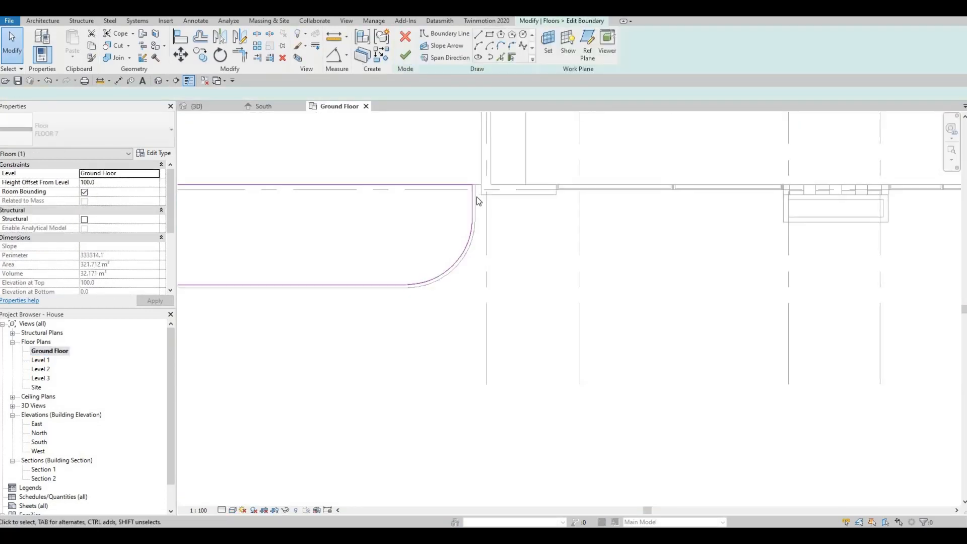
click(472, 198)
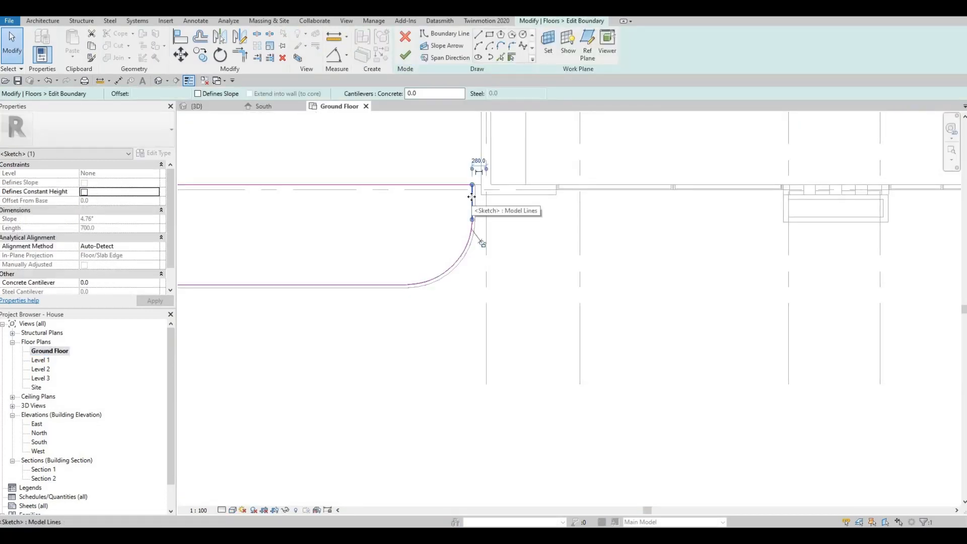
key(Right)
key(Right)
key(Right)
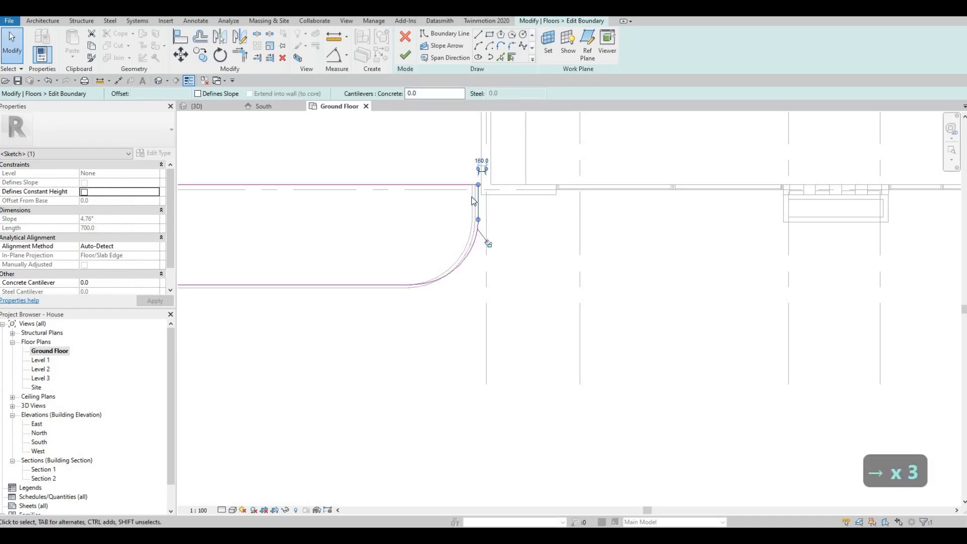
key(Left)
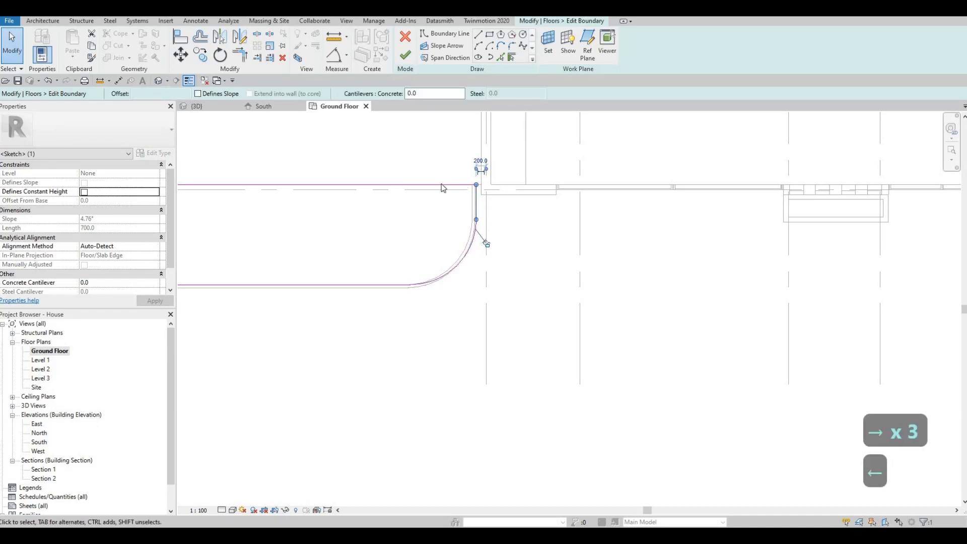
click(406, 57)
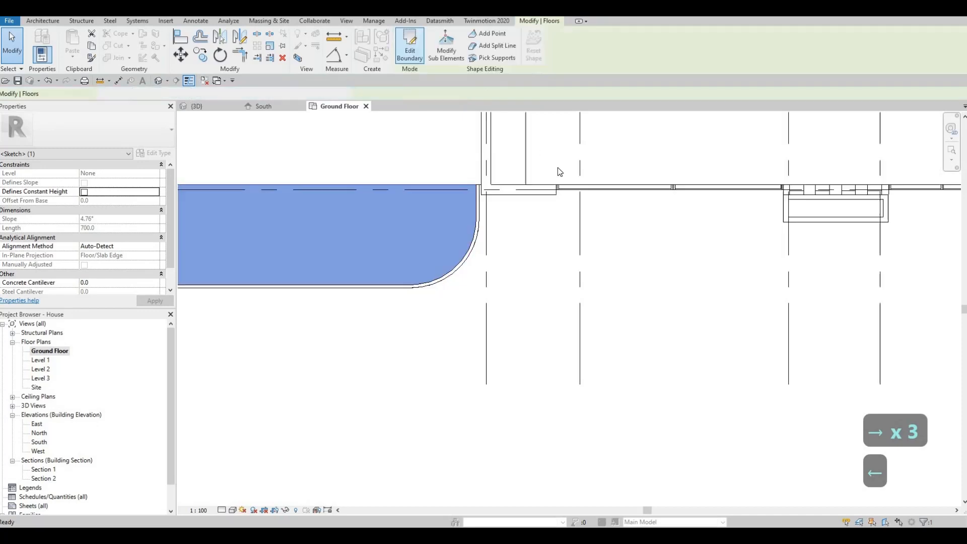
middle_drag(761, 208, 629, 197)
scroll(620, 210, down, 2)
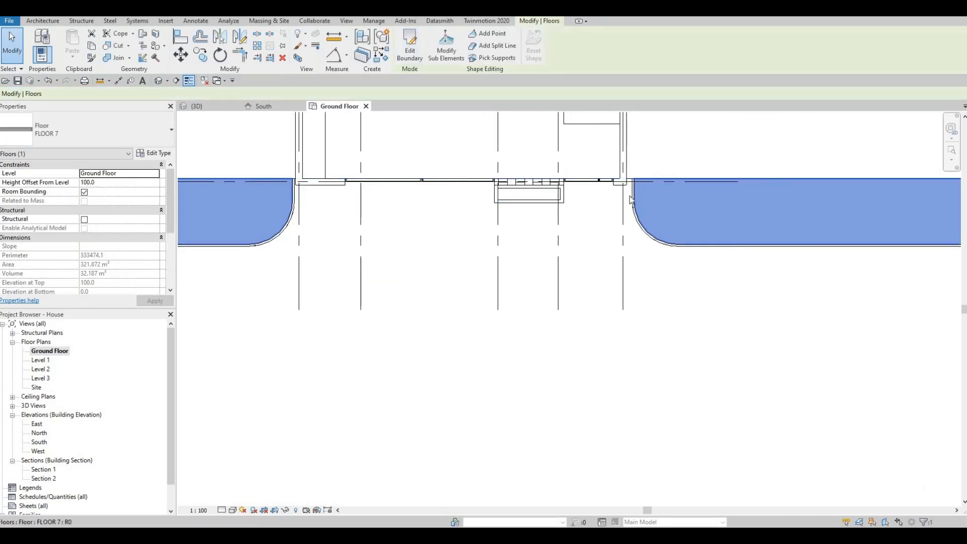
- Shift the right kerb slab's end edge two nudges left toward the gate and finish the sketch
double_click(625, 189)
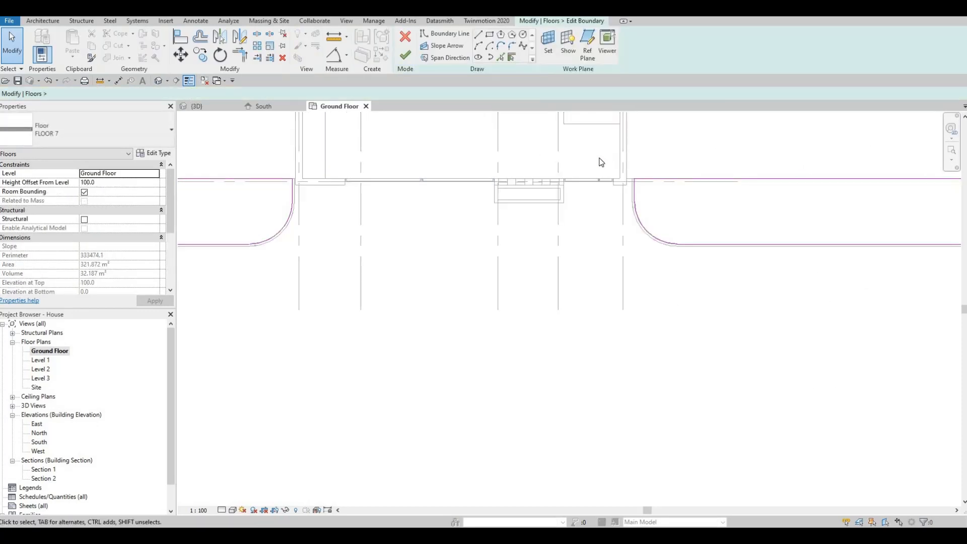
scroll(599, 160, up, 4)
click(596, 157)
key(Left)
key(Left)
key(Left)
key(Left)
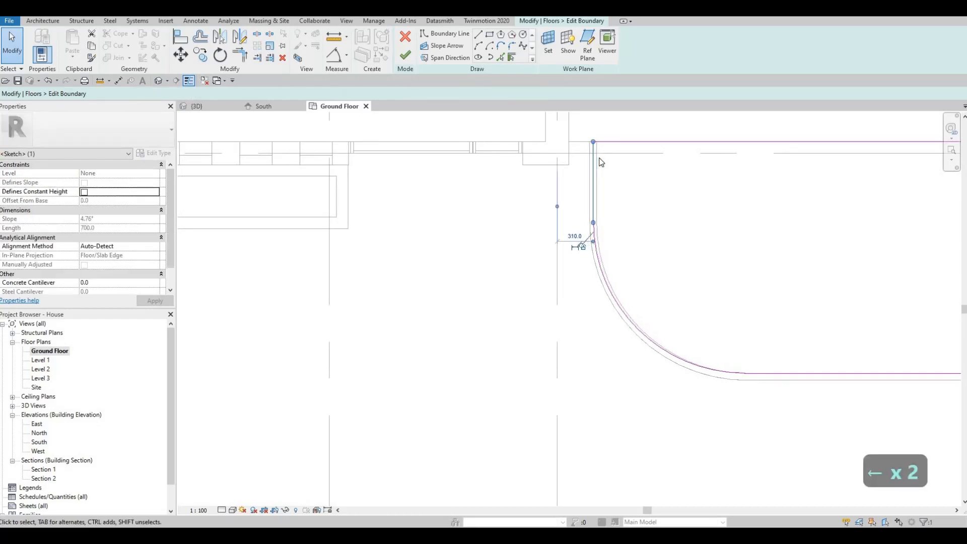
key(Left)
key(Left)
key(Left)
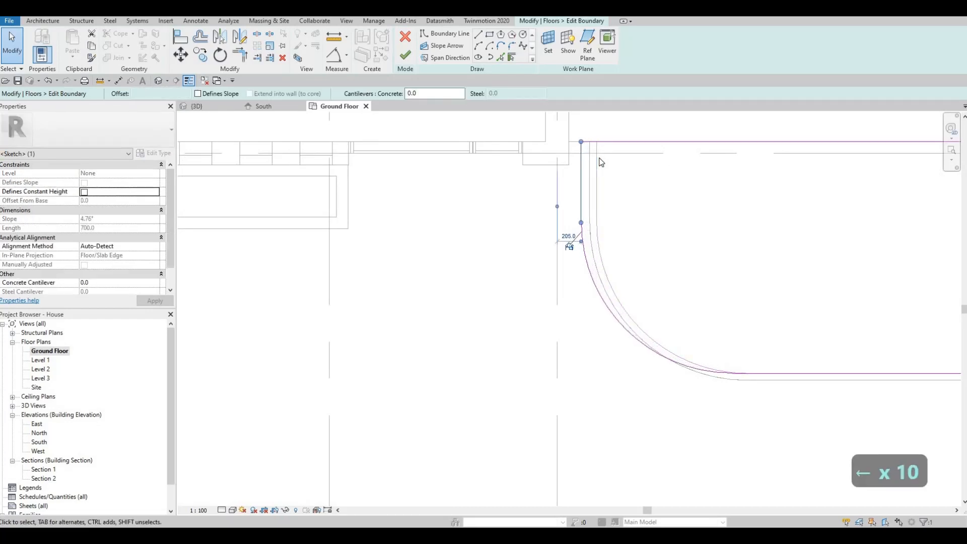
click(412, 60)
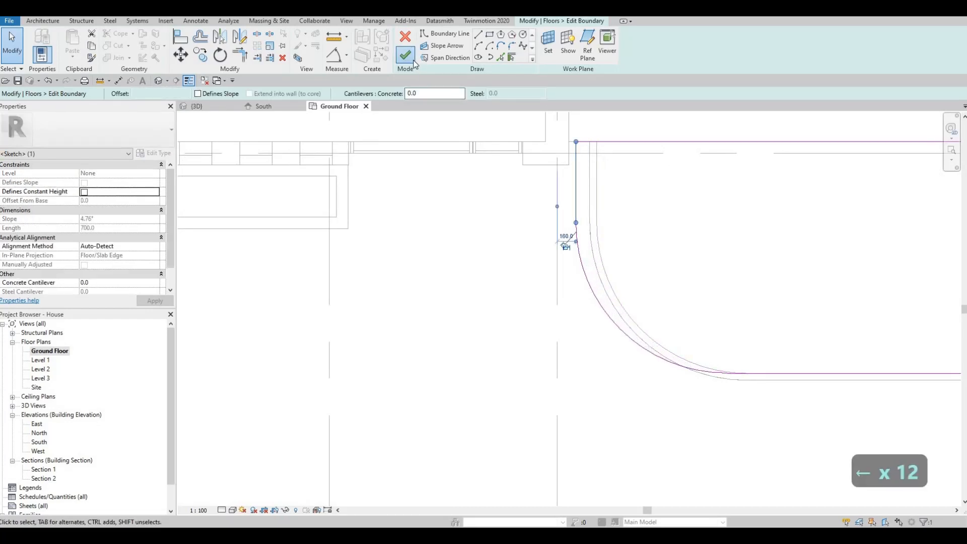
- Nudge the left slab's end edge one more step right toward the gate and finish the sketch
scroll(448, 211, down, 3)
middle_drag(212, 221, 503, 186)
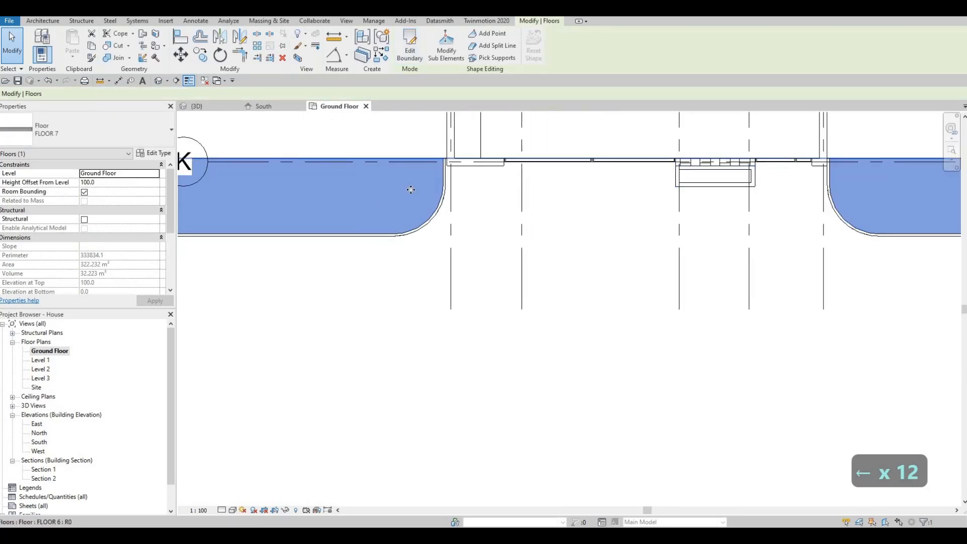
scroll(430, 183, up, 6)
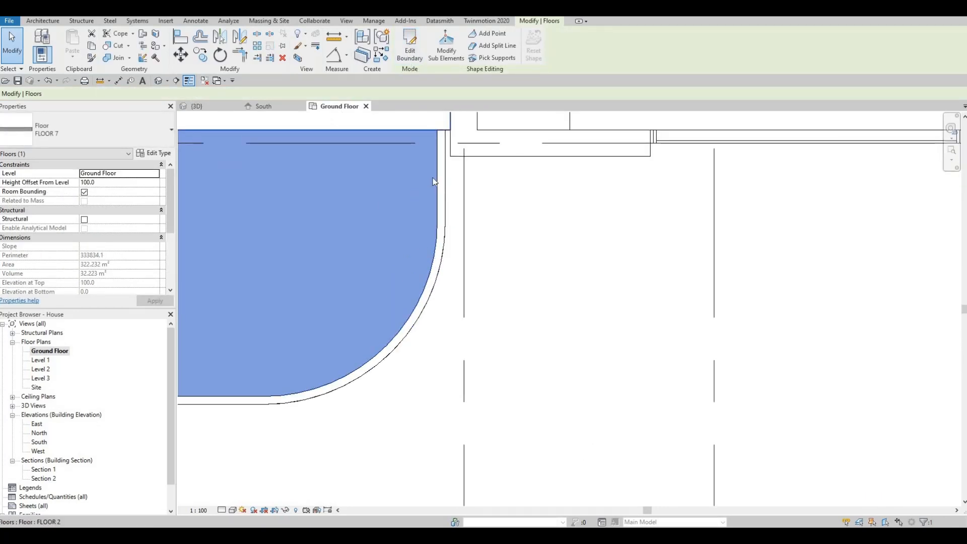
click(409, 55)
click(437, 182)
key(Right)
key(Right)
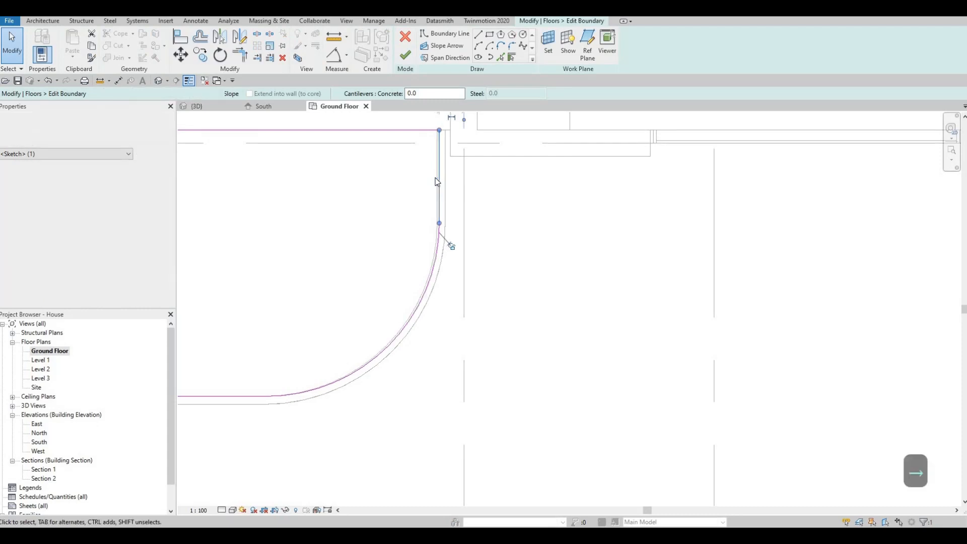
click(407, 53)
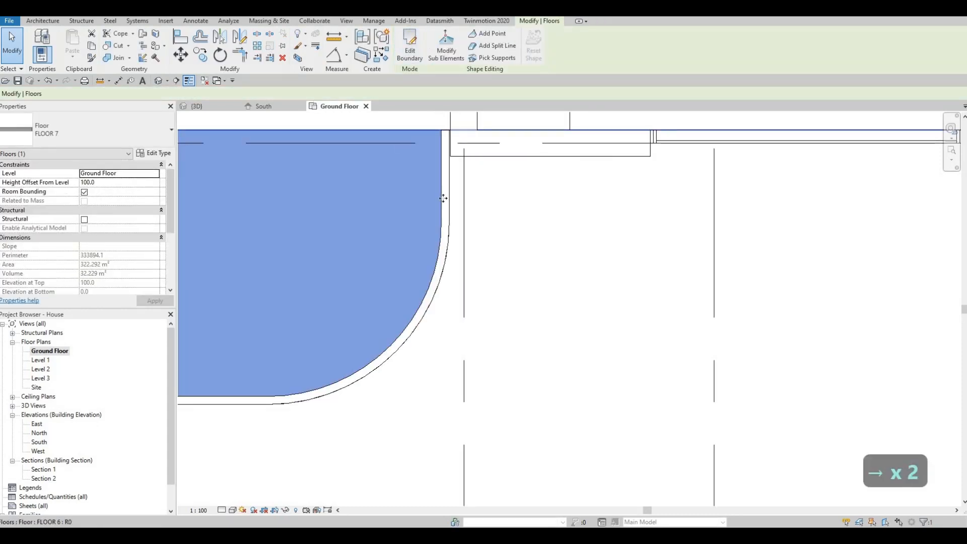
scroll(455, 181, down, 5)
click(198, 106)
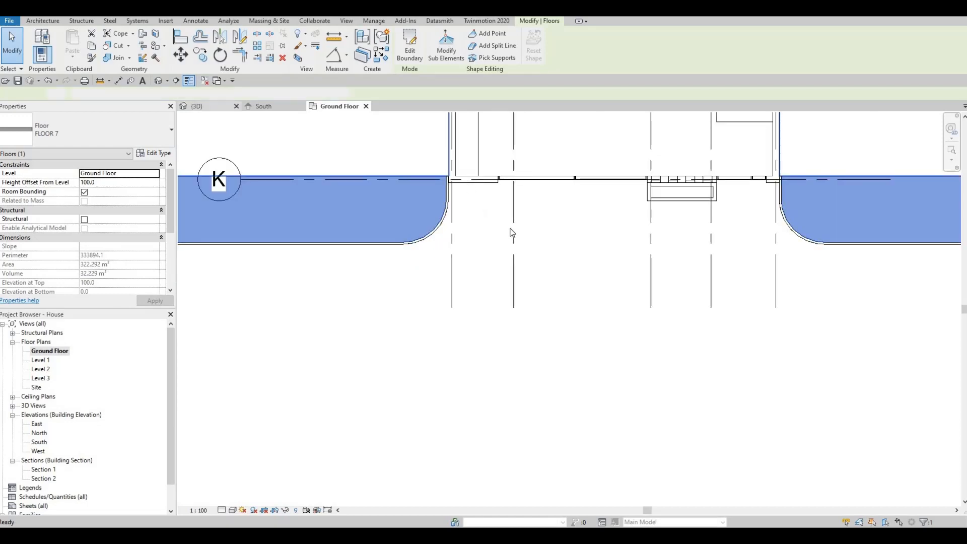
- Orbit the 3D model to face the kerb edges at the front gate
shift+middle_drag(431, 240, 494, 250)
key(Escape)
scroll(493, 250, up, 5)
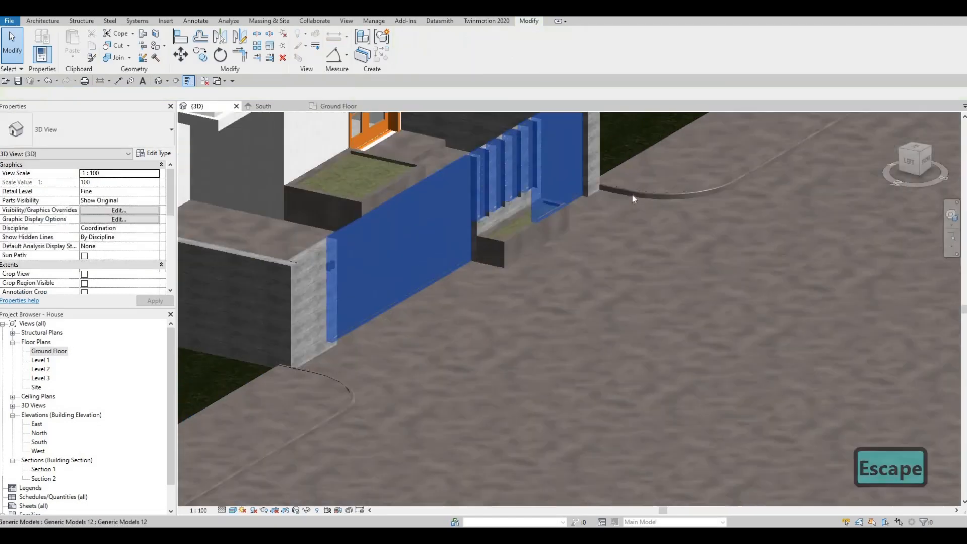
scroll(461, 255, up, 4)
shift+middle_drag(410, 272, 659, 259)
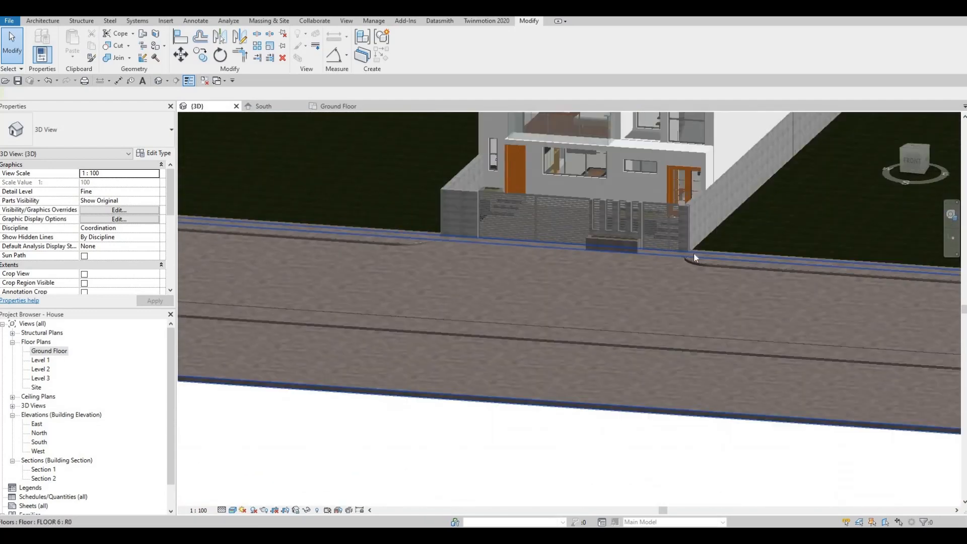
scroll(675, 253, up, 6)
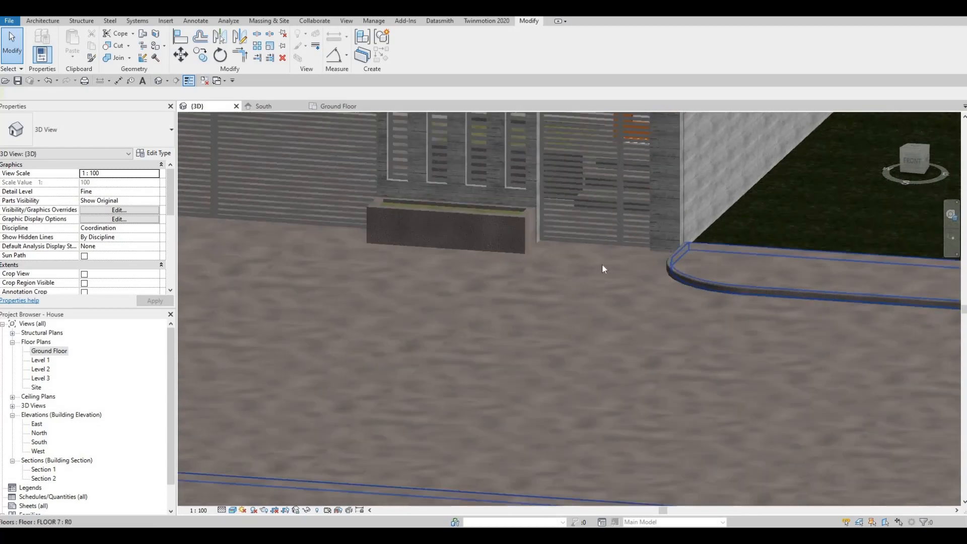
scroll(602, 265, down, 6)
key(Escape)
- Orbit around the house's left side and zoom in on the 09 wall pier
shift+middle_drag(638, 252, 723, 276)
scroll(723, 276, up, 3)
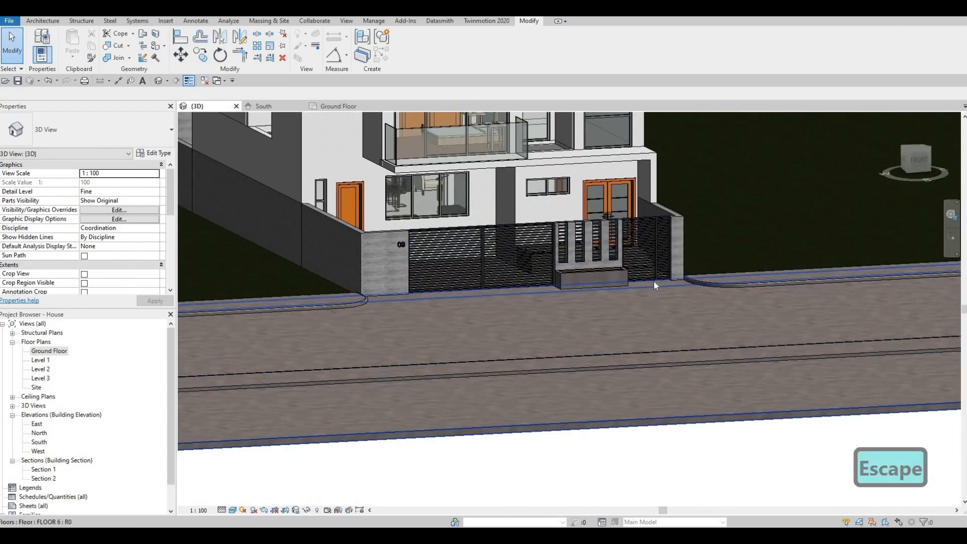
scroll(654, 286, down, 3)
shift+middle_drag(665, 285, 705, 308)
shift+middle_drag(625, 238, 638, 245)
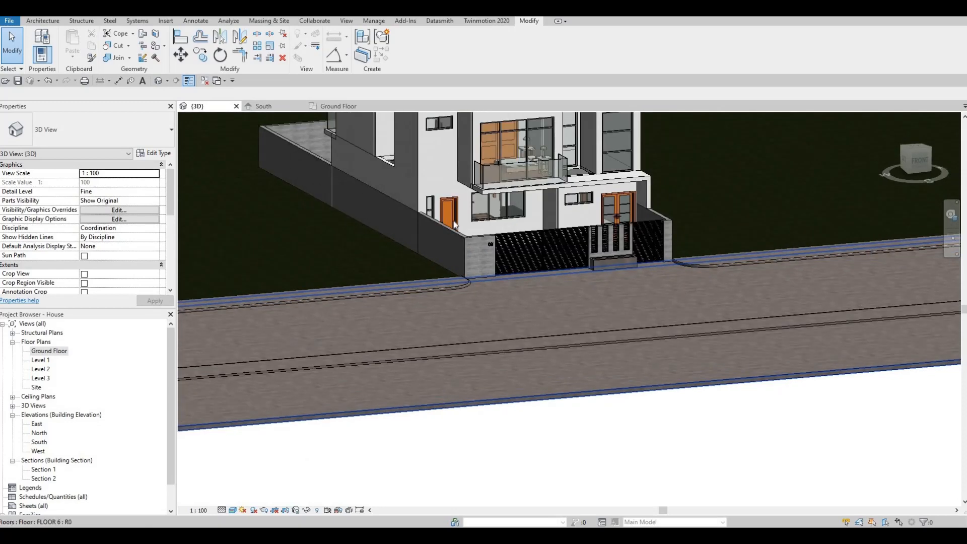
scroll(586, 234, up, 3)
middle_drag(367, 232, 460, 261)
scroll(460, 258, up, 3)
scroll(460, 258, up, 4)
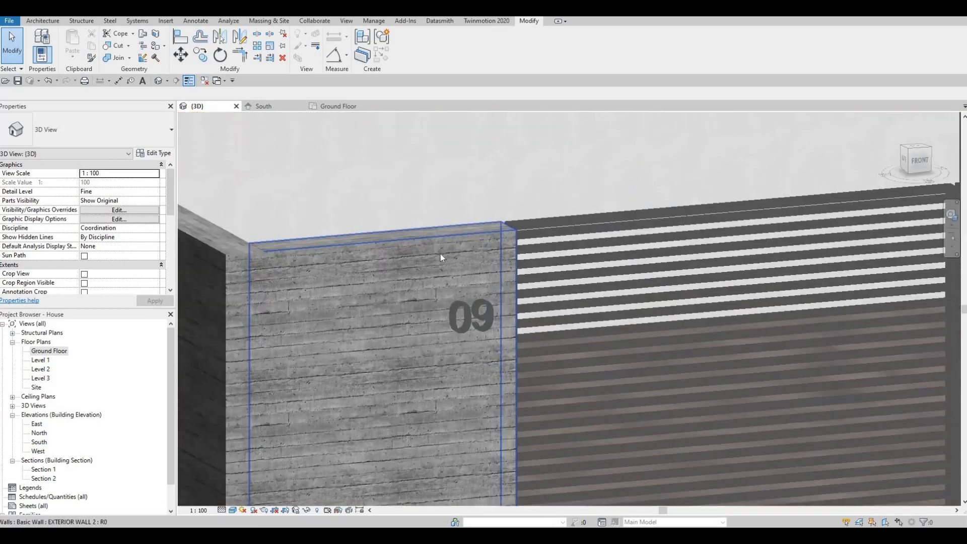
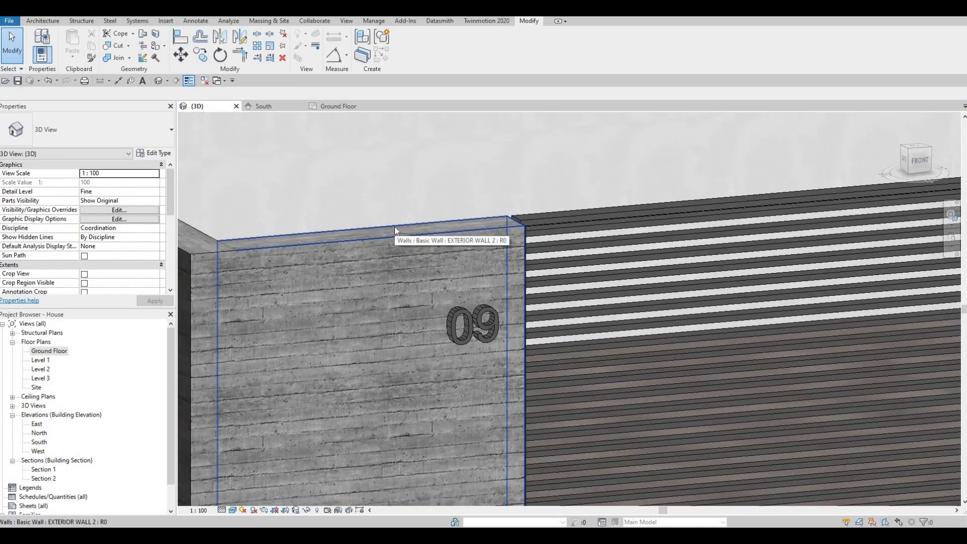
- Open the Component dropdown on the Architecture tab to reach Model In-Place
click(42, 21)
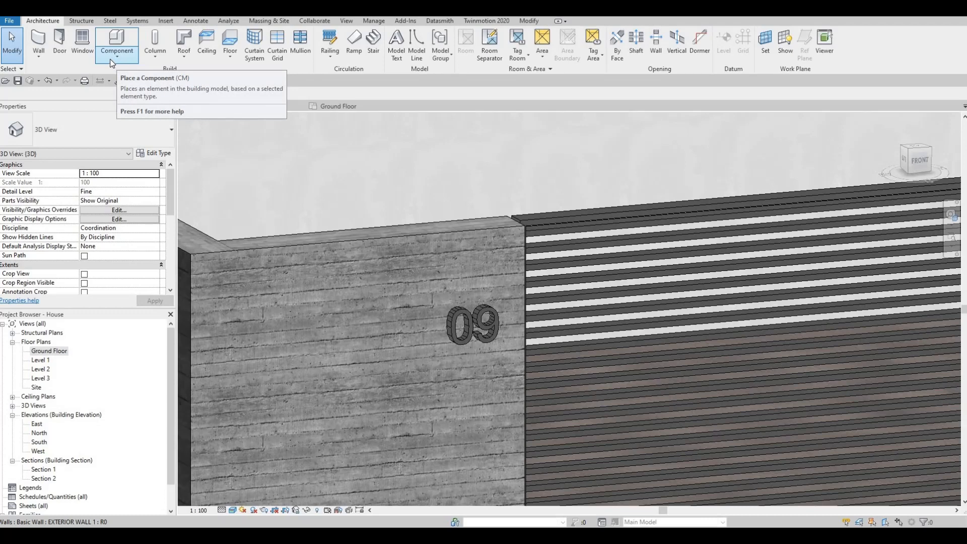
click(103, 63)
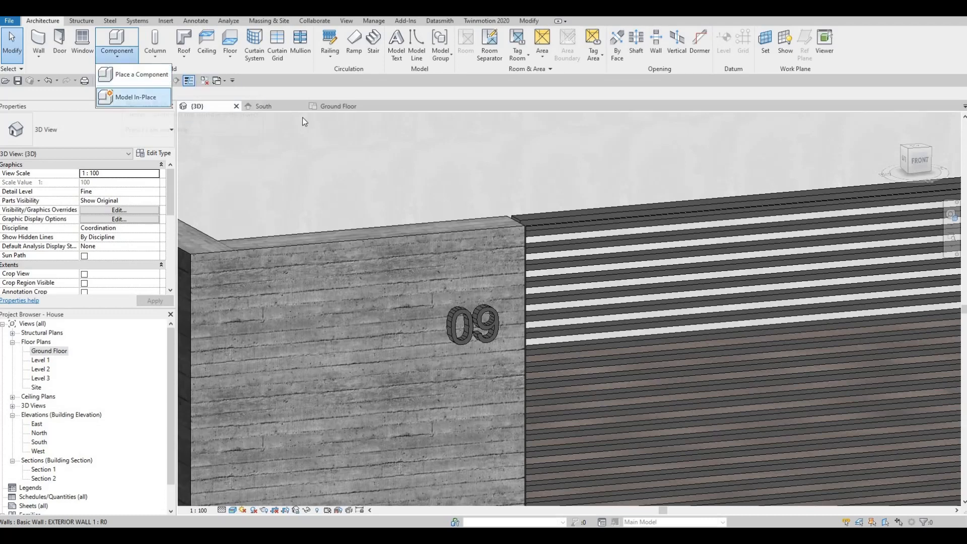
- Start a Model In-Place element in the Generic Models category with the default name
click(127, 100)
scroll(592, 215, down, 3)
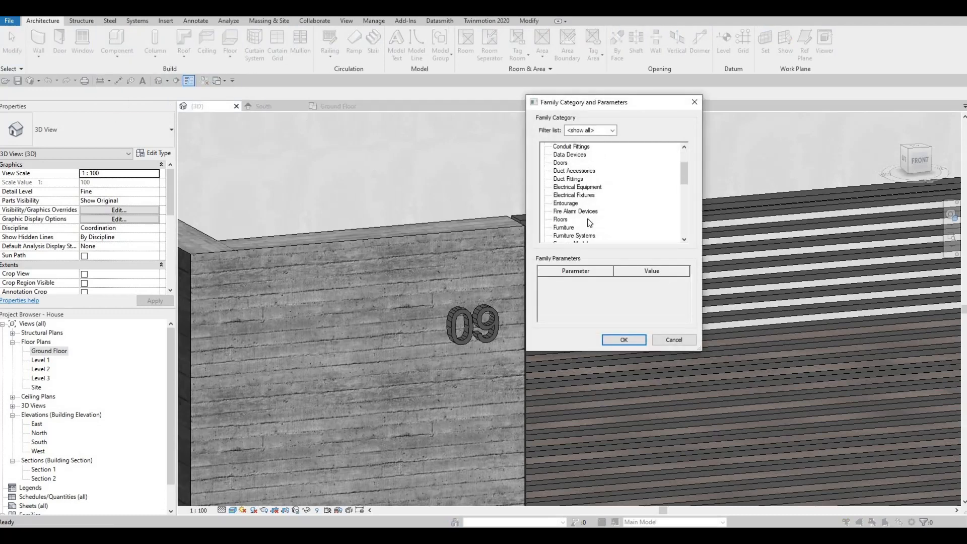
key(g)
click(620, 339)
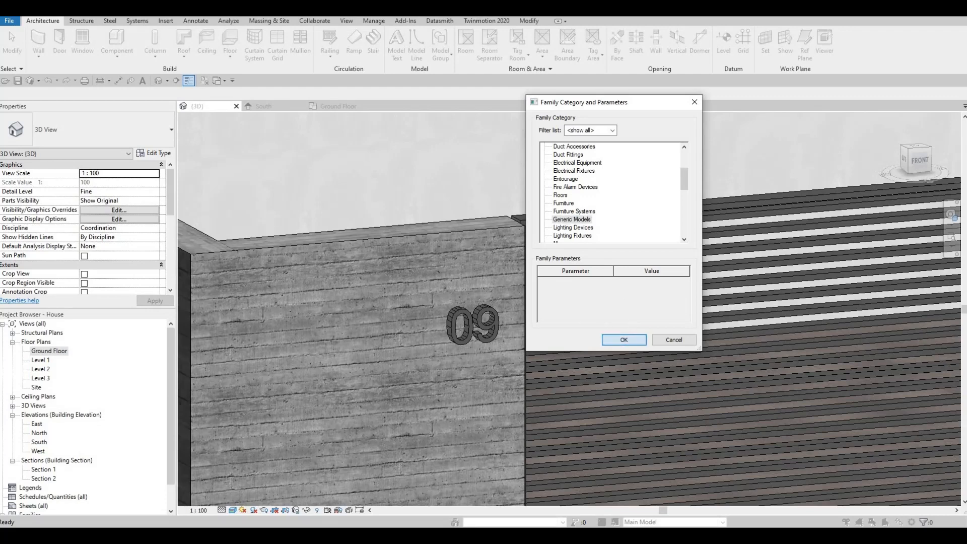
key(Return)
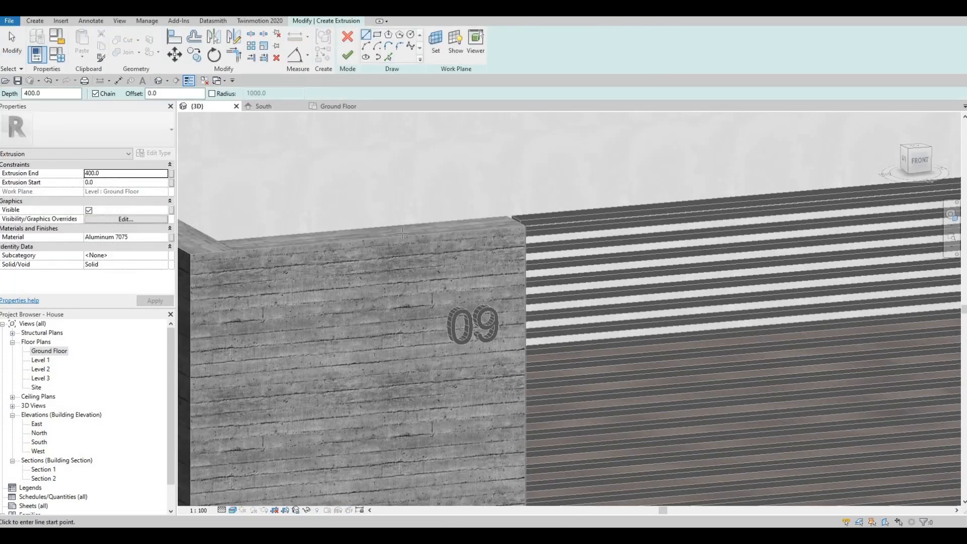
- Sketch a rectangle on the exterior wall face above the 09 number and finish it as an extruded box
click(436, 55)
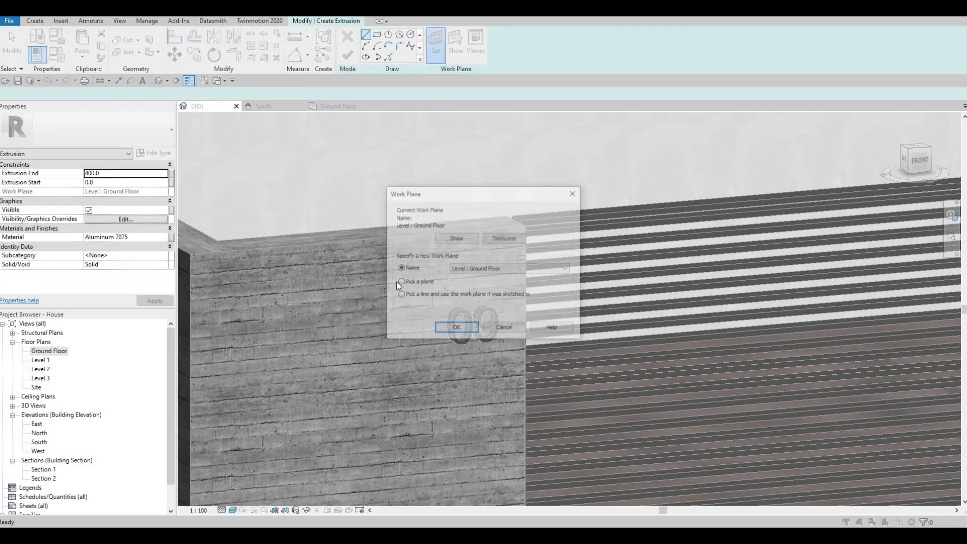
click(457, 328)
click(443, 289)
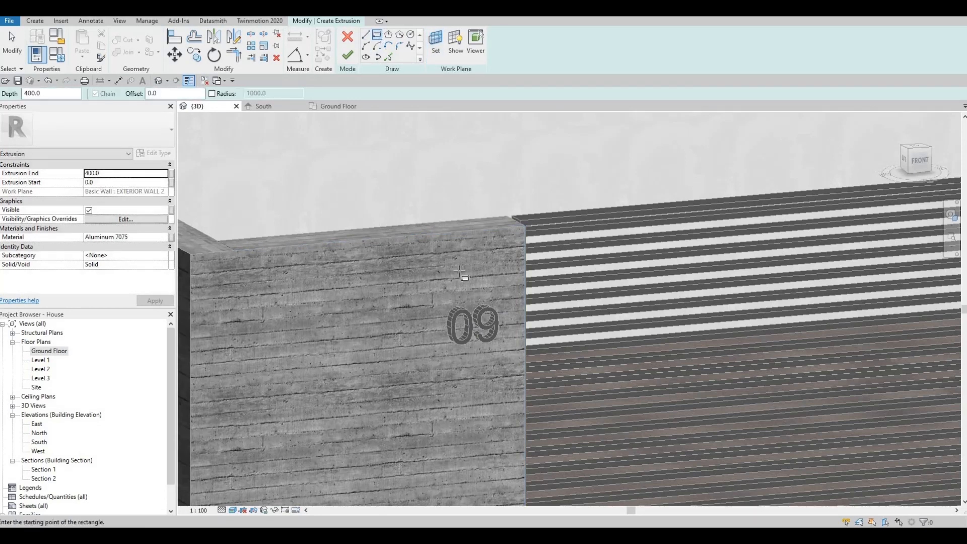
click(447, 250)
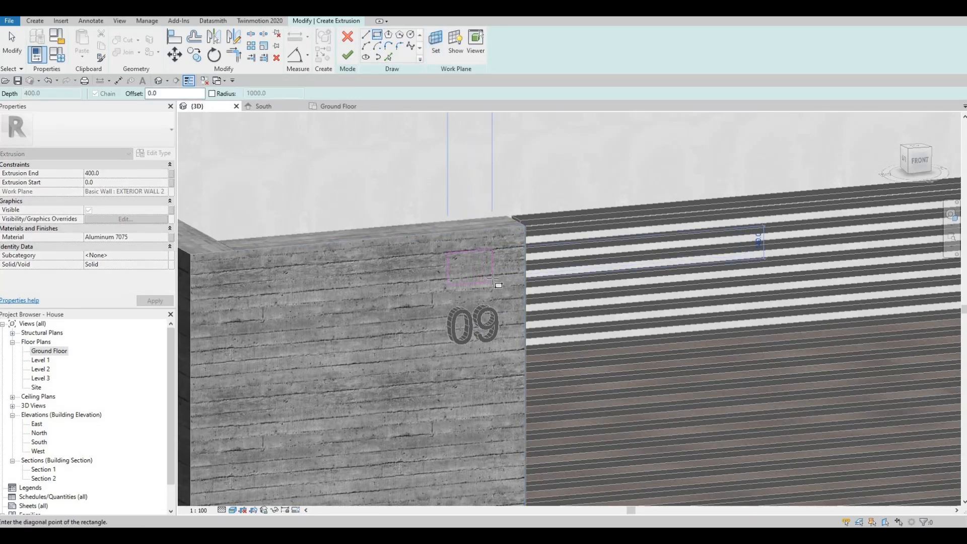
click(492, 278)
key(Escape)
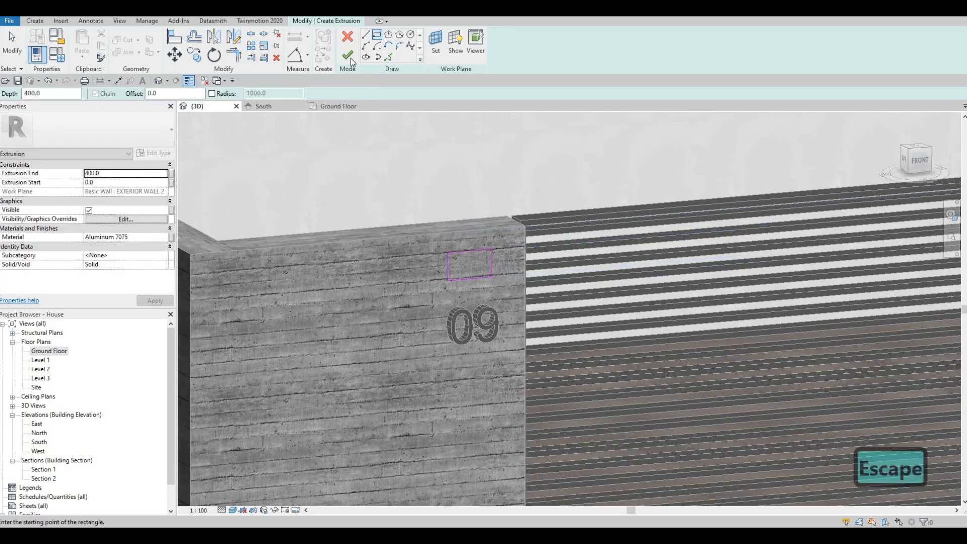
click(347, 55)
key(Escape)
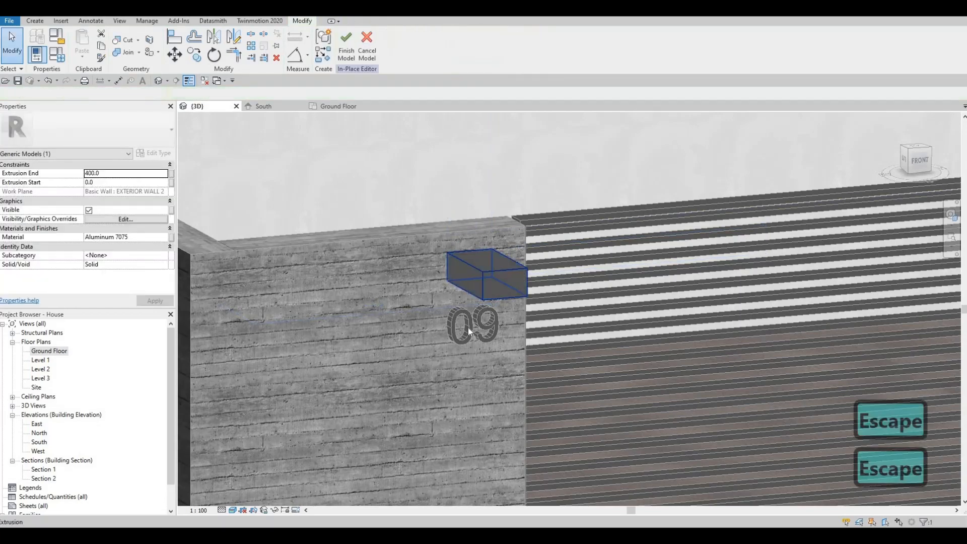
mouse_move(467, 327)
shift+middle_down()
mouse_move(575, 324)
mouse_move(639, 294)
mouse_move(582, 294)
mouse_move(618, 309)
shift+middle_up()
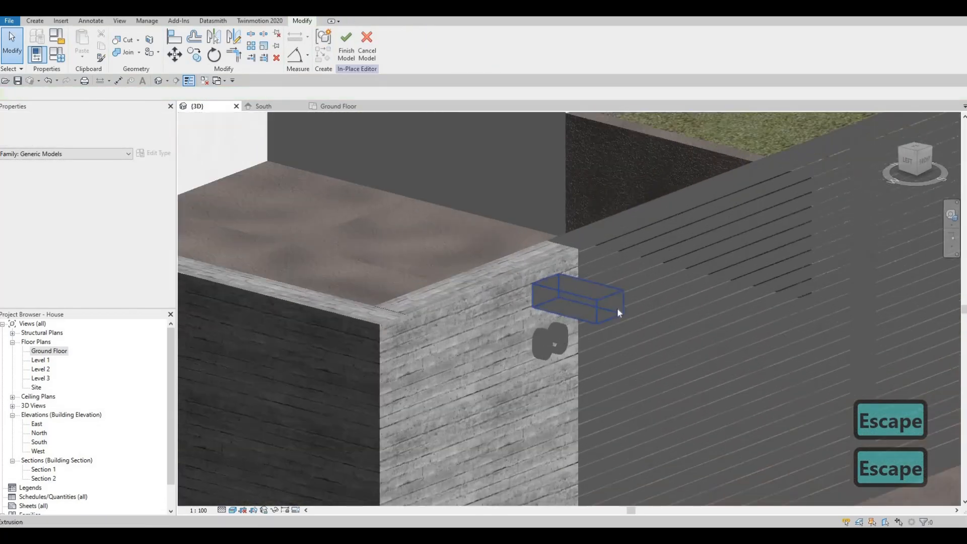
- Set the wall box's extrusion end to 50 and apply the Plastic material Laminate, Black
click(582, 297)
click(582, 298)
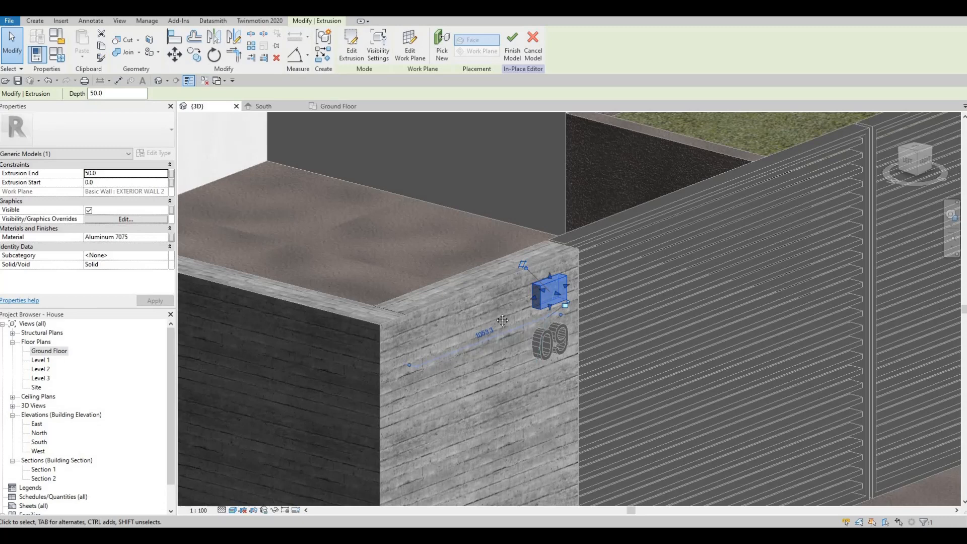
scroll(503, 320, down, 5)
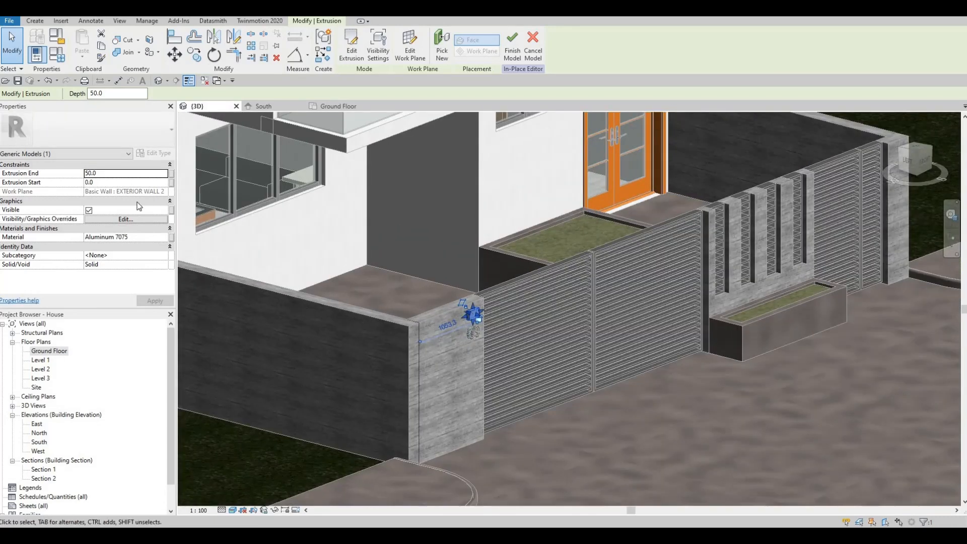
click(162, 239)
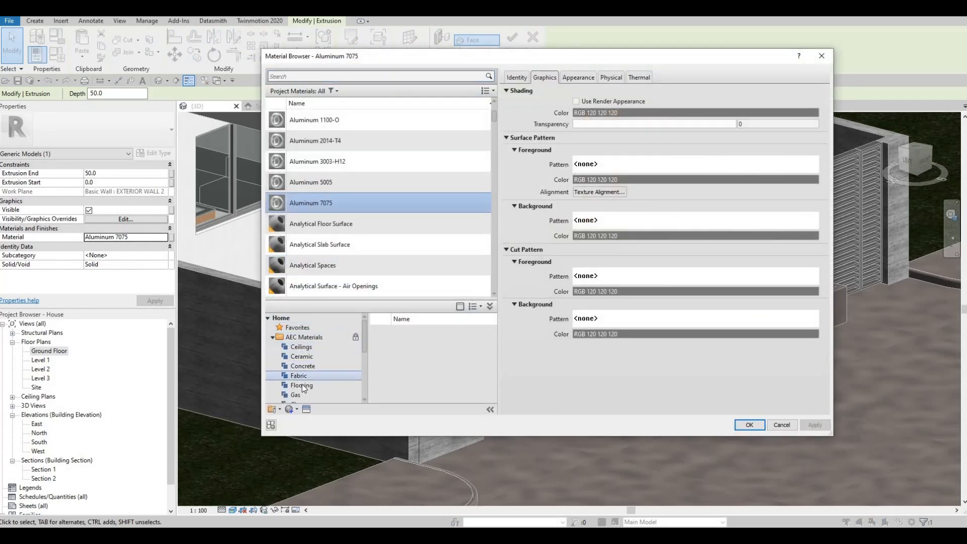
scroll(310, 385, down, 3)
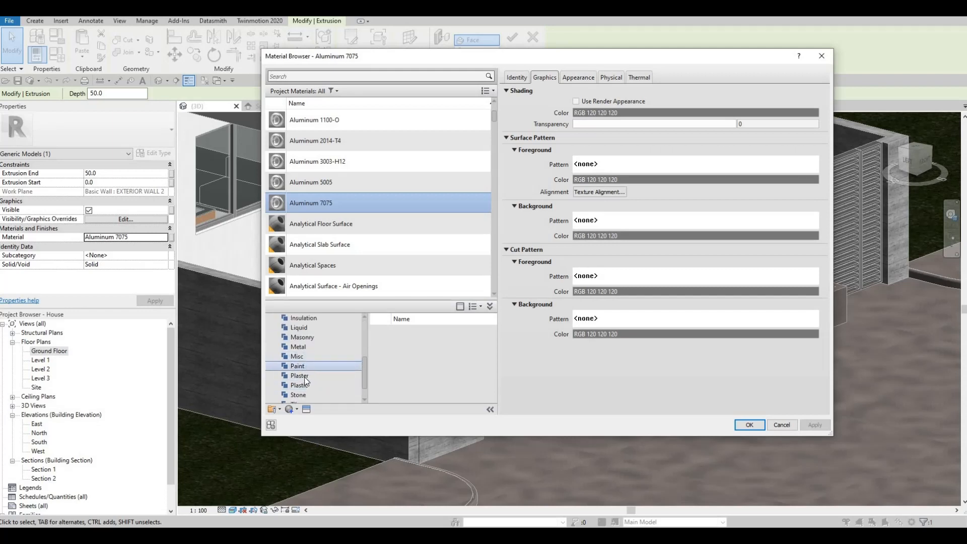
click(301, 385)
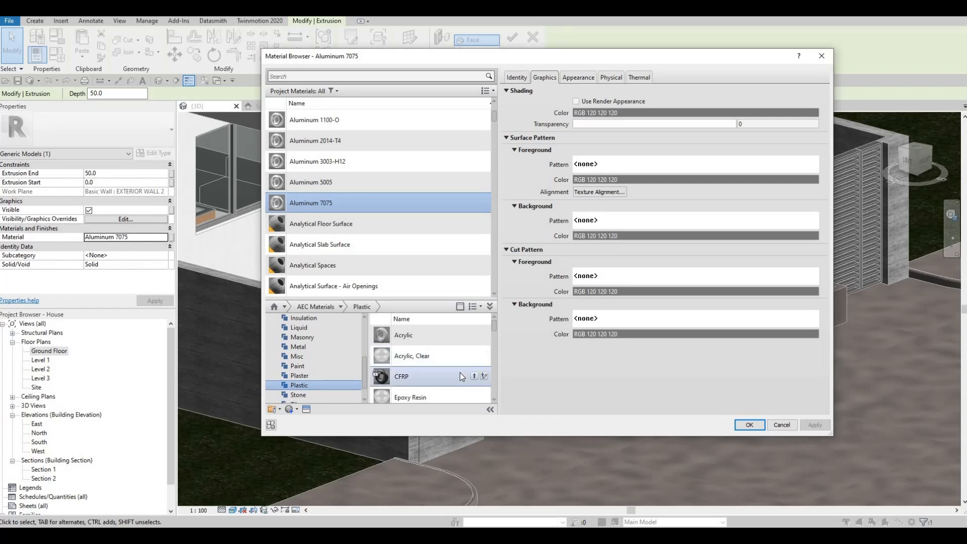
scroll(460, 372, down, 2)
click(474, 360)
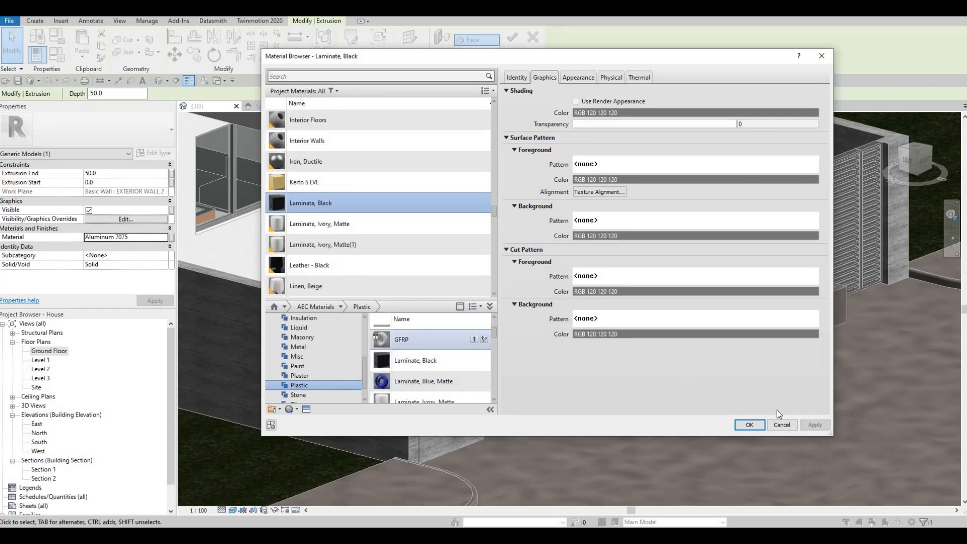
click(749, 425)
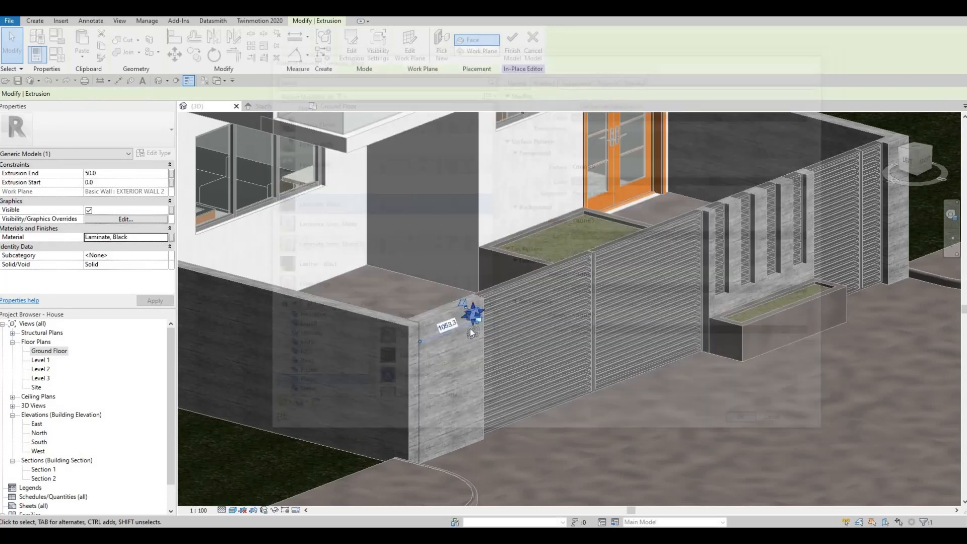
scroll(362, 313, up, 3)
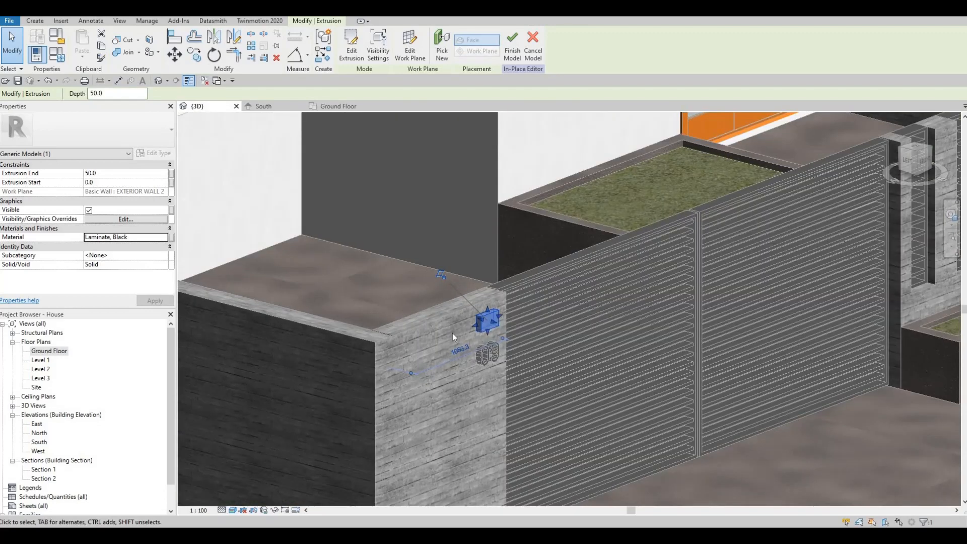
key(Escape)
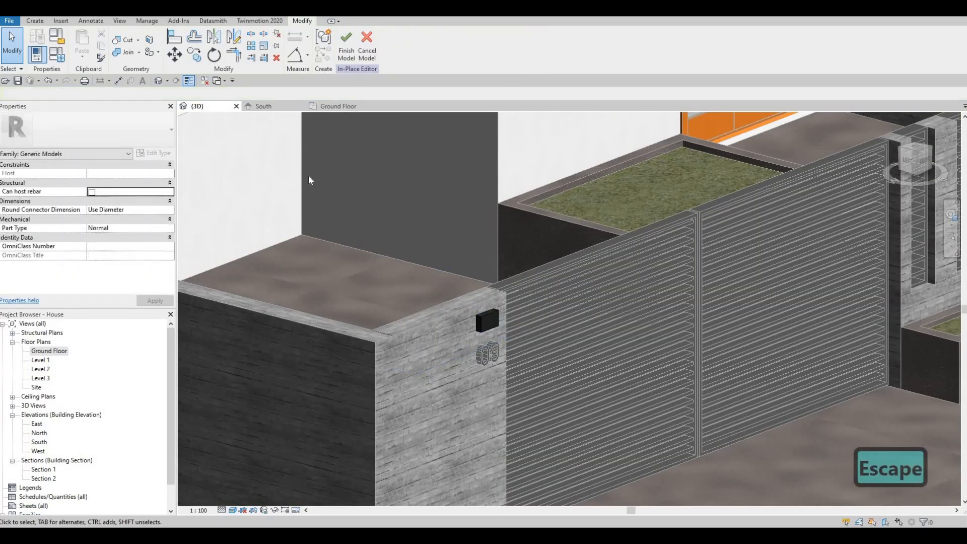
- Check the box in the South elevation, then return to the 3D view focused on it
click(273, 107)
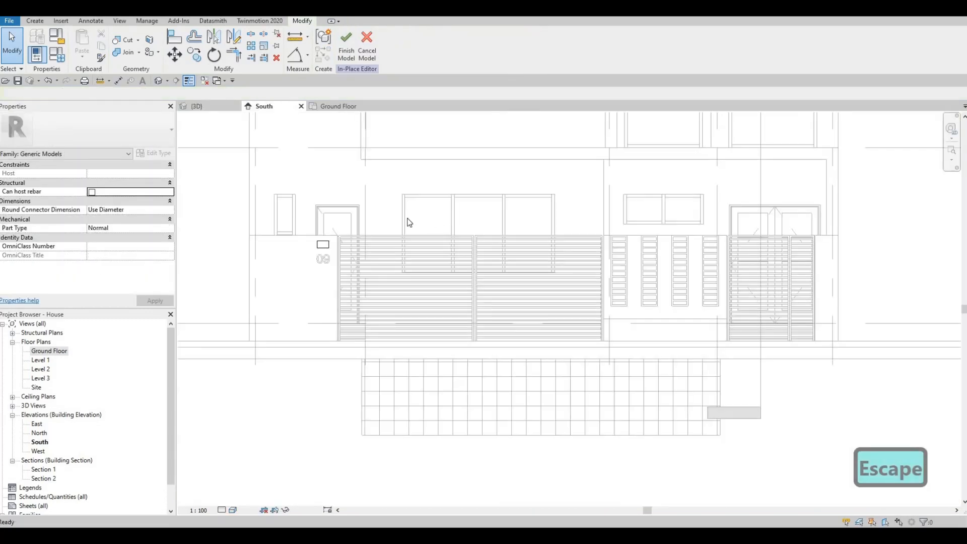
click(36, 22)
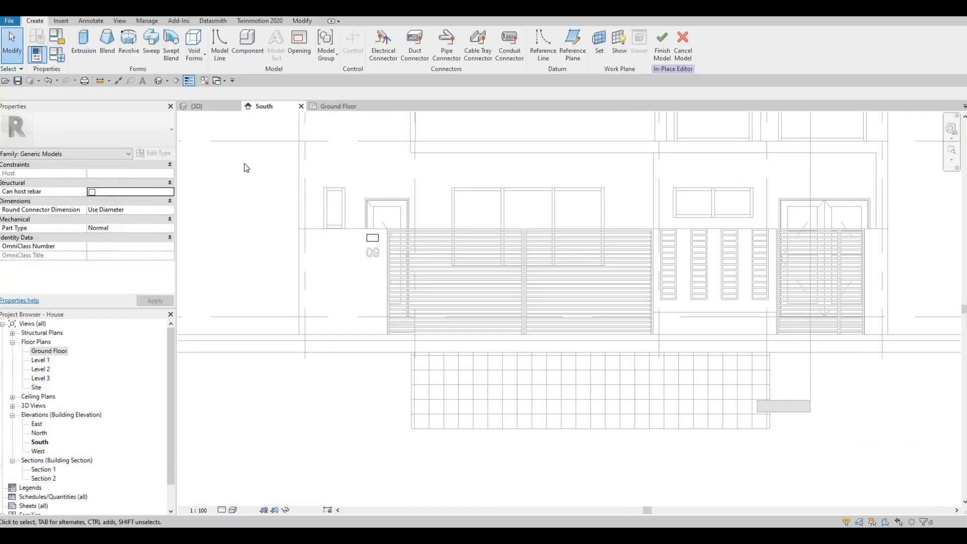
click(197, 106)
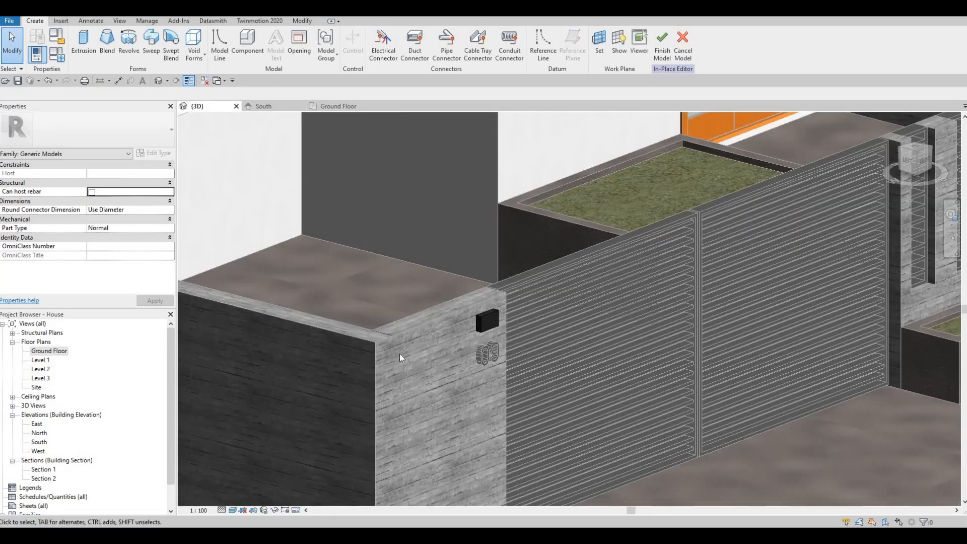
scroll(482, 256, down, 2)
shift+middle_drag(483, 256, 536, 273)
scroll(536, 273, up, 3)
scroll(565, 259, up, 2)
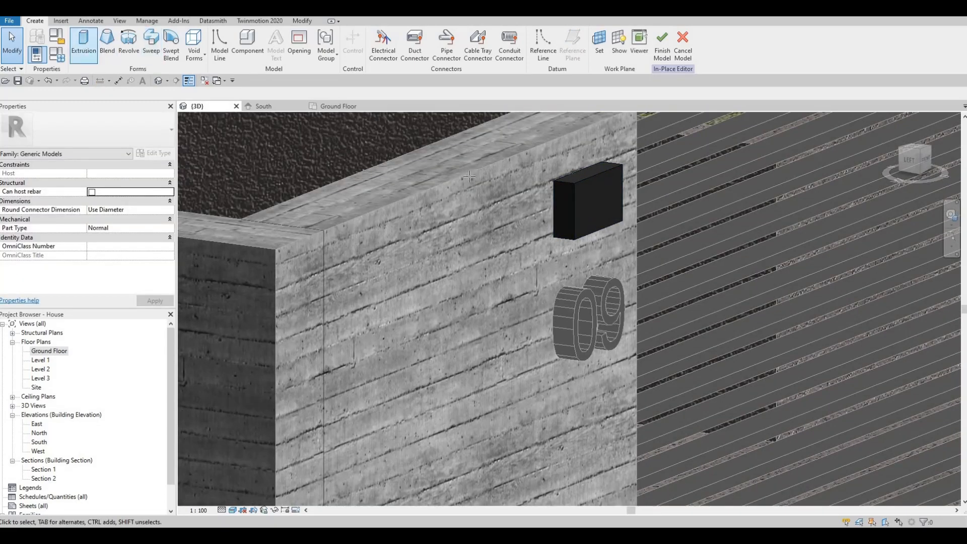
- Start a new extrusion with a face of the black box as its work plane
click(89, 49)
click(436, 43)
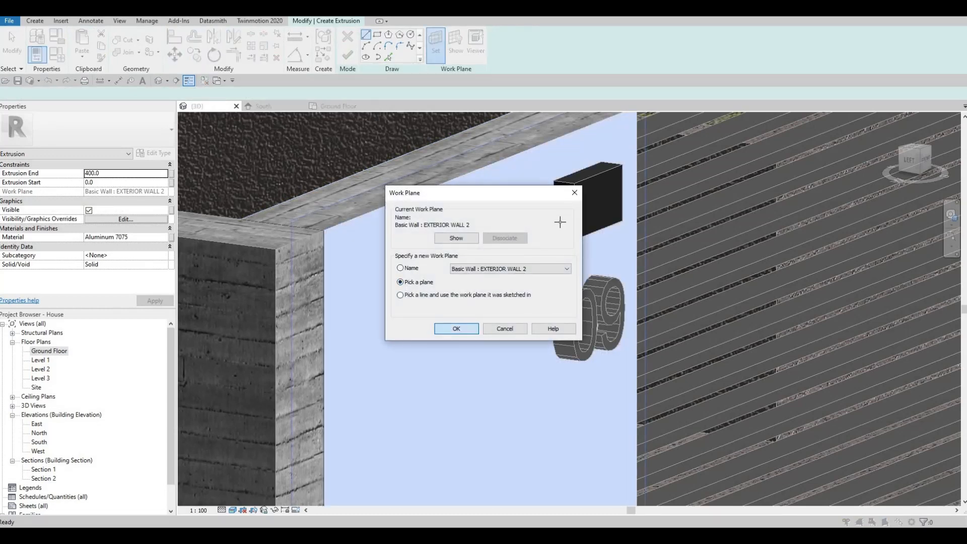
key(Return)
click(559, 221)
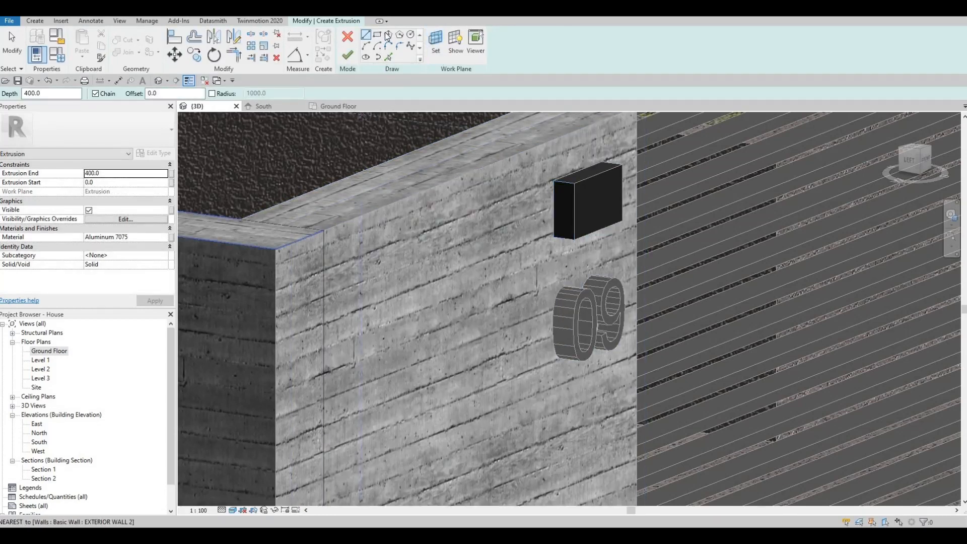
- Sketch a small rectangle below the black box and fillet one corner with a 45 radius arc
click(376, 34)
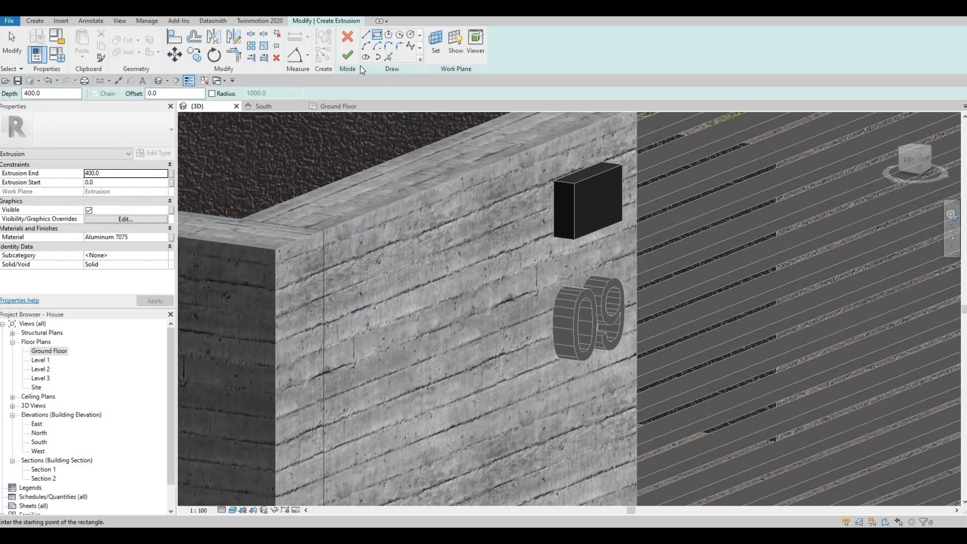
click(554, 241)
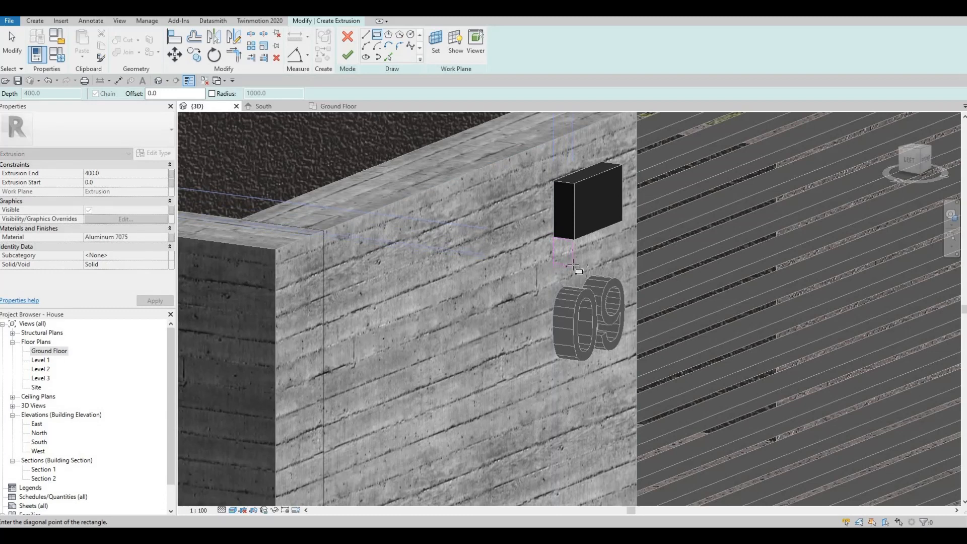
click(573, 261)
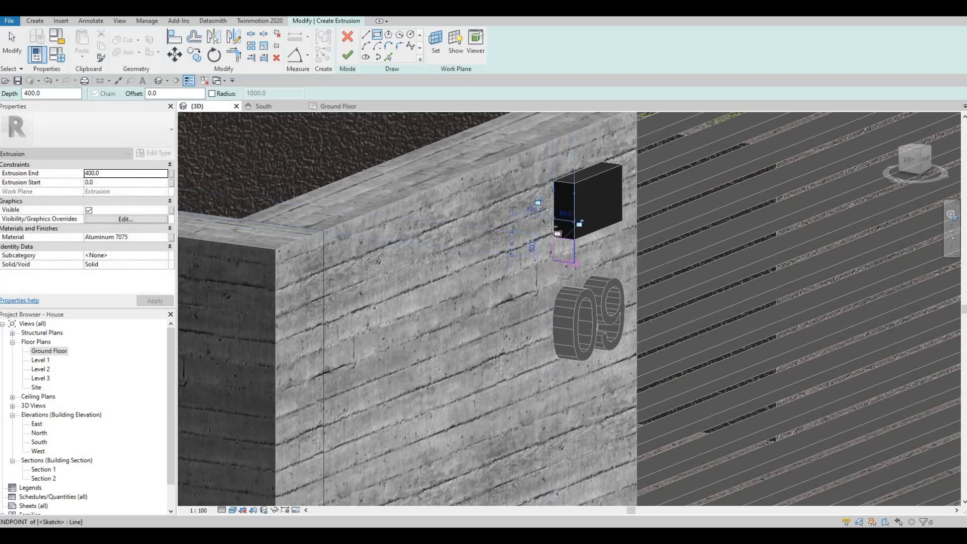
scroll(600, 212, up, 5)
key(Escape)
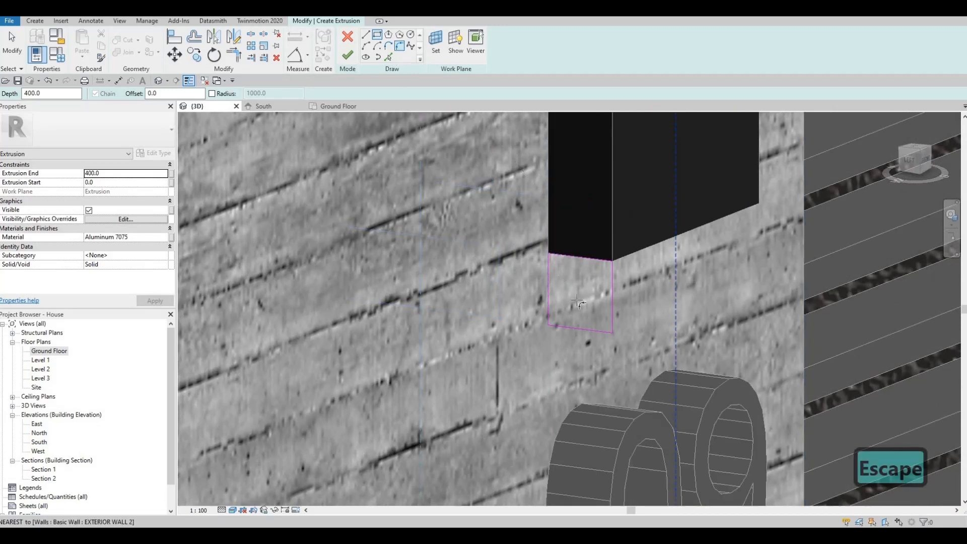
key(Escape)
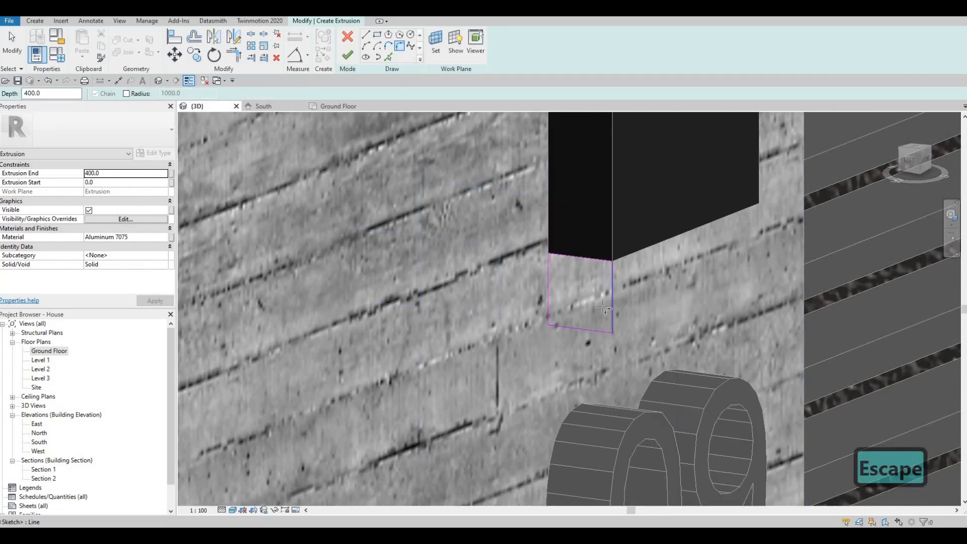
click(588, 329)
click(559, 298)
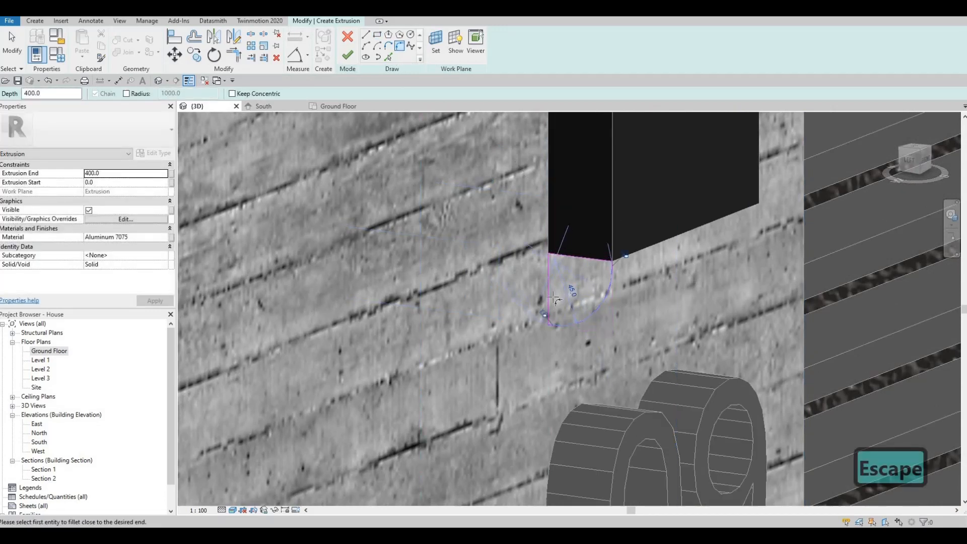
scroll(554, 299, down, 3)
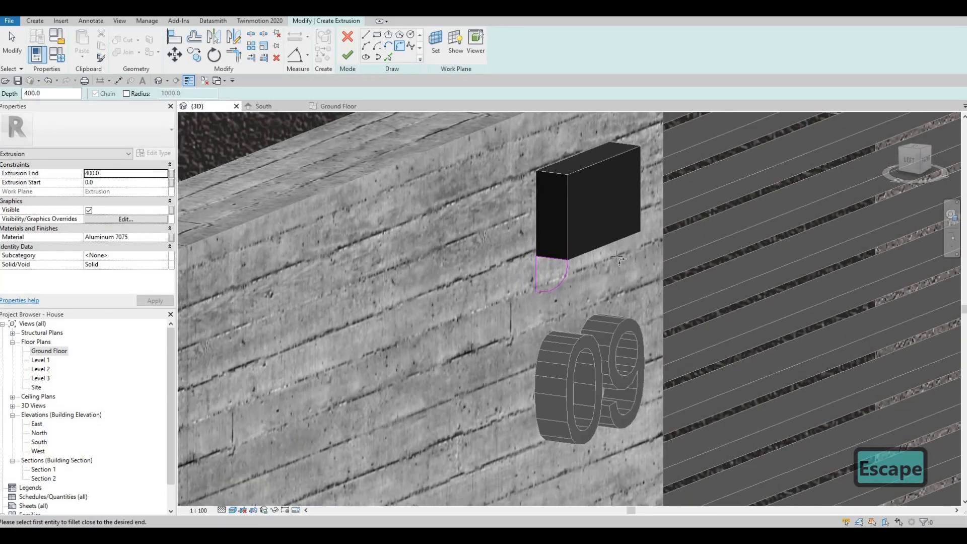
middle_drag(618, 259, 675, 217)
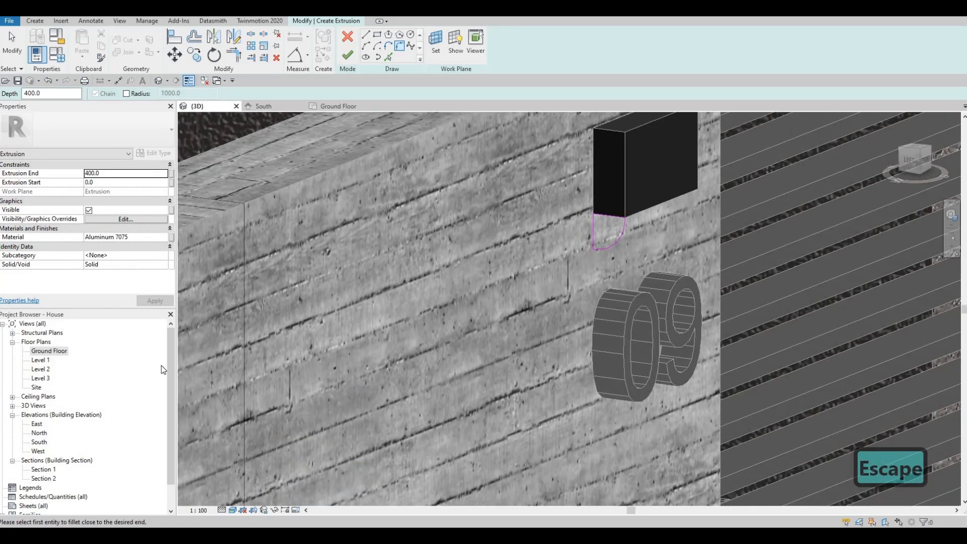
- Search the extrusion's Material Browser for a luminous light material, settling on the term 'LUMI'
click(164, 236)
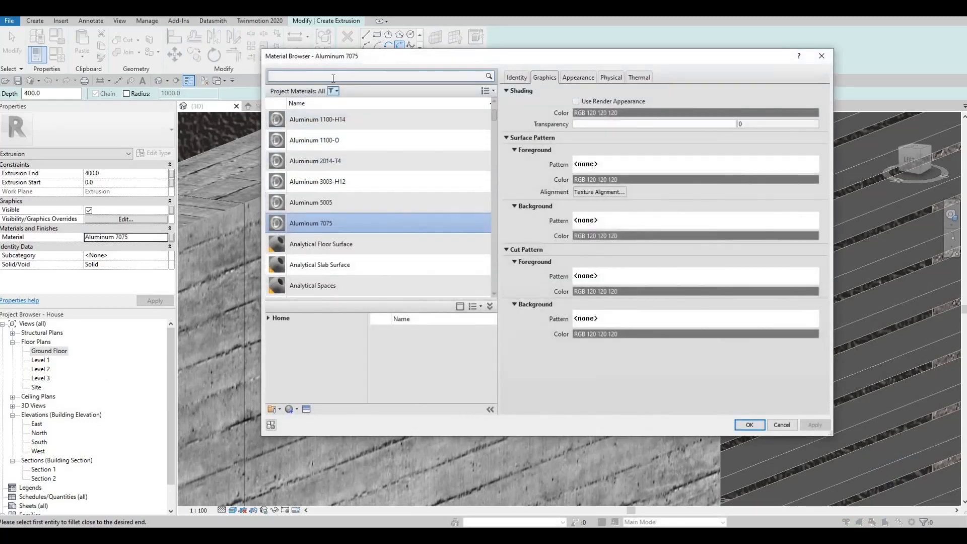
text(LUMI)
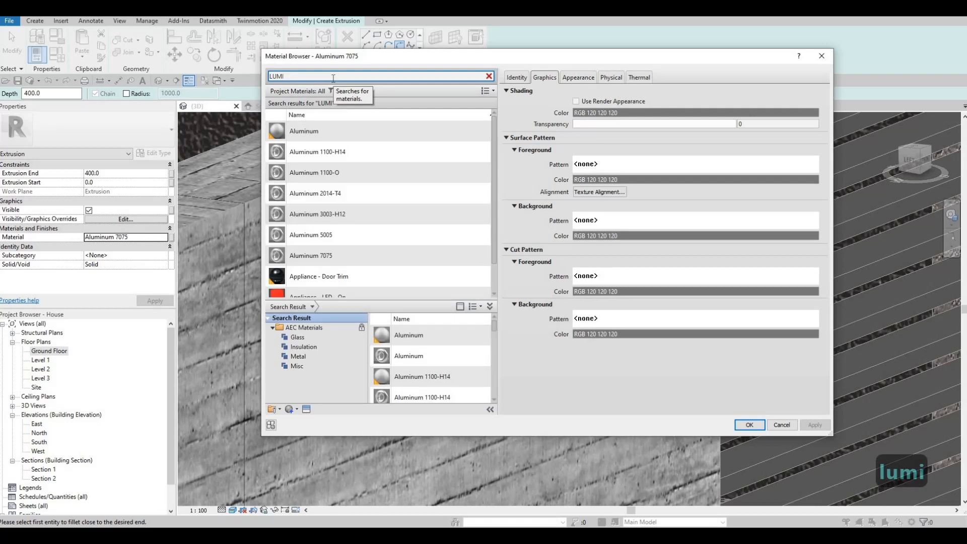
text(N)
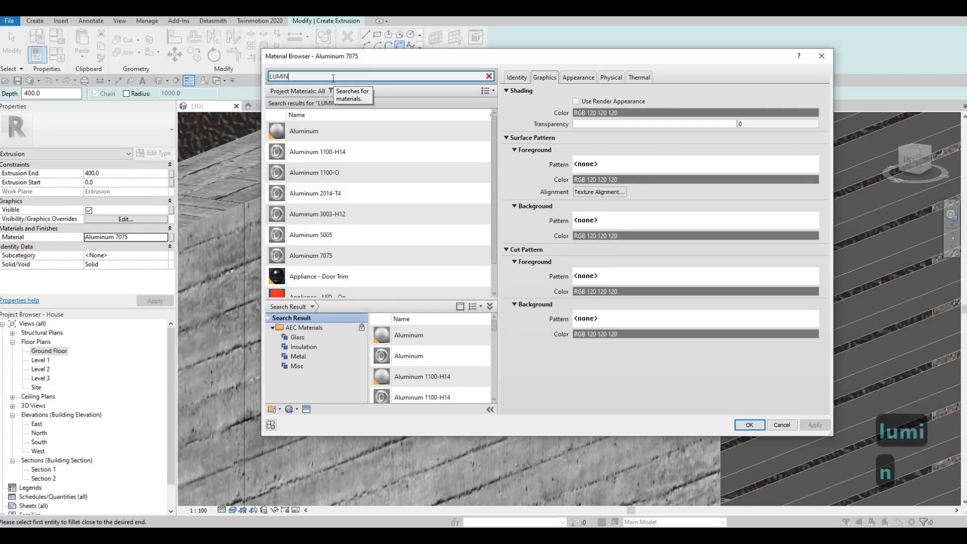
key(BackSpace)
key(BackSpace)
key(BackSpace)
key(BackSpace)
key(BackSpace)
key(BackSpace)
key(BackSpace)
key(BackSpace)
key(BackSpace)
key(BackSpace)
key(BackSpace)
key(BackSpace)
key(BackSpace)
key(BackSpace)
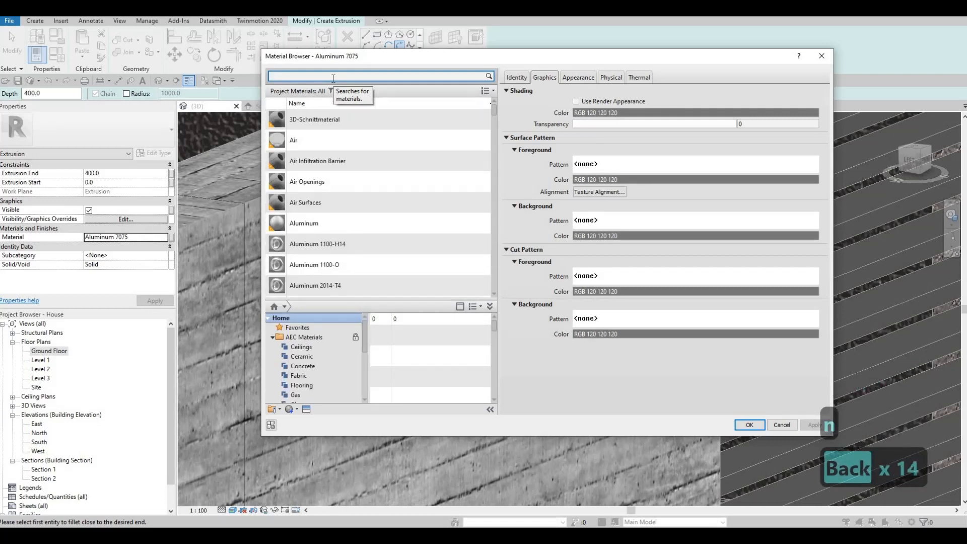
text(liught)
key(BackSpace)
key(BackSpace)
key(BackSpace)
key(BackSpace)
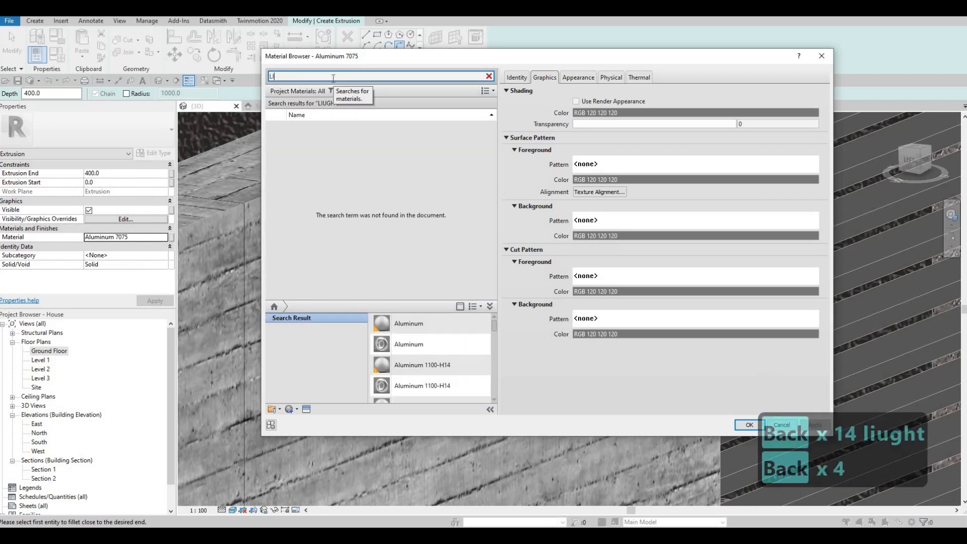
text(ght)
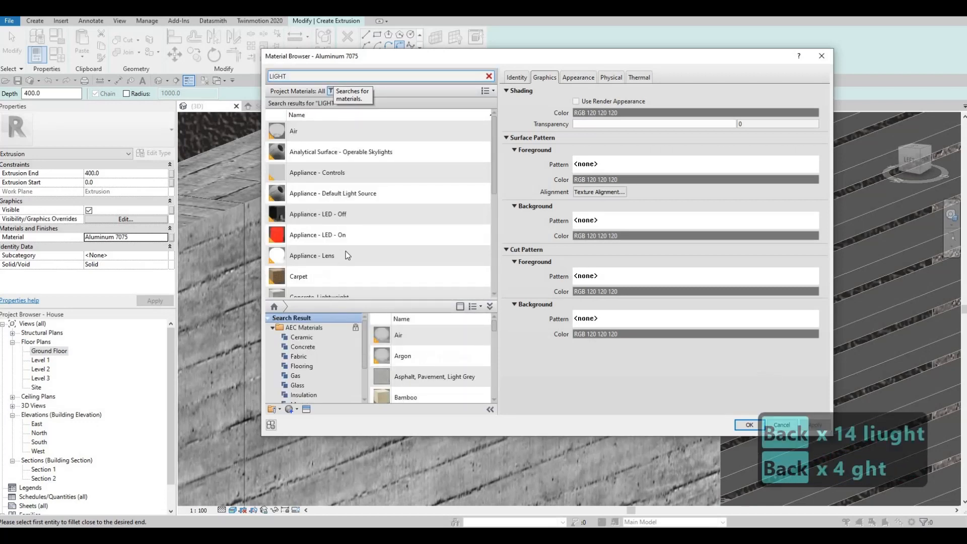
scroll(361, 249, down, 5)
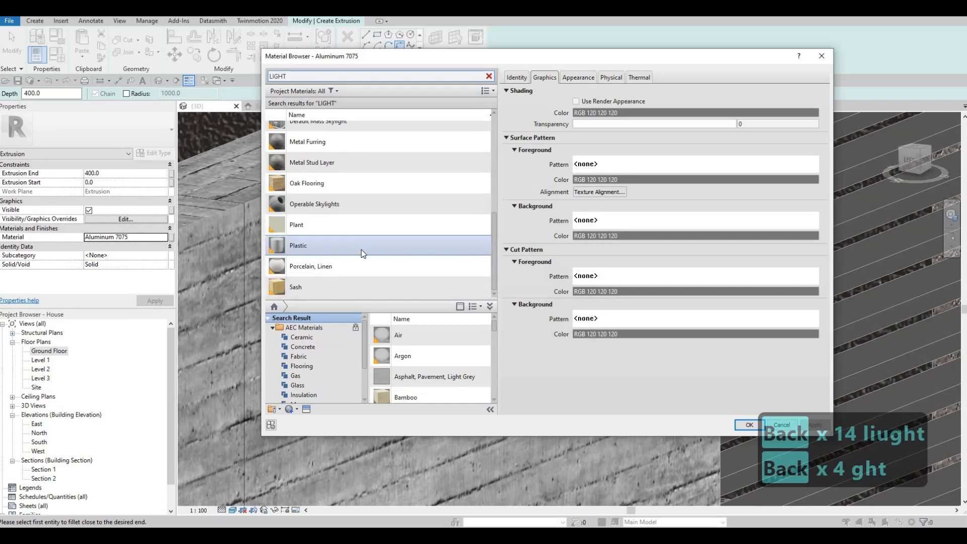
scroll(348, 265, up, 5)
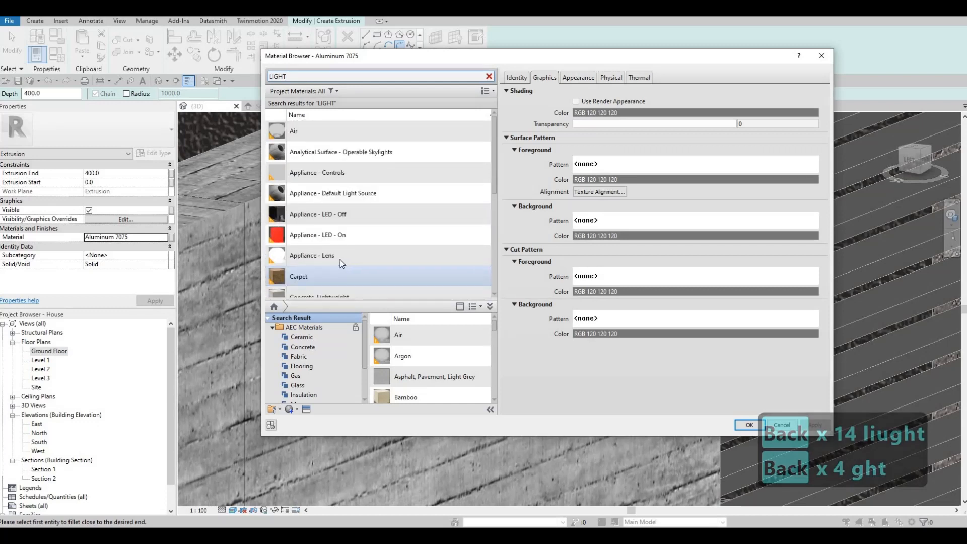
scroll(337, 259, down, 2)
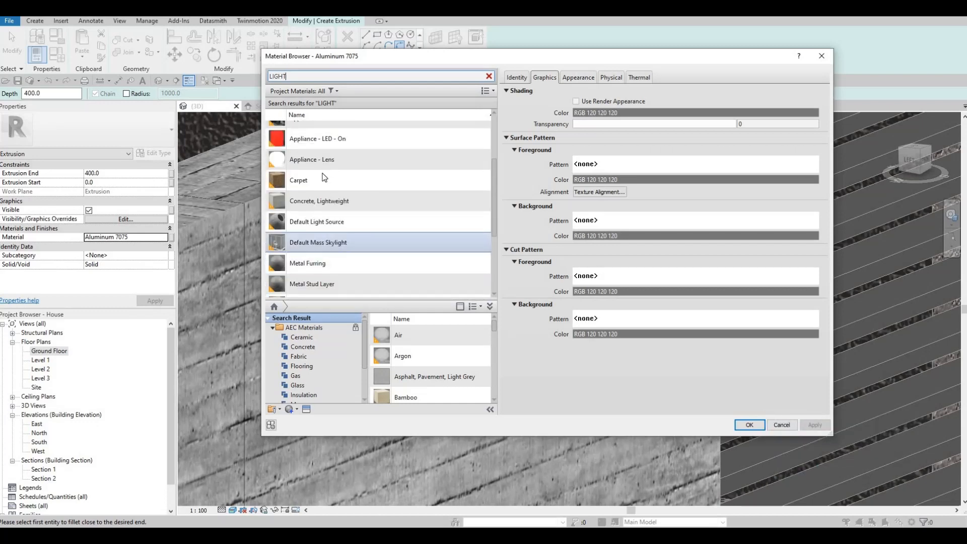
scroll(342, 102, up, 3)
drag(323, 76, 238, 74)
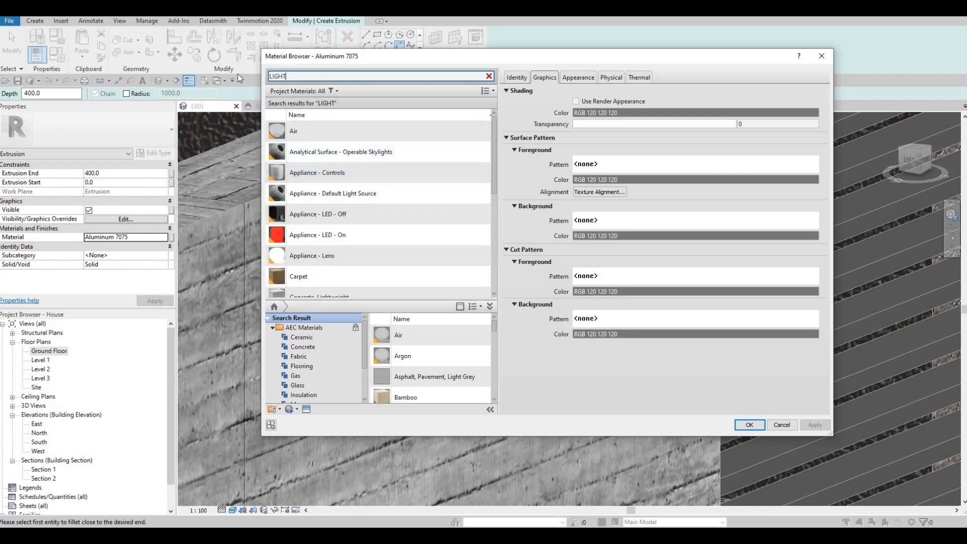
text(LUMN)
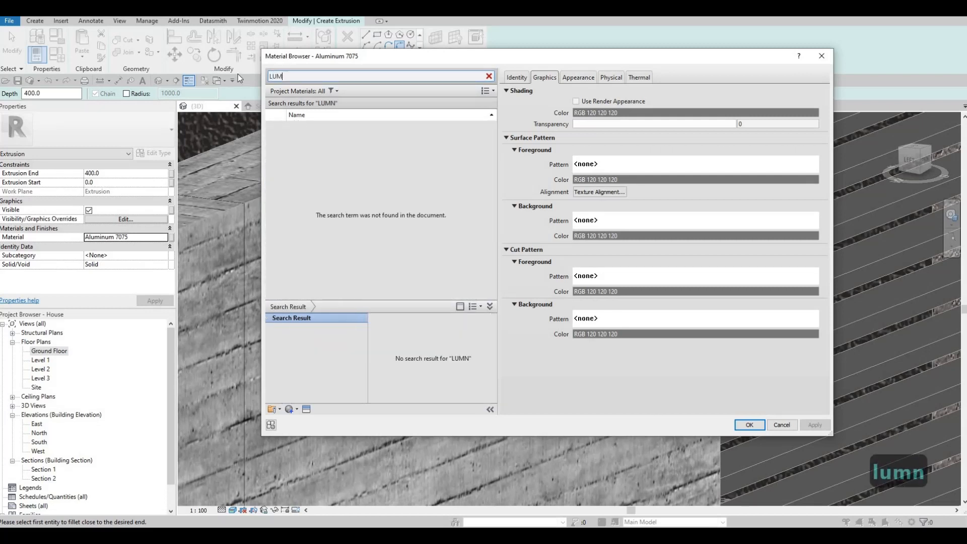
key(BackSpace)
text(ENS)
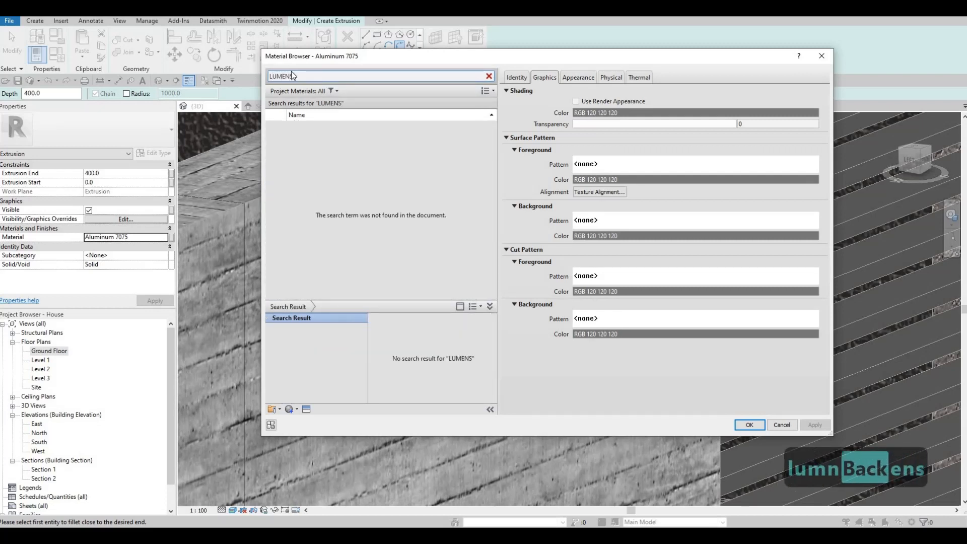
key(ctrl+a)
text(LUMI)
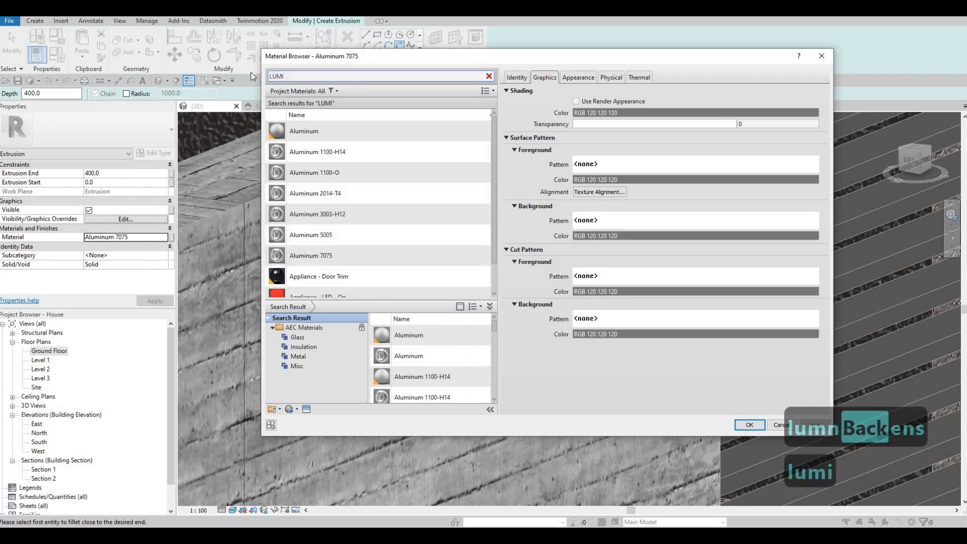
text(NA)
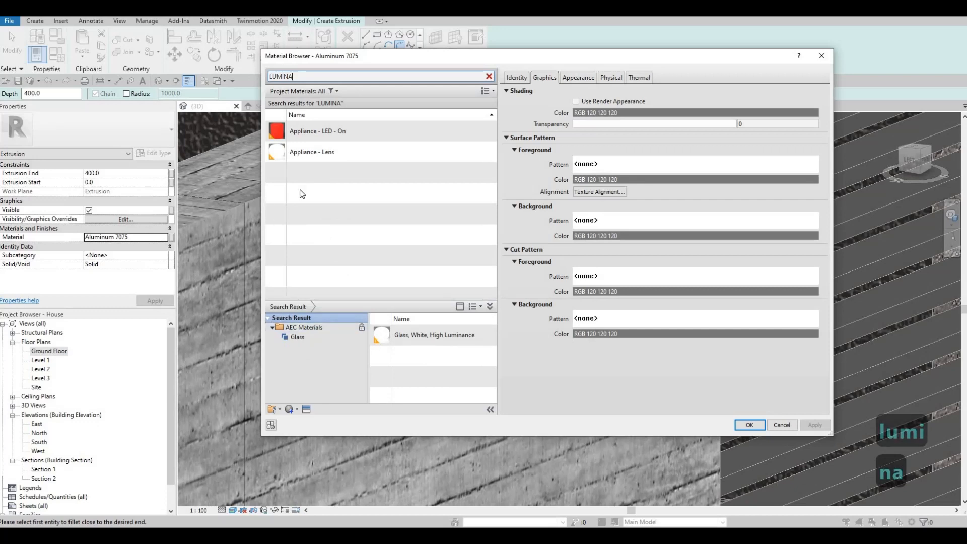
key(BackSpace)
key(BackSpace)
key(BackSpace)
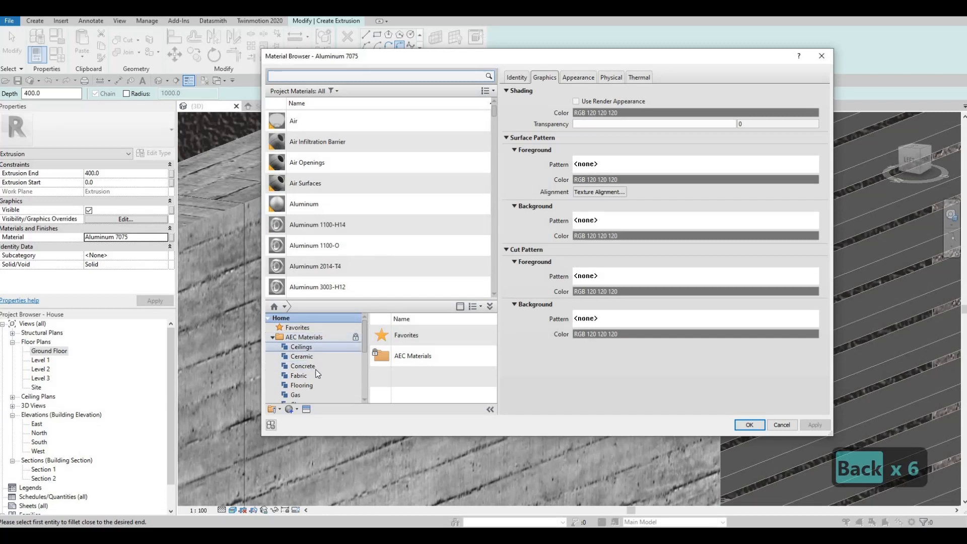
scroll(306, 381, down, 3)
scroll(302, 385, up, 1)
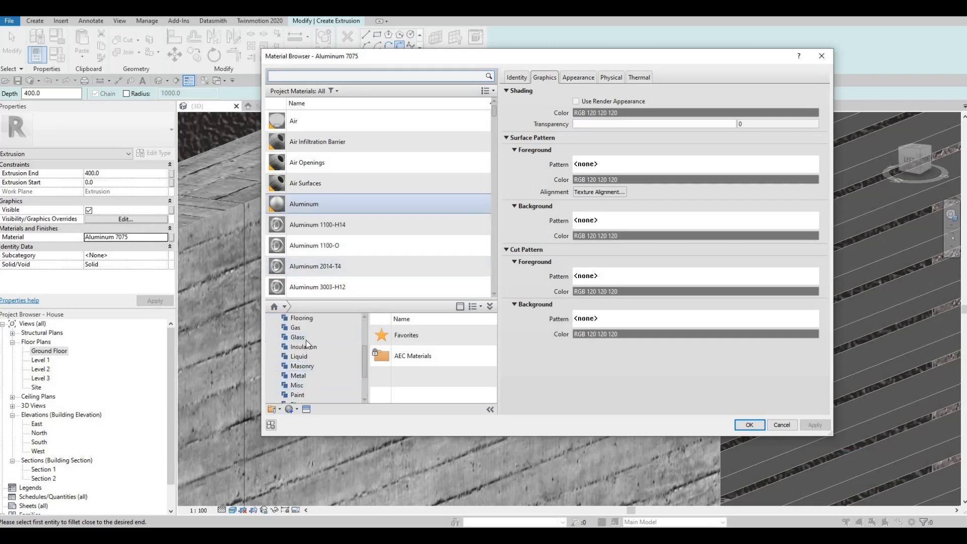
- Add Glass, White, High Luminance from the AEC Glass library and apply it
click(329, 338)
scroll(440, 360, down, 4)
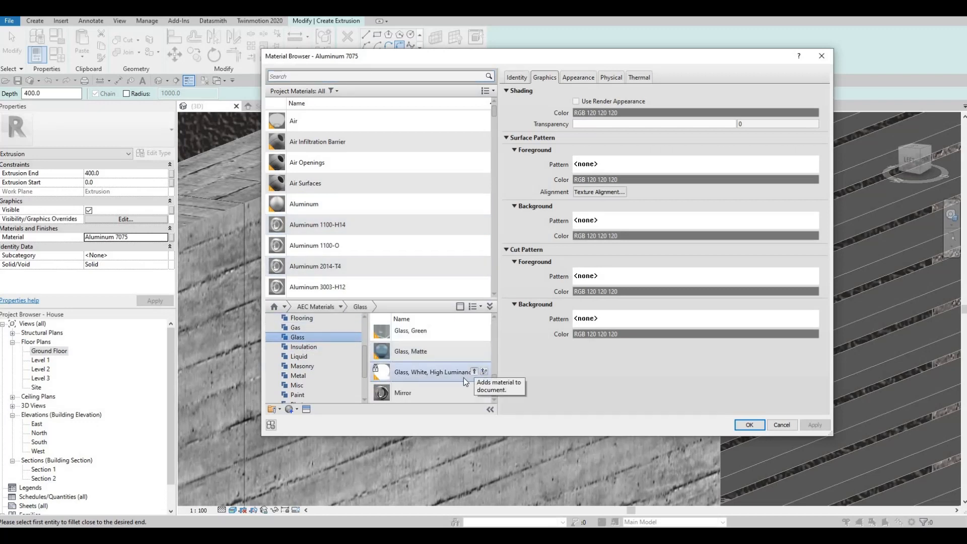
click(473, 371)
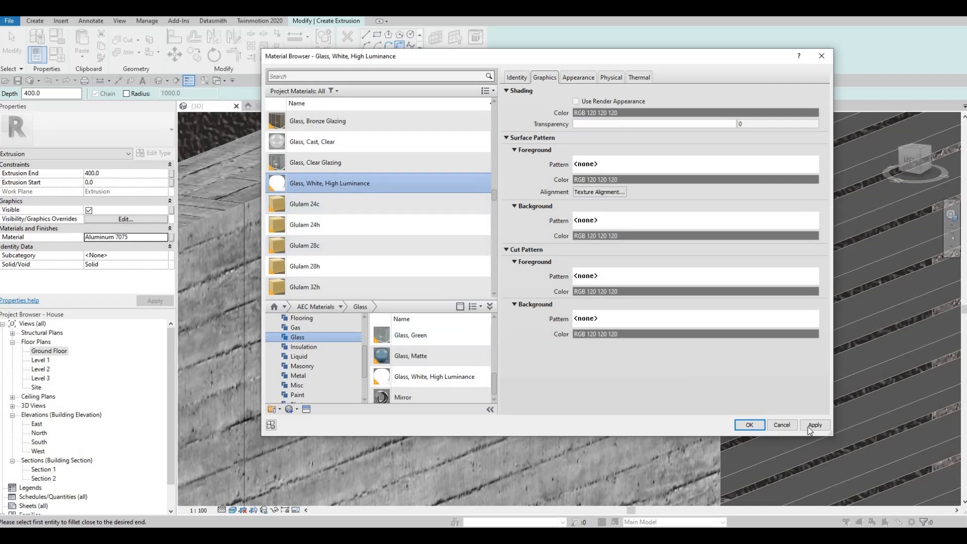
click(749, 424)
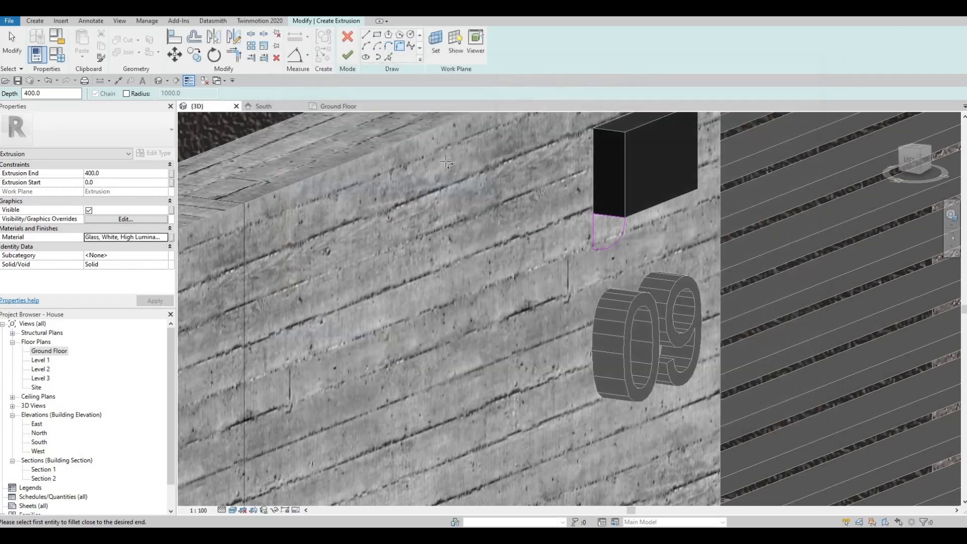
- Finish the glass lens extrusion, stretch it deeper into the wall, and finish the in-place model
click(347, 56)
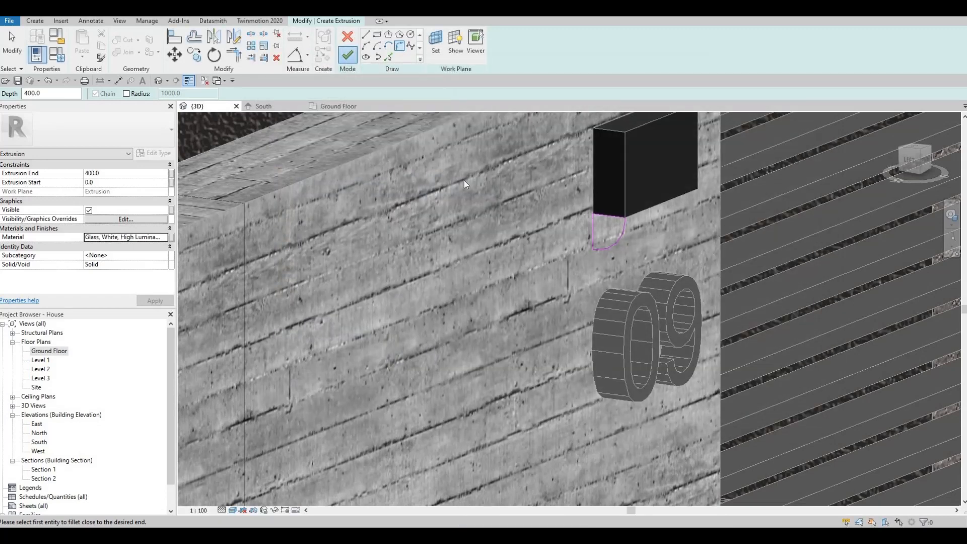
mouse_move(613, 237)
mouse_down()
mouse_move(691, 214)
mouse_move(548, 244)
mouse_move(613, 243)
mouse_up()
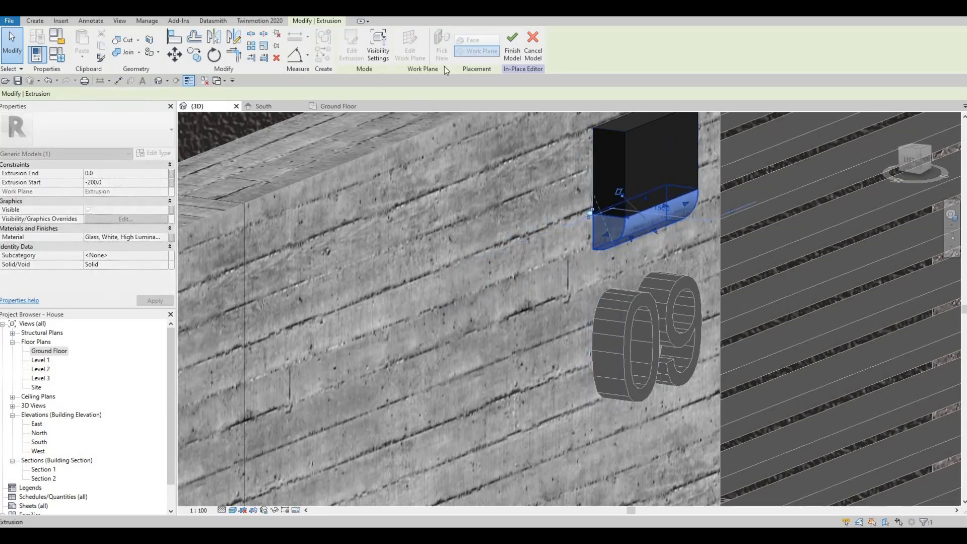
click(512, 44)
scroll(569, 251, down, 2)
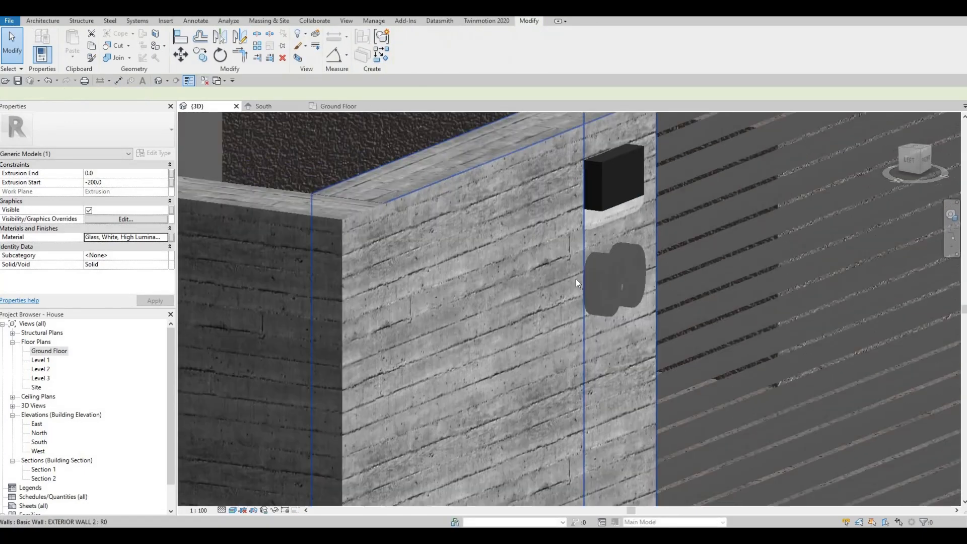
key(Escape)
- Orbit the 3D view across the front boundary wall, then open the South elevation
scroll(554, 280, down, 2)
mouse_move(540, 282)
shift+middle_down()
mouse_move(388, 305)
mouse_move(579, 284)
mouse_move(529, 285)
shift+middle_up()
scroll(467, 291, down, 2)
scroll(528, 283, down, 4)
middle_drag(568, 283, 500, 277)
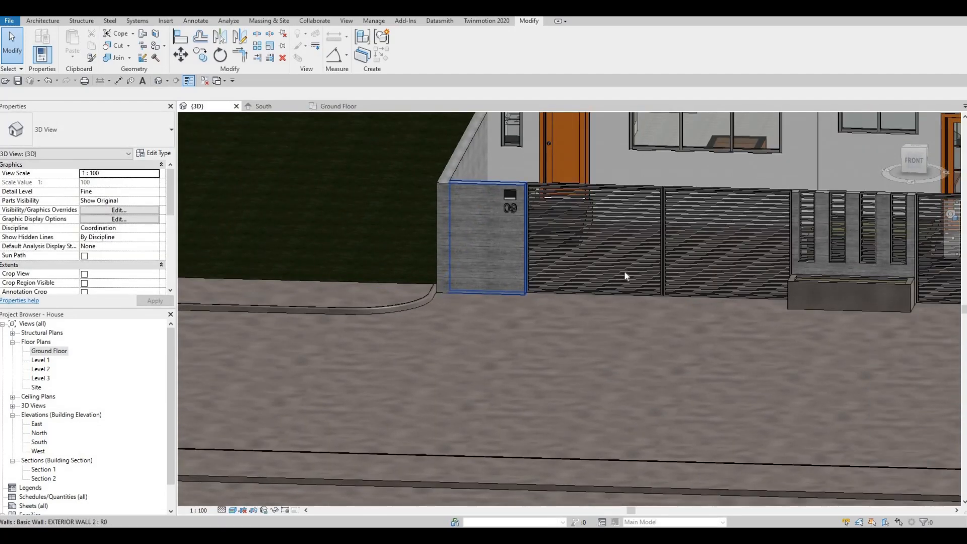
shift+middle_drag(626, 275, 521, 261)
middle_drag(792, 230, 657, 223)
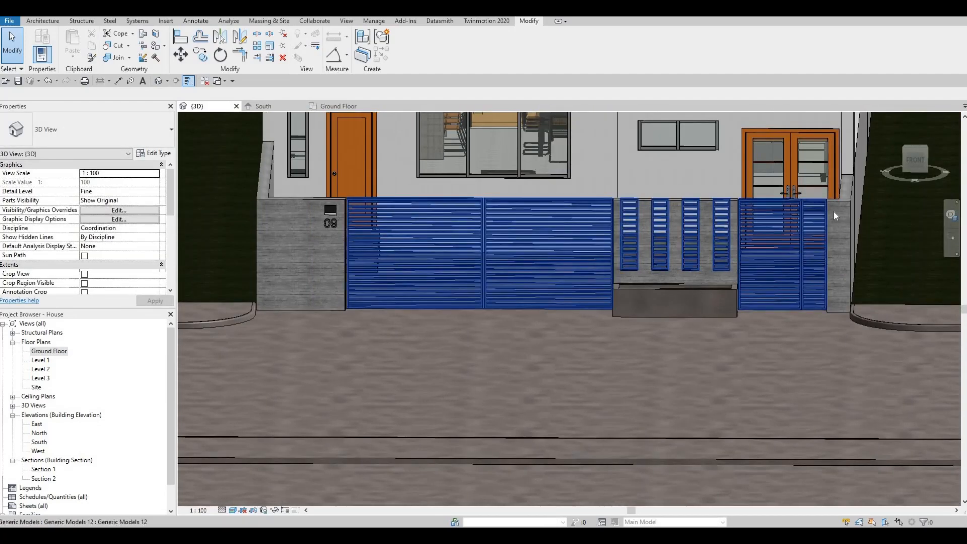
click(263, 106)
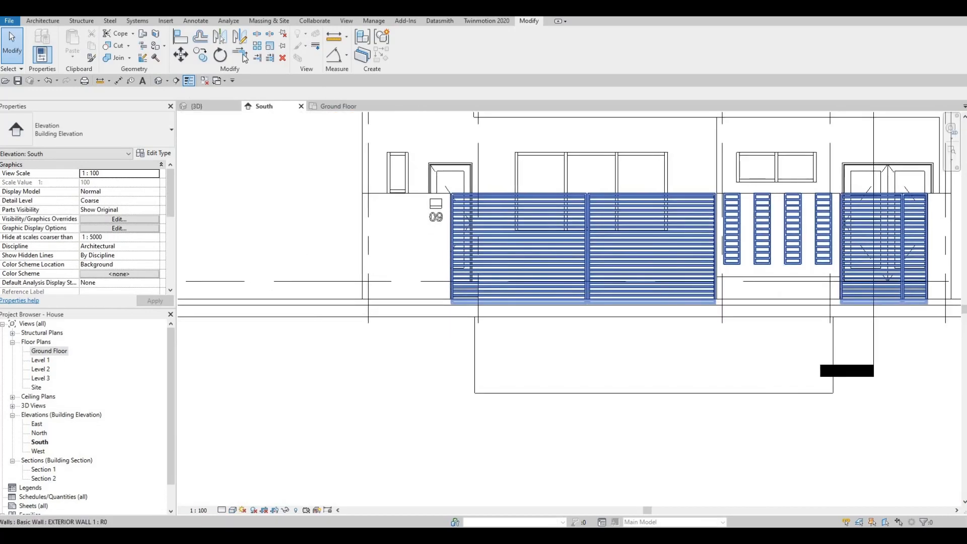
- Edit the 09 pillar's generic model in place and move the light box further left
double_click(435, 207)
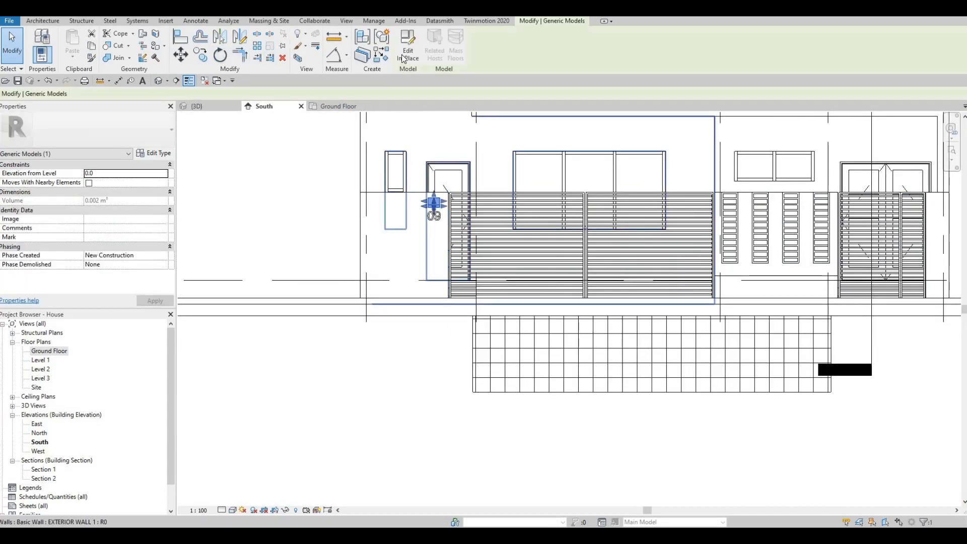
scroll(448, 196, up, 5)
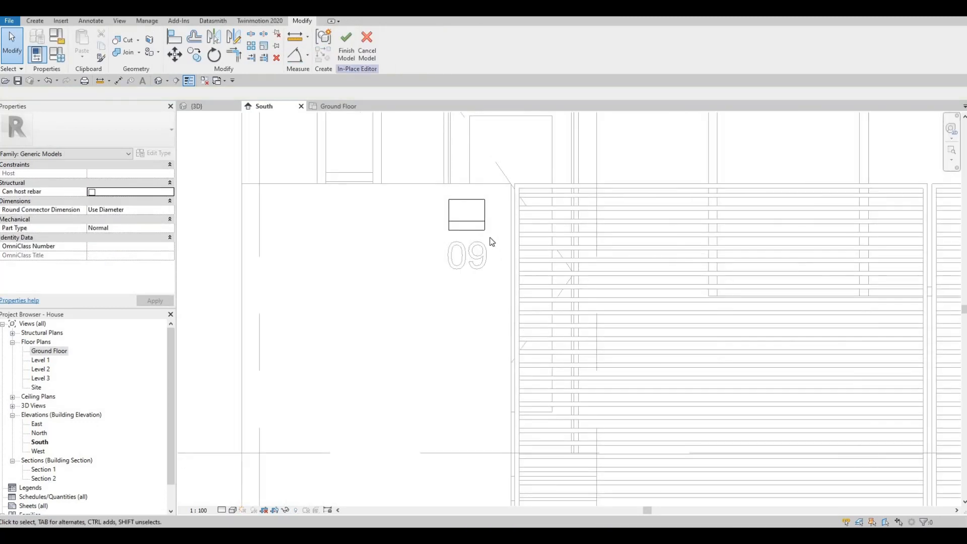
click(452, 212)
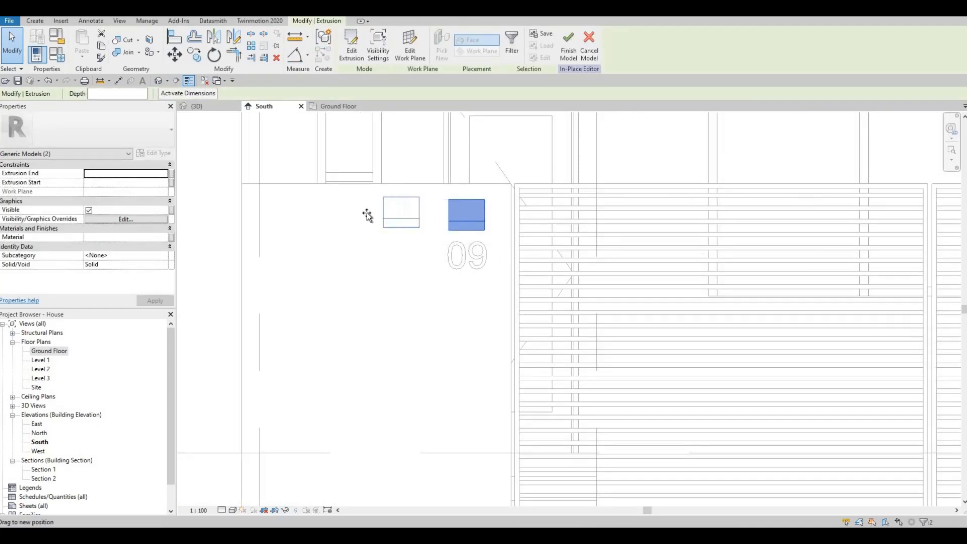
drag(367, 215, 361, 209)
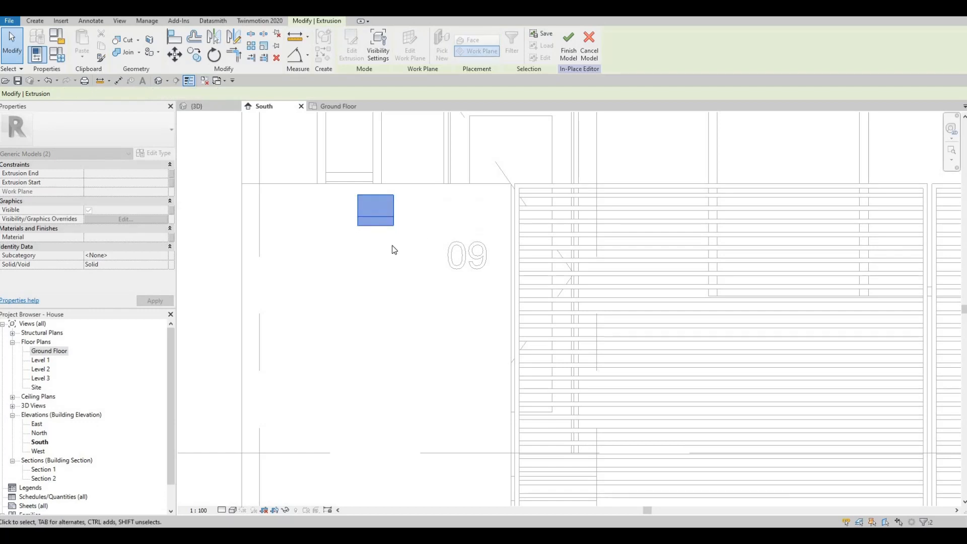
middle_drag(450, 304, 395, 283)
scroll(391, 281, down, 2)
key(Escape)
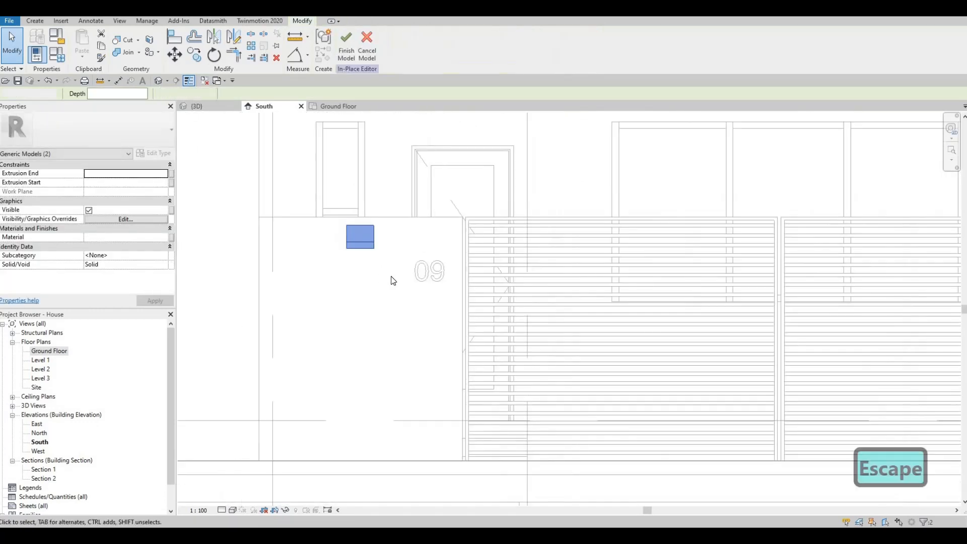
- Copy the light box with CO onto the right-hand gate pillar and finish the in-place model
drag(391, 279, 382, 268)
key(c)
key(o)
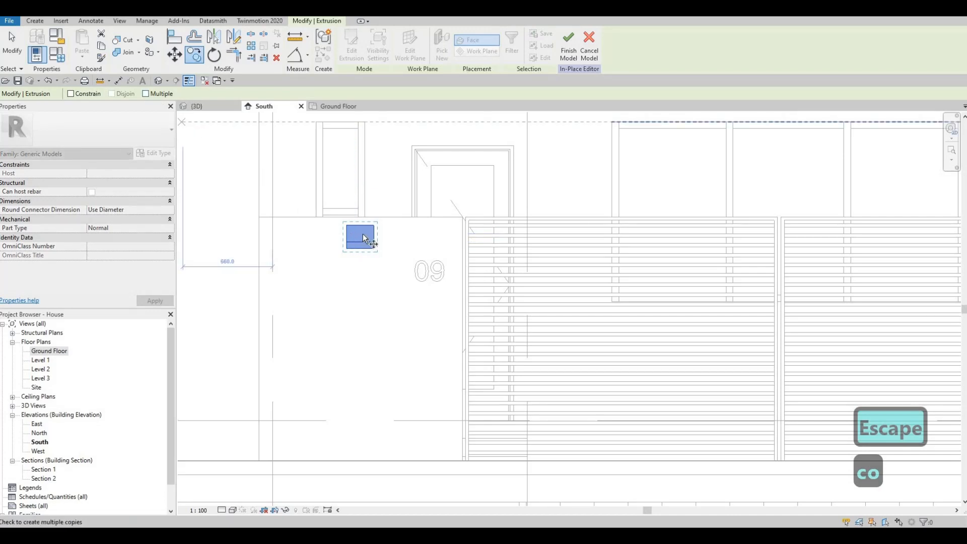
click(359, 235)
scroll(438, 232, down, 2)
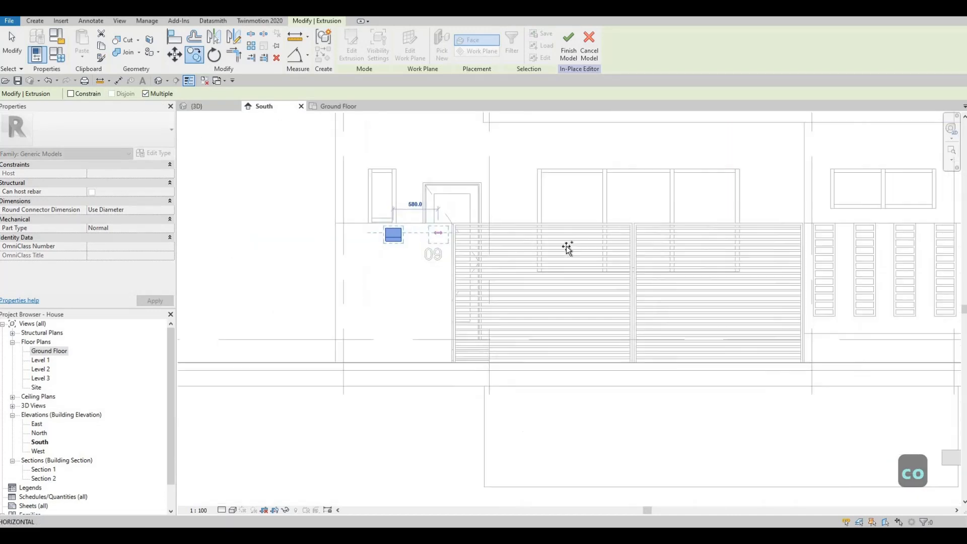
middle_drag(695, 244, 514, 233)
middle_drag(678, 227, 550, 216)
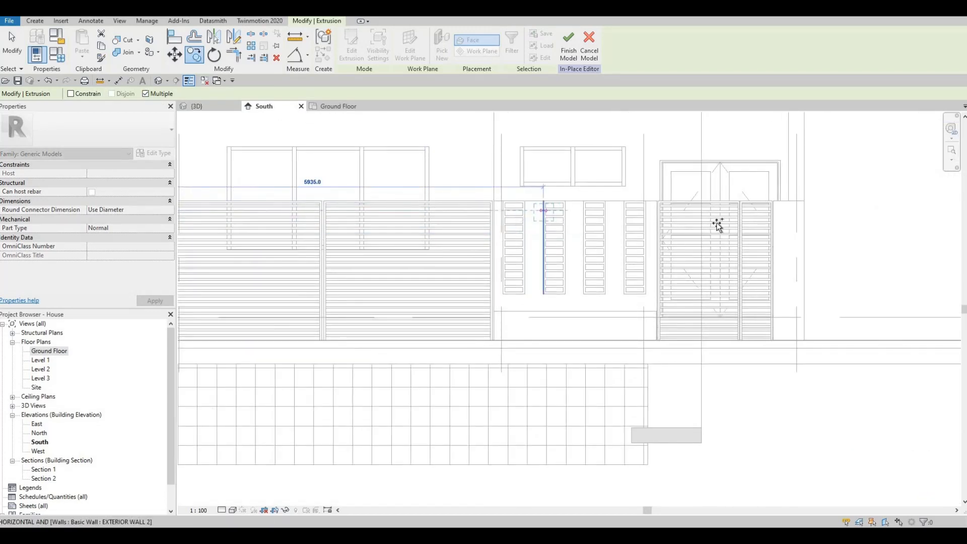
scroll(792, 214, up, 2)
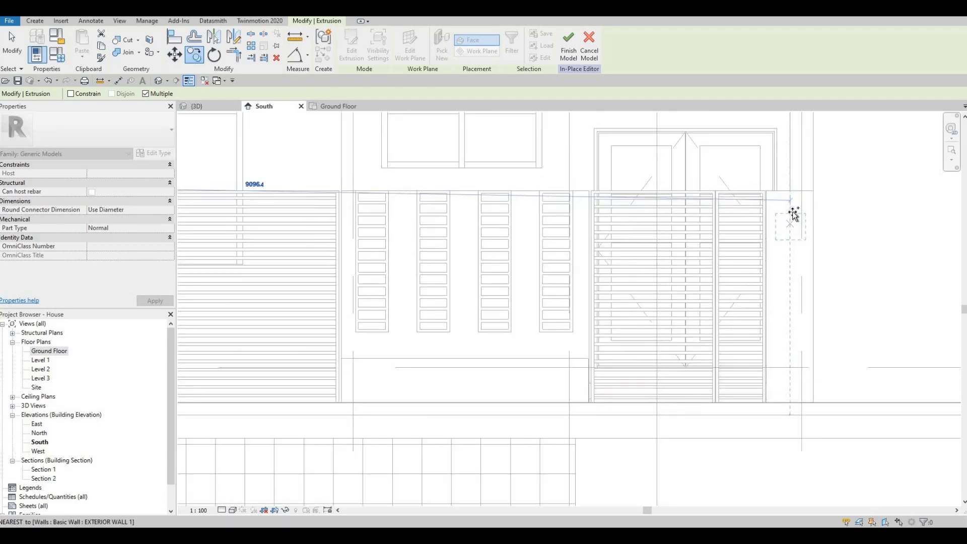
click(773, 218)
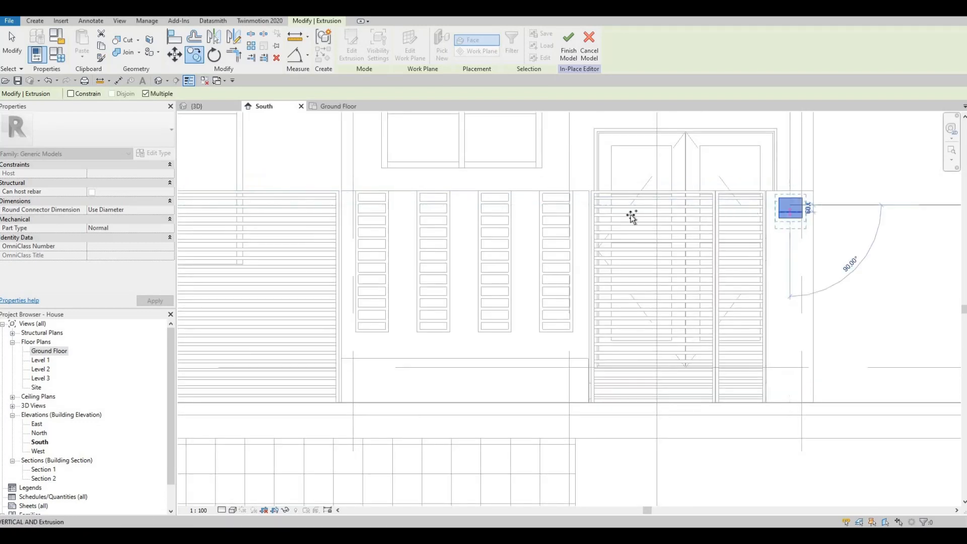
scroll(626, 252, down, 3)
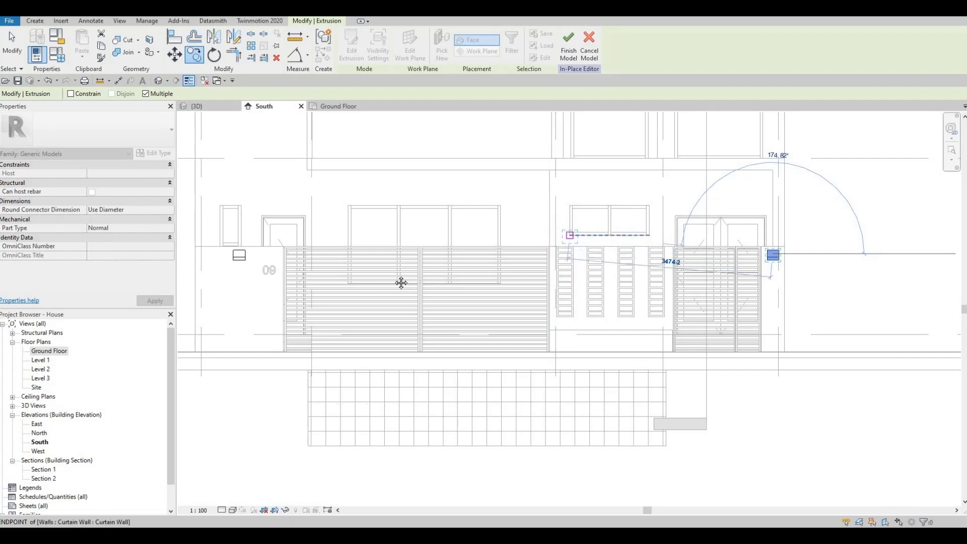
key(Escape)
key(Escape)
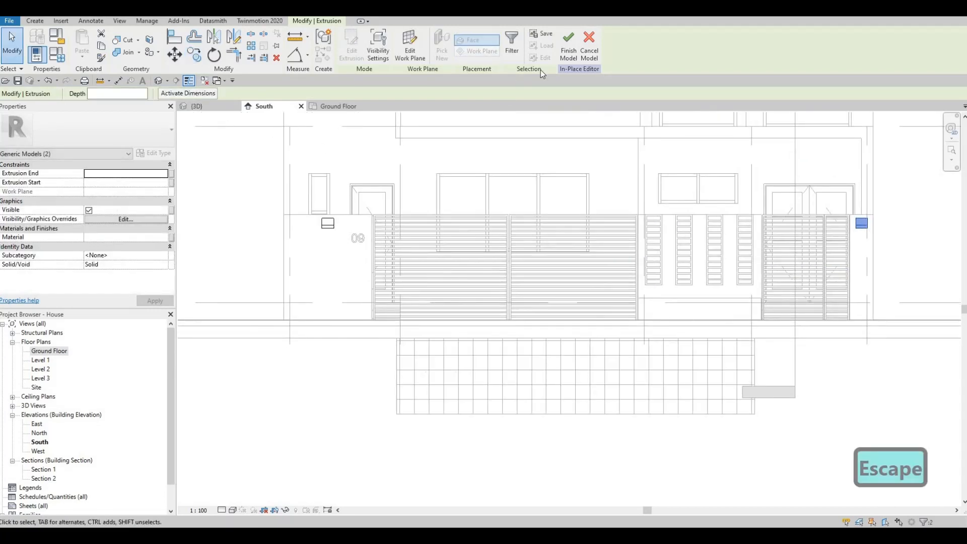
click(568, 46)
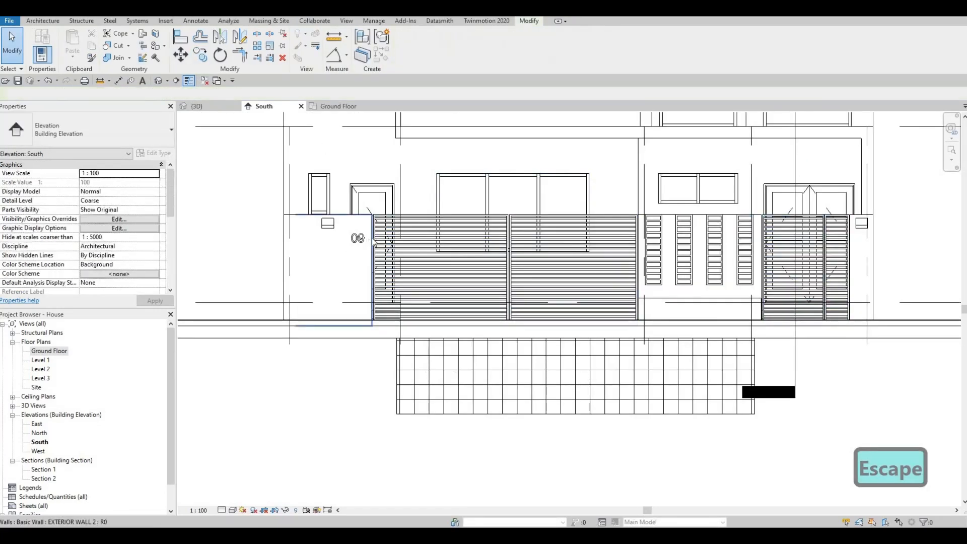
- Try shifting the 09 house number left, then cancel the move
scroll(370, 232, up, 4)
key(Escape)
drag(370, 231, 310, 234)
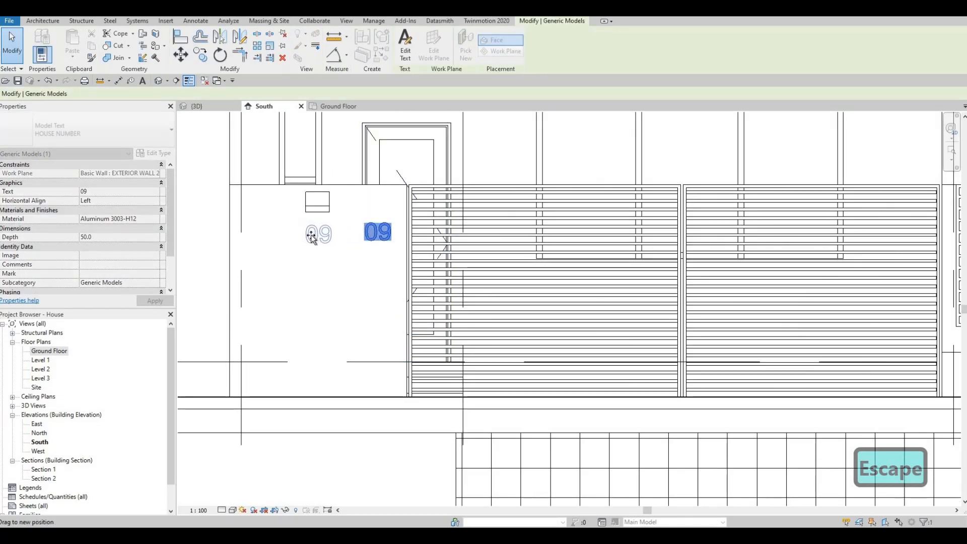
key(Escape)
scroll(514, 272, down, 4)
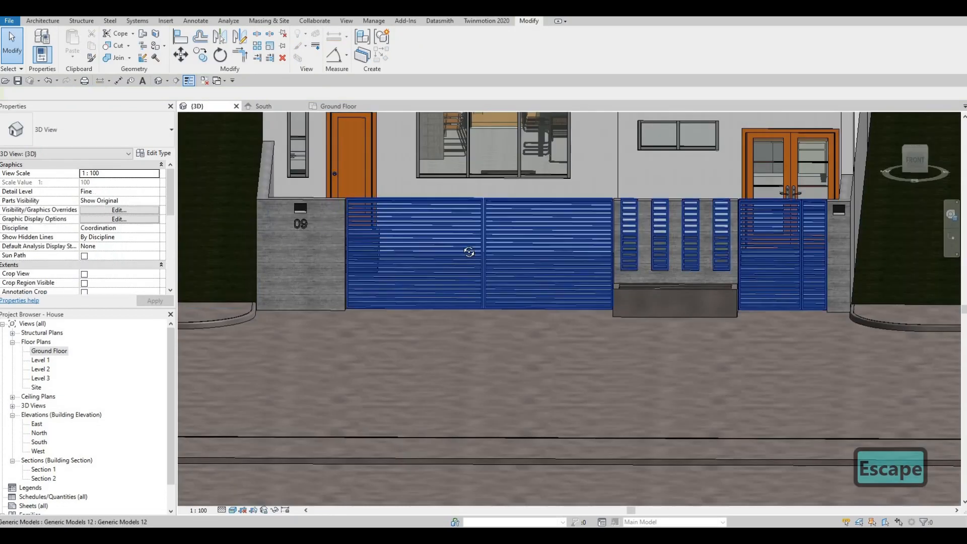
- Switch to the 3D view and orbit around the gate, pillars and 09 light boxes
shift+middle_drag(468, 248, 610, 245)
middle_drag(610, 245, 482, 353)
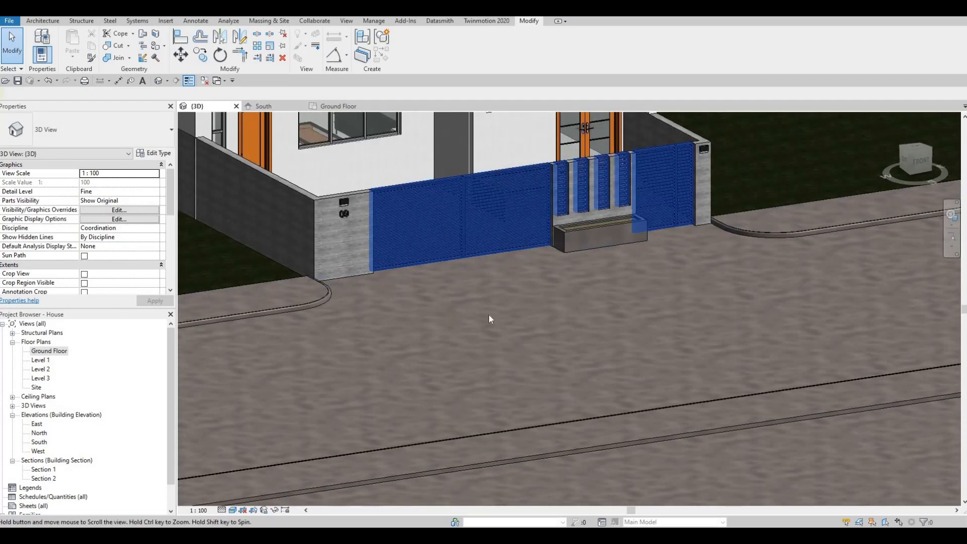
middle_drag(489, 315, 507, 355)
middle_drag(491, 285, 504, 306)
scroll(503, 330, down, 1)
scroll(458, 301, up, 1)
middle_drag(423, 371, 463, 282)
scroll(437, 300, up, 5)
scroll(466, 284, down, 4)
middle_drag(587, 311, 570, 336)
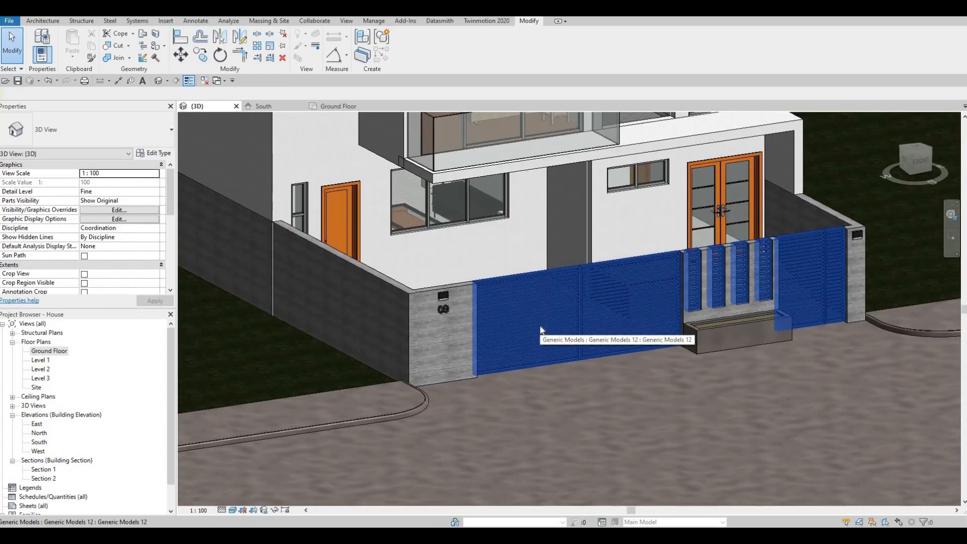
key(F1)
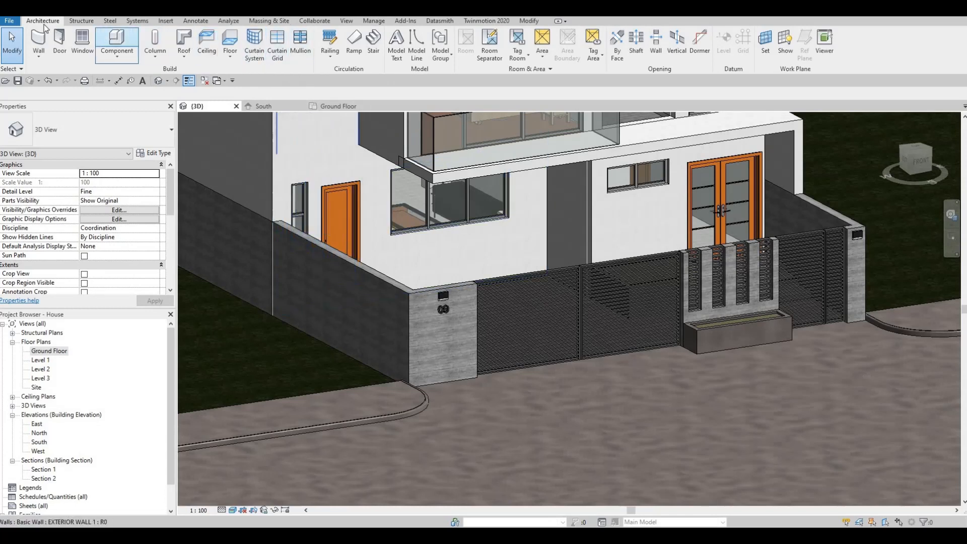
- Create a new Model In-Place element in the Generic Models category with the default name
click(116, 56)
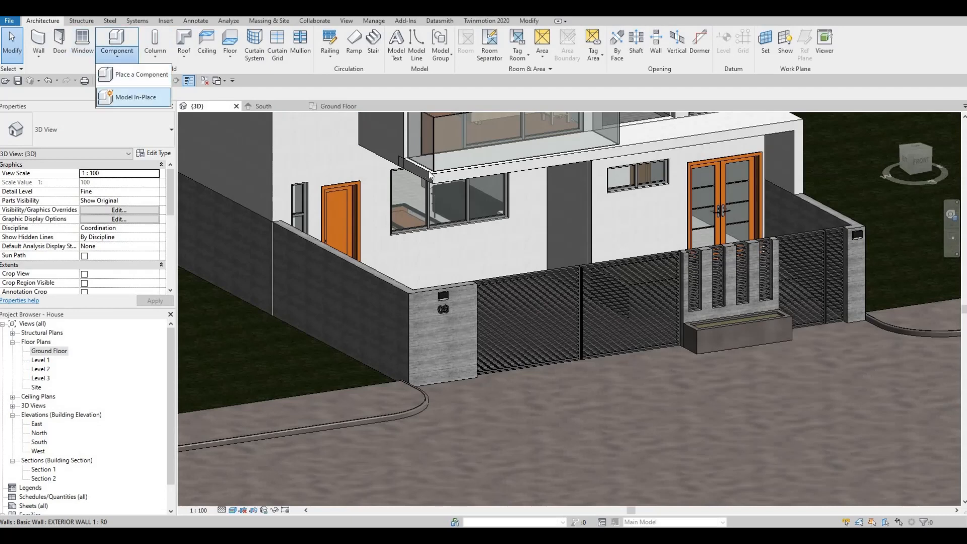
click(141, 95)
scroll(565, 223, down, 4)
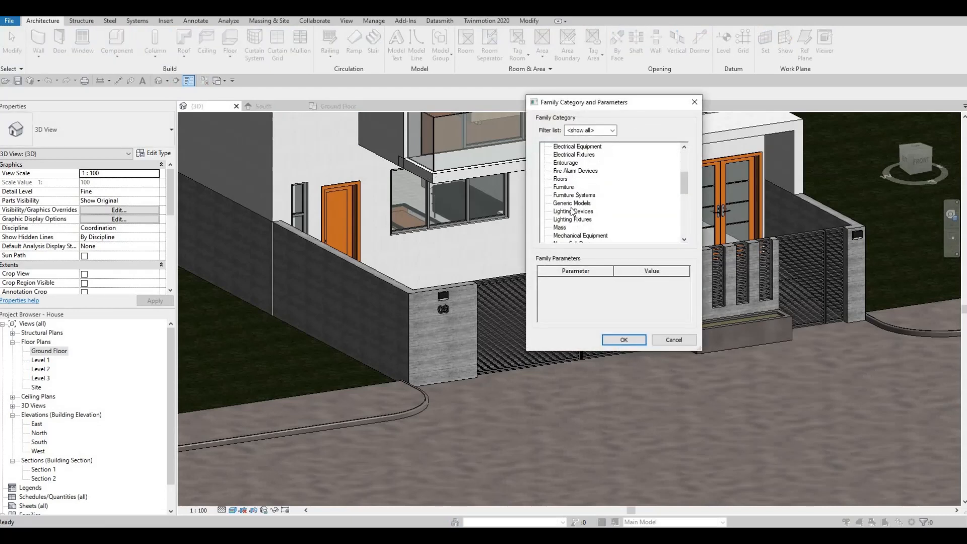
click(623, 341)
key(Return)
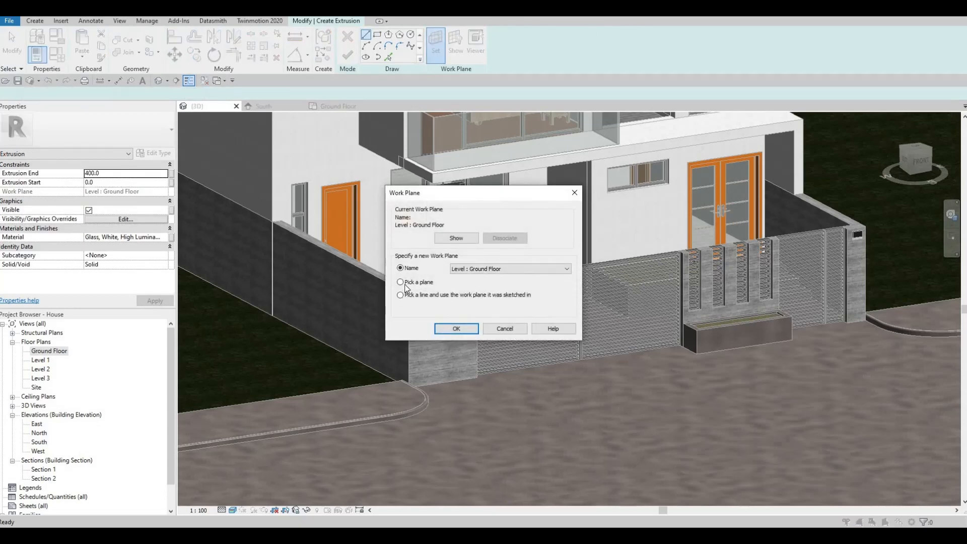
- Set the side gate wall's EXTERIOR WALL 2 face as work plane and open the Ground Floor plan
click(454, 328)
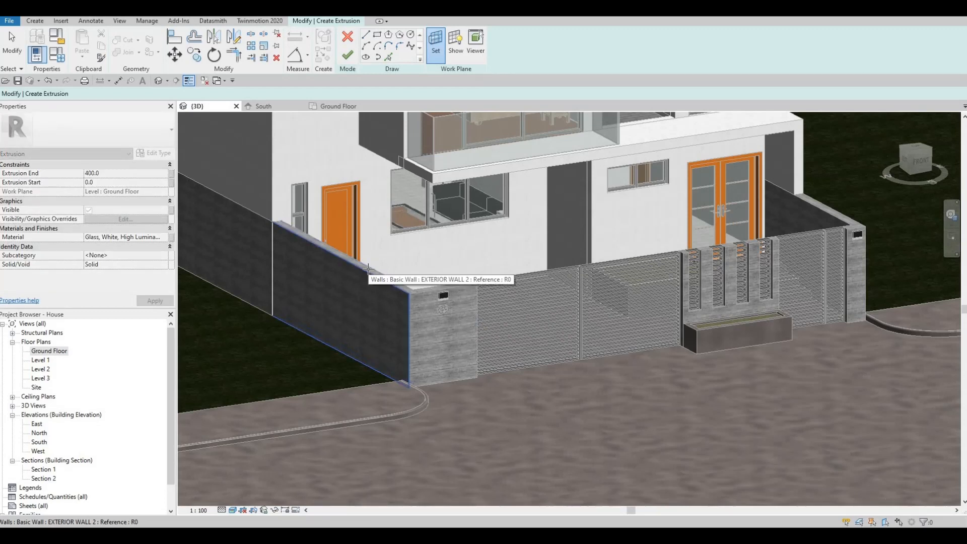
key(Tab)
click(368, 270)
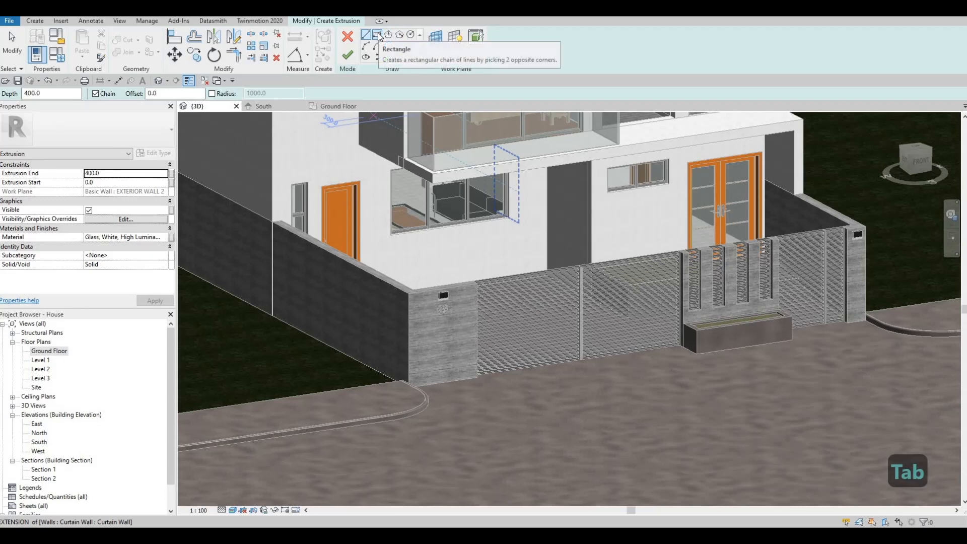
double_click(41, 351)
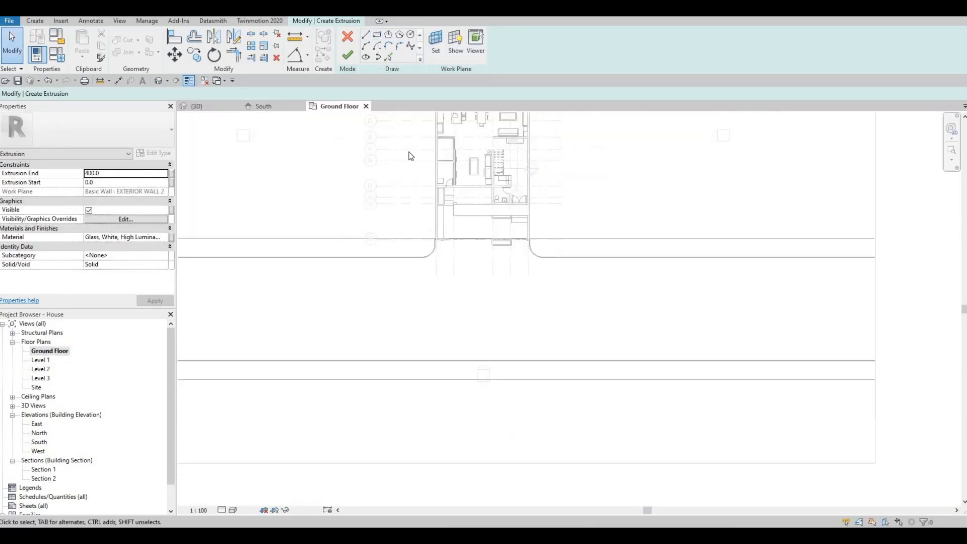
scroll(411, 156, up, 3)
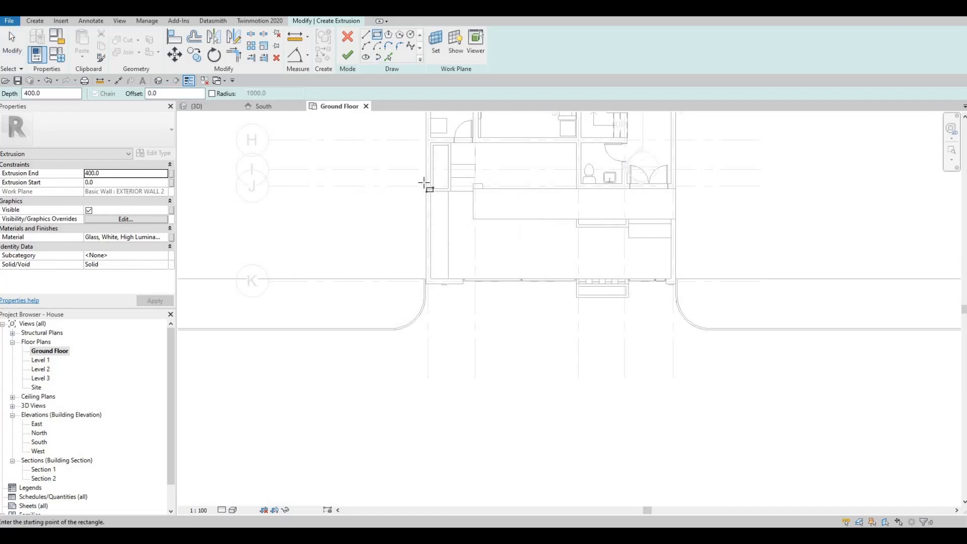
- Sketch a long rectangle along the left side wall from the wall's end point
scroll(433, 196, up, 4)
click(422, 179)
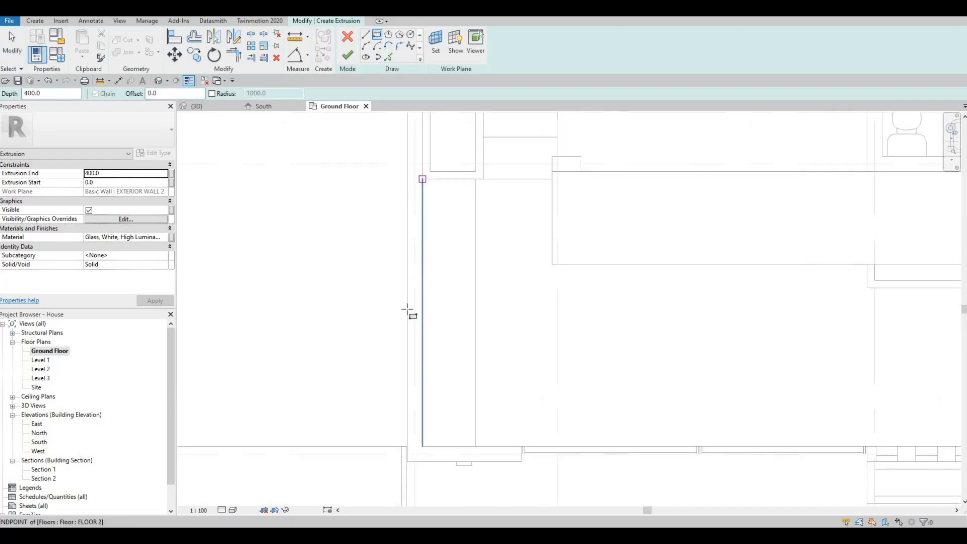
click(399, 441)
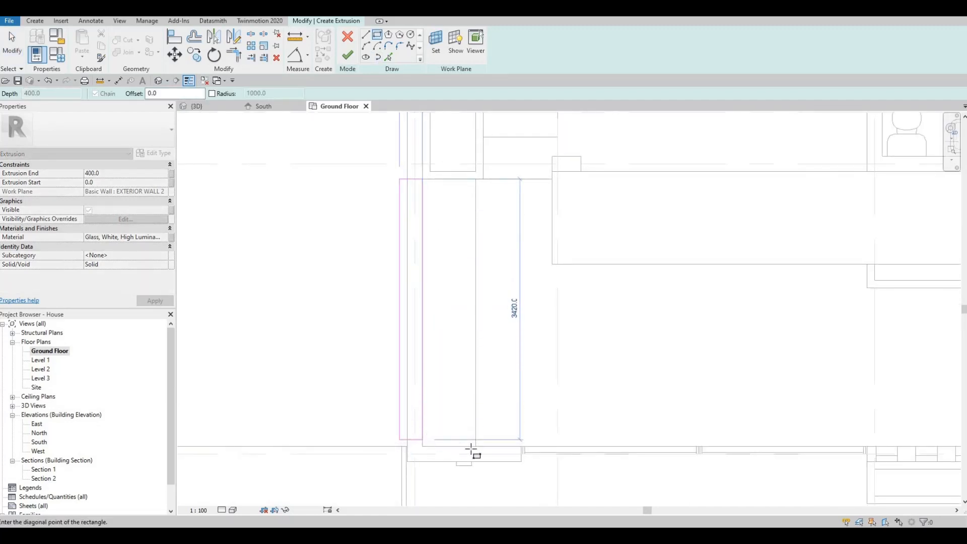
key(Escape)
click(497, 468)
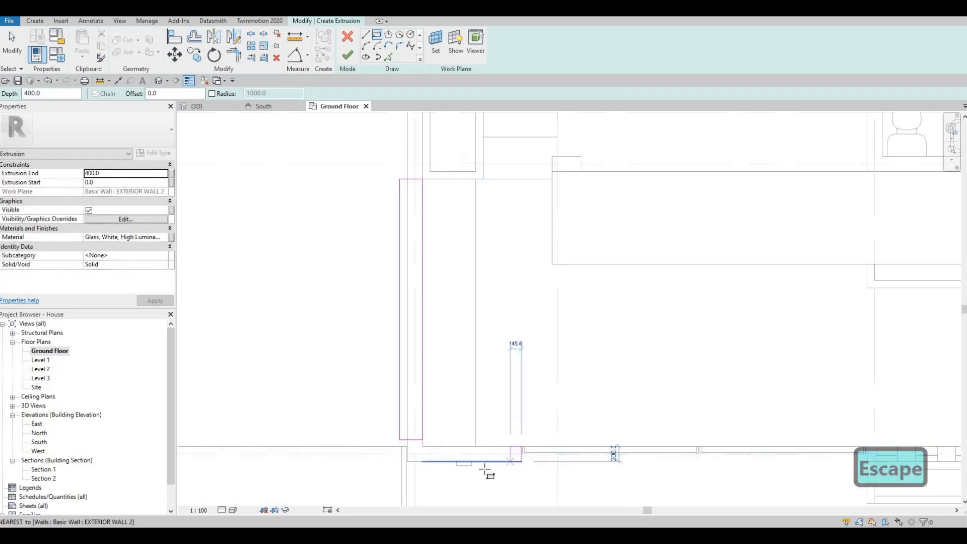
key(Escape)
key(Escape)
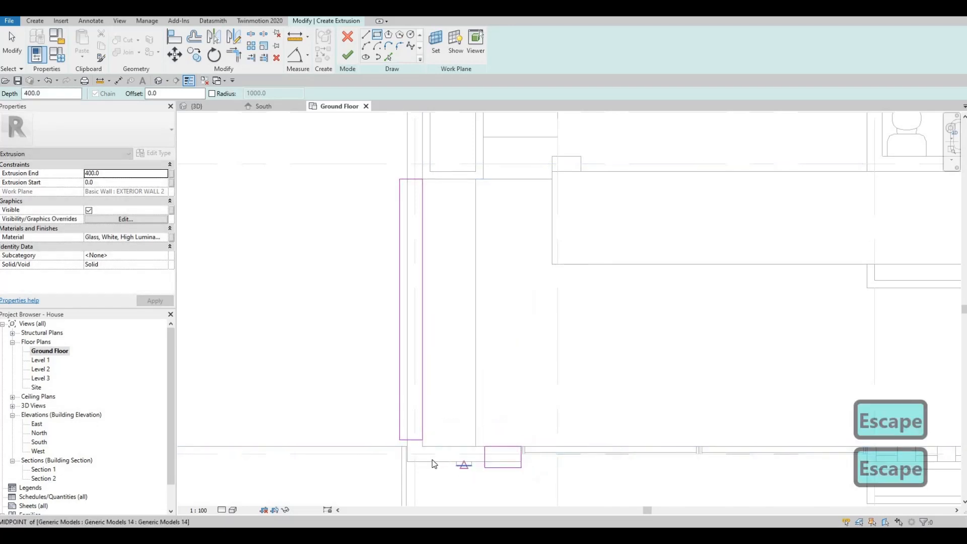
click(422, 216)
key(Escape)
- Set the bottom sketch line's length to 300
click(473, 466)
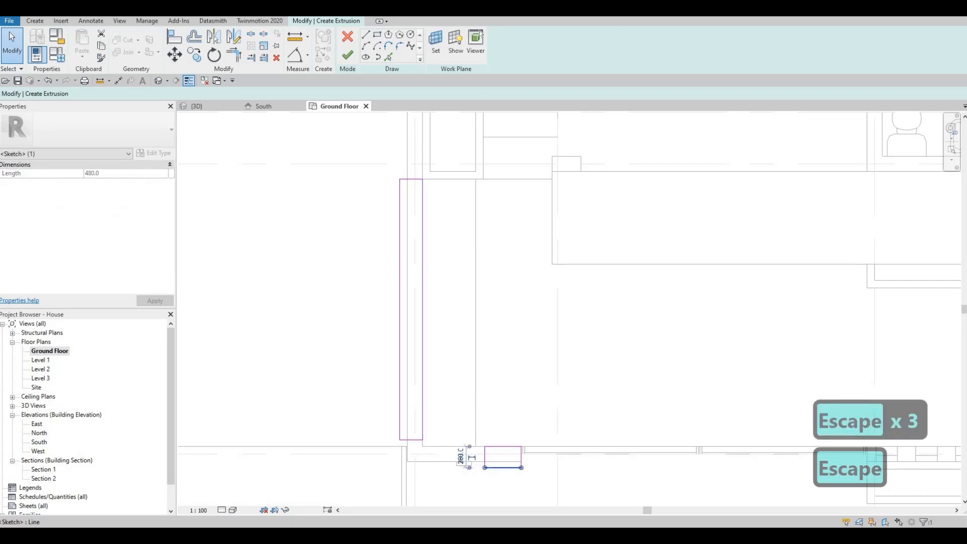
text(300)
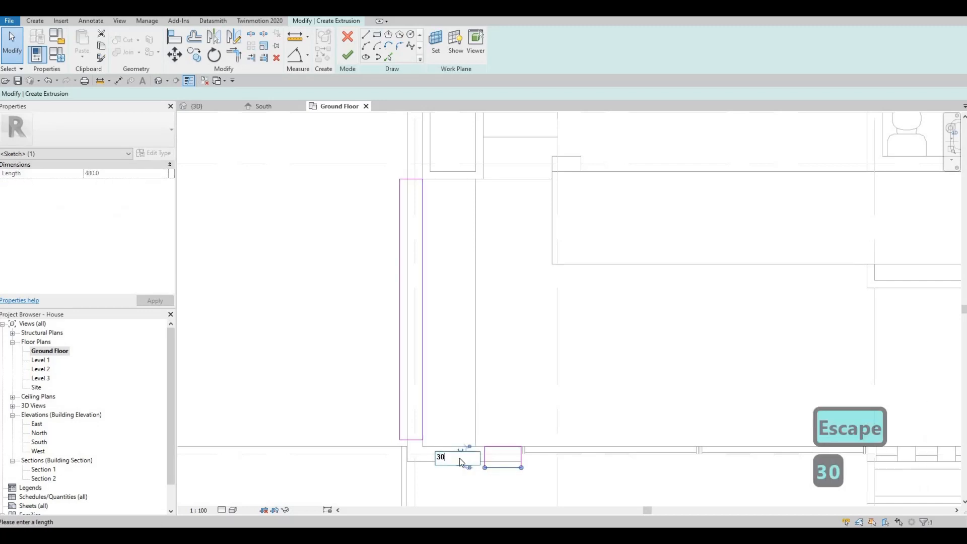
key(Return)
key(Escape)
key(Escape)
- Trim the right, bottom and left sketch lines into closed corners with TR
key(r)
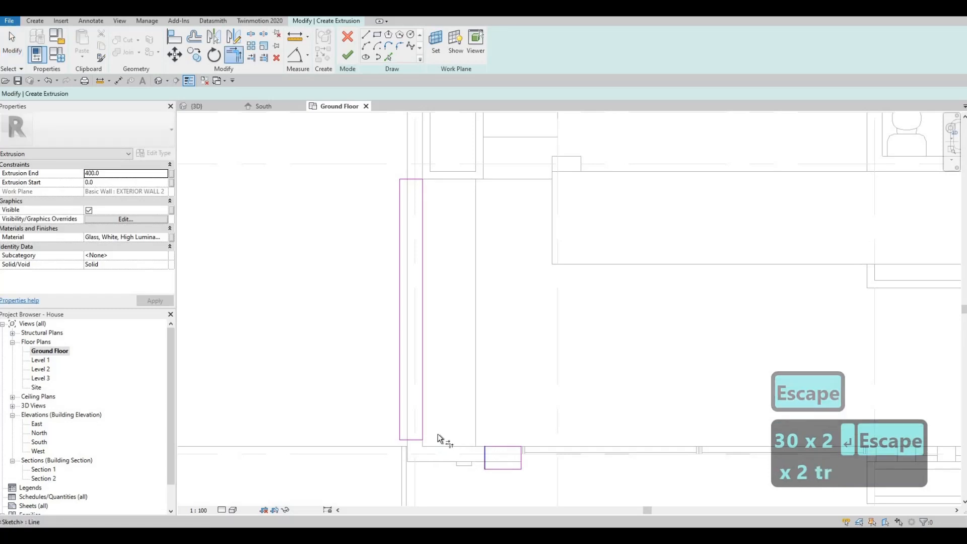
click(422, 428)
click(426, 447)
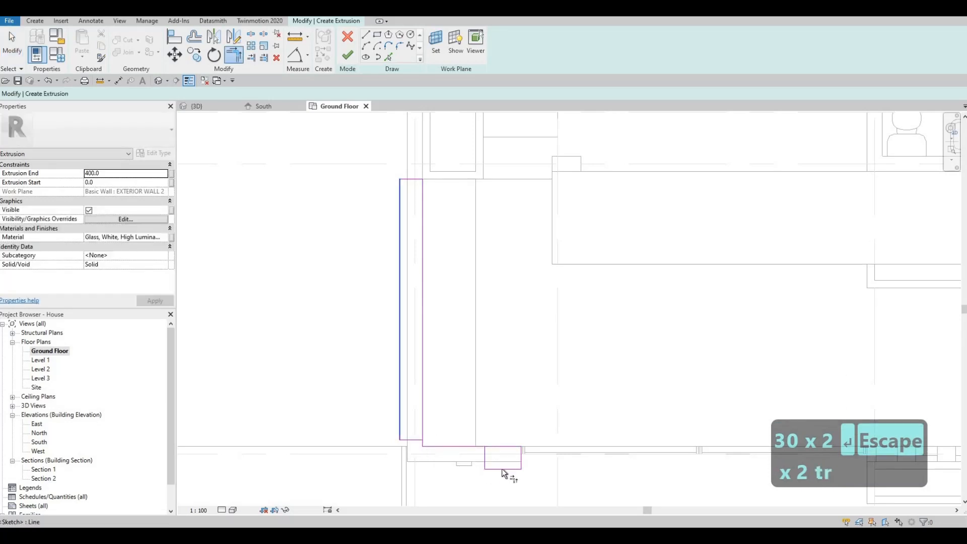
click(501, 469)
click(400, 433)
key(Escape)
key(Escape)
- Delete the leftover bottom sketch lines, leaving one closed L-shaped outline
drag(378, 417, 492, 486)
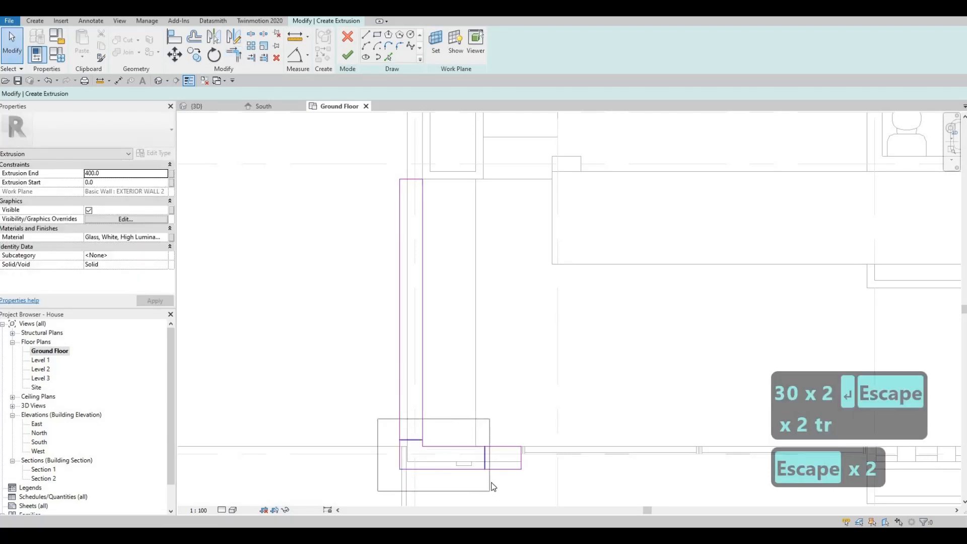
key(Delete)
scroll(479, 344, down, 2)
middle_drag(479, 341, 372, 270)
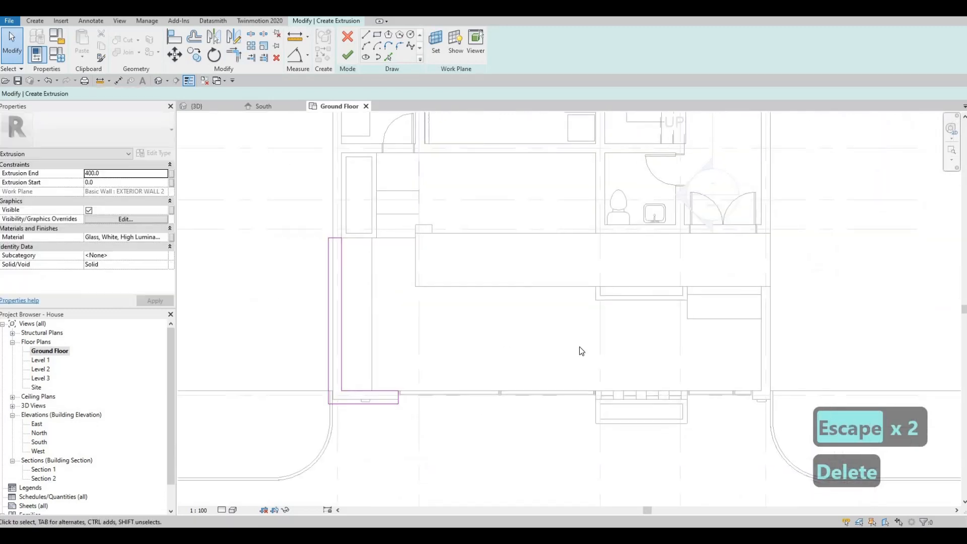
middle_drag(436, 191, 358, 169)
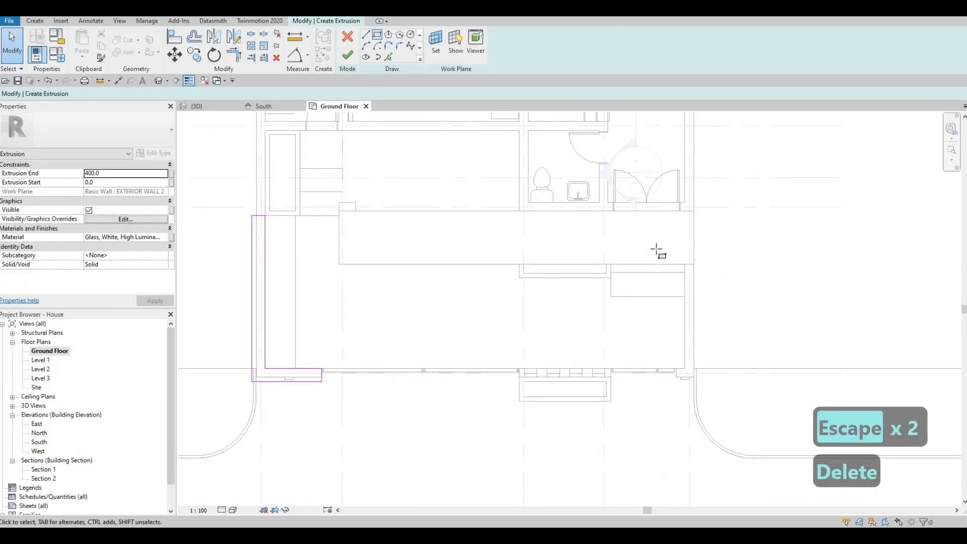
- Sketch a rectangle from the right wall corner to the wall base, 300 wide
click(685, 264)
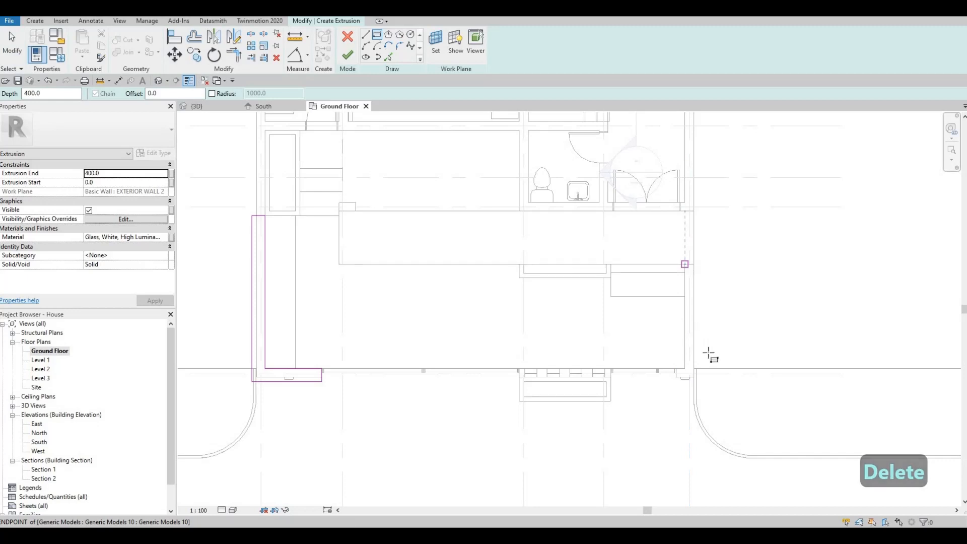
key(Escape)
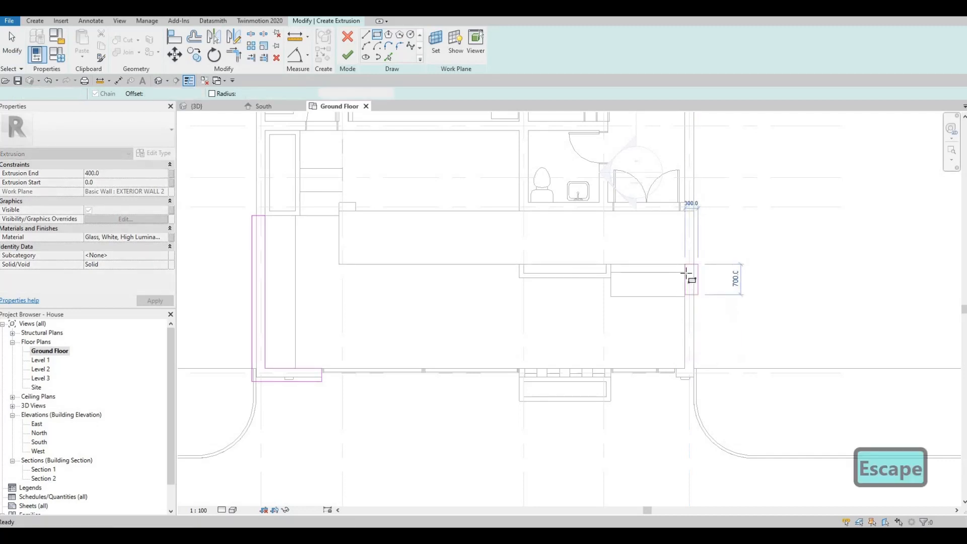
click(685, 265)
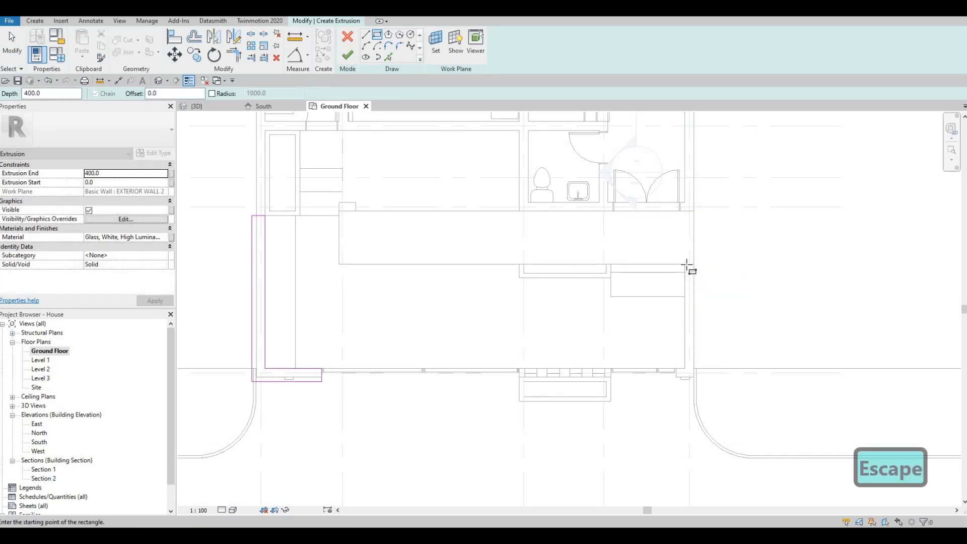
click(700, 368)
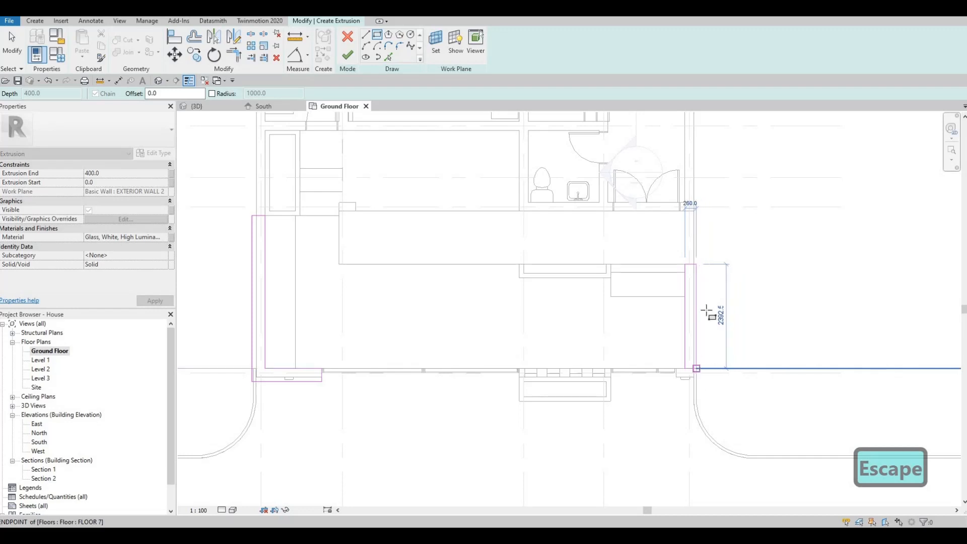
key(Escape)
key(Escape)
scroll(711, 311, up, 2)
click(677, 392)
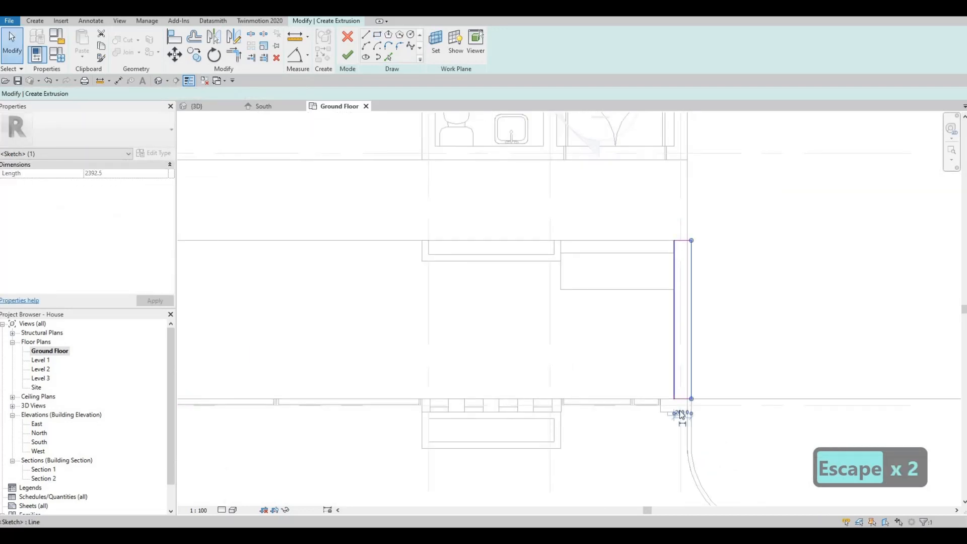
text(300)
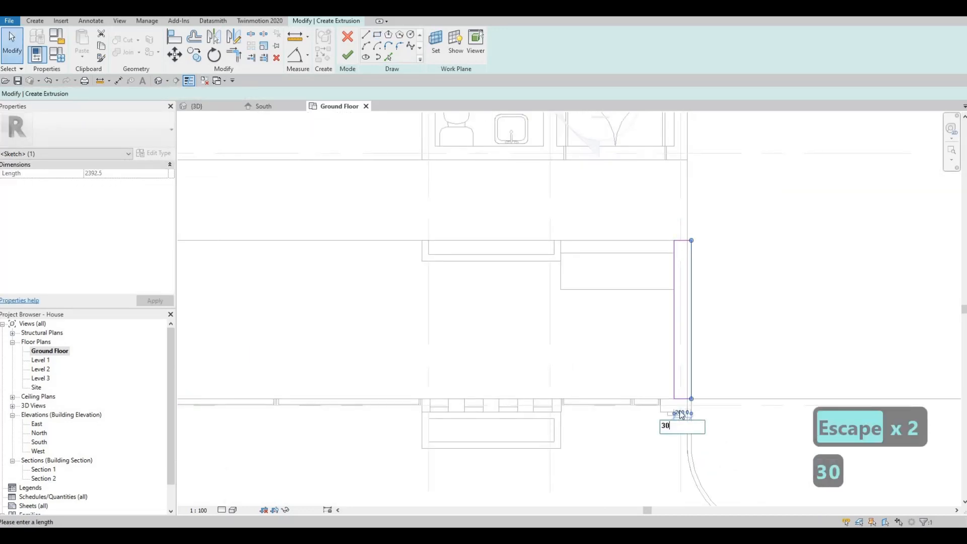
key(Return)
key(Escape)
key(Escape)
- Sketch a small rectangle at the wall end with a 300 length
click(378, 36)
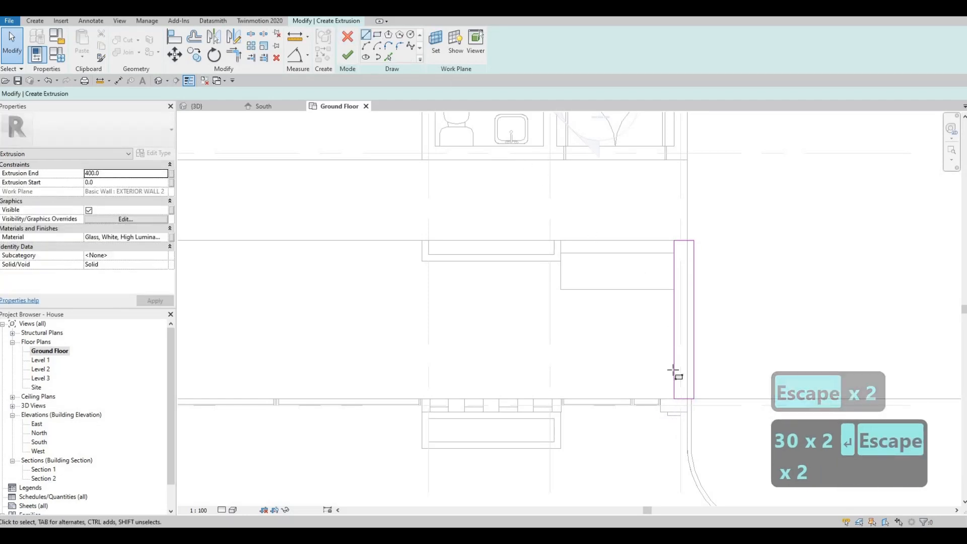
scroll(659, 395, up, 2)
click(662, 400)
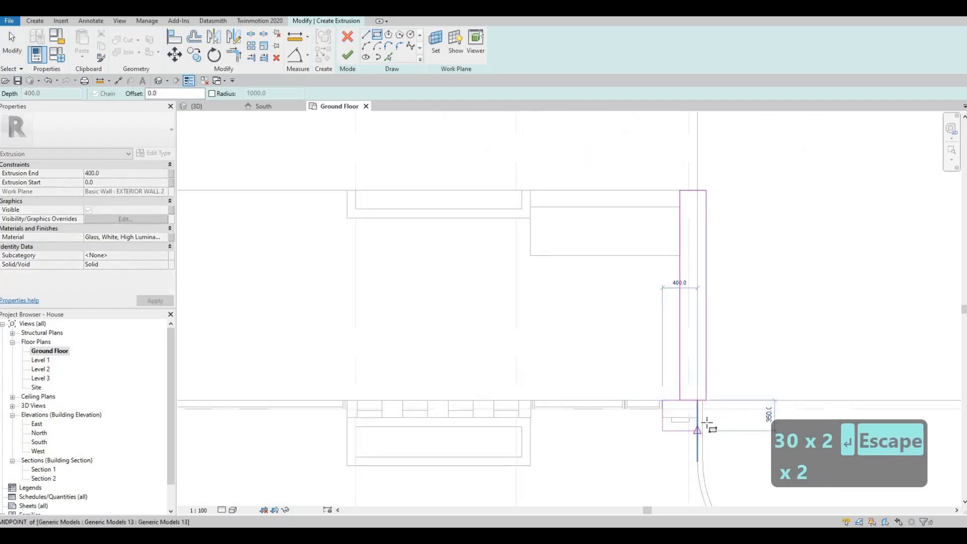
click(674, 430)
key(Escape)
key(Escape)
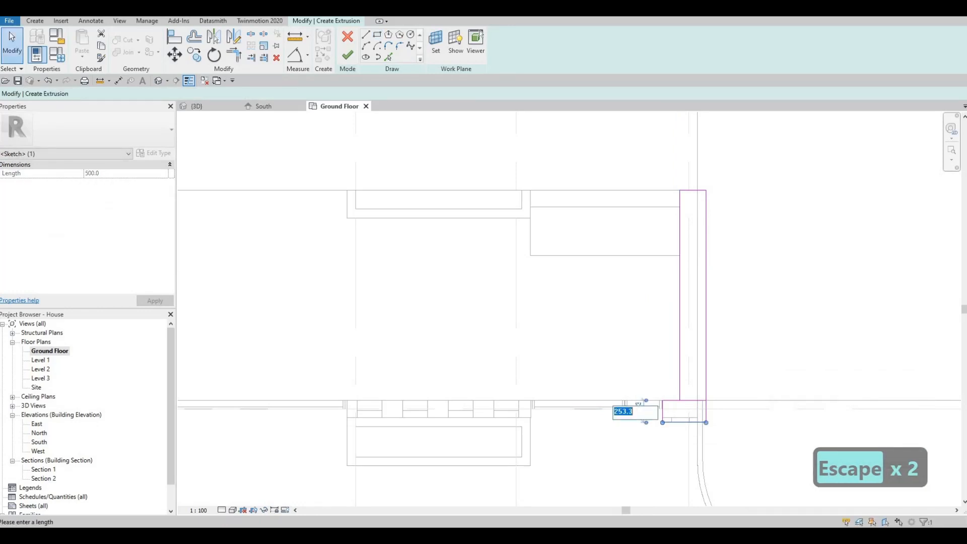
text(300)
key(Return)
key(Escape)
key(Escape)
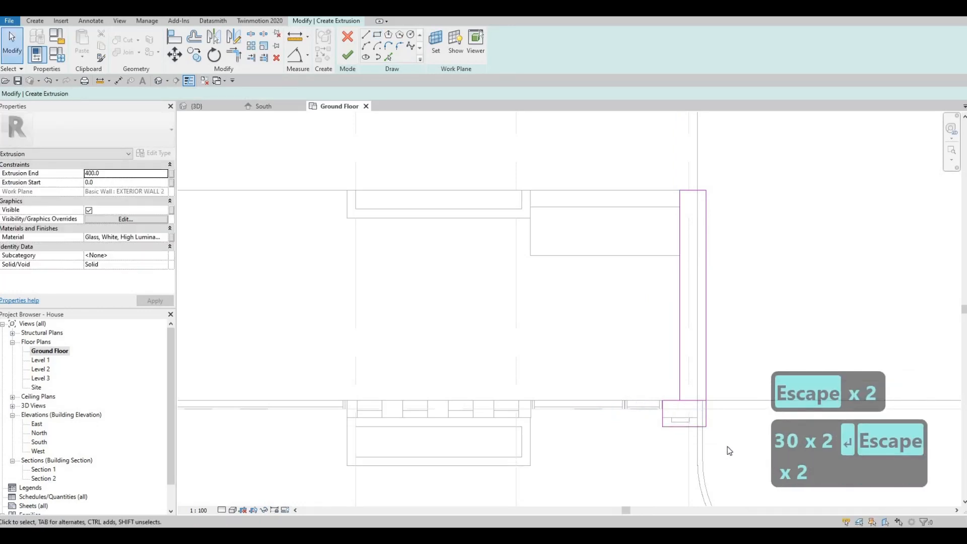
- Delete the overlapping and extra 300 lines so the right outline forms a closed L
drag(718, 425, 726, 445)
key(Escape)
drag(632, 376, 719, 416)
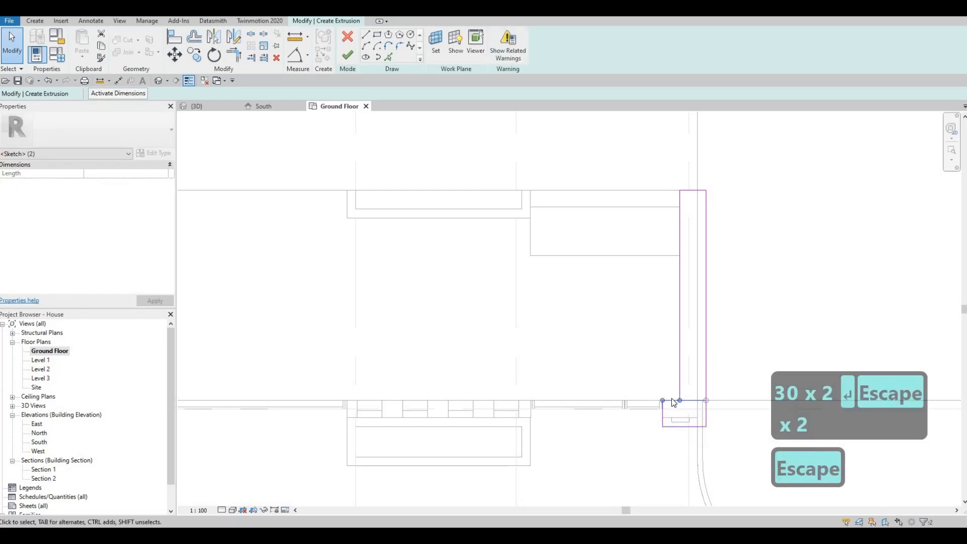
key(Escape)
key(Escape)
key(t)
key(r)
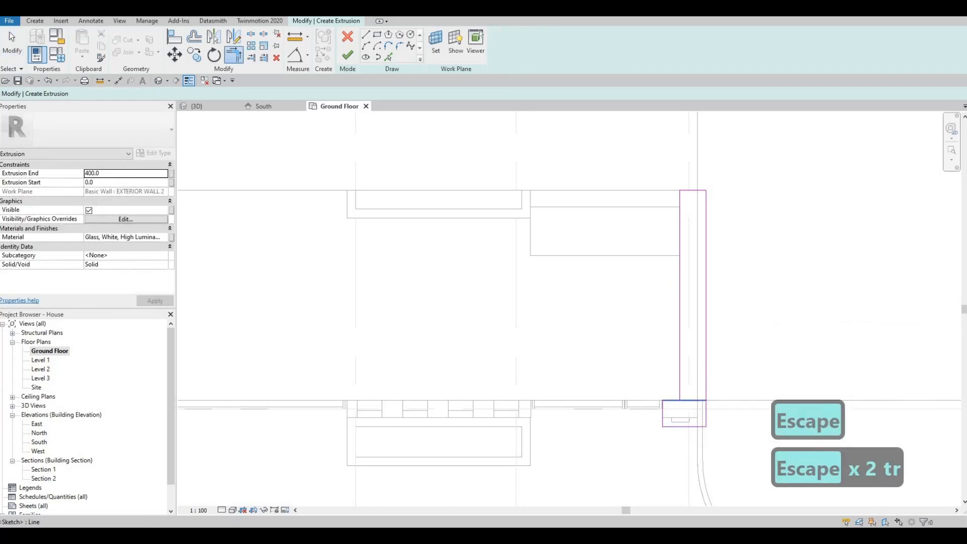
key(Escape)
click(705, 410)
key(Delete)
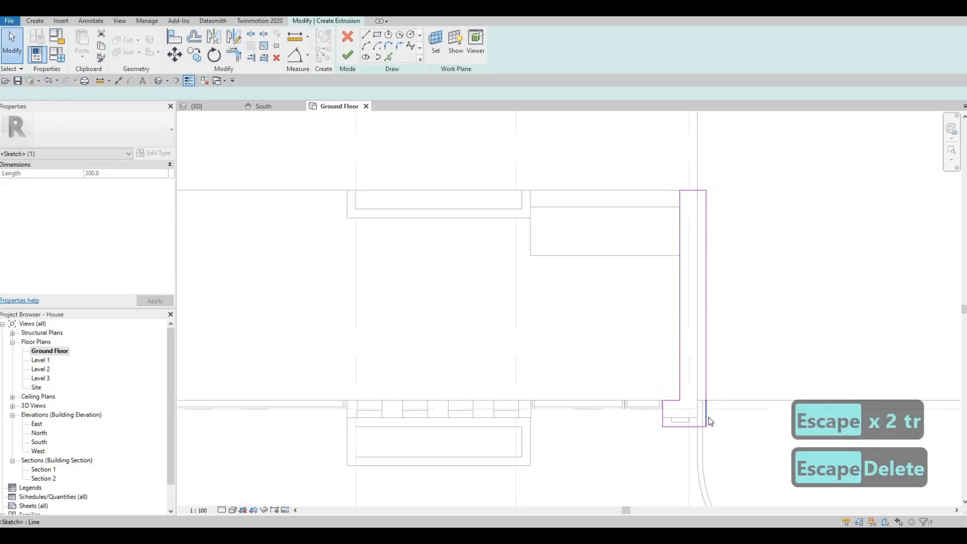
key(Delete)
key(t)
key(r)
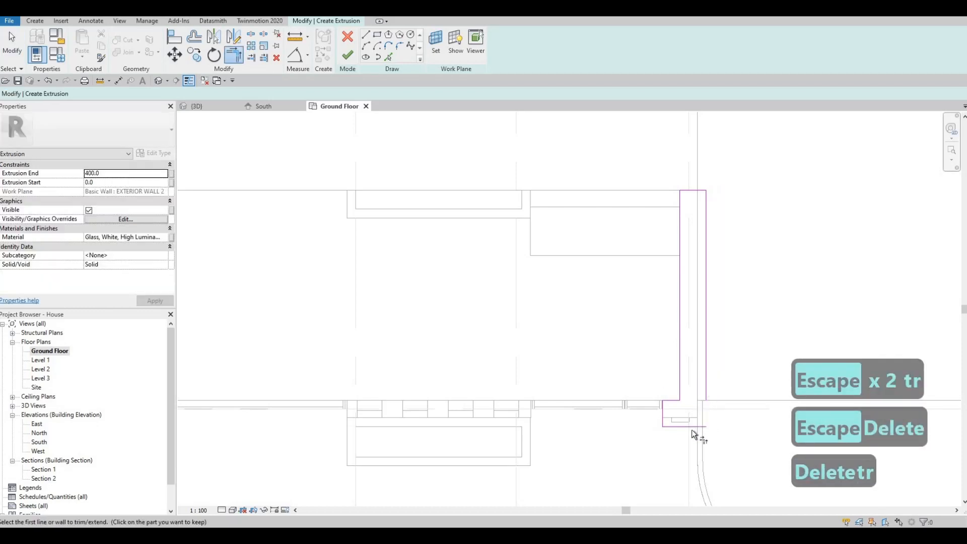
scroll(267, 233, down, 2)
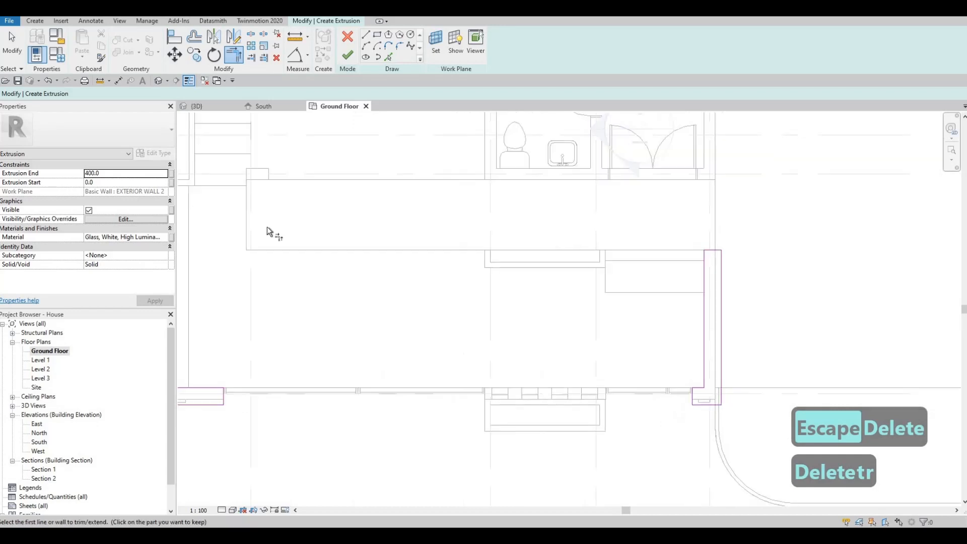
- Replace the extrusion's white glass with Brick, Engineering, Grey from AEC Materials > Masonry
click(166, 238)
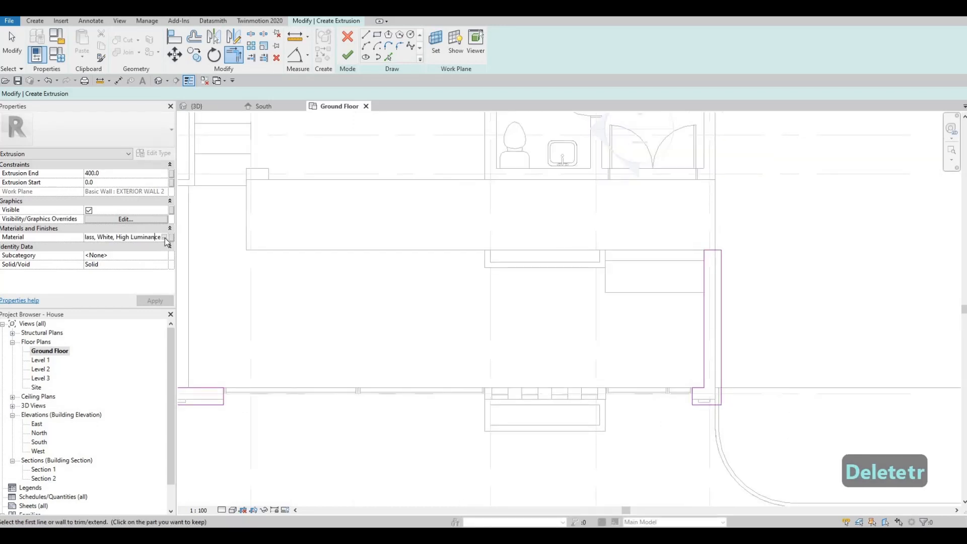
click(164, 237)
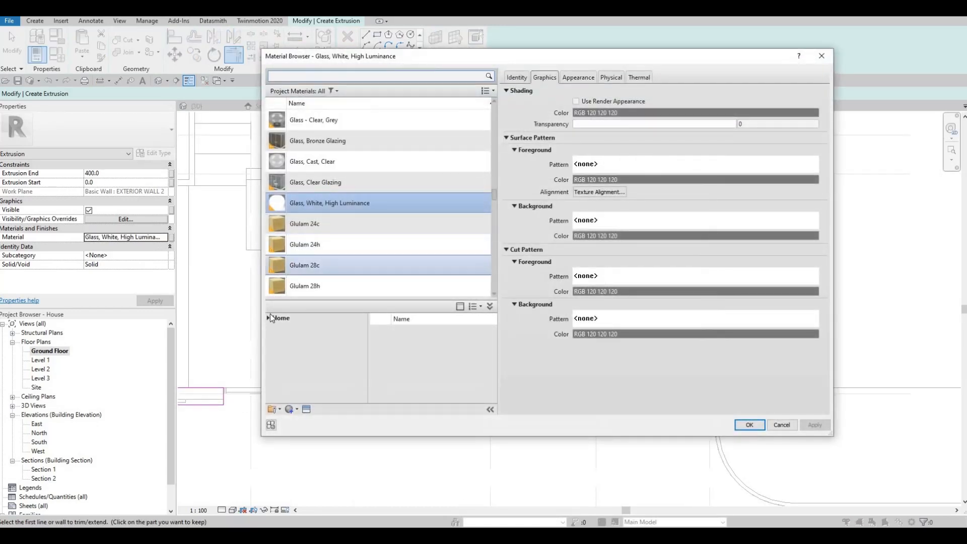
click(266, 318)
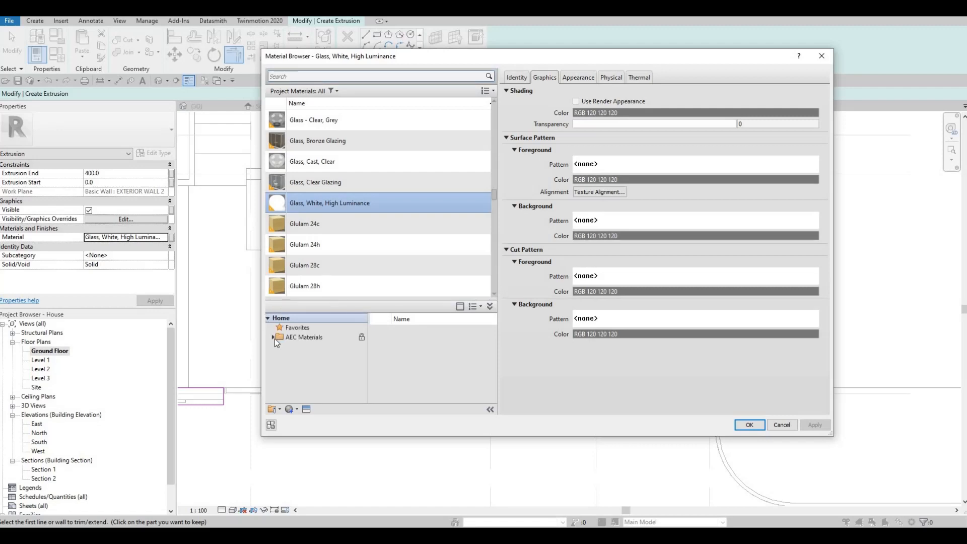
click(274, 338)
scroll(310, 366, down, 2)
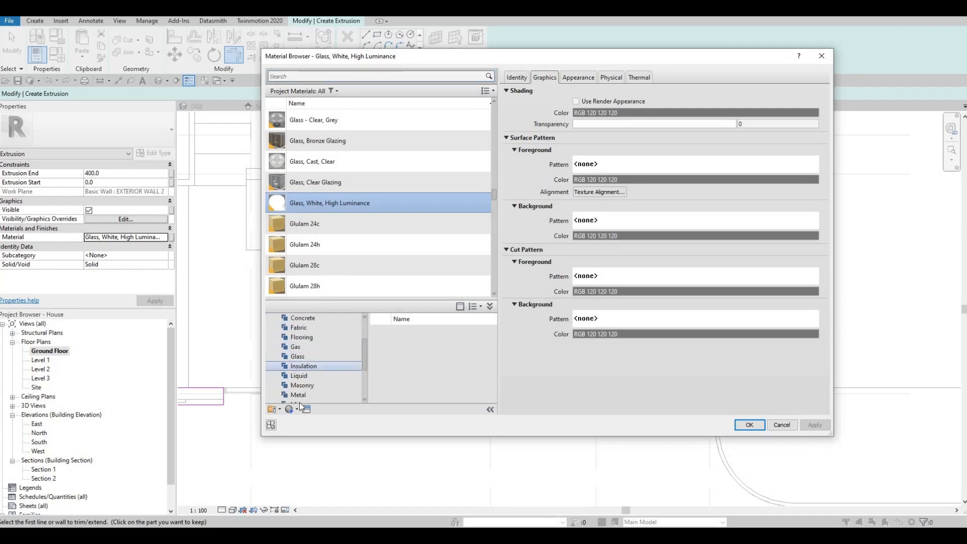
scroll(445, 369, down, 5)
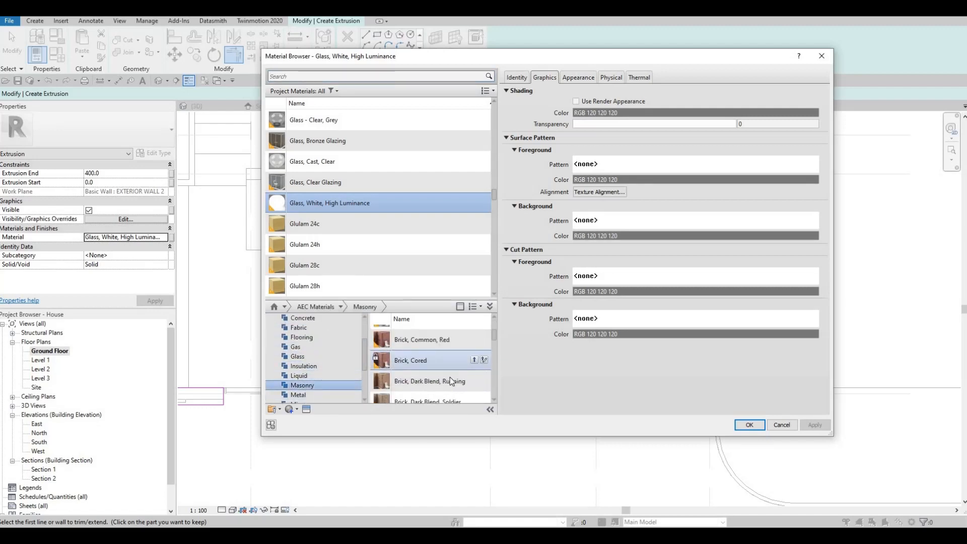
click(474, 365)
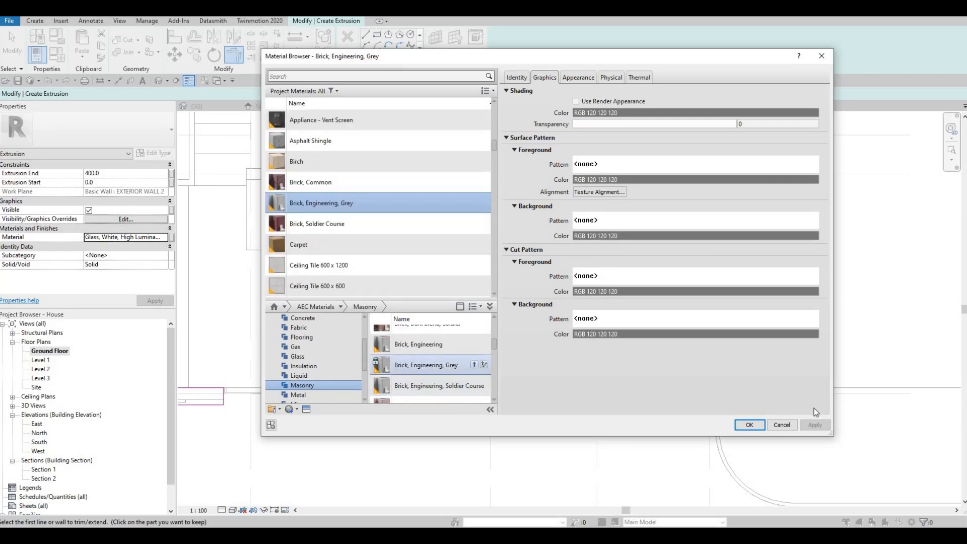
click(749, 425)
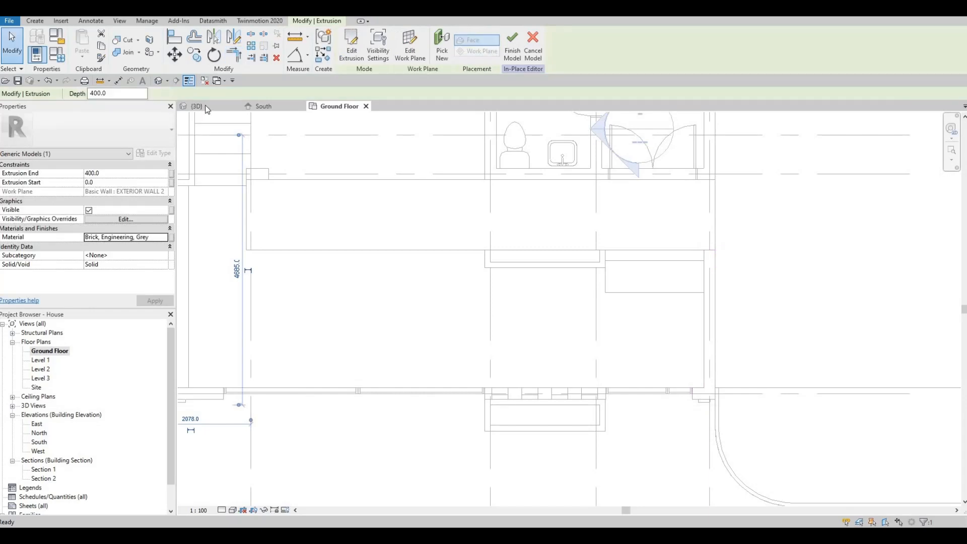
key(ctrl+Tab)
- Lower the coping cap's top to about 191.6
scroll(372, 264, up, 2)
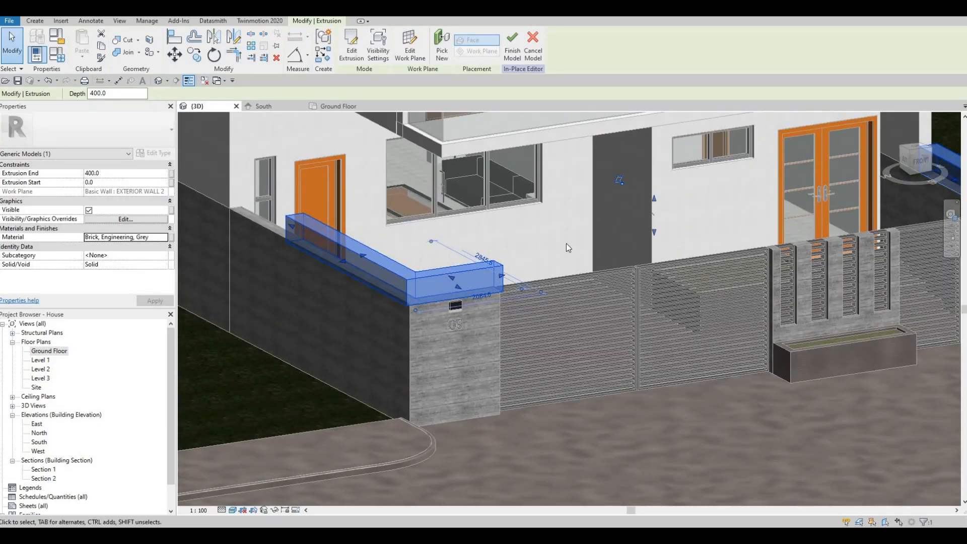
middle_drag(653, 196, 583, 208)
drag(584, 222, 484, 288)
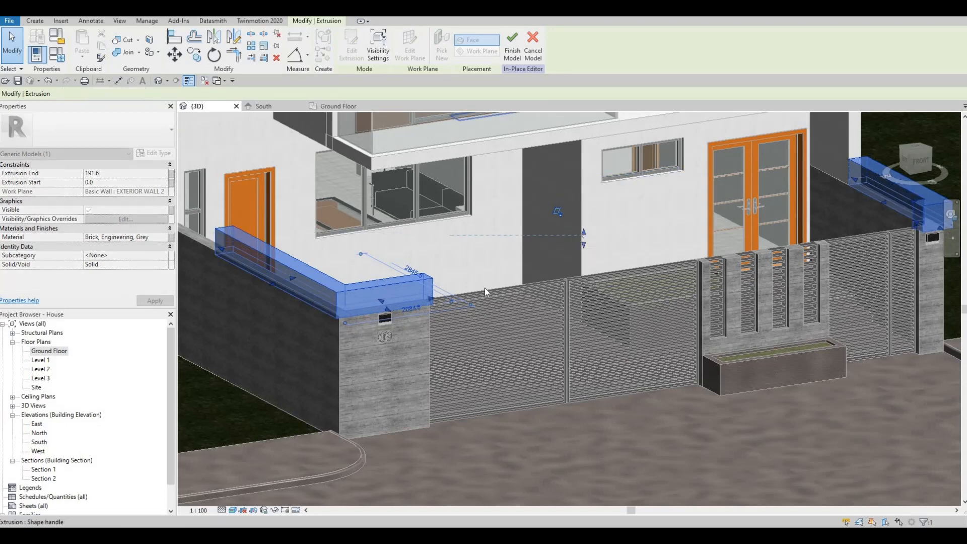
key(Escape)
- Stretch the side-wall coping cap along the whole left boundary wall
middle_drag(411, 300, 422, 283)
middle_drag(323, 288, 352, 281)
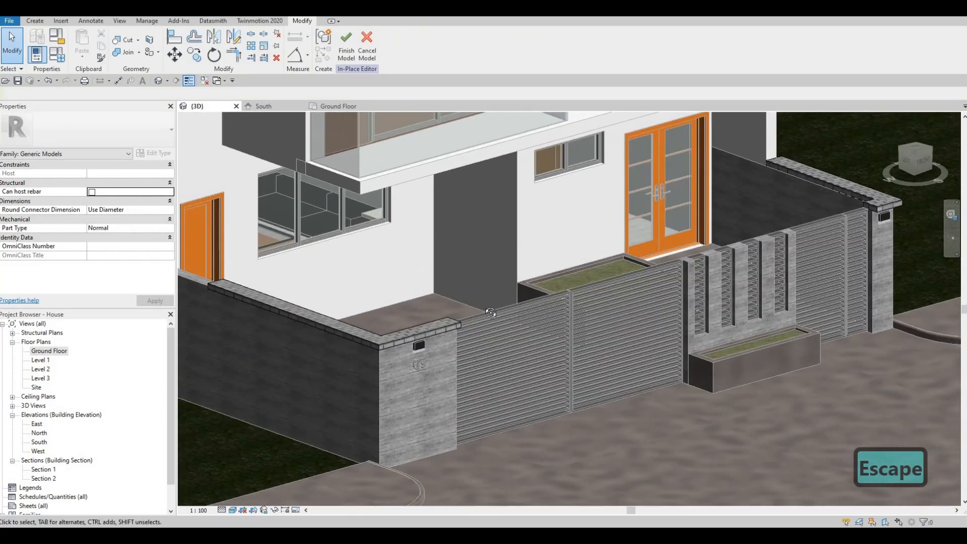
middle_drag(421, 146, 554, 149)
shift+middle_drag(353, 291, 489, 303)
scroll(487, 303, up, 3)
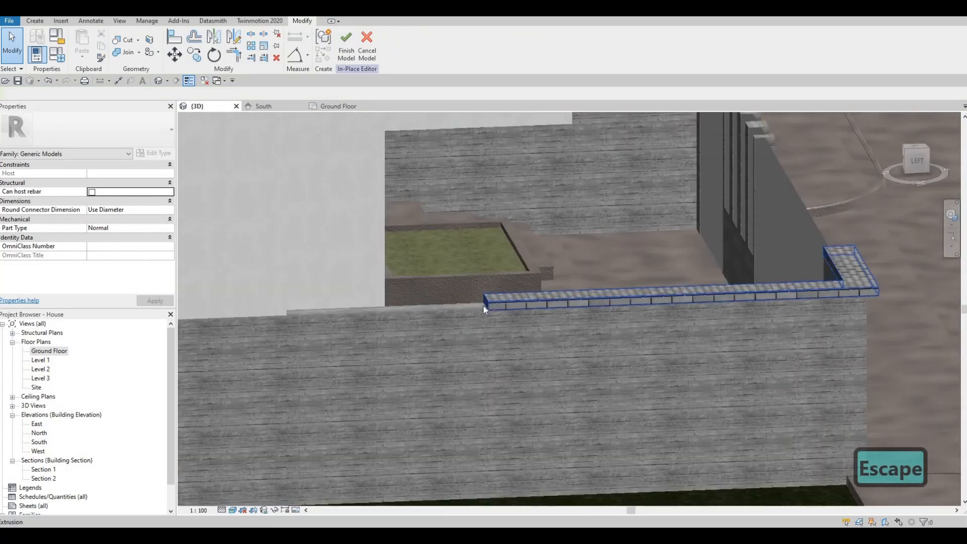
click(477, 302)
drag(329, 301, 282, 309)
key(Escape)
key(Escape)
key(Escape)
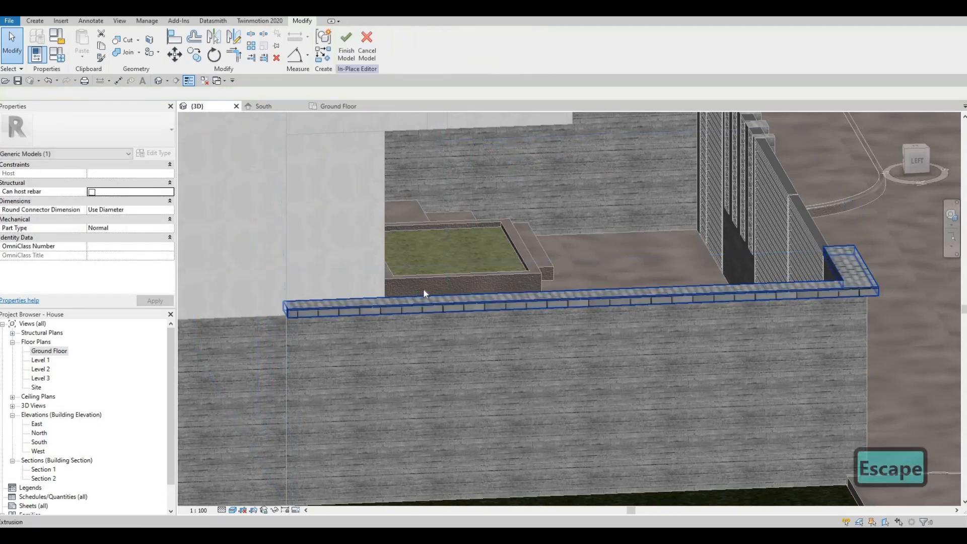
- Extend the coping cap on the right gate pillar
shift+middle_drag(332, 273, 391, 335)
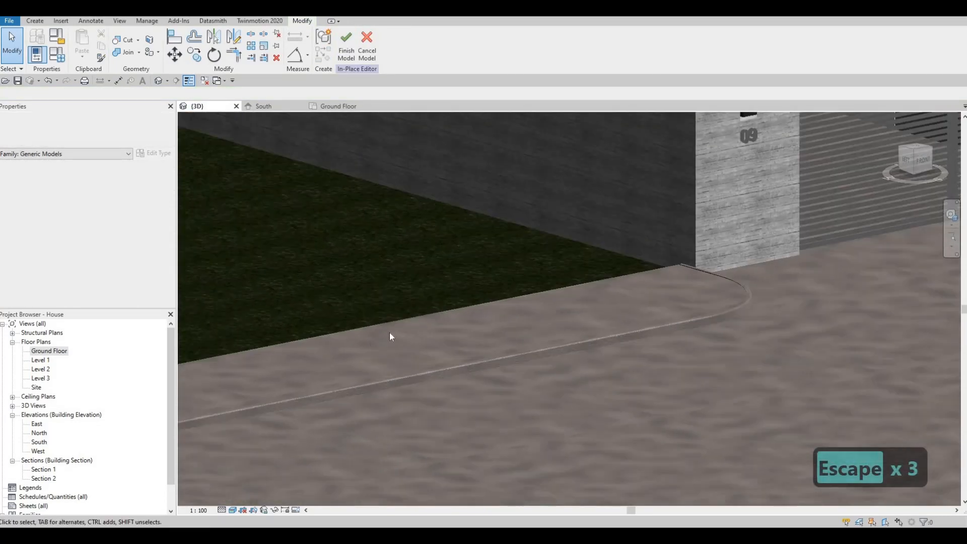
scroll(392, 317, down, 1)
middle_drag(393, 300, 324, 372)
scroll(324, 371, down, 1)
shift+middle_drag(253, 323, 356, 355)
shift+middle_drag(407, 360, 472, 332)
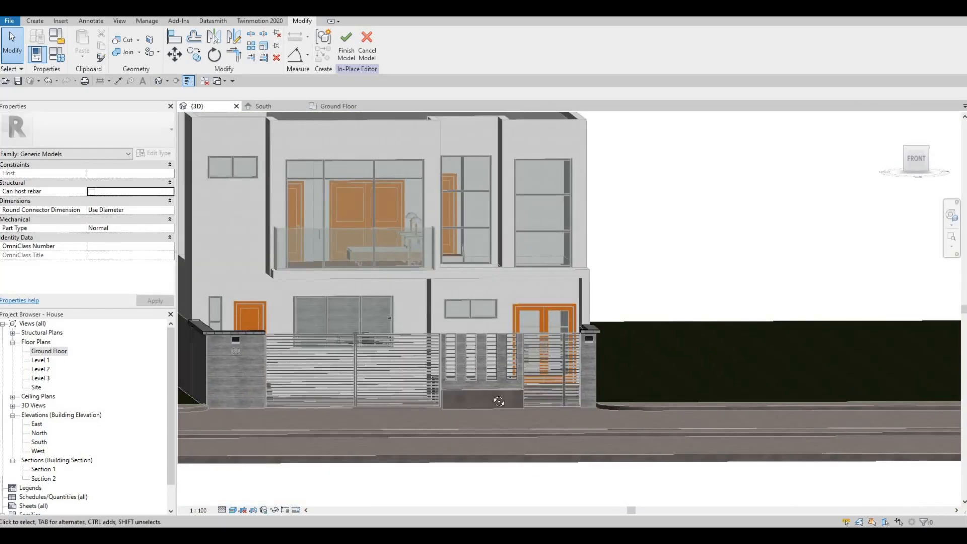
shift+middle_drag(609, 312, 582, 321)
scroll(581, 320, up, 2)
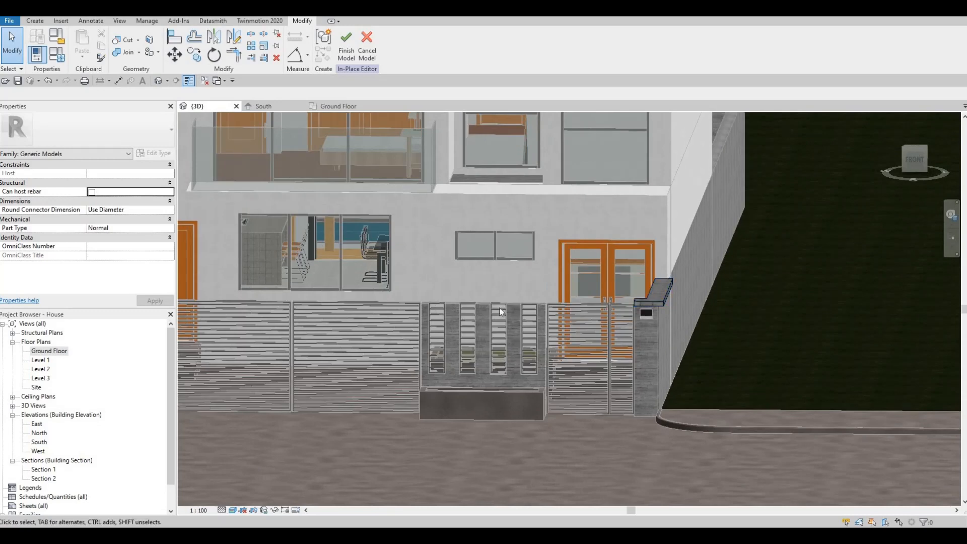
click(630, 305)
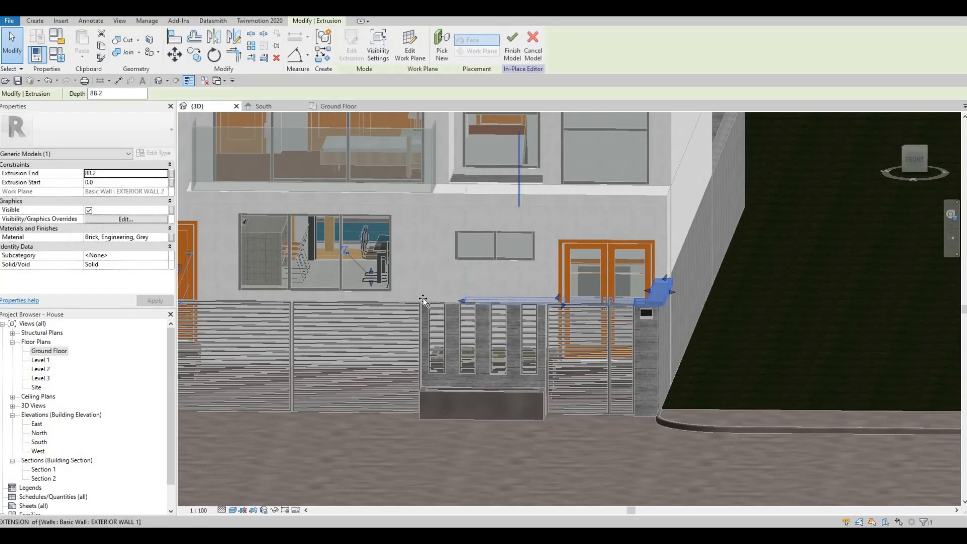
key(Escape)
- Check the front view and finish the in-place coping model
shift+middle_drag(456, 417, 478, 310)
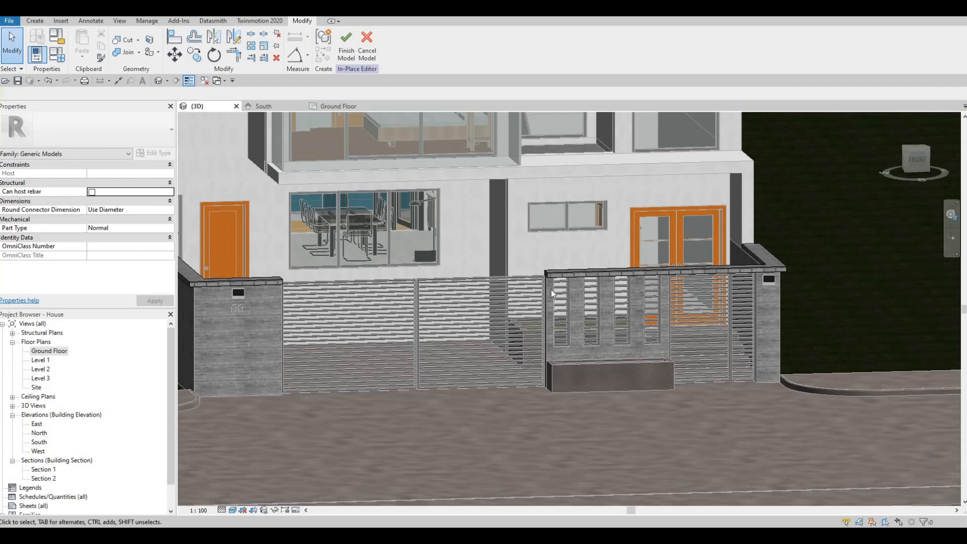
shift+middle_drag(539, 311, 390, 264)
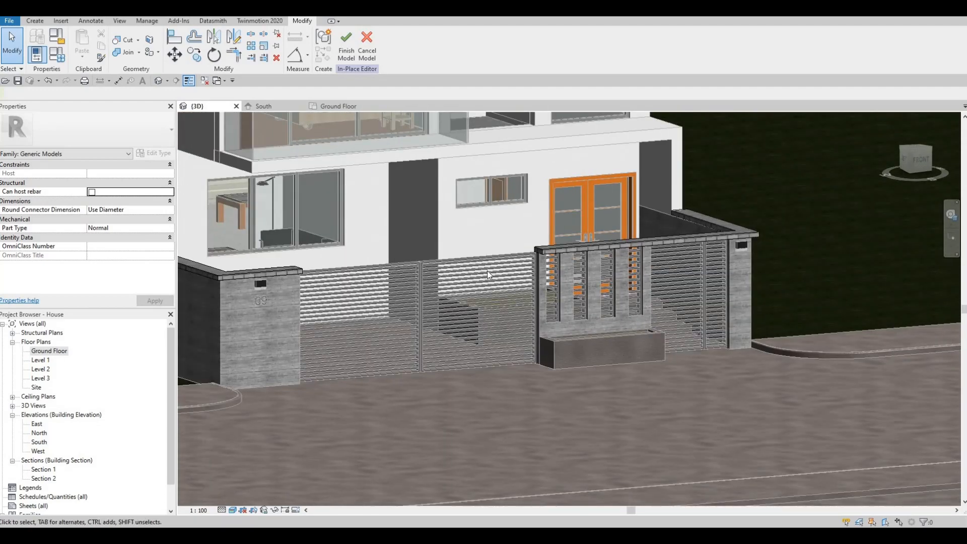
scroll(569, 283, down, 2)
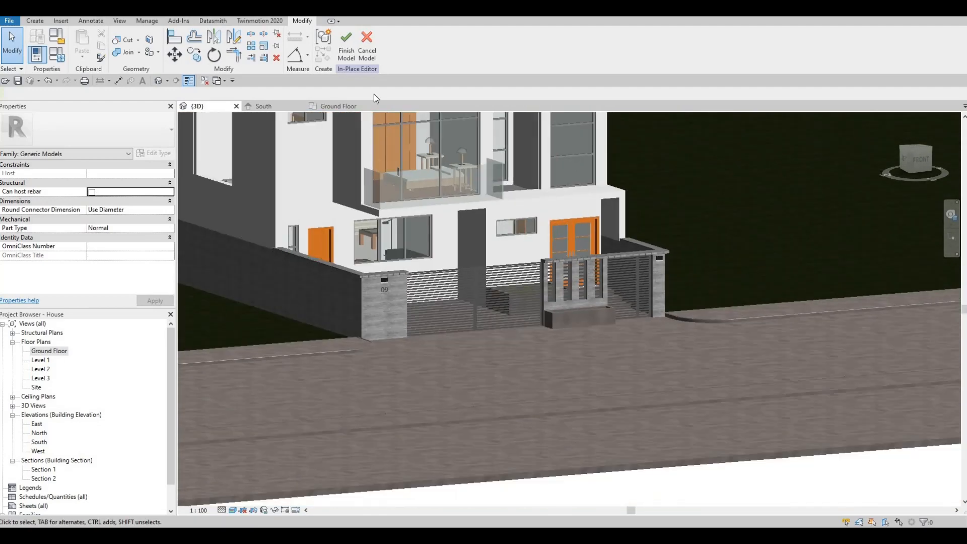
click(347, 50)
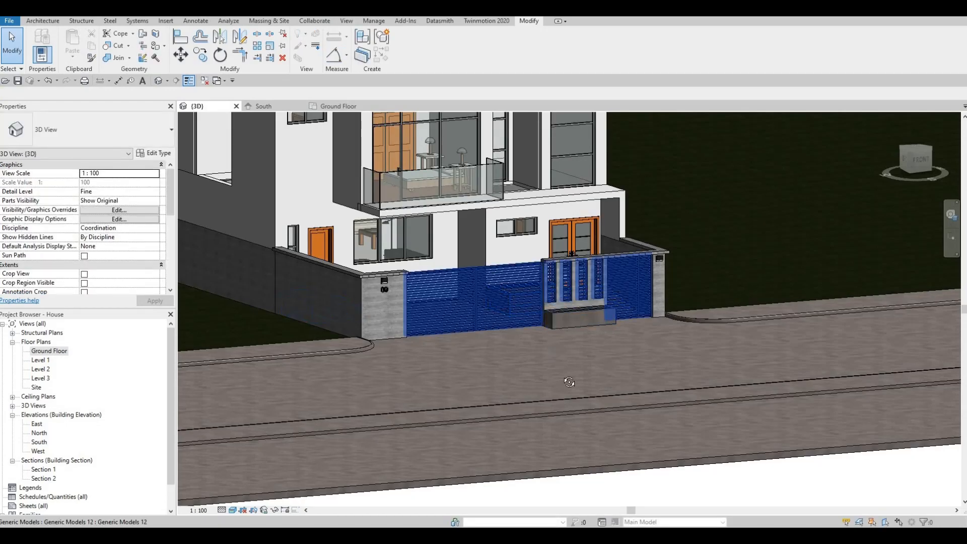
shift+middle_drag(574, 384, 422, 388)
scroll(611, 453, down, 2)
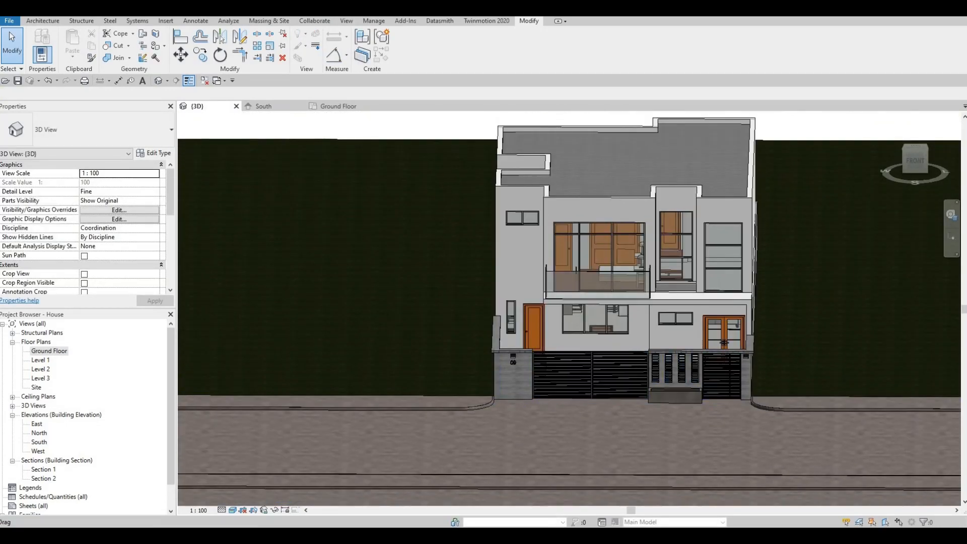
shift+middle_drag(581, 347, 716, 346)
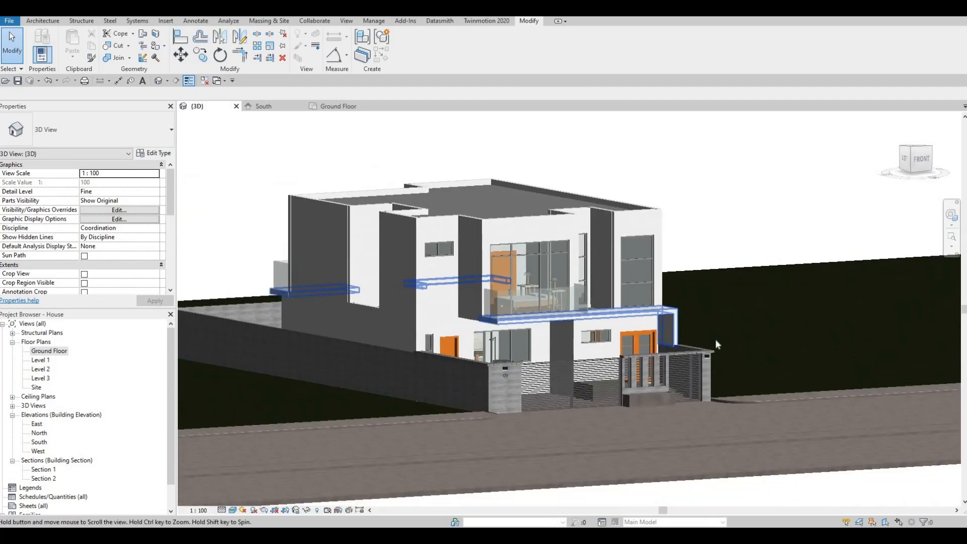
scroll(619, 350, up, 3)
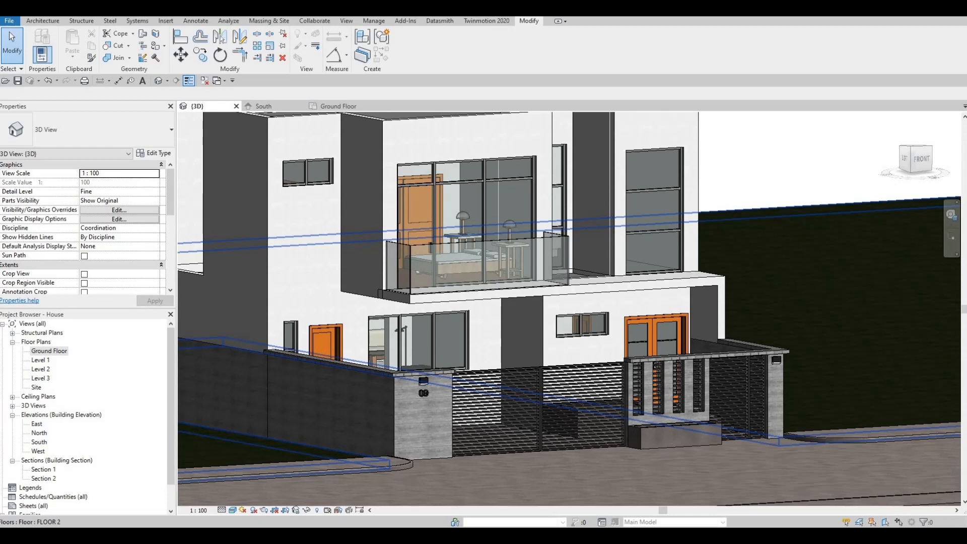
scroll(757, 336, down, 3)
mouse_move(757, 336)
shift+middle_down()
mouse_move(689, 359)
mouse_move(765, 333)
shift+middle_up()
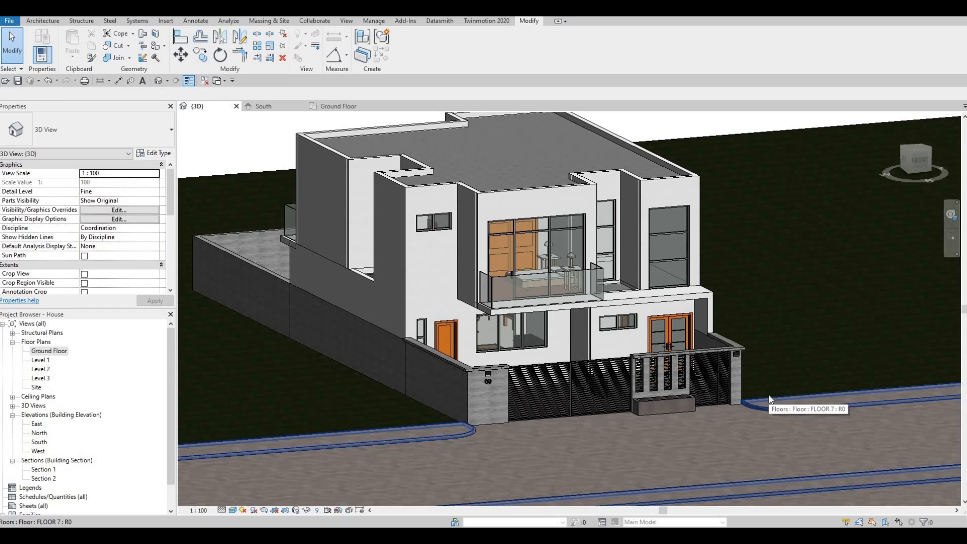
shift+middle_drag(579, 354, 658, 302)
scroll(664, 306, up, 5)
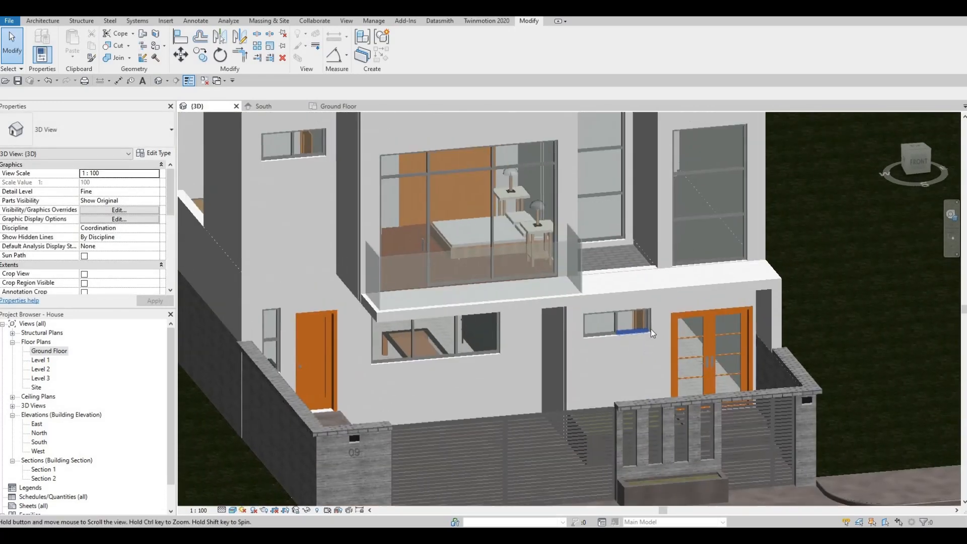
- Delete the small curtain walls at the balcony's left and right ends
key(Escape)
key(Escape)
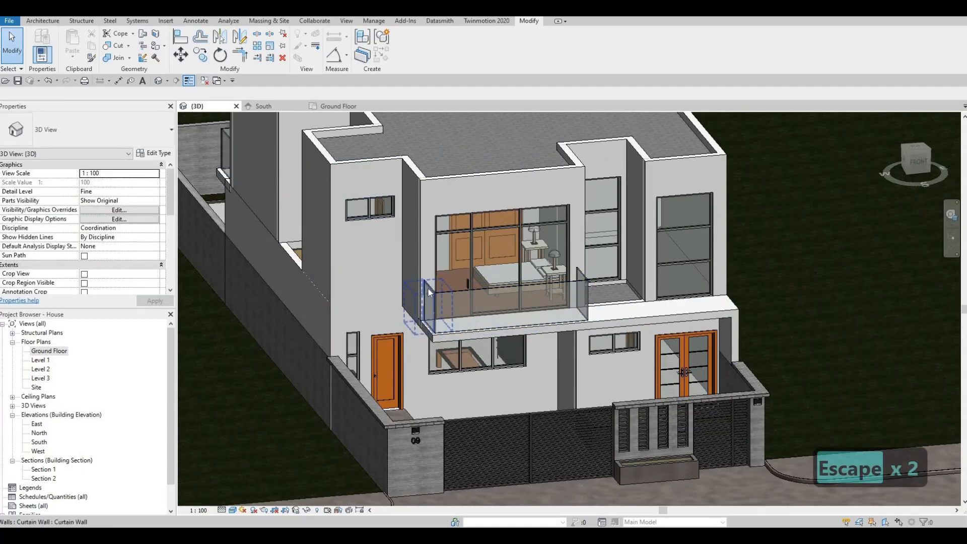
click(429, 295)
key(Delete)
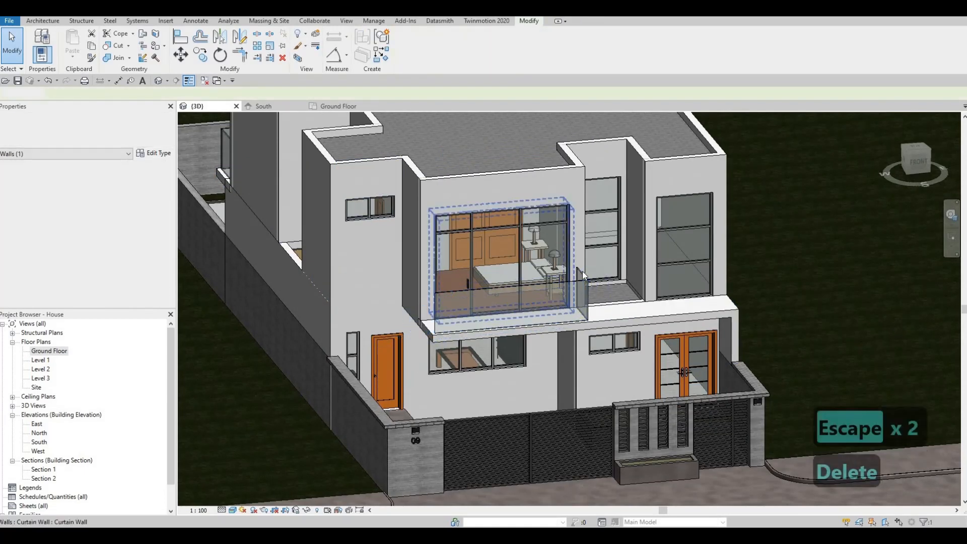
click(587, 293)
key(Delete)
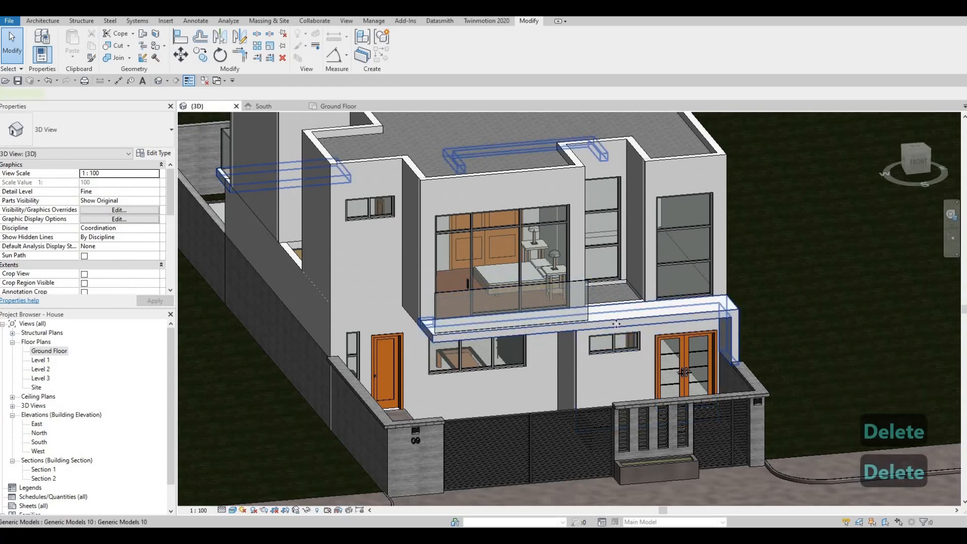
- Edit the balcony frame in place, select its gypsum extrusion, and open the North elevation
click(616, 324)
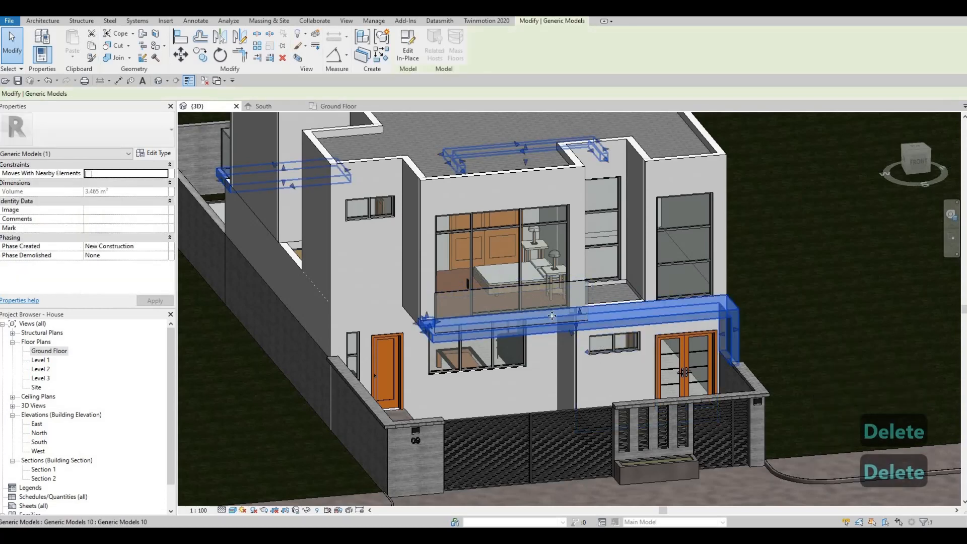
click(406, 50)
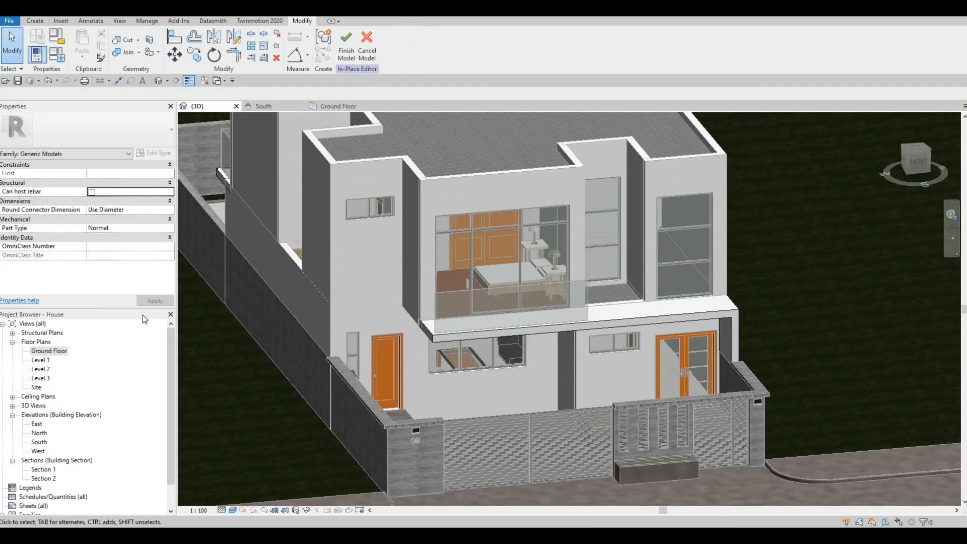
click(545, 323)
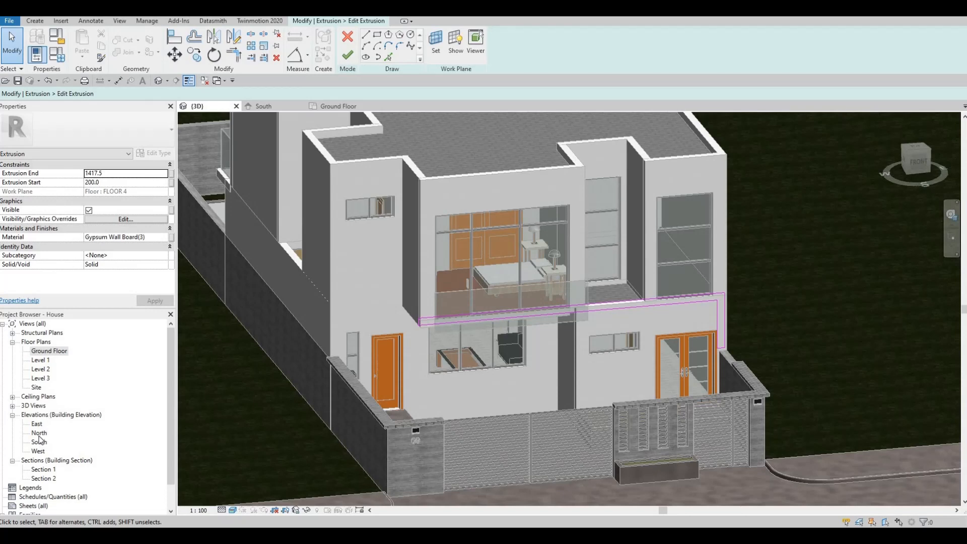
click(39, 434)
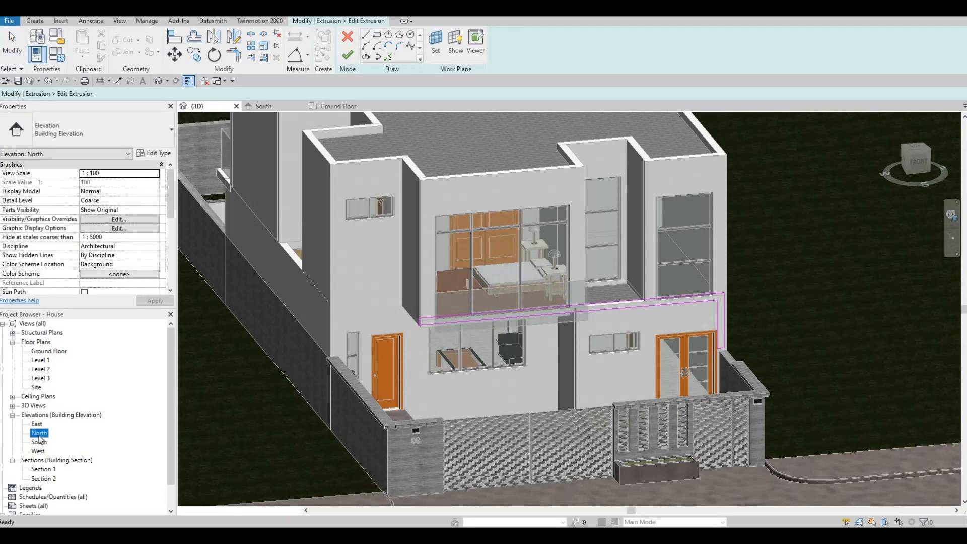
double_click(40, 435)
- In the South elevation, adjust the top end of the short left vertical sketch line
double_click(39, 442)
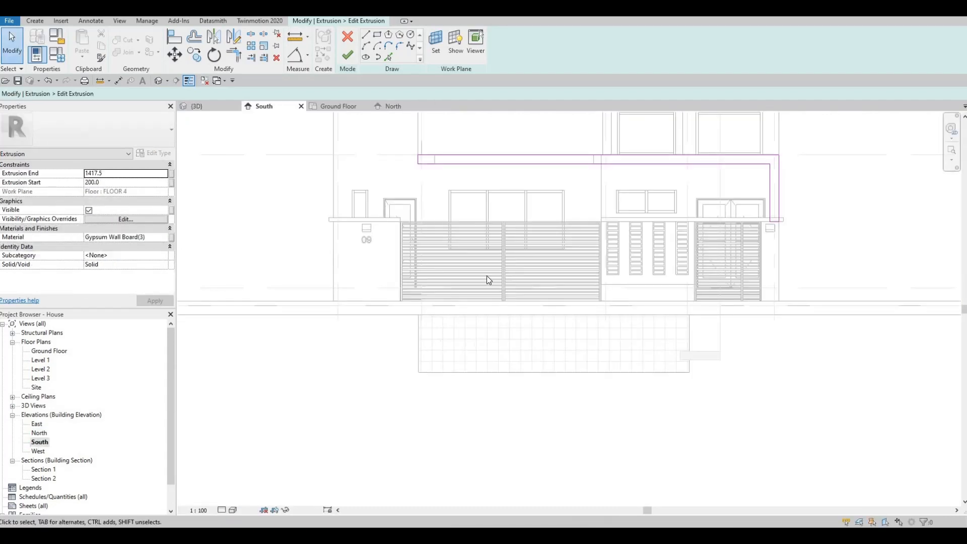
scroll(421, 287, up, 4)
key(Escape)
key(Escape)
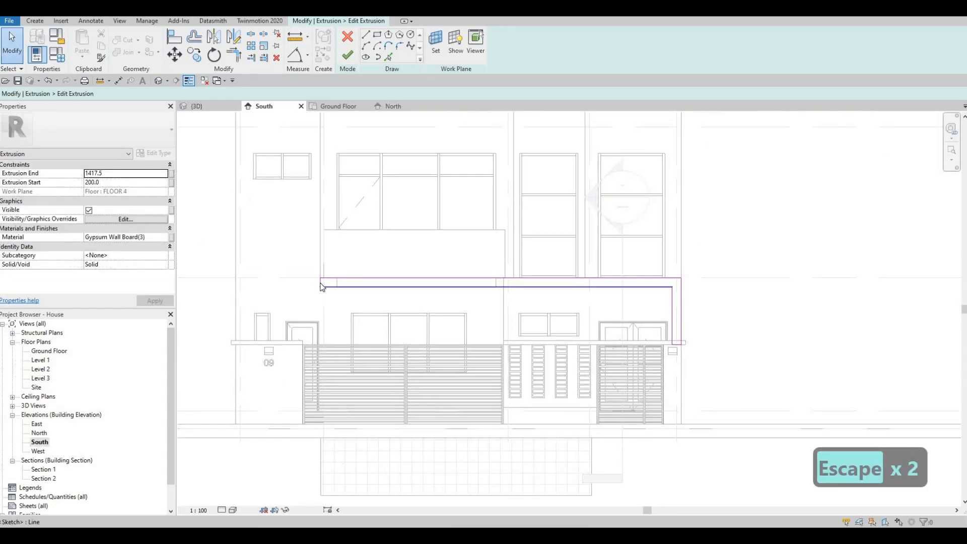
click(321, 283)
mouse_move(403, 280)
mouse_down()
mouse_move(423, 282)
mouse_move(331, 277)
mouse_move(351, 276)
mouse_move(320, 291)
mouse_up()
key(Escape)
key(Escape)
- Move the short vertical sketch line rightward onto the wall edge
scroll(320, 279, up, 4)
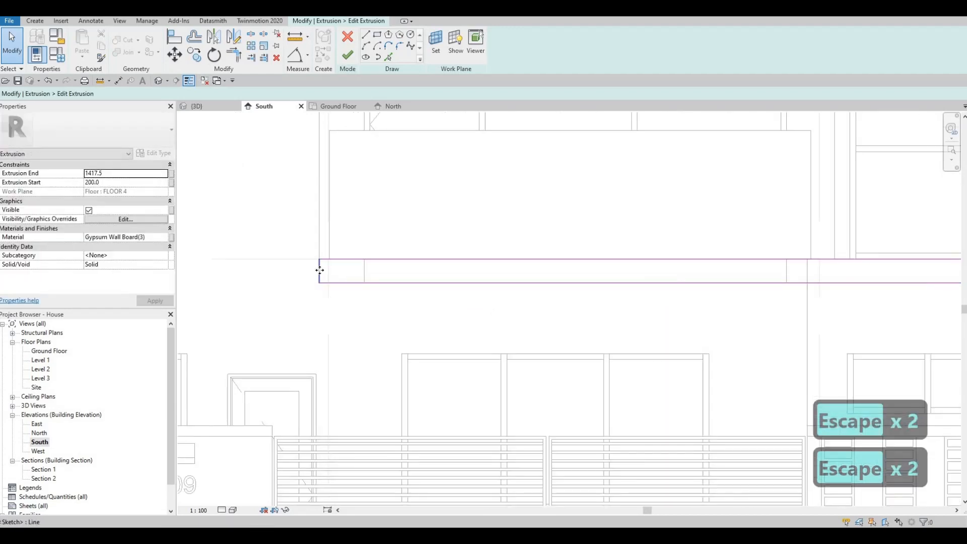
click(319, 270)
drag(678, 271, 807, 270)
scroll(540, 294, down, 1)
middle_drag(740, 298, 477, 313)
scroll(535, 299, down, 3)
scroll(481, 312, up, 3)
mouse_move(507, 311)
mouse_down()
mouse_move(510, 285)
mouse_move(524, 316)
mouse_up()
scroll(537, 282, down, 3)
middle_drag(593, 312, 535, 343)
key(Escape)
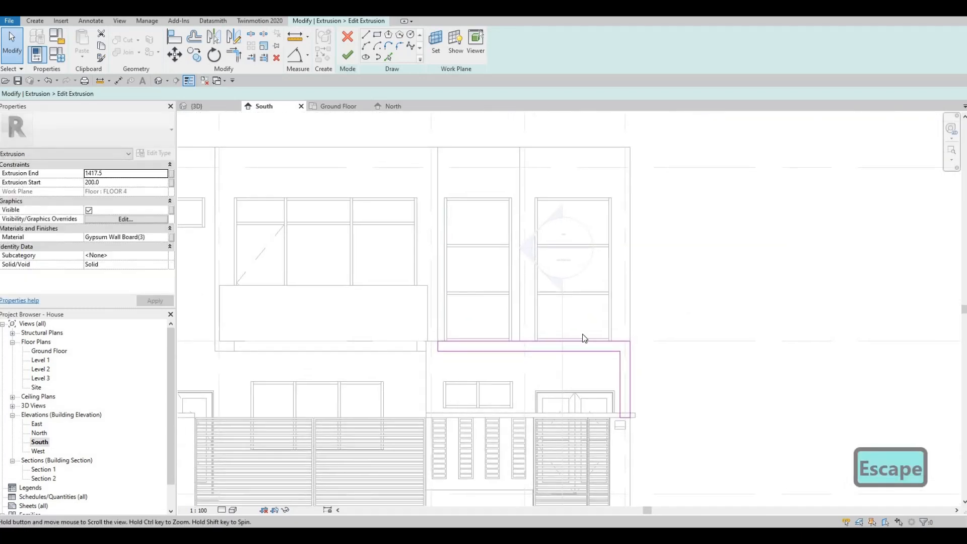
key(Escape)
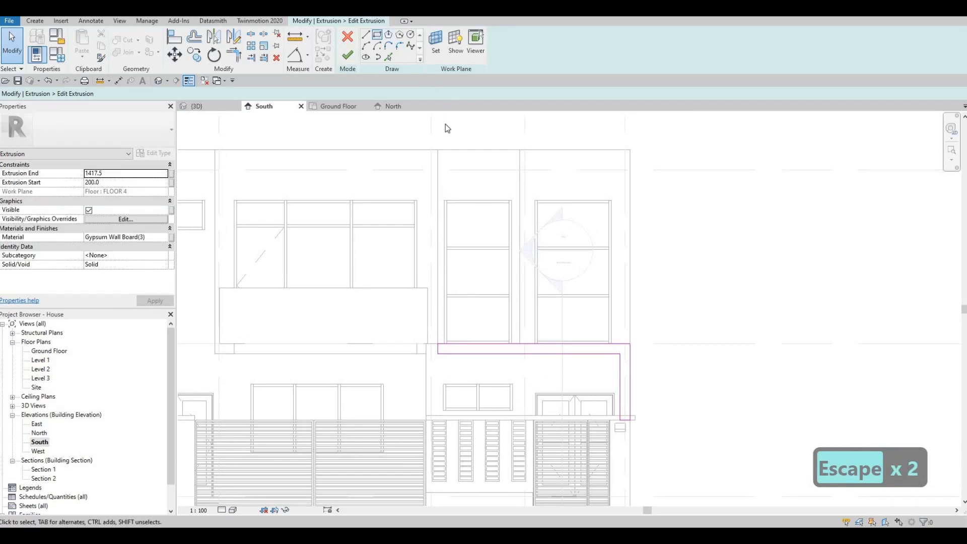
- Draw a sketch rectangle from the wall corner across the right window bay
click(438, 151)
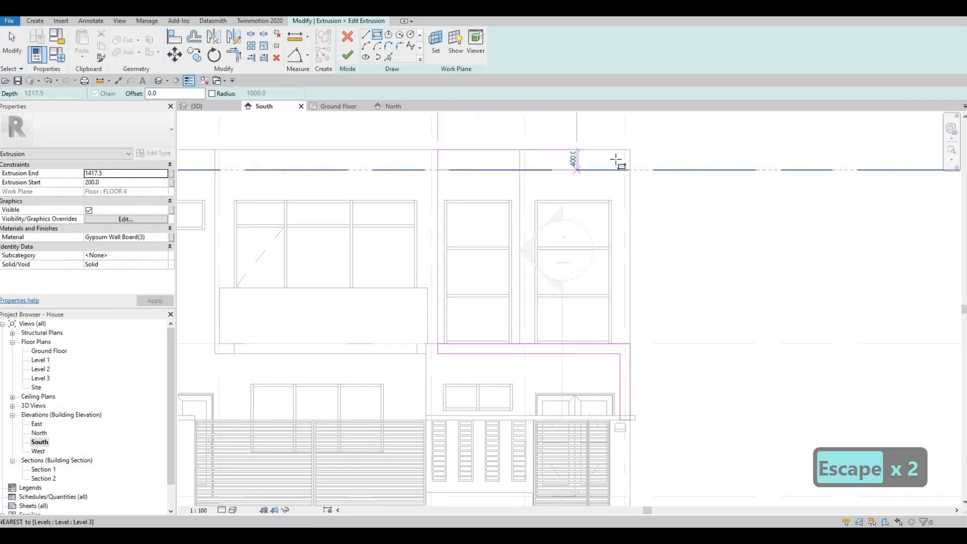
click(619, 159)
key(Escape)
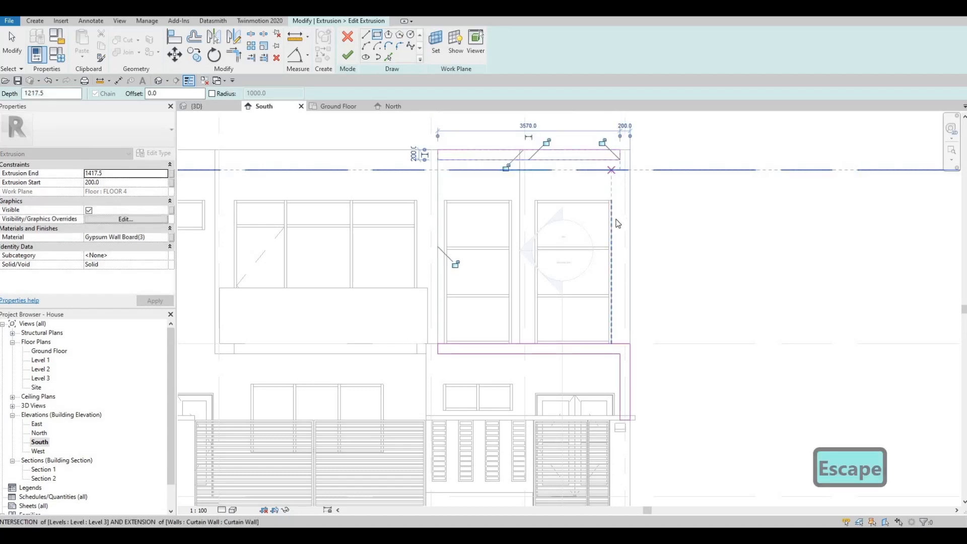
key(Escape)
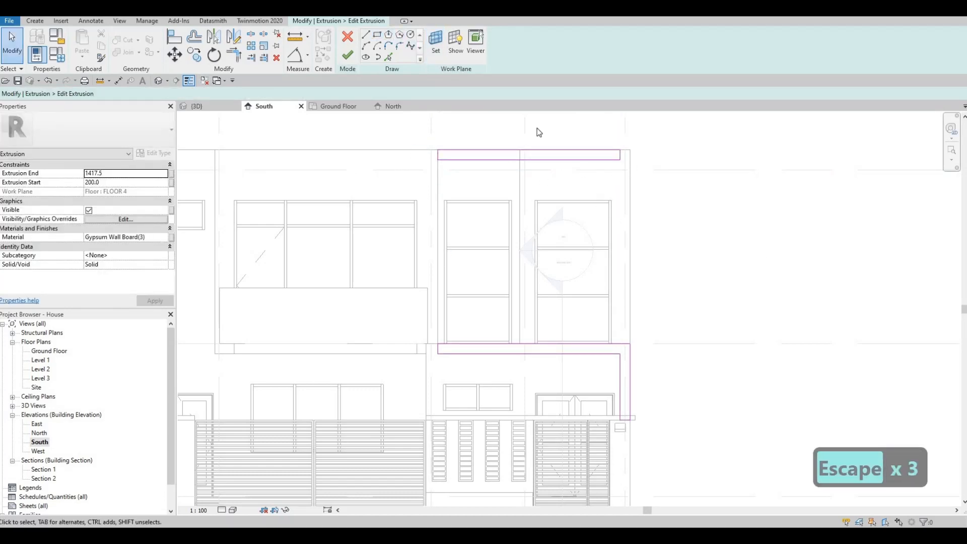
key(l)
key(i)
click(619, 177)
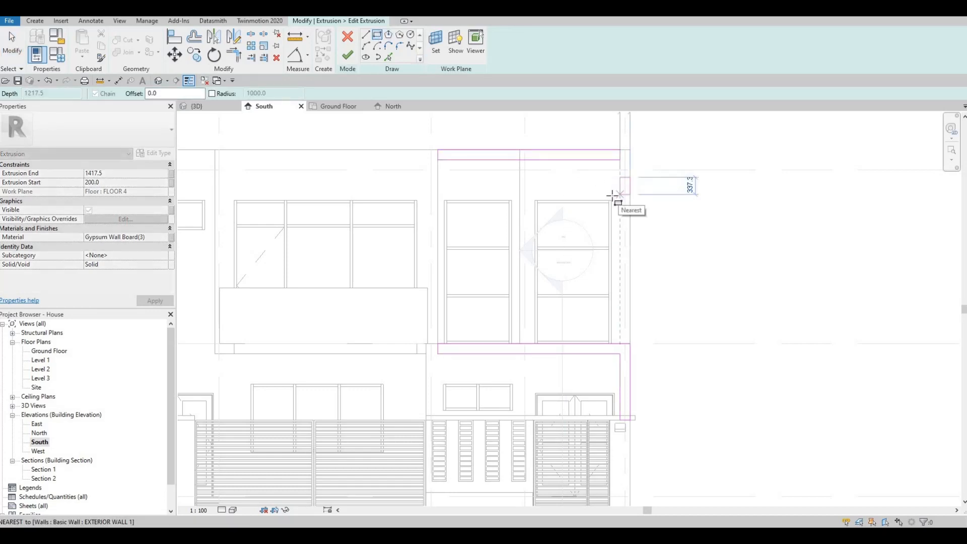
key(Escape)
key(Escape)
middle_drag(604, 233, 578, 314)
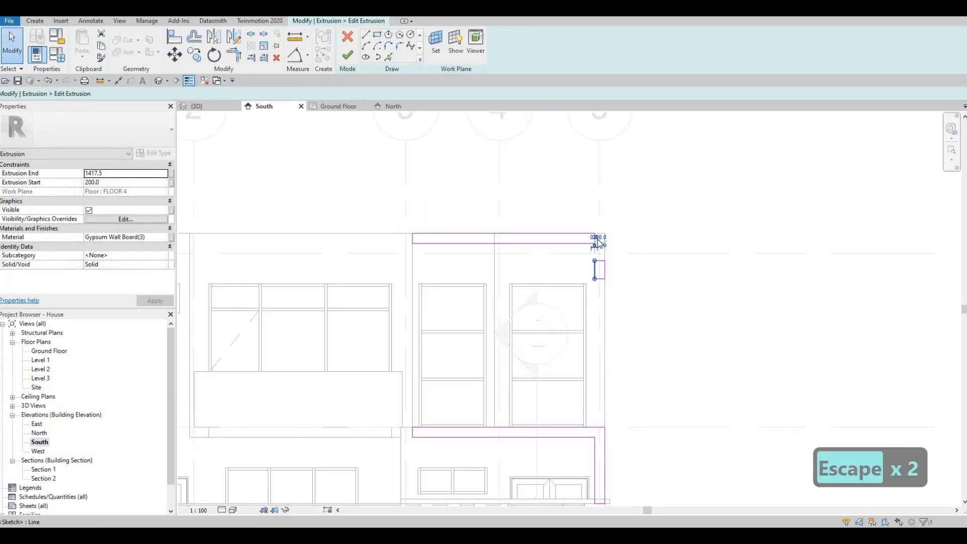
key(Escape)
- Trim the top and right vertical lines into a corner and delete two short leftover lines
scroll(597, 244, up, 5)
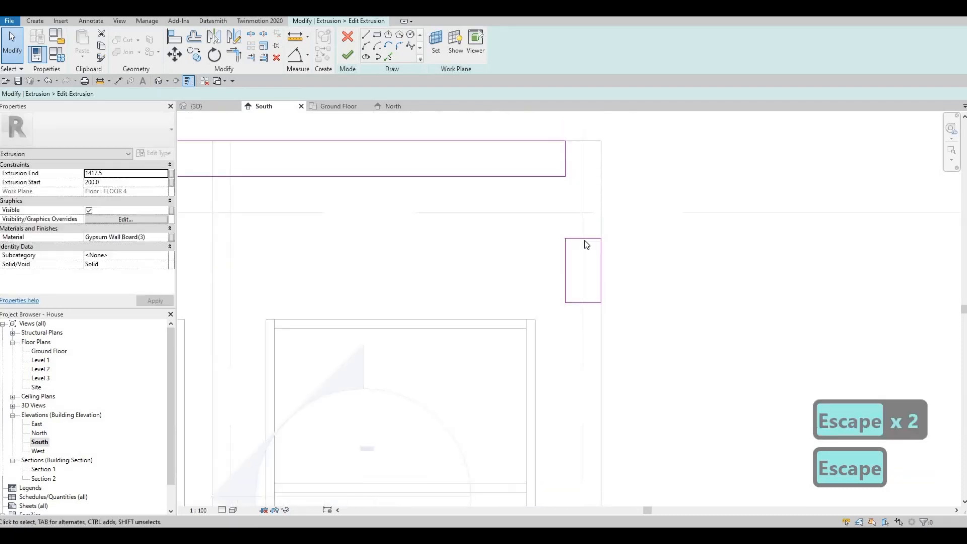
scroll(587, 245, down, 3)
key(Escape)
key(t)
key(r)
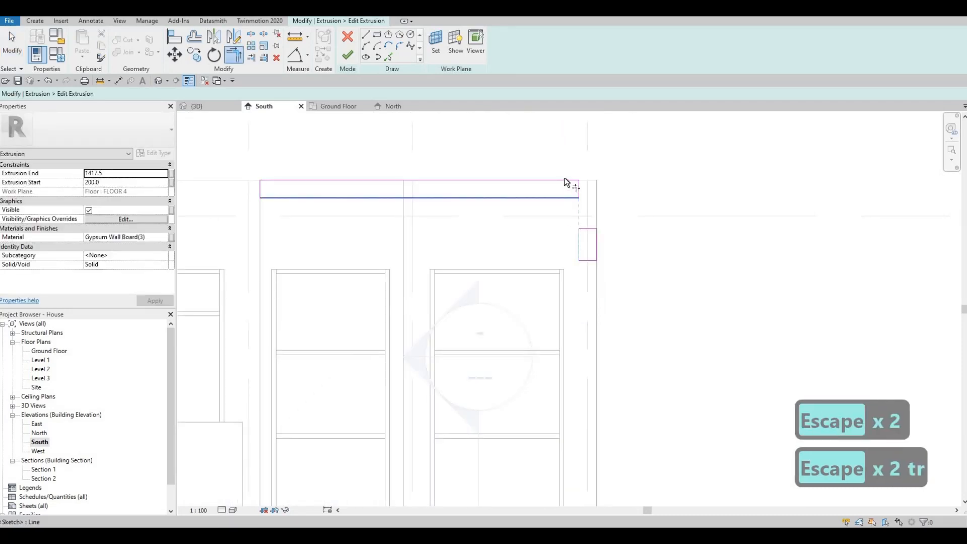
click(564, 177)
click(595, 234)
key(Escape)
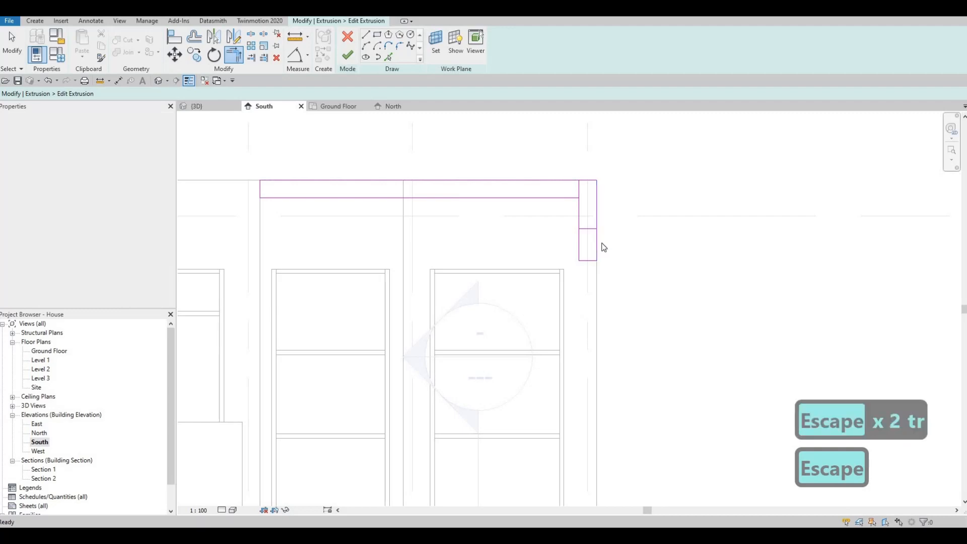
key(Escape)
drag(536, 154, 601, 243)
key(Delete)
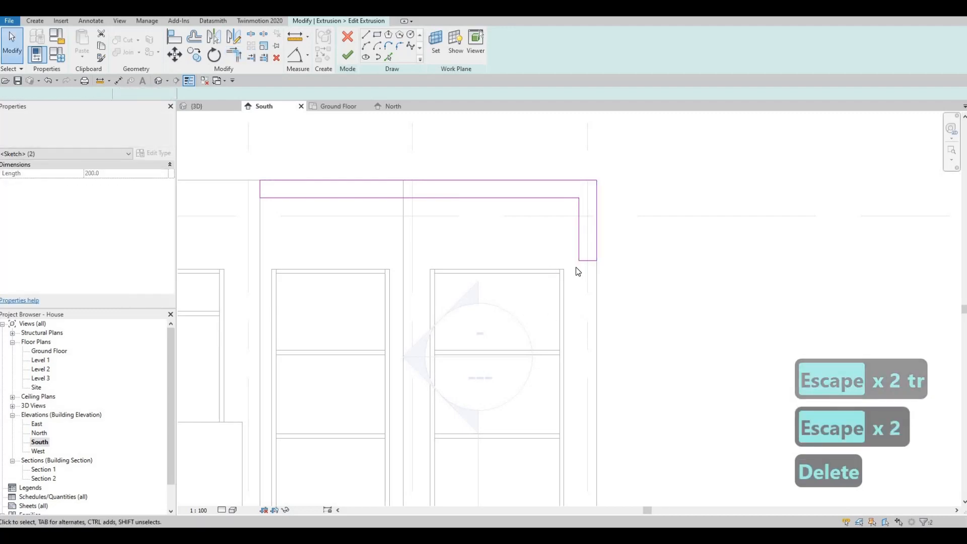
scroll(589, 312, down, 3)
key(Escape)
key(Escape)
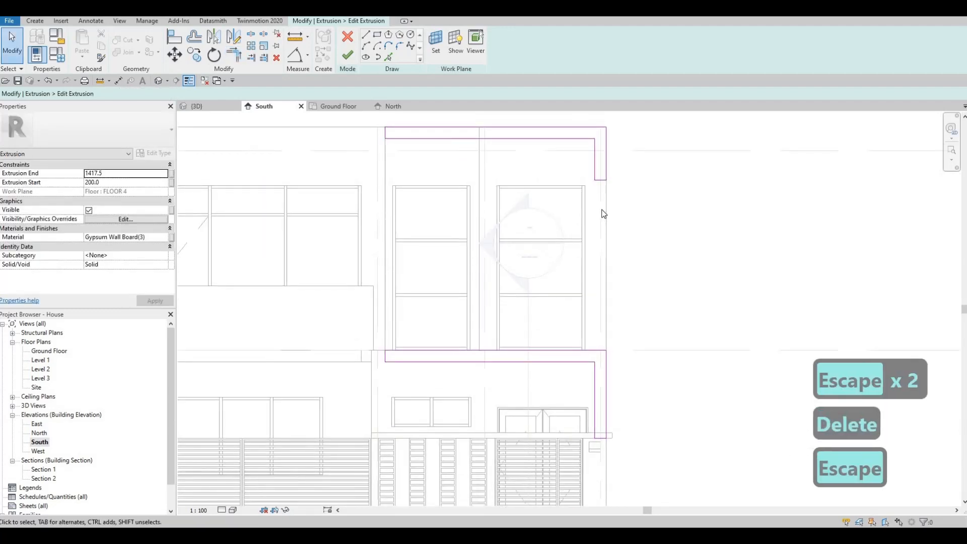
- Trim the lower horizontal line and delete two stray overlapping right-edge lines
click(592, 350)
key(Escape)
key(Escape)
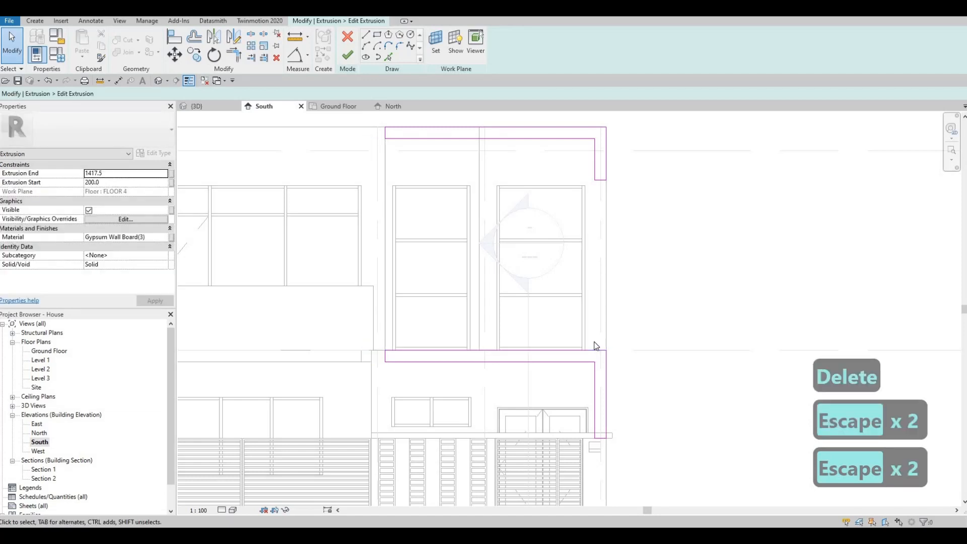
key(t)
key(r)
click(577, 351)
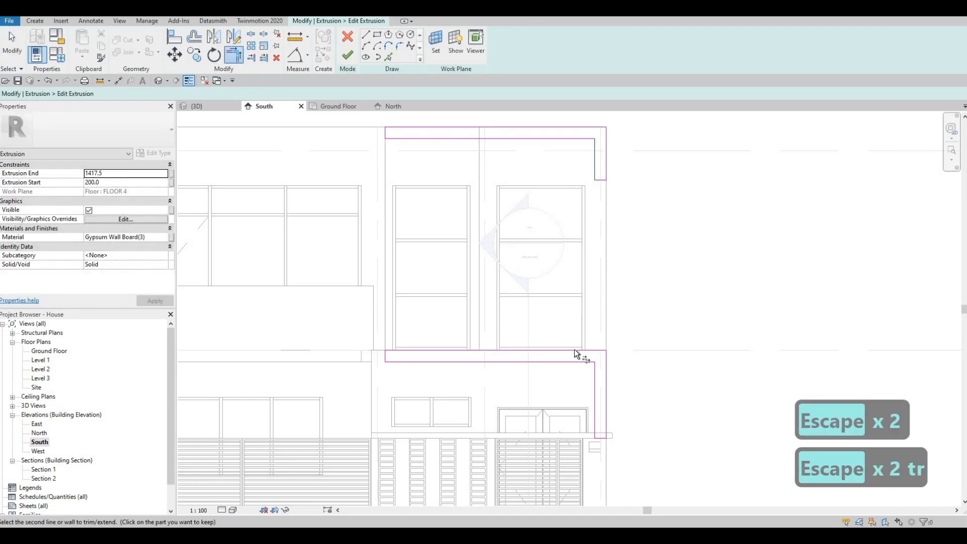
key(Escape)
key(Escape)
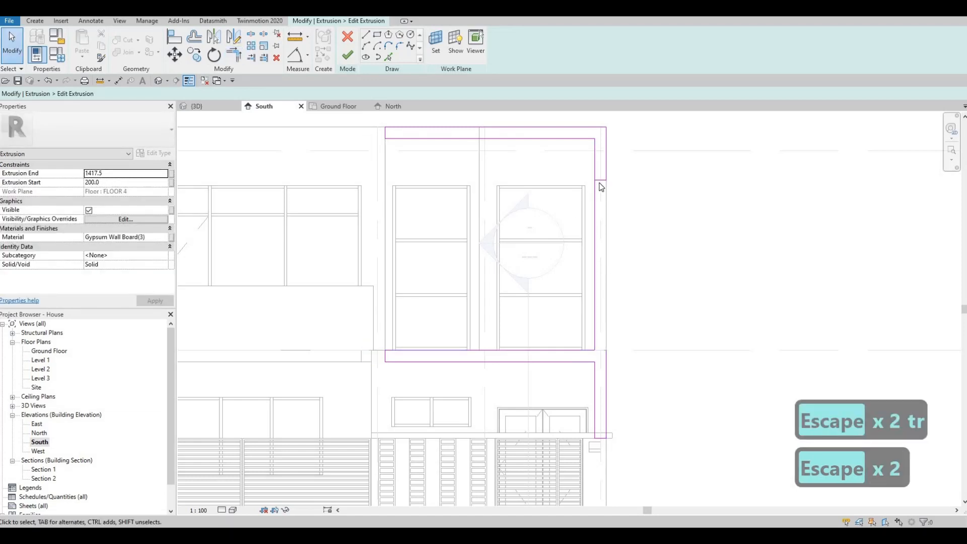
click(605, 166)
key(Delete)
click(607, 206)
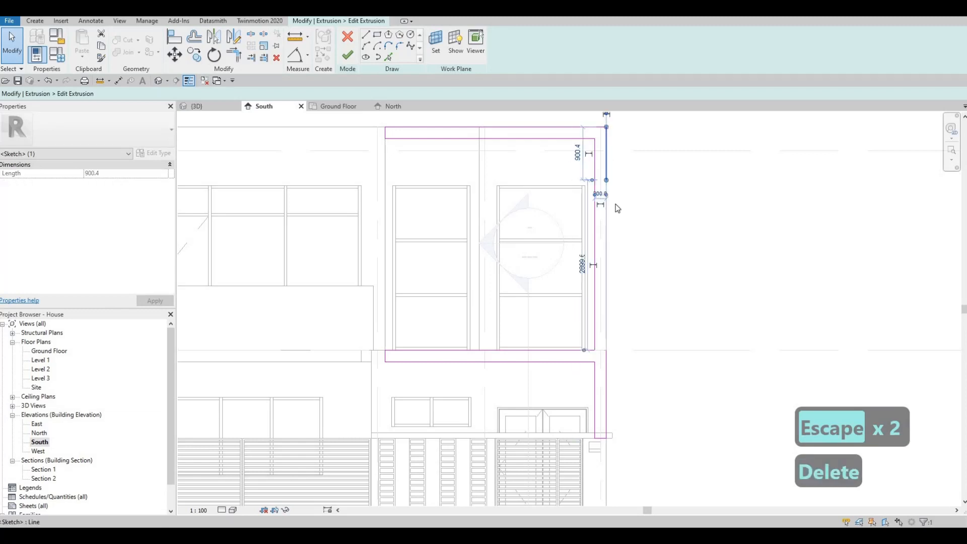
key(Delete)
- Join the top line and right vertical line into a corner, then finish the extrusion sketch
key(t)
key(r)
click(585, 128)
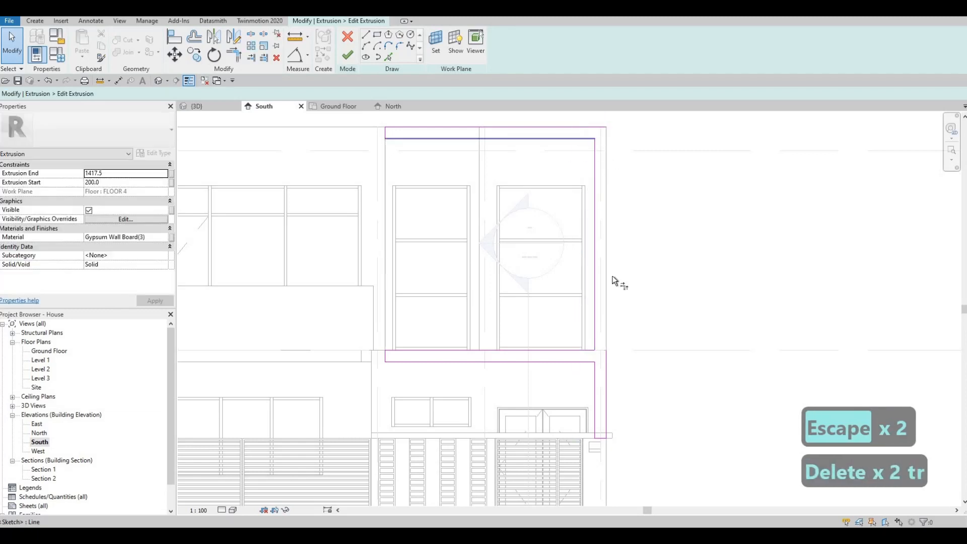
click(606, 360)
key(Escape)
key(Escape)
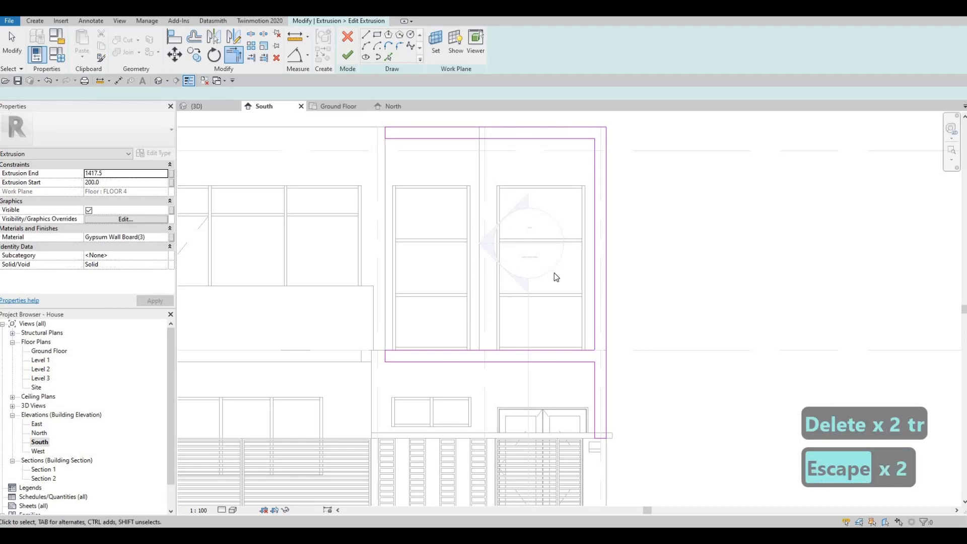
middle_drag(567, 307, 562, 295)
scroll(560, 296, down, 2)
mouse_move(472, 342)
middle_down()
mouse_move(494, 323)
mouse_move(504, 333)
mouse_move(472, 339)
middle_up()
scroll(464, 316, up, 3)
scroll(466, 320, down, 1)
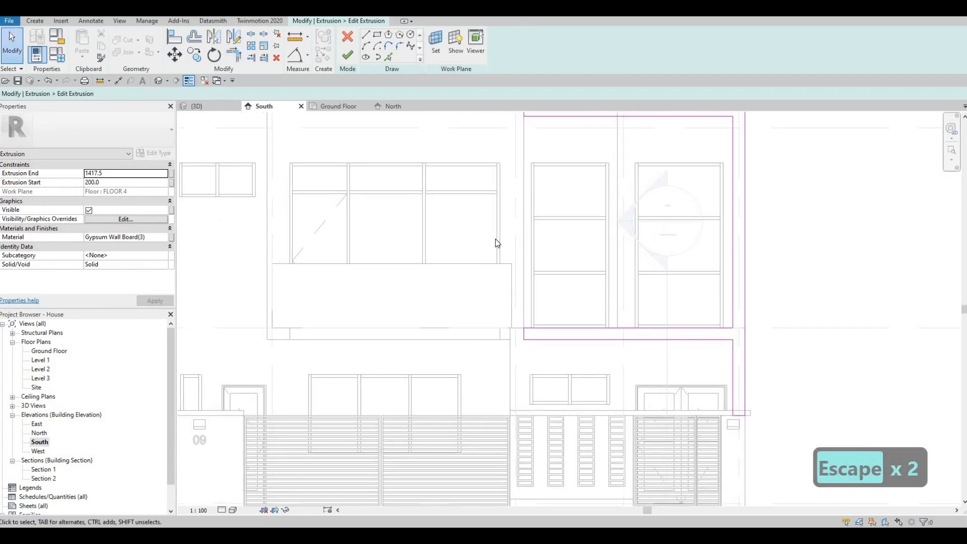
click(354, 57)
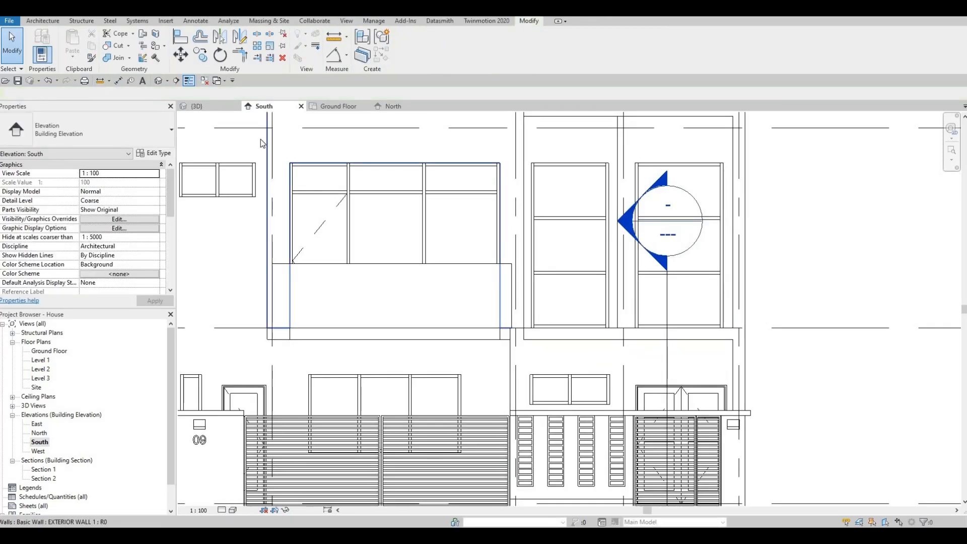
- Finish the in-place frame model and orbit the 3D house to face the front
click(196, 106)
key(Escape)
shift+middle_drag(579, 301, 450, 170)
shift+middle_drag(470, 229, 492, 227)
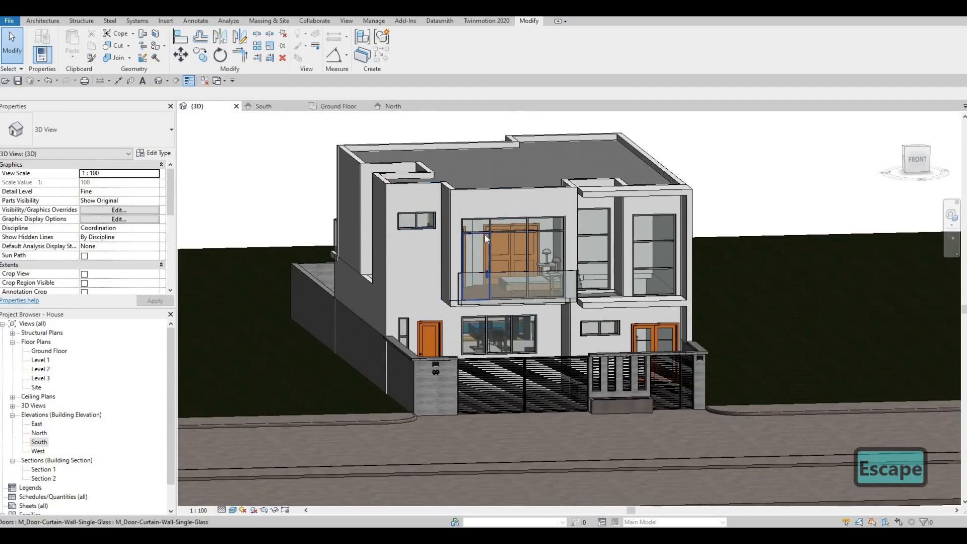
scroll(486, 227, up, 2)
scroll(501, 207, up, 2)
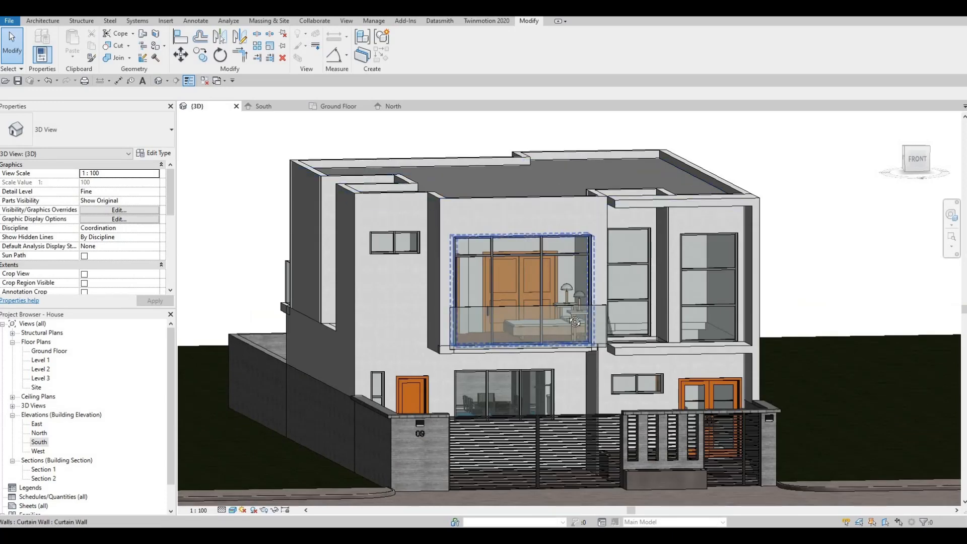
- Inspect the gypsum frame around the upper windows from several angles, then return to the South elevation
shift+middle_drag(553, 240, 560, 126)
click(559, 125)
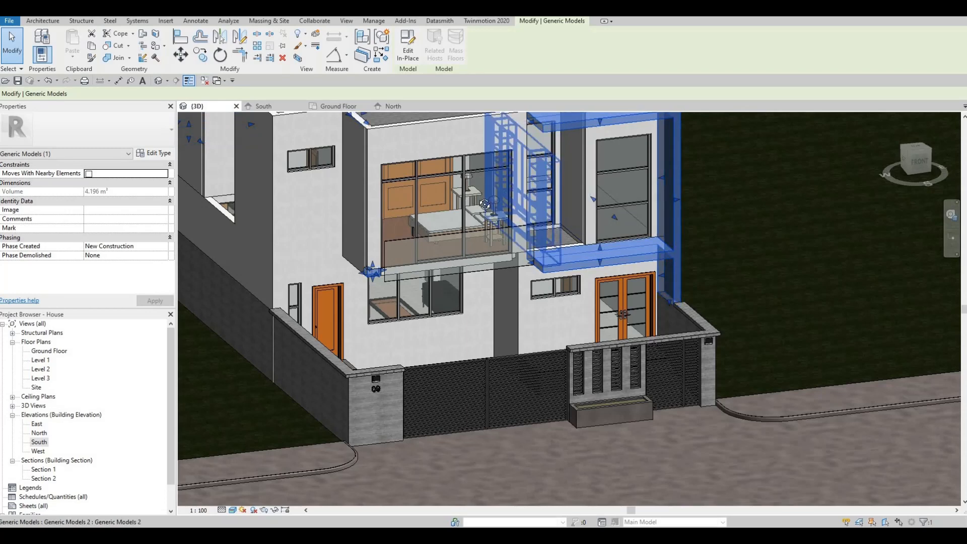
shift+middle_drag(476, 225, 575, 238)
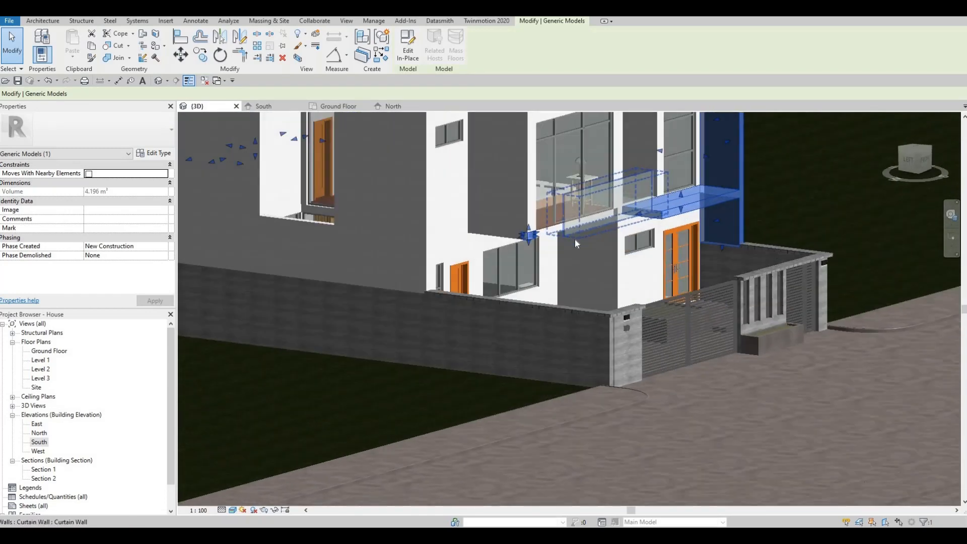
key(Escape)
key(Escape)
scroll(576, 238, up, 2)
shift+middle_drag(627, 167, 378, 140)
key(Escape)
scroll(610, 234, down, 3)
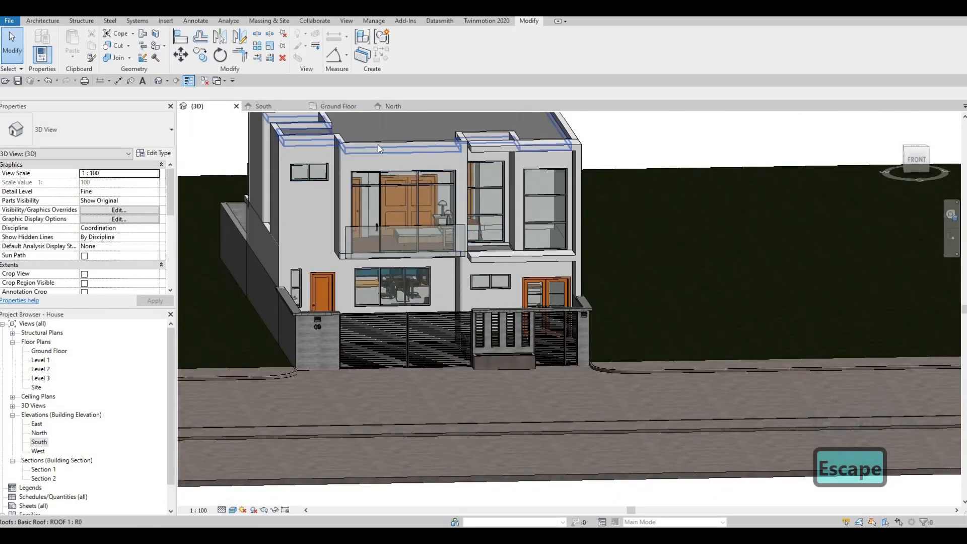
click(263, 106)
scroll(561, 166, down, 3)
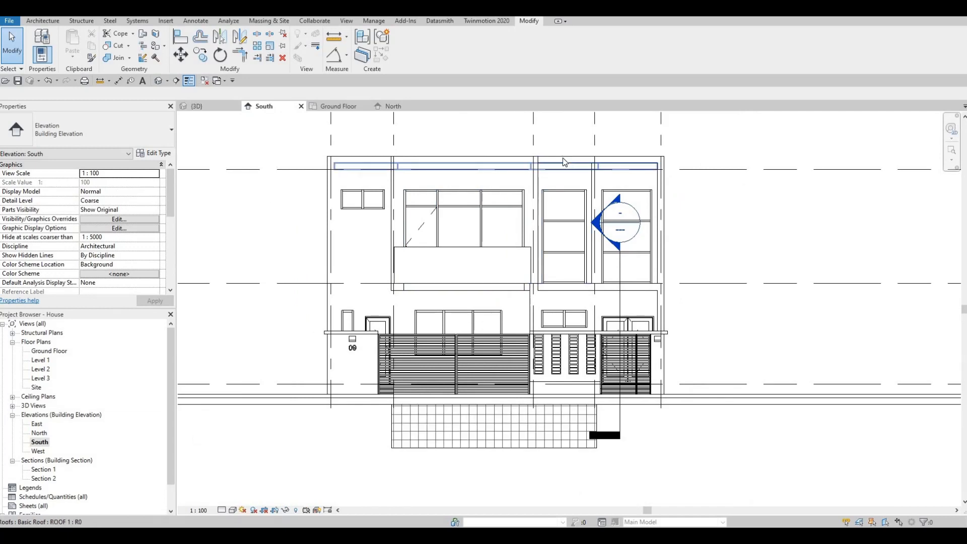
- Select the existing frame extrusion on the South elevation to inspect it, then deselect it
click(562, 160)
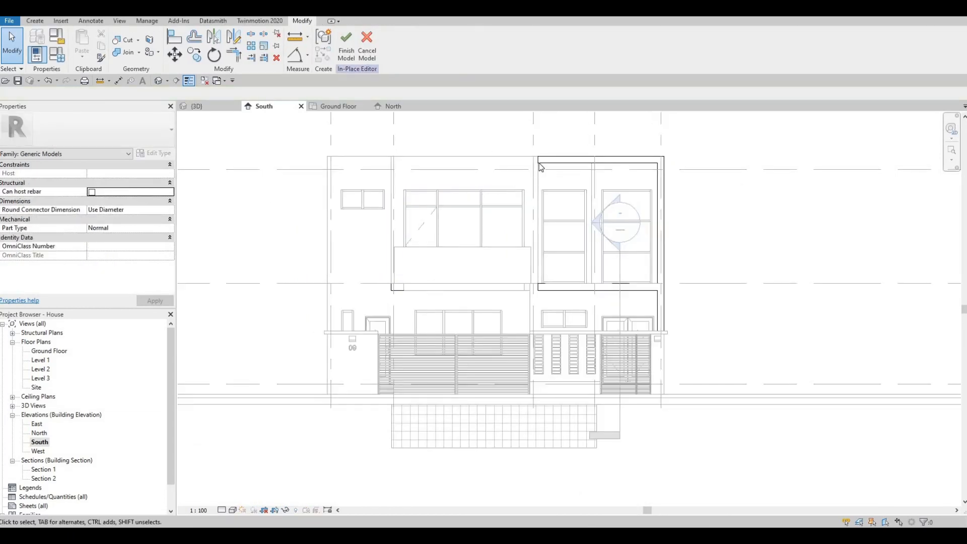
click(564, 160)
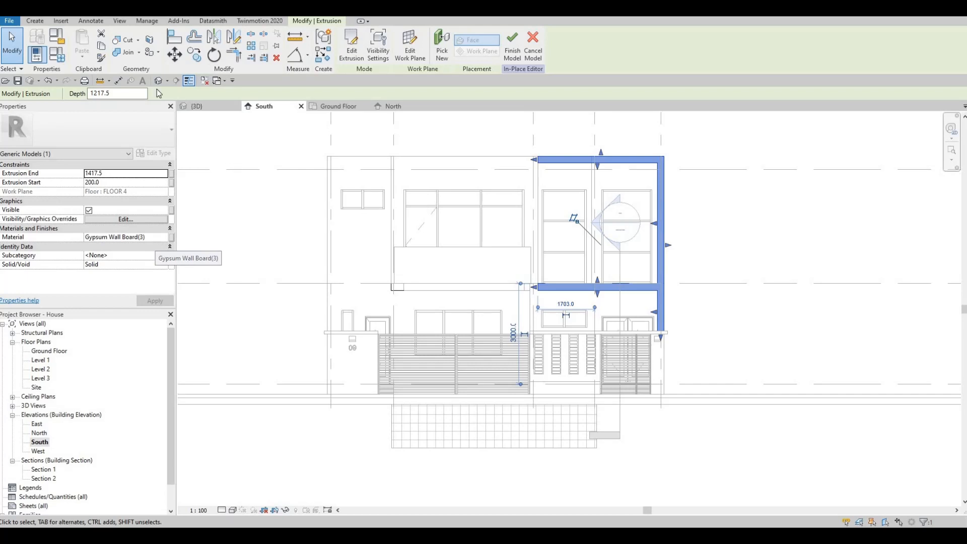
key(Escape)
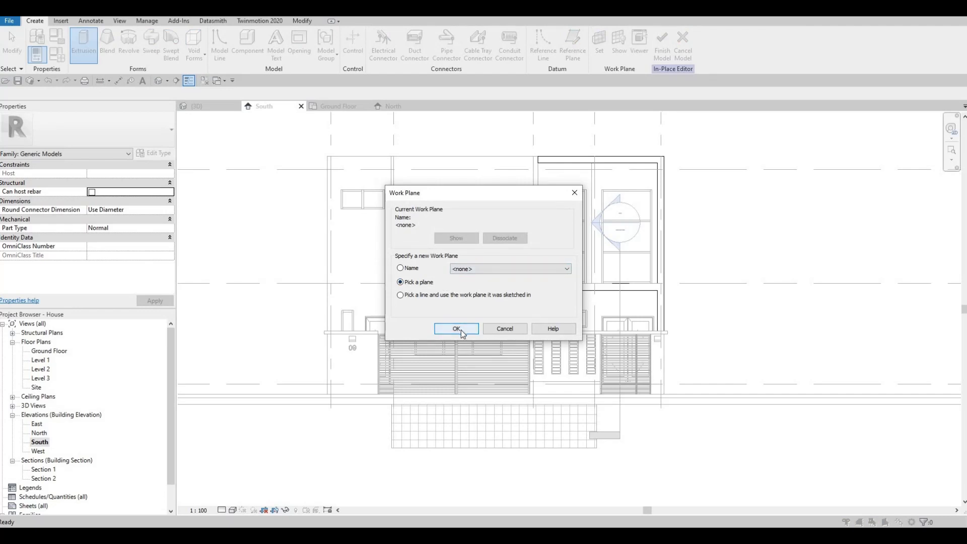
- Use the front wall as the work plane and draw a rectangle around the upper left window bay
key(Return)
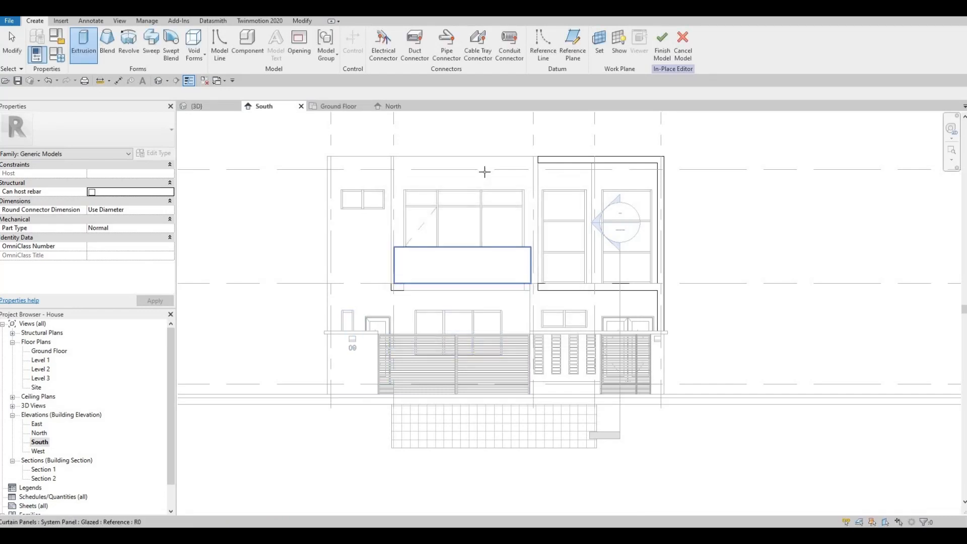
click(470, 165)
click(377, 35)
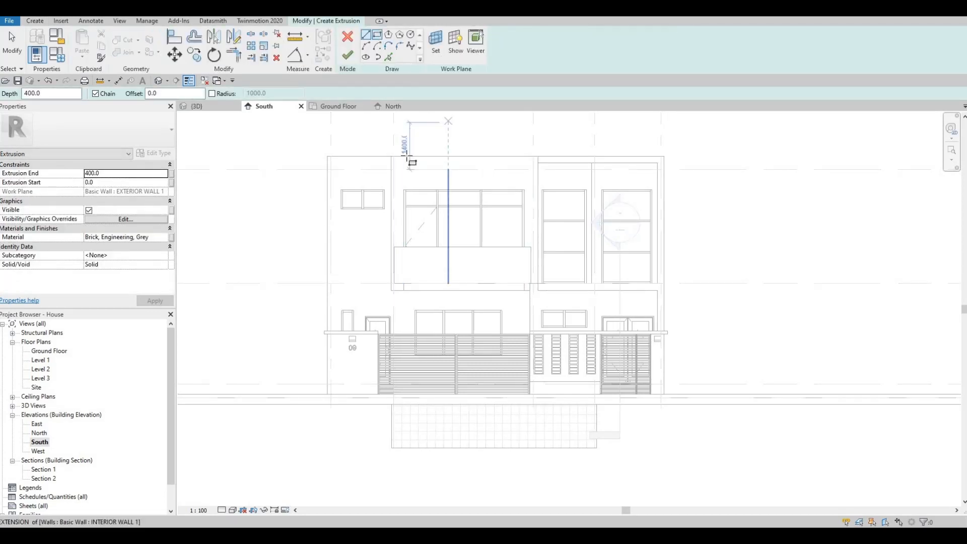
click(391, 156)
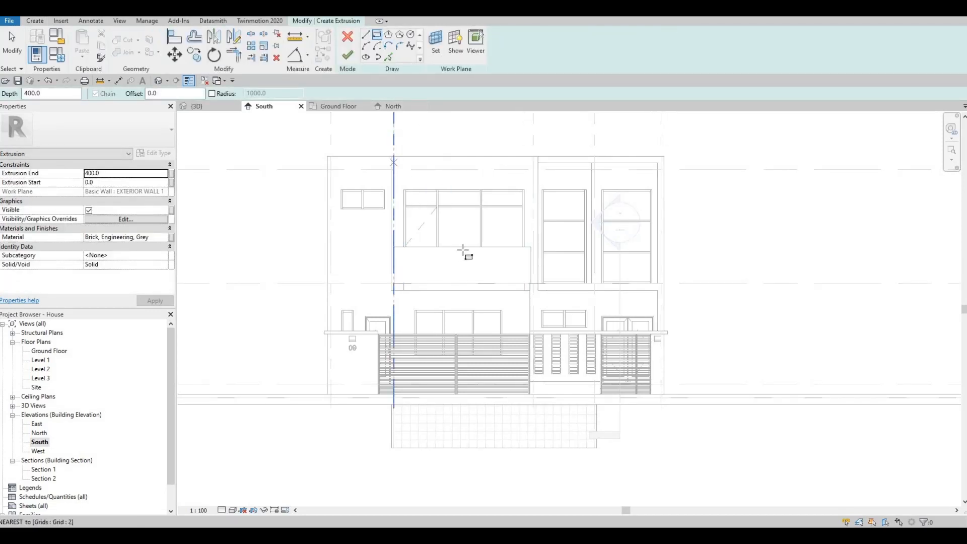
click(529, 290)
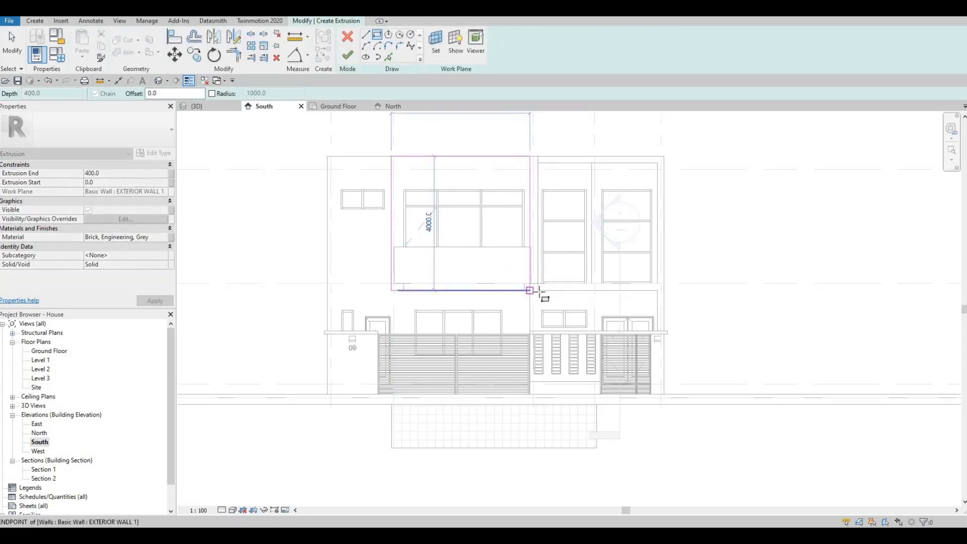
click(538, 290)
key(Escape)
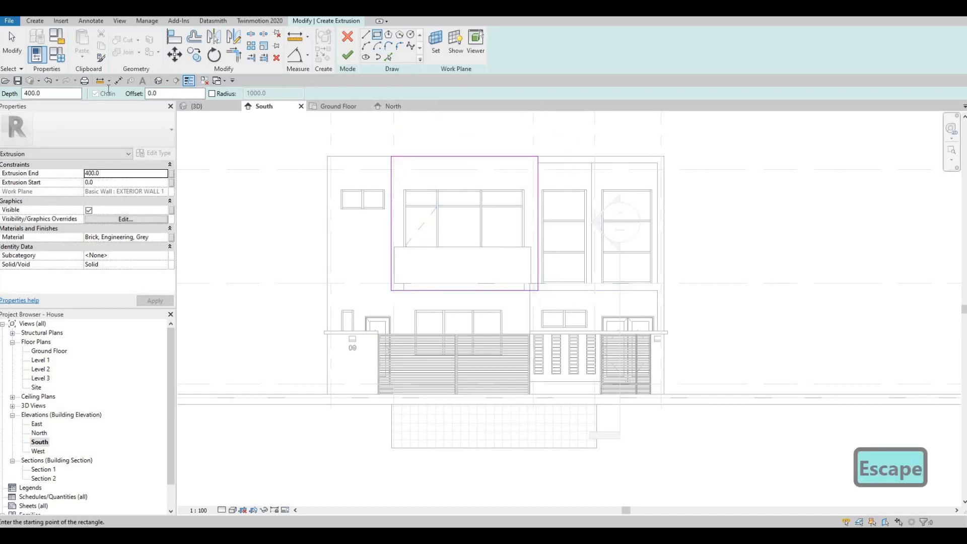
- Draw an inner rectangle offset 200 inside it and finish the extrusion sketch
text(00)
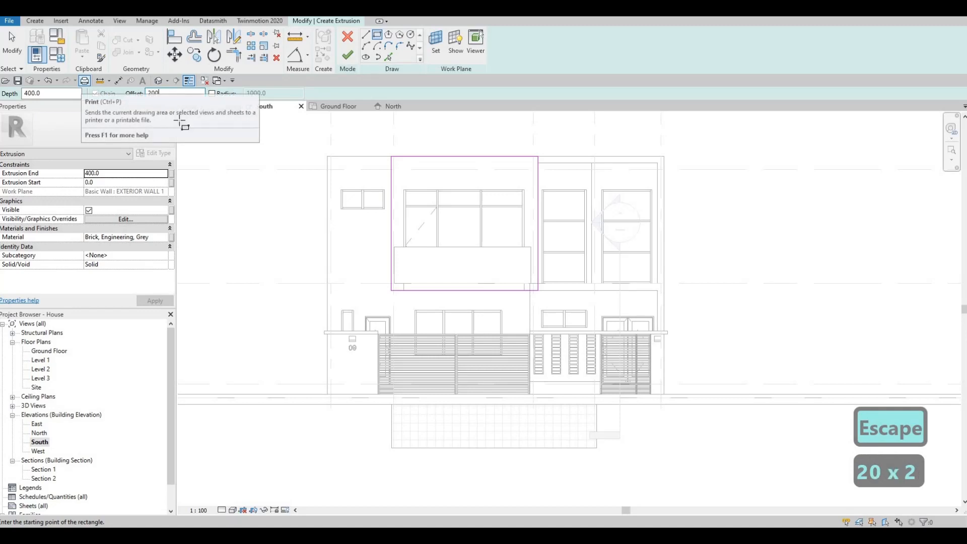
click(392, 160)
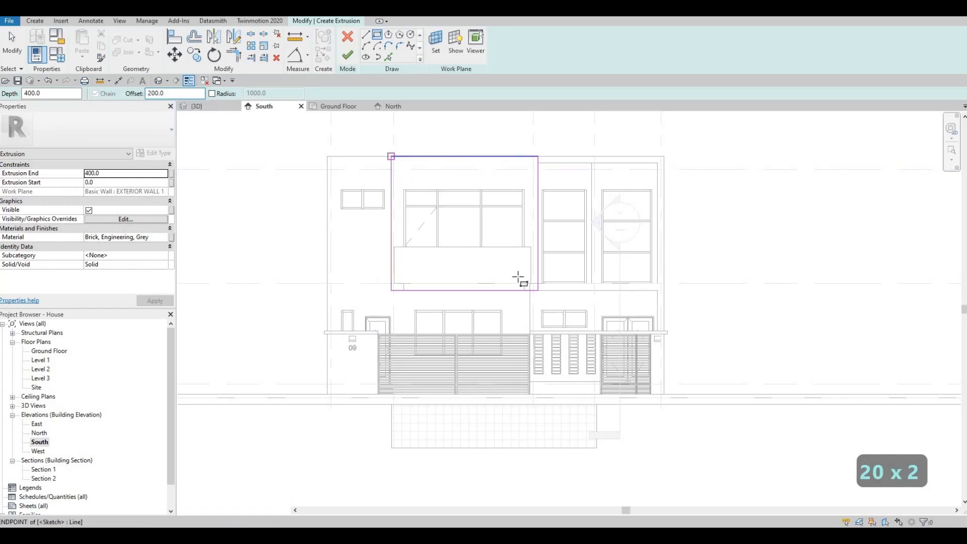
scroll(534, 285, up, 3)
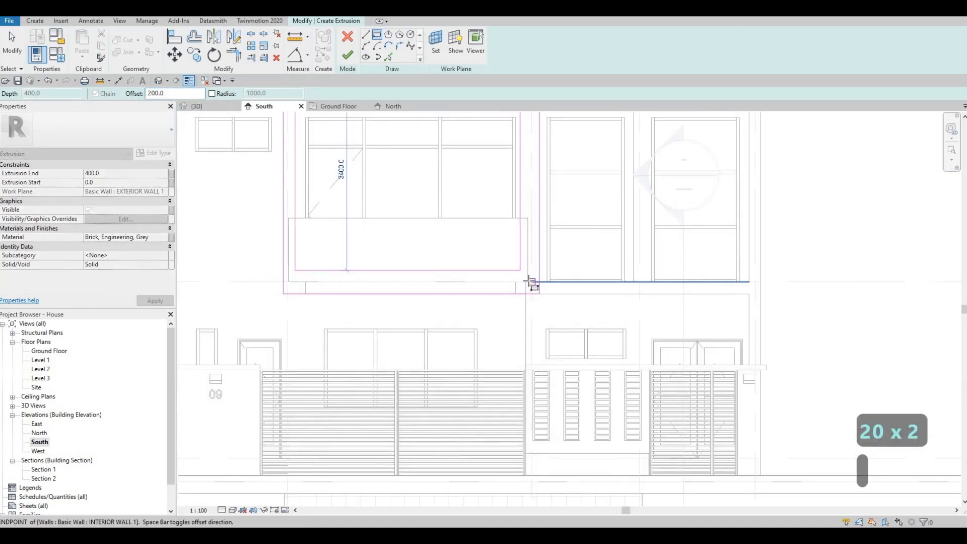
click(539, 294)
scroll(492, 268, down, 3)
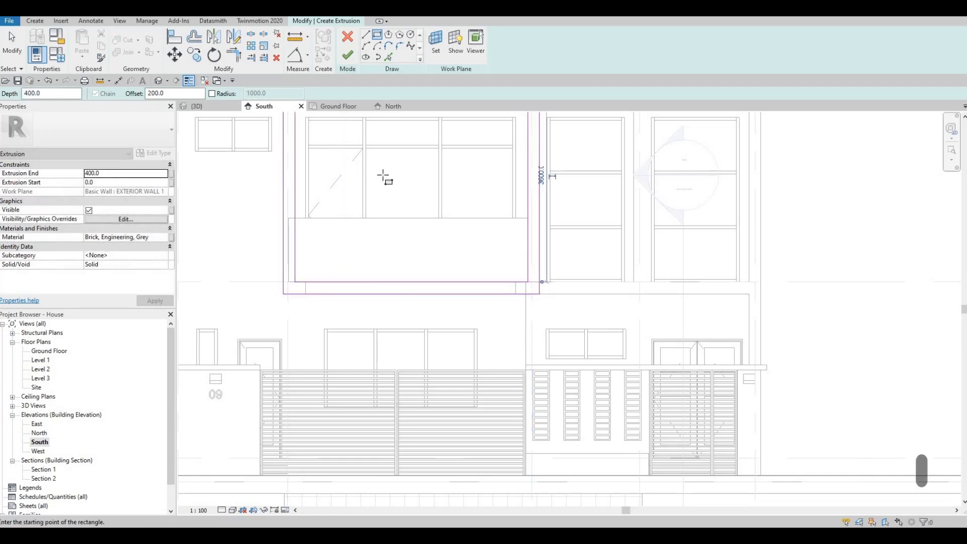
key(Escape)
click(347, 55)
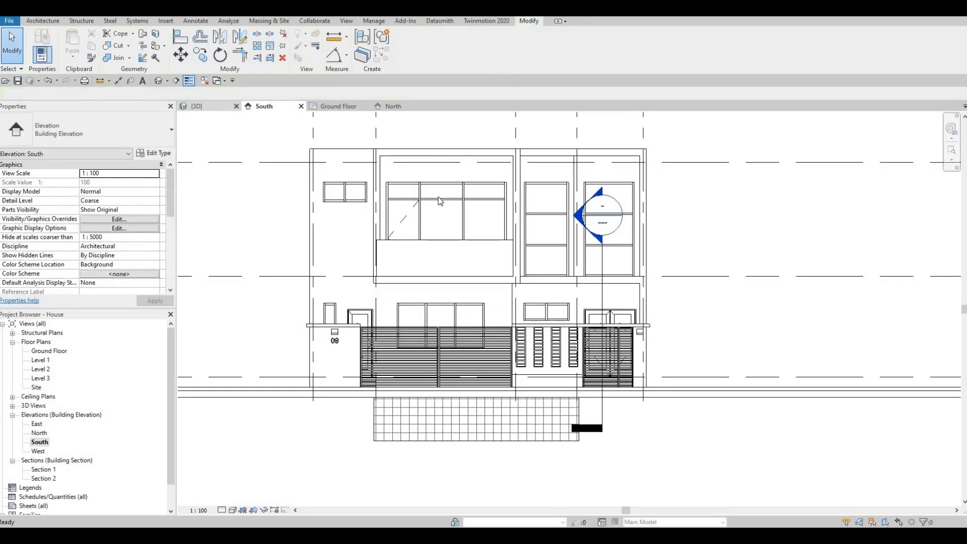
- Check the new grey brick window-bay frame in the 3D view, then open the Level 2 plan
click(201, 105)
shift+middle_drag(496, 209, 533, 224)
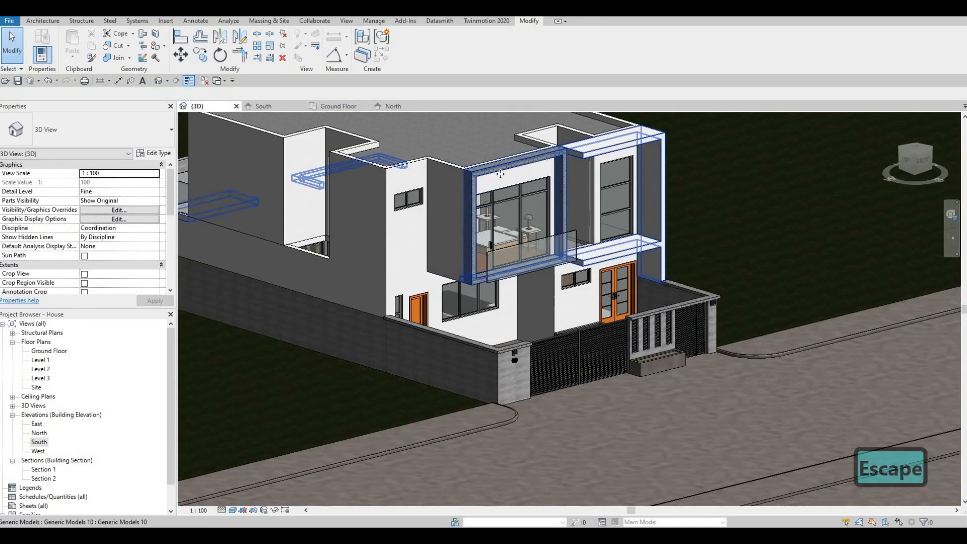
click(534, 224)
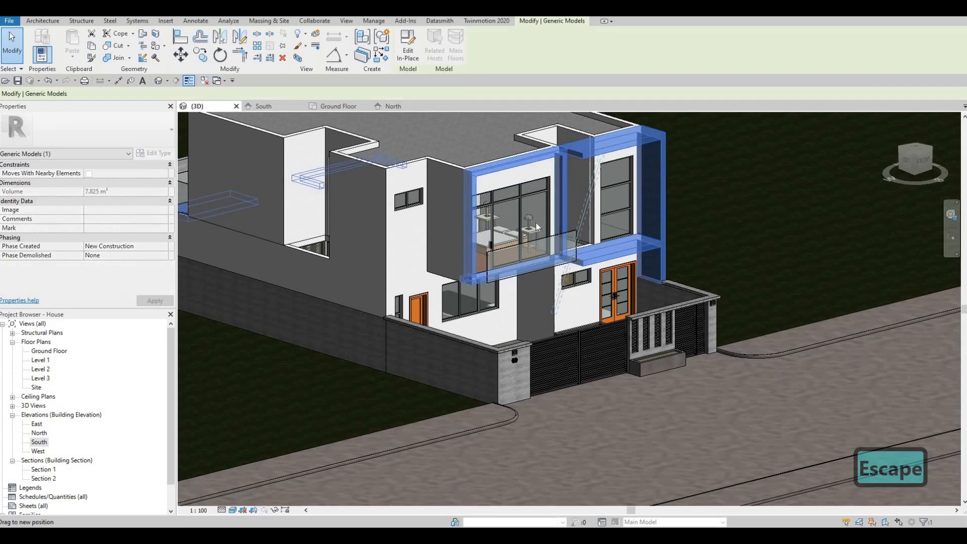
key(Escape)
scroll(493, 185, up, 3)
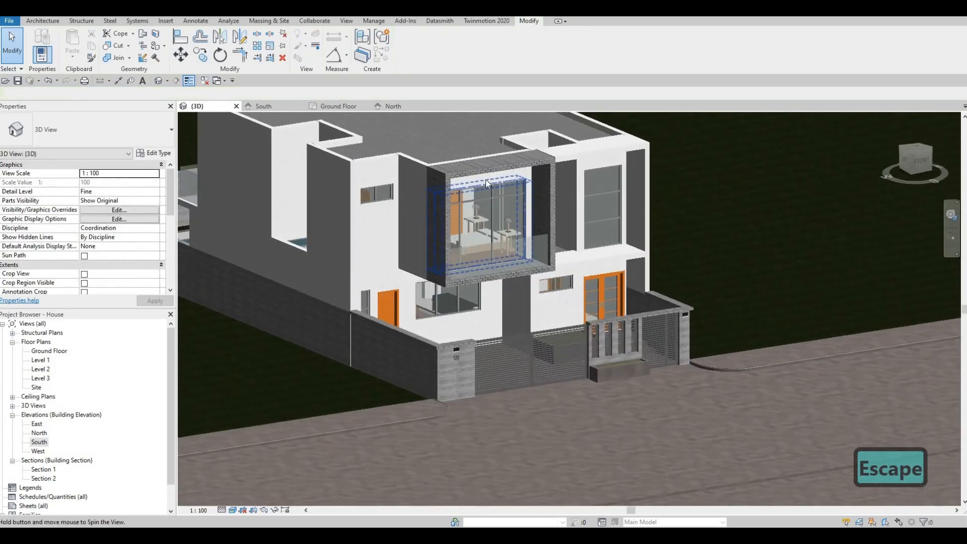
scroll(497, 258, up, 3)
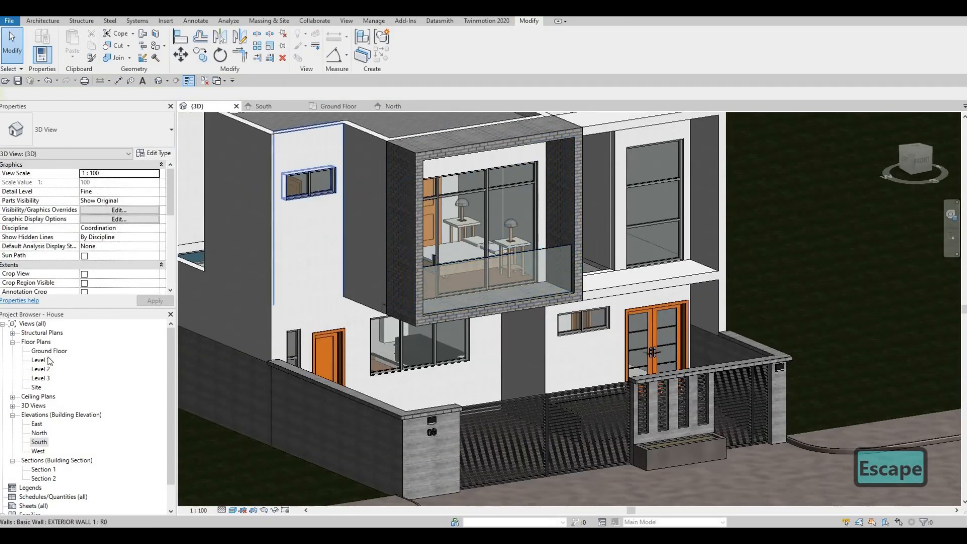
double_click(43, 369)
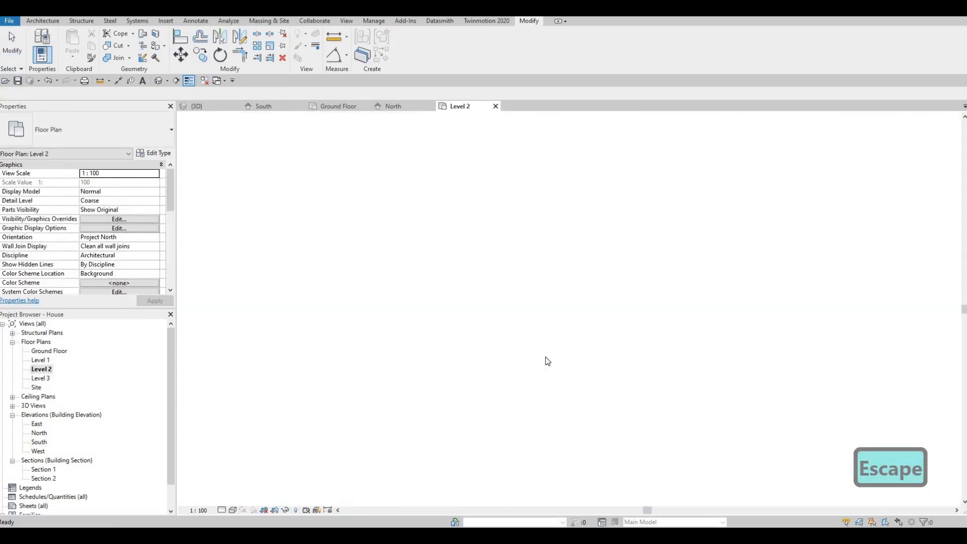
- Select the Level 2 balcony curtain wall in plan, then switch back to the 3D view
scroll(584, 351, up, 5)
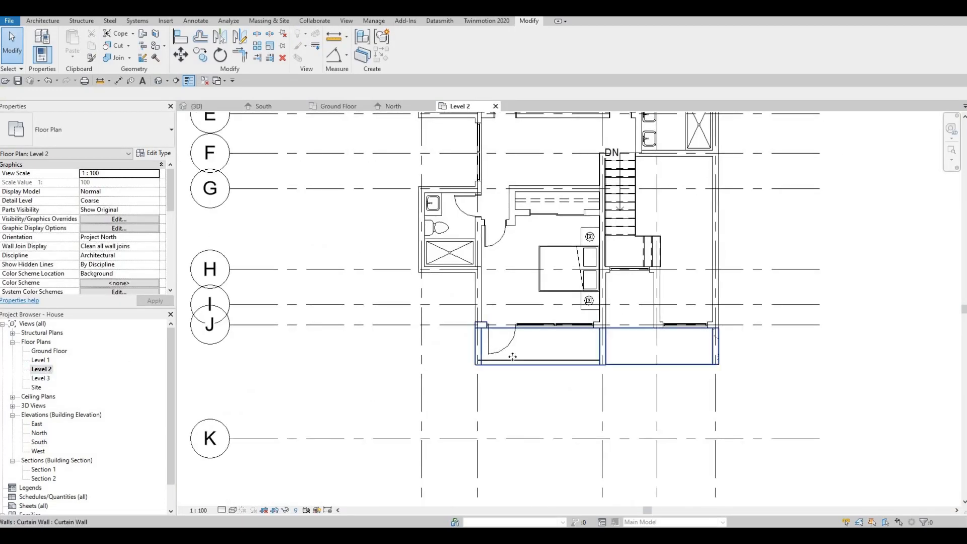
key(Escape)
click(455, 354)
scroll(456, 354, up, 3)
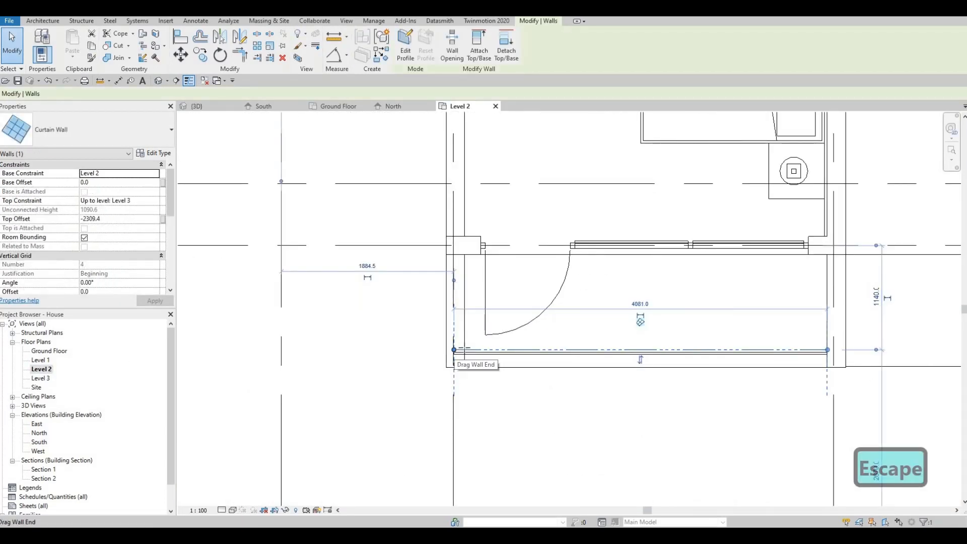
key(Escape)
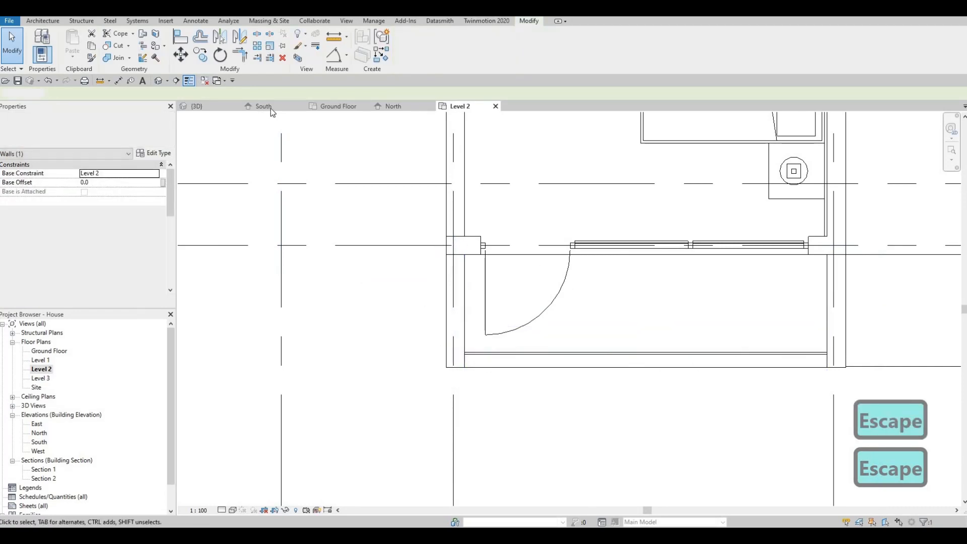
click(211, 106)
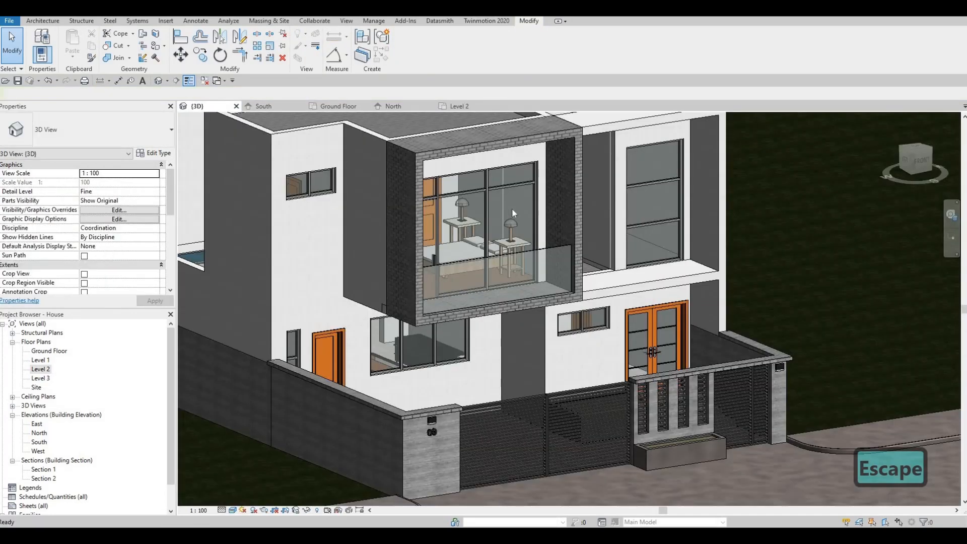
- Edit the window-bay frame model in place and select its front extrusion
key(Escape)
click(554, 137)
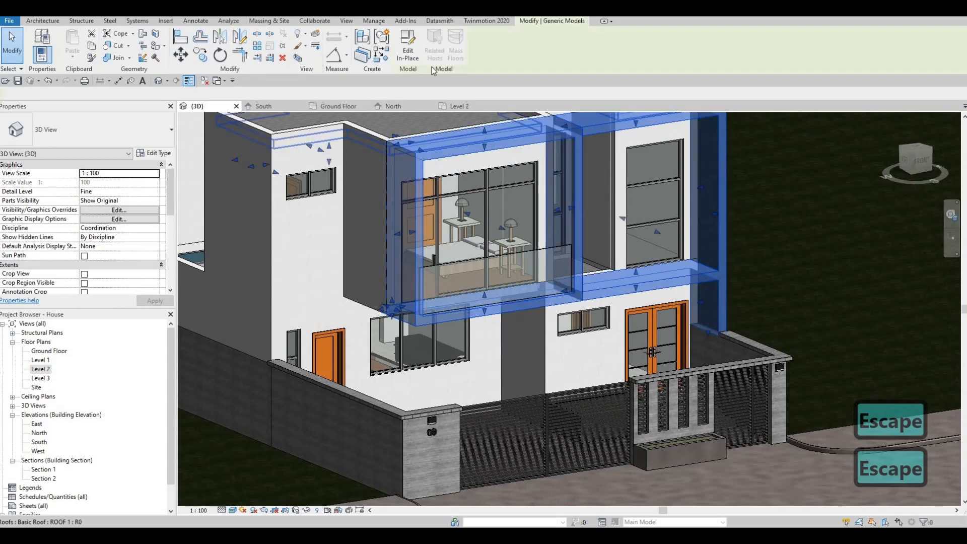
click(408, 51)
click(439, 149)
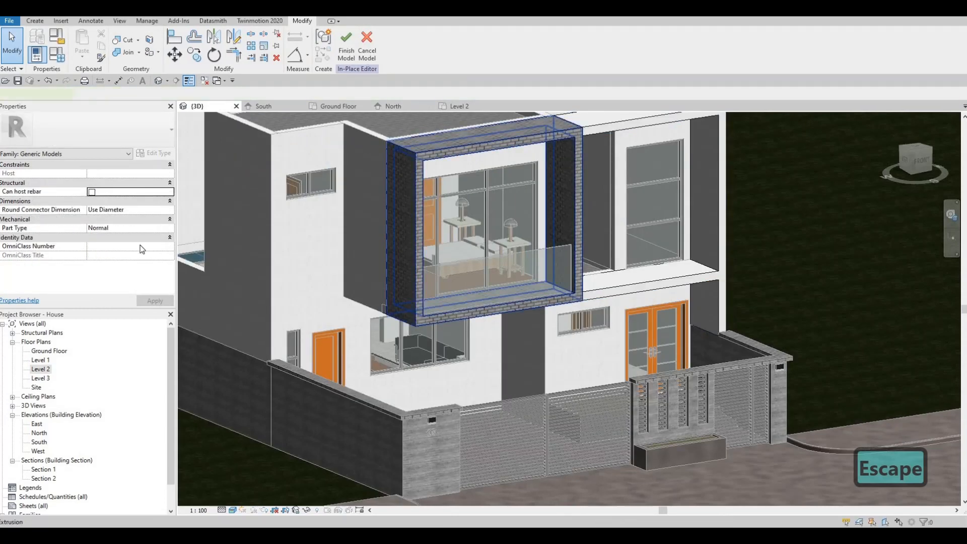
- Assign Gypsum Wall Board(4), a duplicate of Gypsum Wall Board(3), and finish the model
click(165, 235)
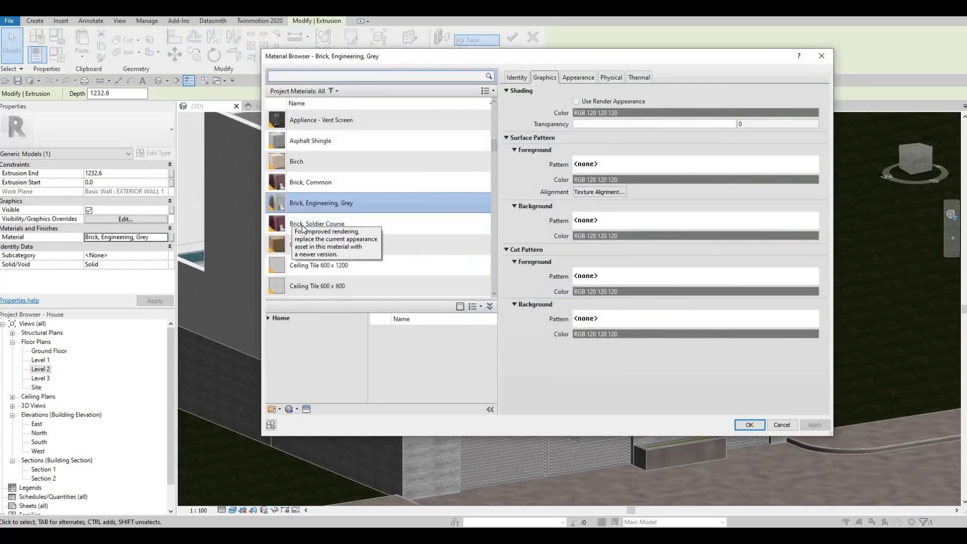
scroll(304, 229, up, 5)
scroll(304, 229, down, 15)
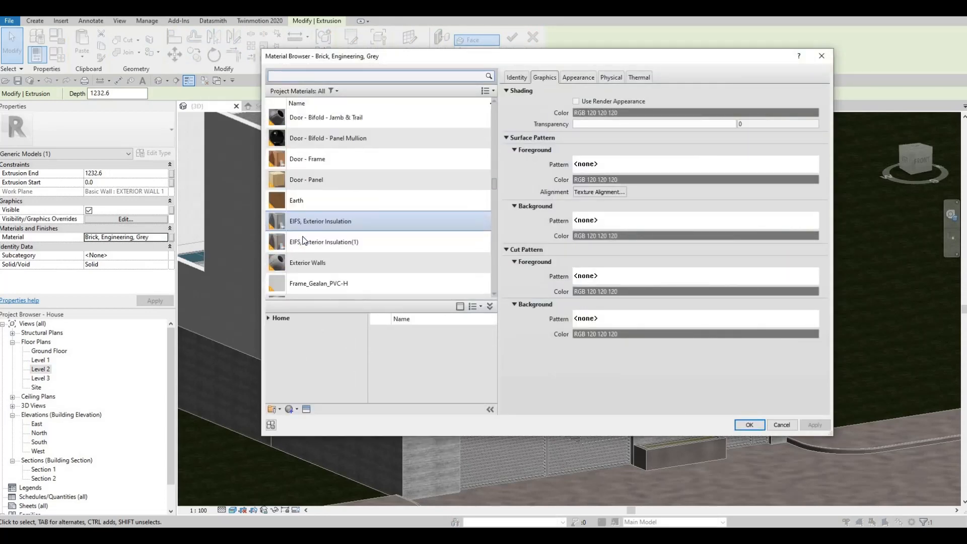
scroll(337, 264, down, 5)
scroll(322, 252, up, 3)
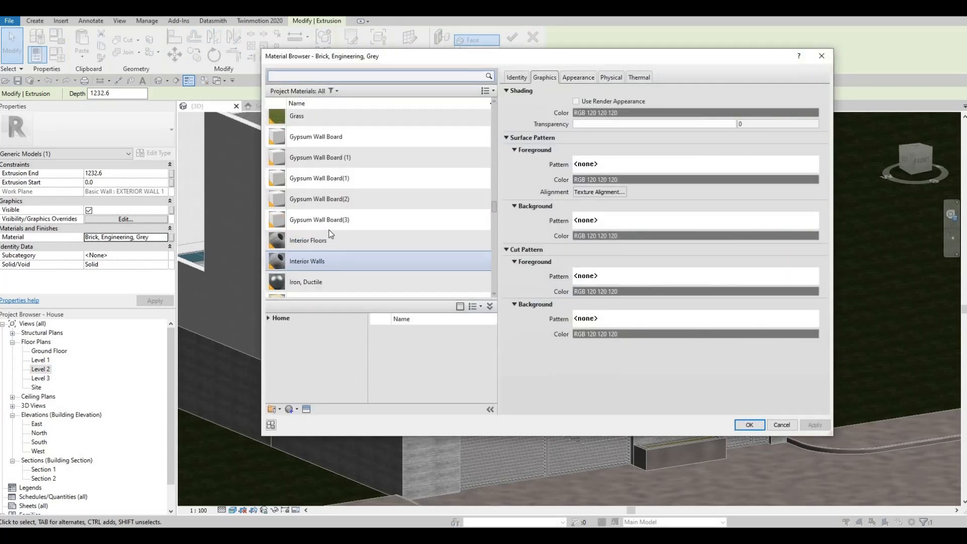
click(319, 219)
click(297, 408)
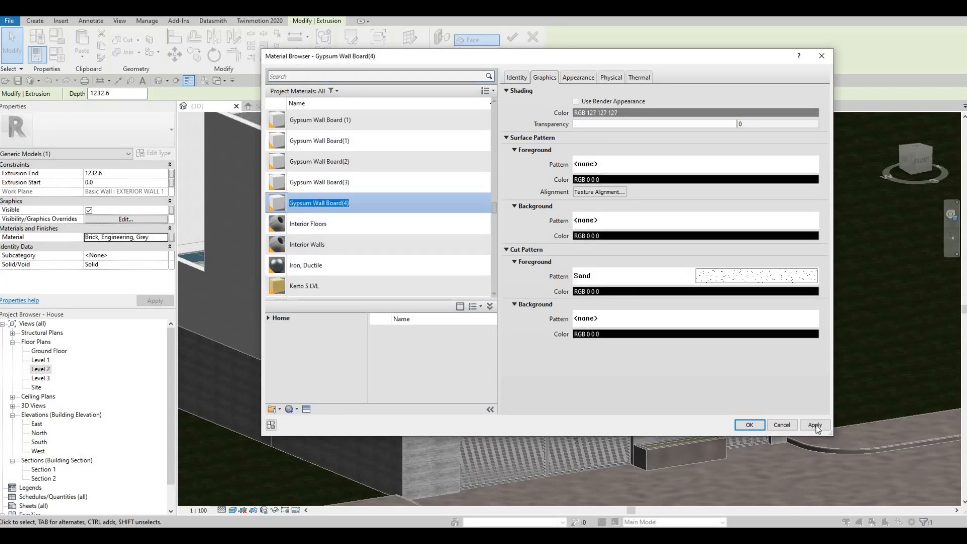
click(748, 425)
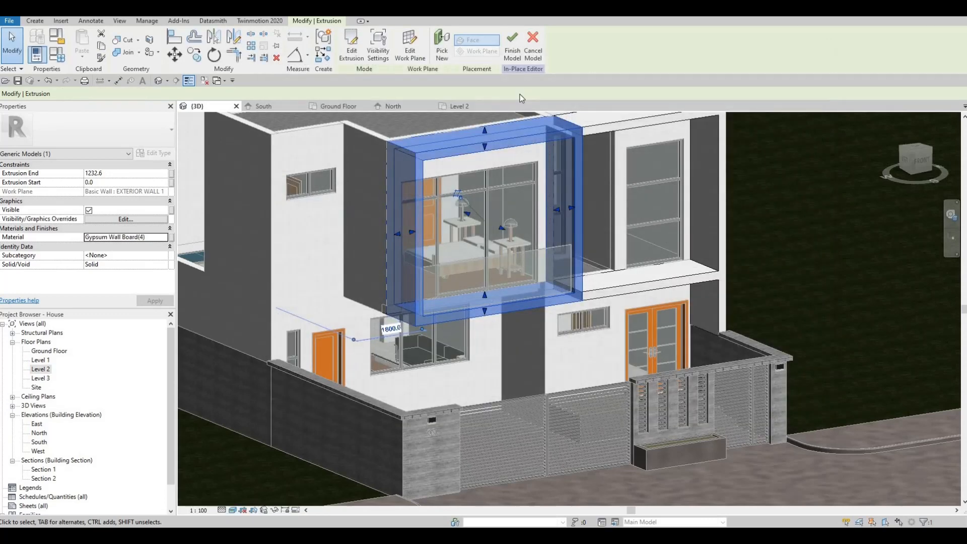
click(512, 51)
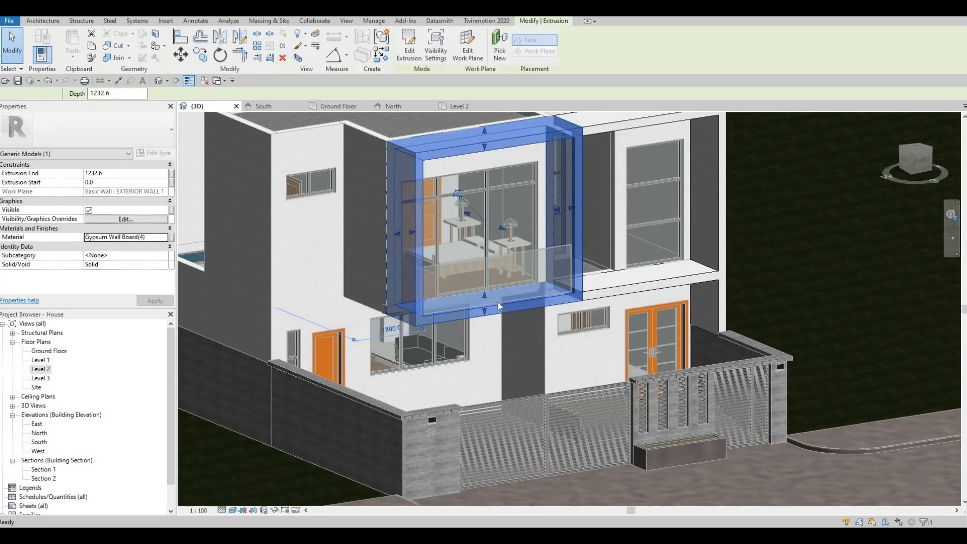
key(Escape)
key(Escape)
scroll(528, 340, down, 4)
shift+middle_drag(594, 342, 486, 307)
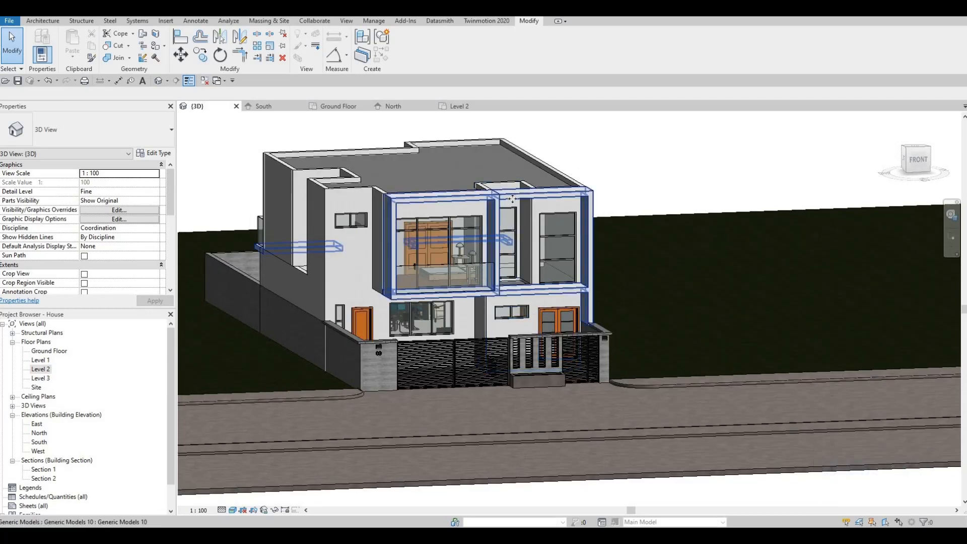
click(521, 214)
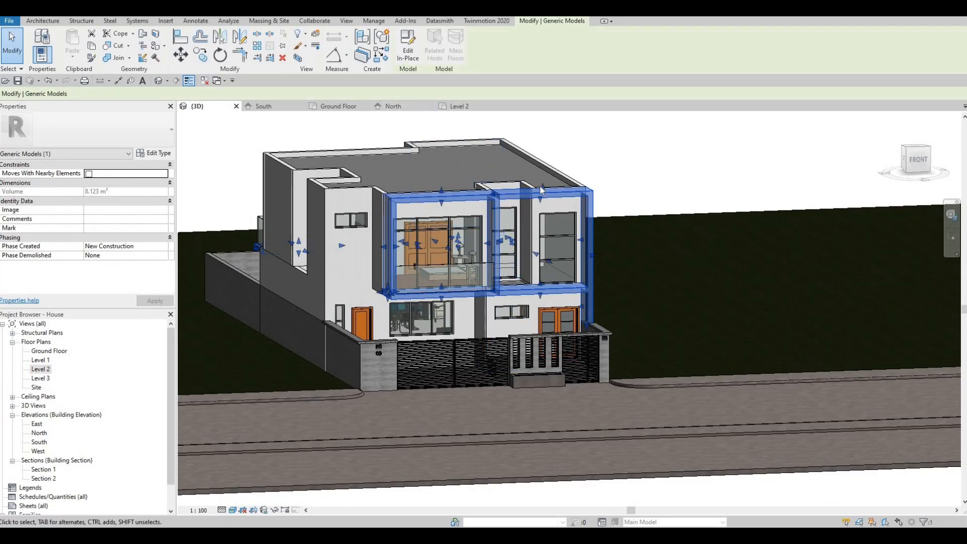
click(408, 50)
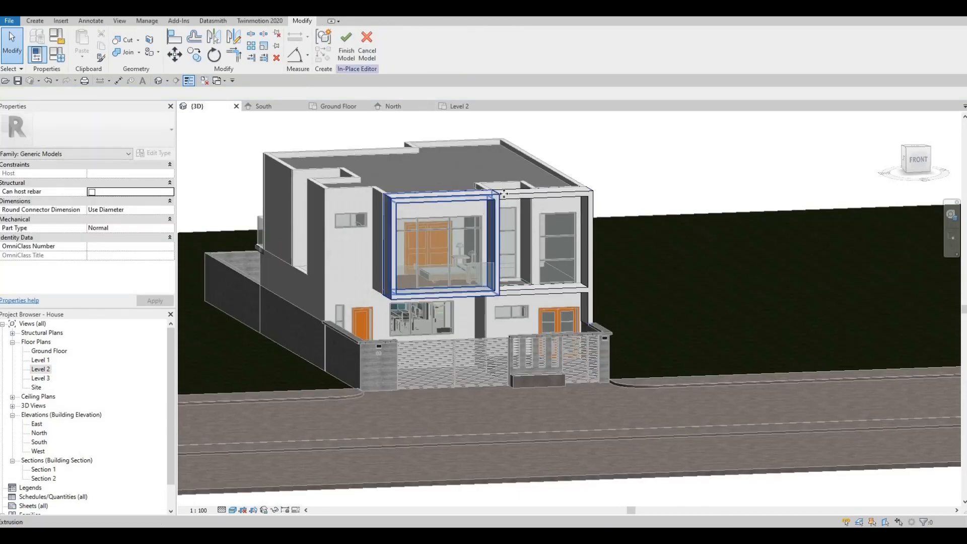
click(505, 193)
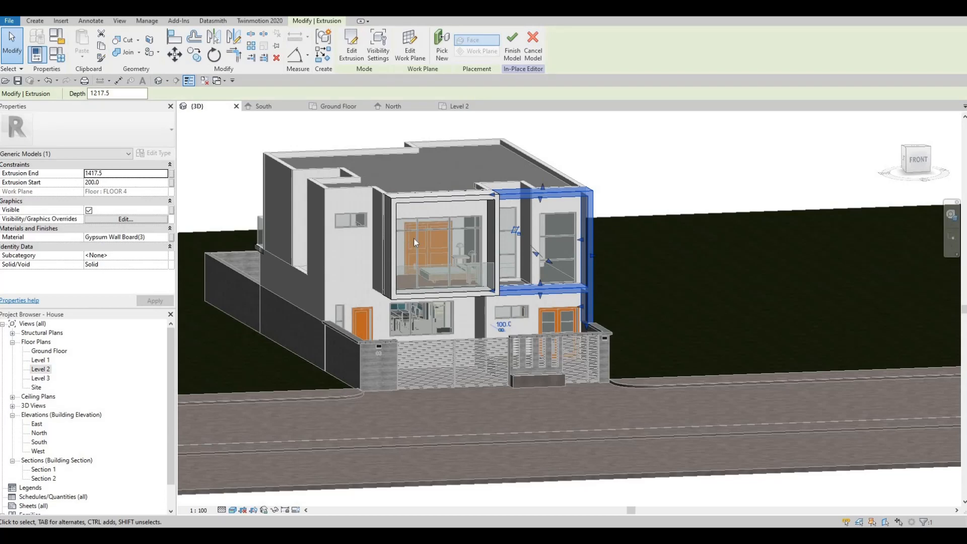
shift+middle_drag(324, 280, 363, 277)
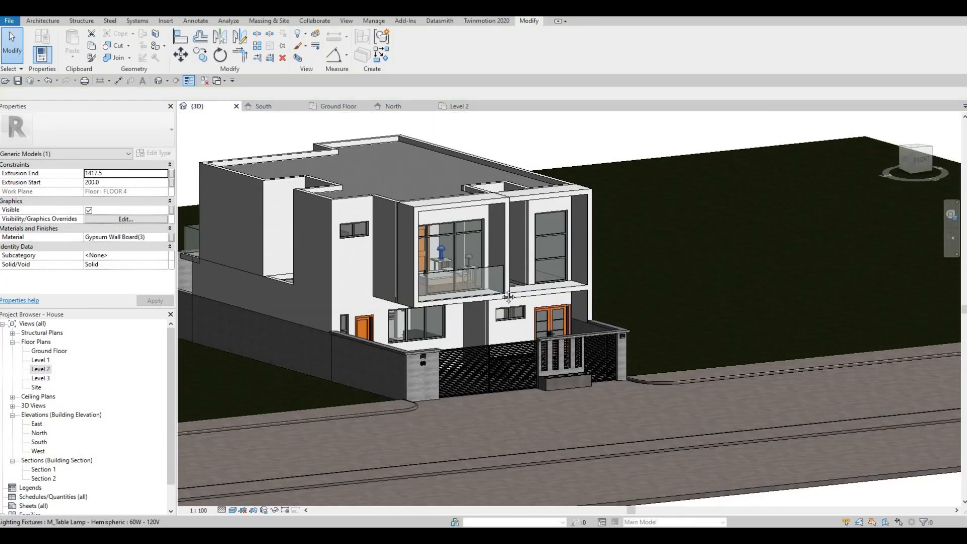
middle_drag(509, 296, 550, 328)
scroll(550, 328, down, 1)
scroll(528, 307, up, 2)
key(Escape)
key(Escape)
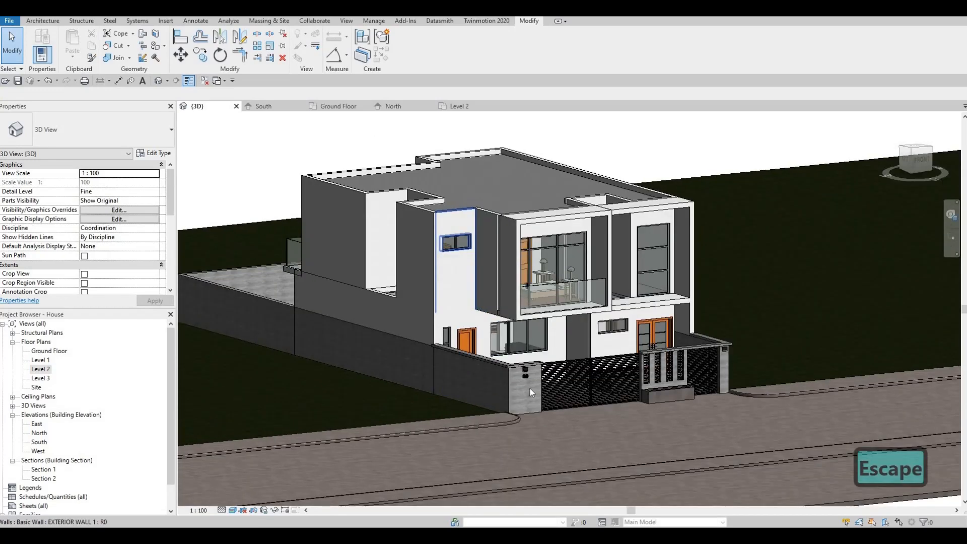